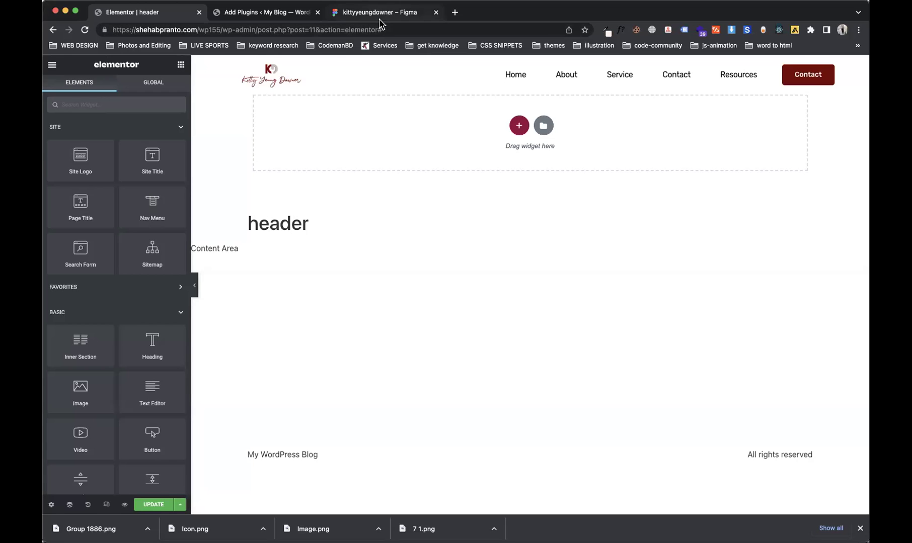
Step: Bring up the kittyyeungdowner Figma file and scroll up to the homepage header
left_click(383, 18)
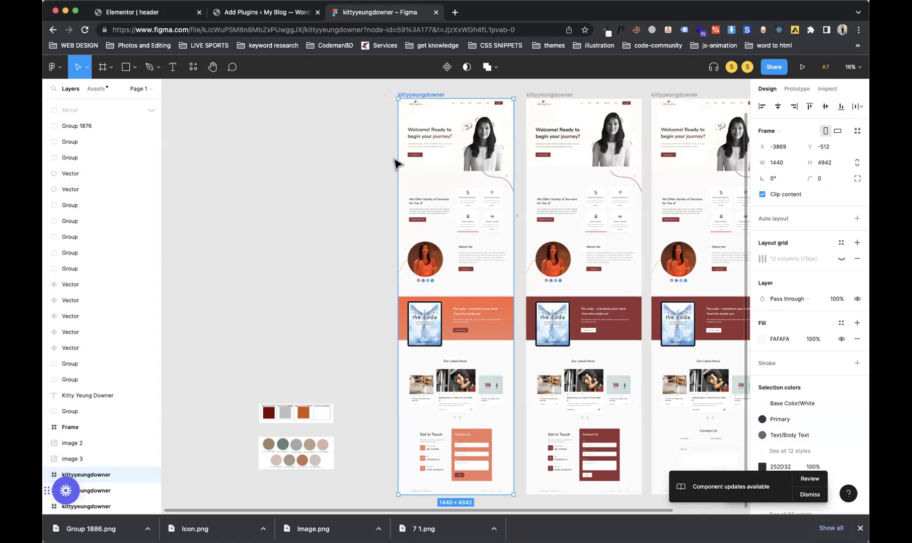
scroll(391, 202, "up", 3)
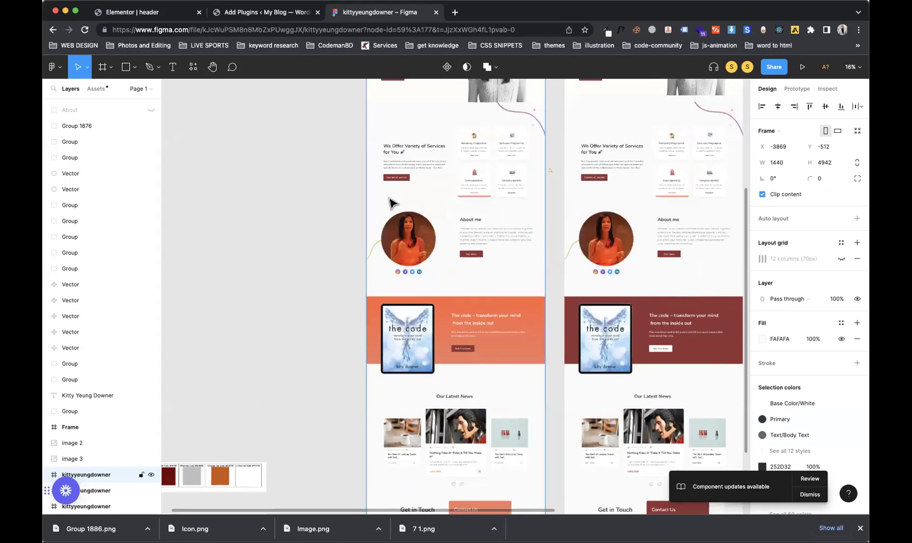
scroll(391, 203, "up", 5)
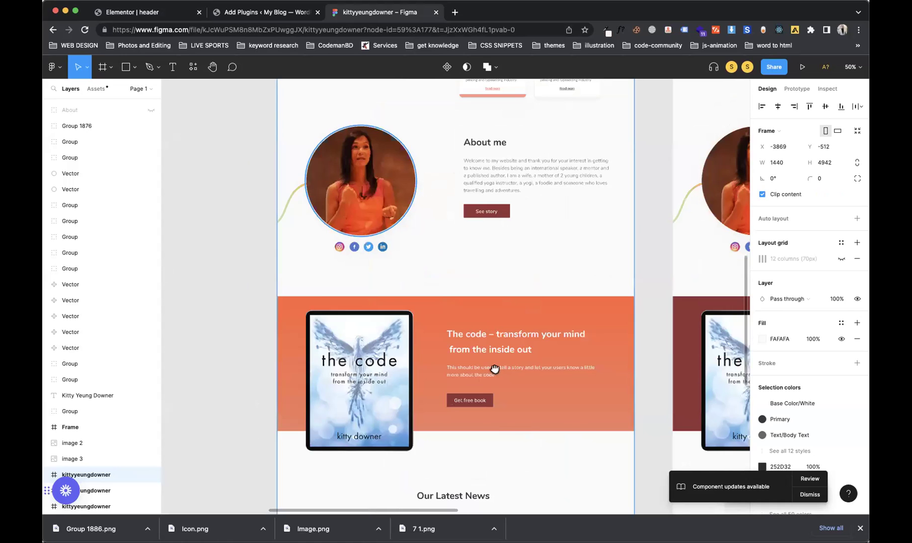
scroll(494, 368, "up", 15)
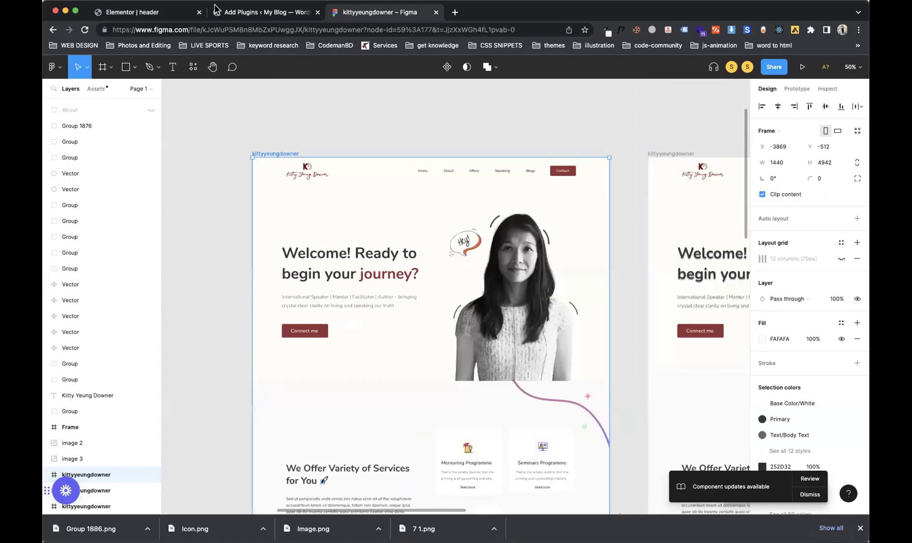
Step: Back in the Elementor header template, select the Nav Menu widget for editing
left_click(171, 16)
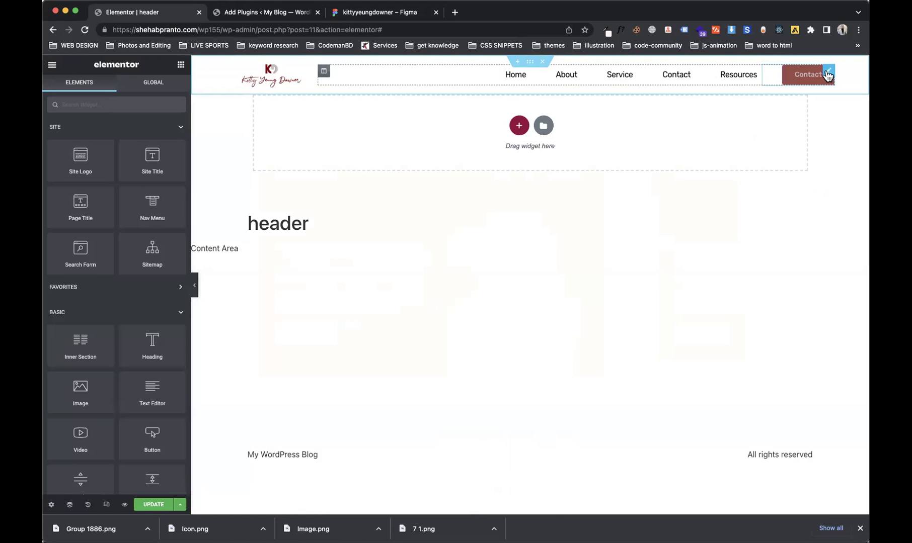
left_click(827, 74)
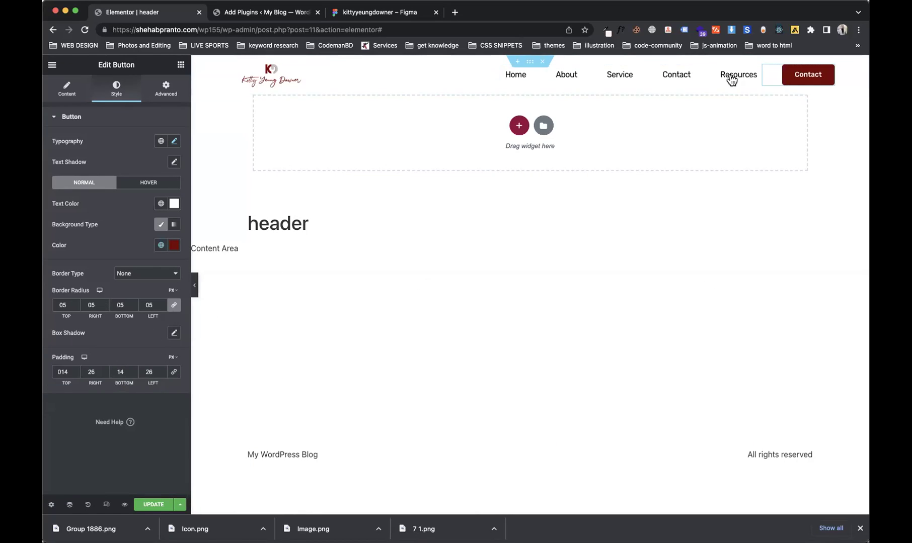
left_click(755, 74)
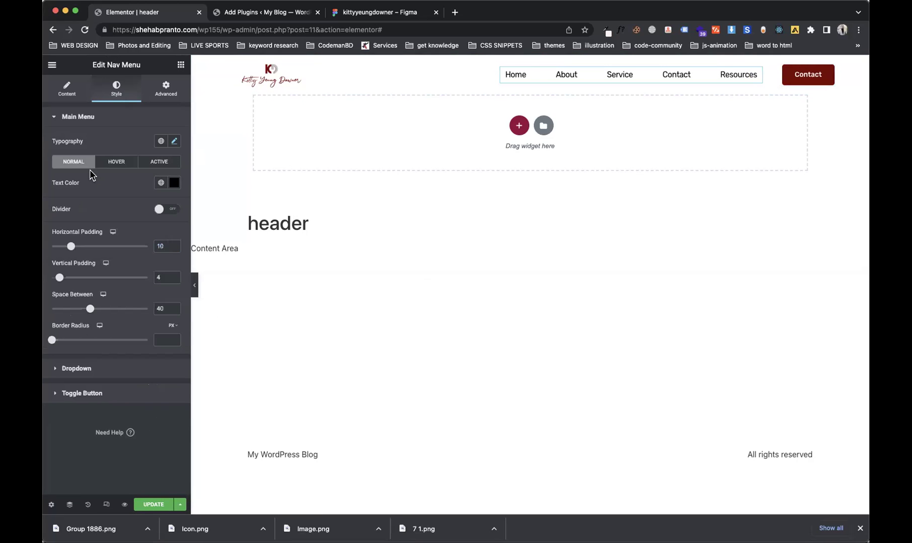
Step: Set the nav menu's hover pointer to Text in its Layout settings
left_click(111, 161)
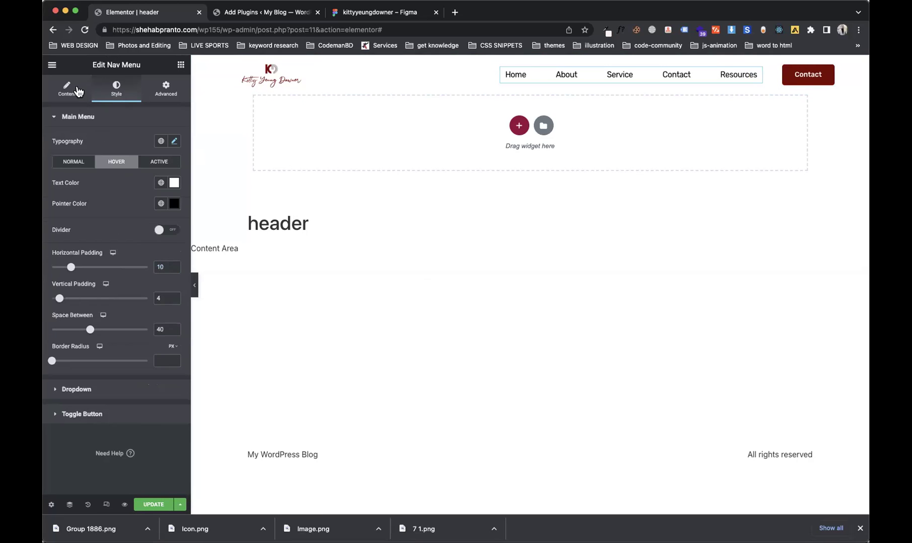
left_click(67, 89)
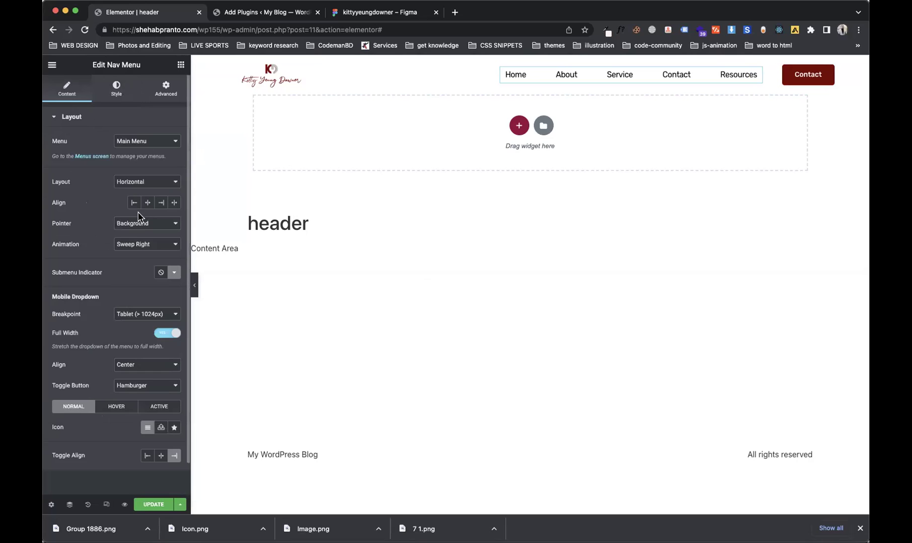
left_click(140, 225)
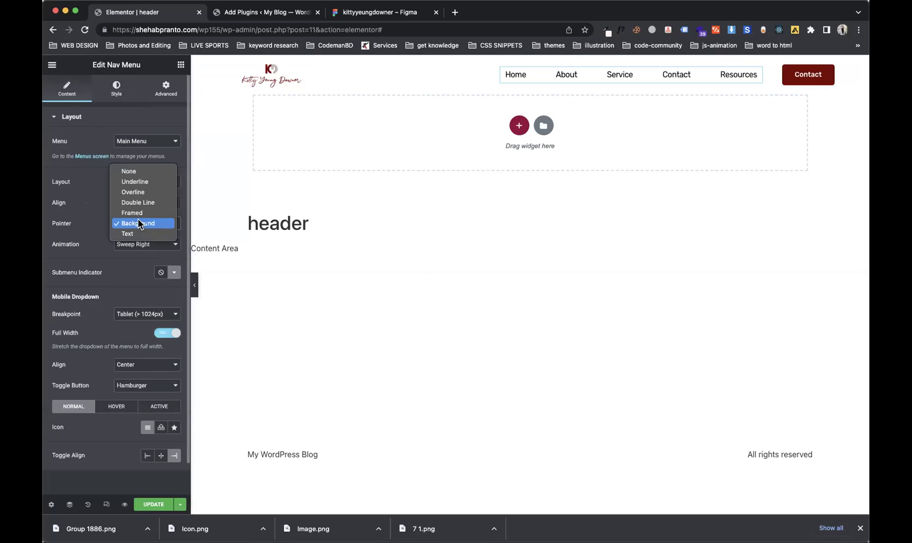
left_click(144, 186)
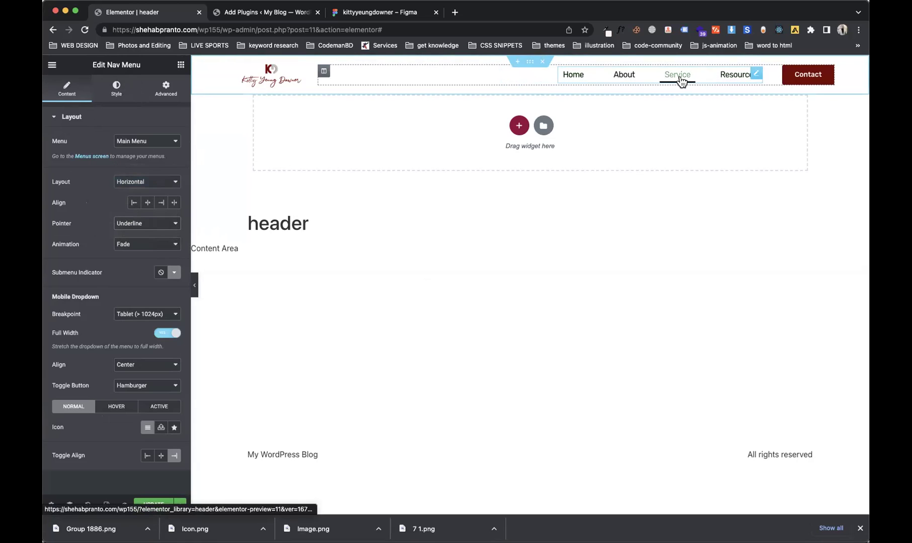
left_click(145, 221)
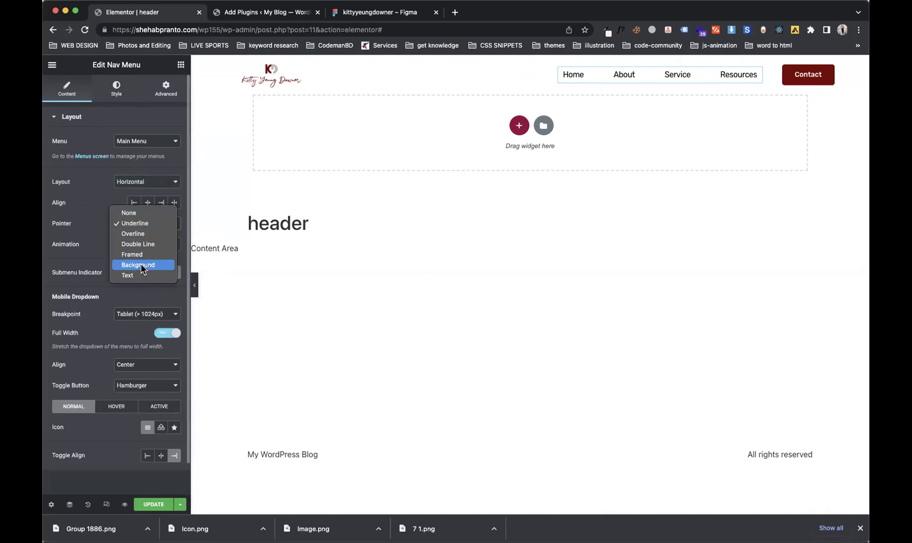
left_click(139, 276)
Step: Set the hover animation to Grow and update the header template
left_click(153, 245)
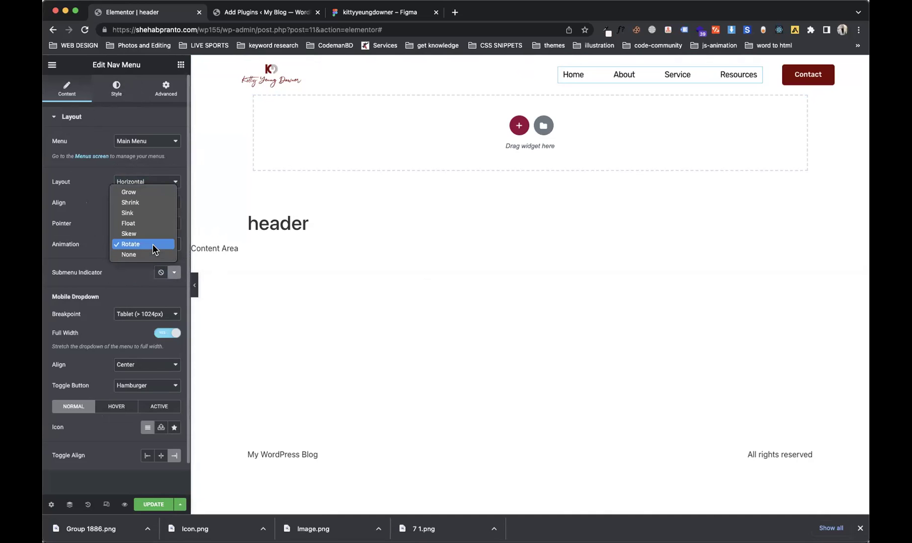
left_click(90, 233)
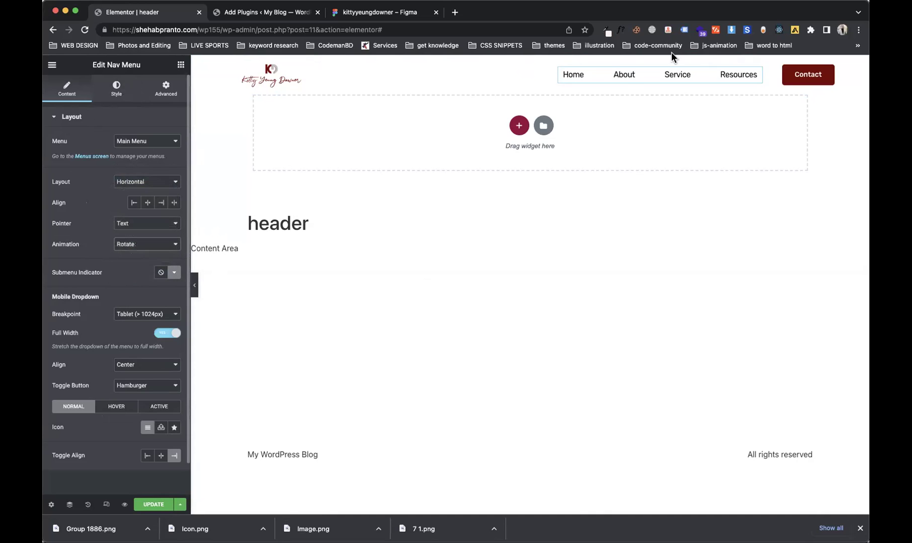
left_click(131, 244)
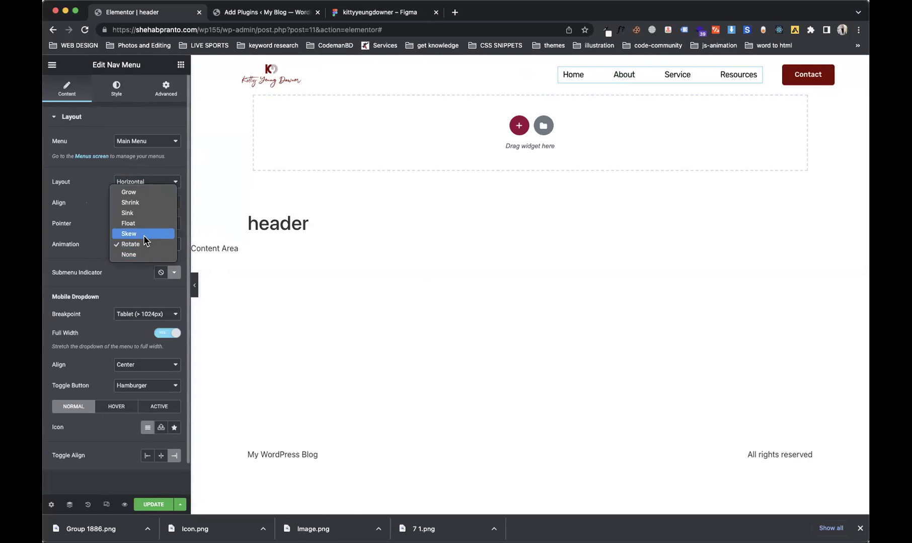
left_click(142, 212)
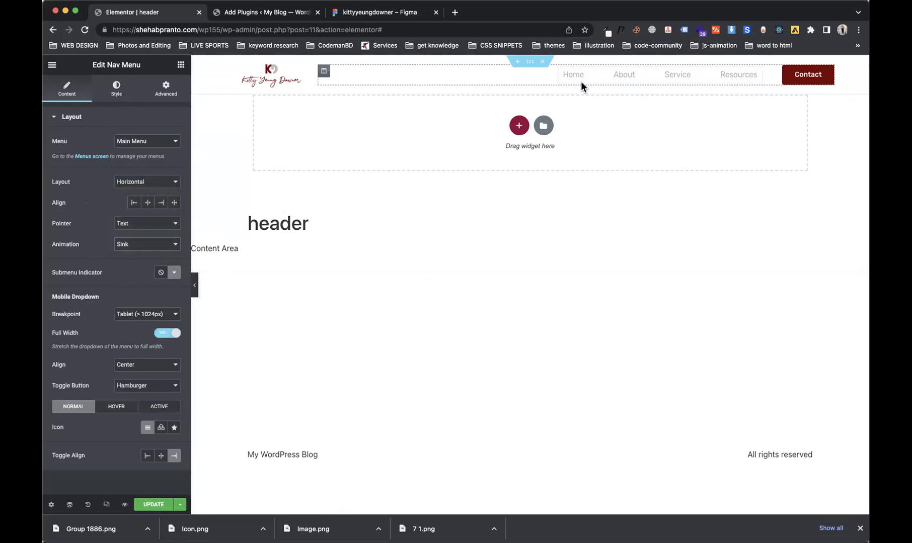
left_click(165, 245)
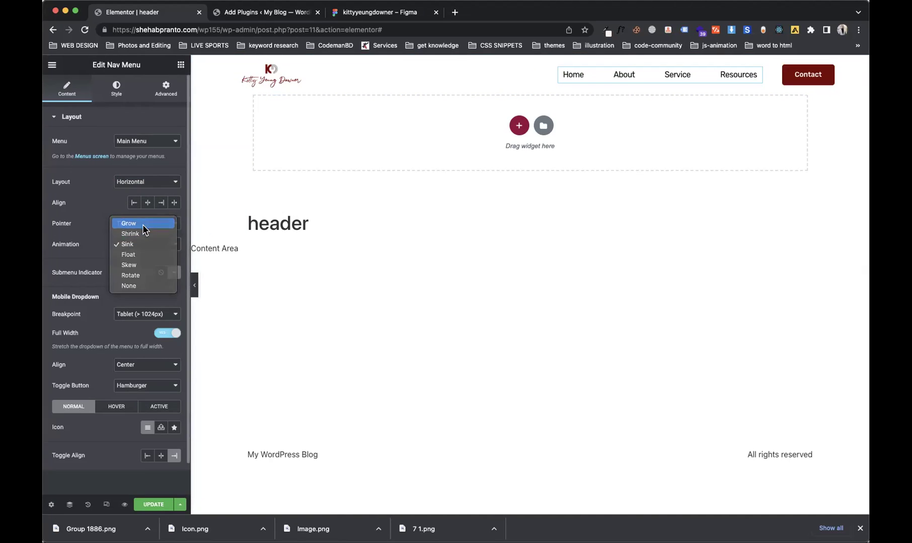
left_click(158, 225)
left_click(147, 509)
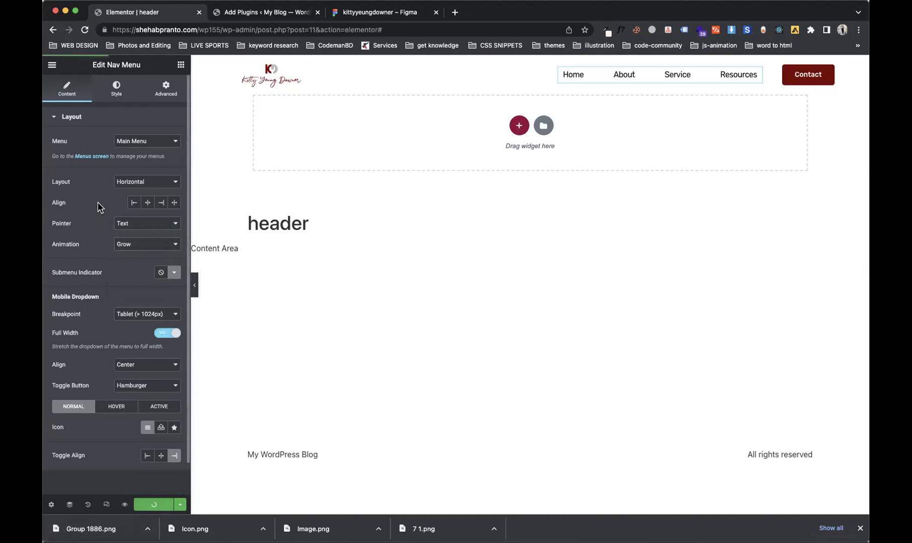
left_click(116, 94)
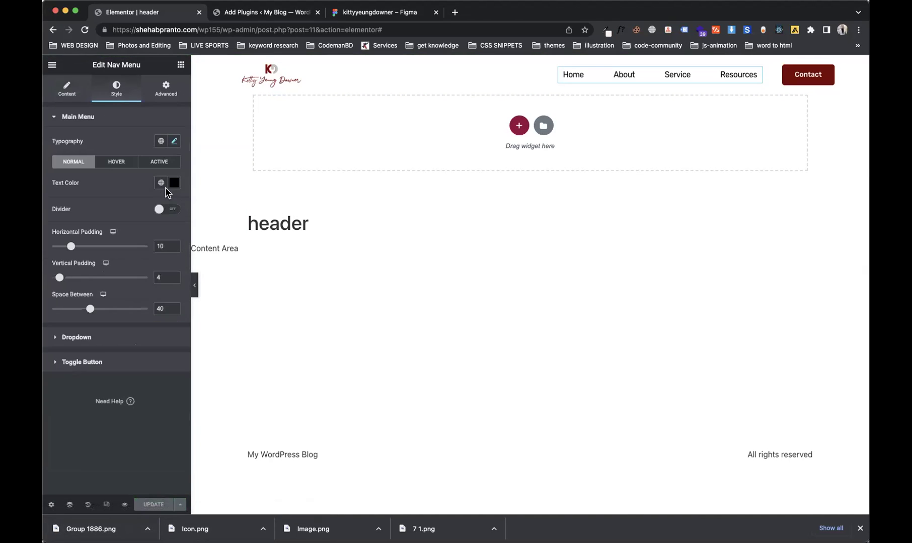
Step: Copy the navigation links' fill colour 343434 from the Figma design
left_click(161, 183)
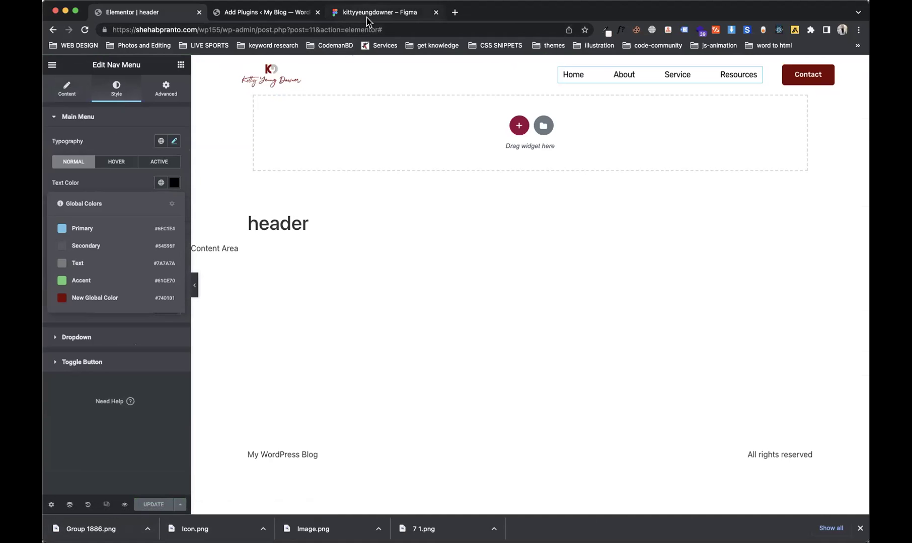
left_click(364, 15)
key("shift+0")
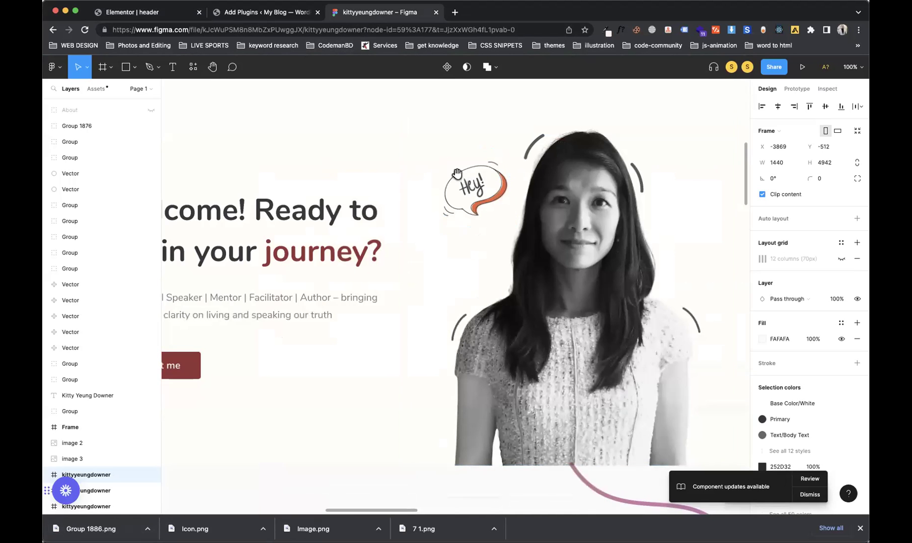
scroll(411, 221, "up", 5)
left_click(397, 214)
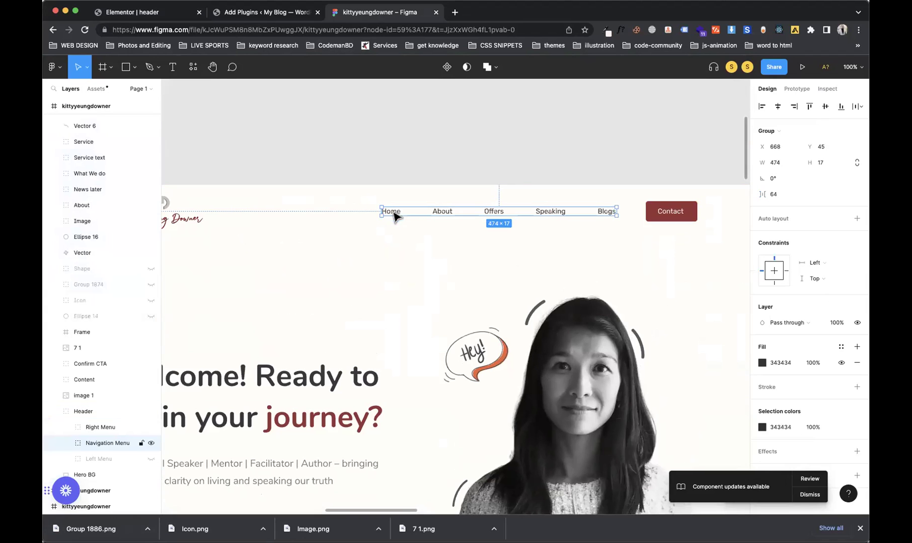
left_click(788, 367)
key("ctrl+c")
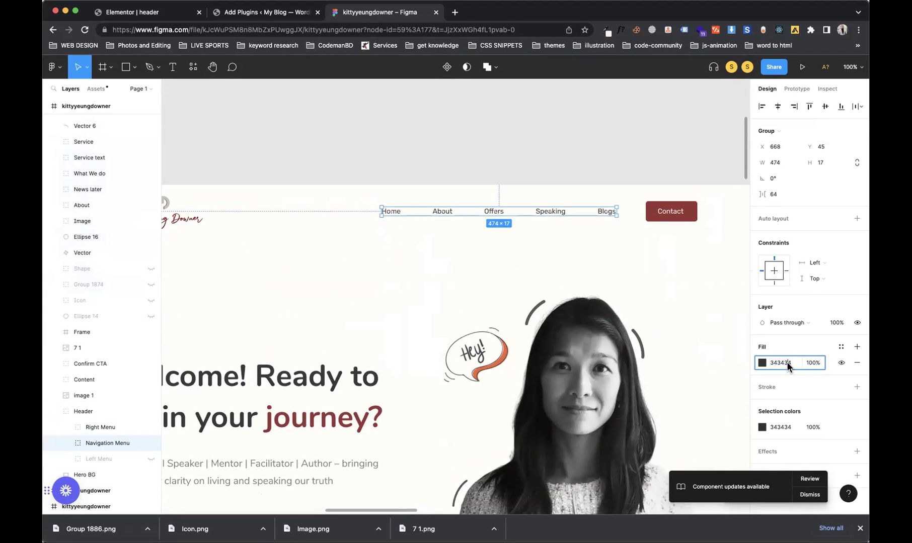
Step: Paste 343434 as the menu text colour, save it as a global colour, and update
left_click(262, 12)
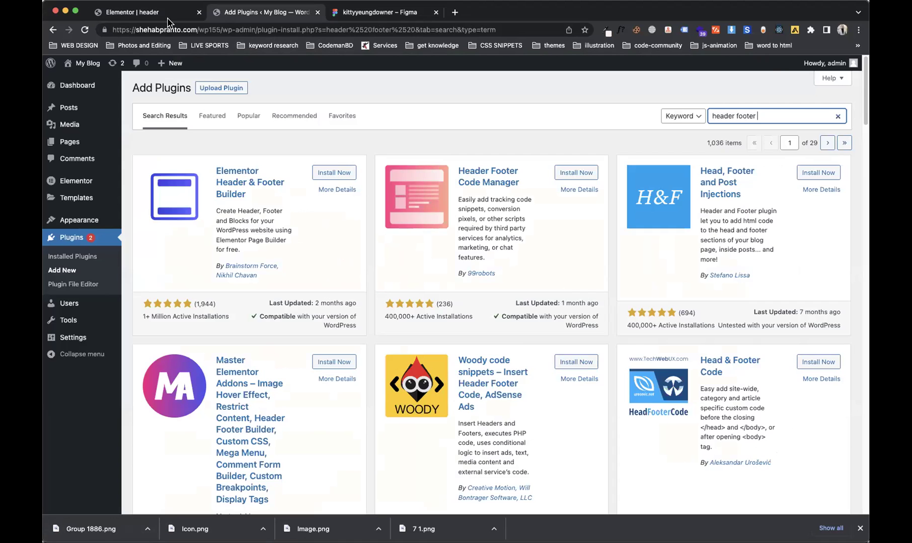
left_click(132, 12)
left_click(182, 184)
left_click(174, 183)
left_click(121, 333)
key("ctrl+v")
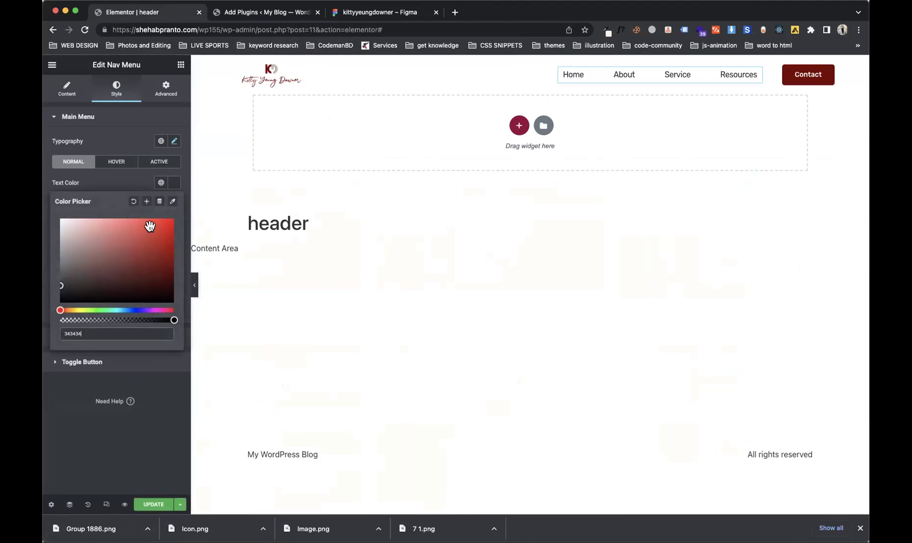
left_click(146, 202)
left_click(503, 319)
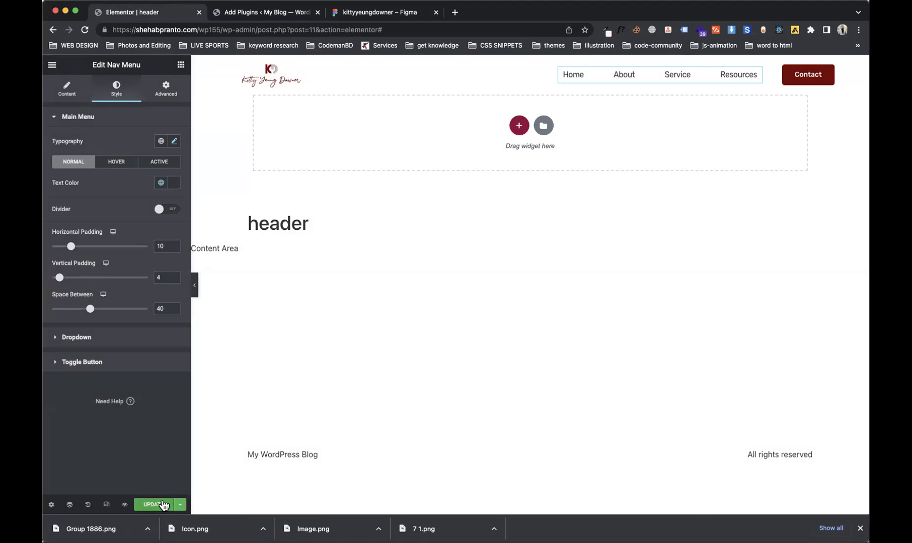
left_click(162, 505)
Step: Switch the Elementor preview to Mobile responsive mode
left_click(107, 506)
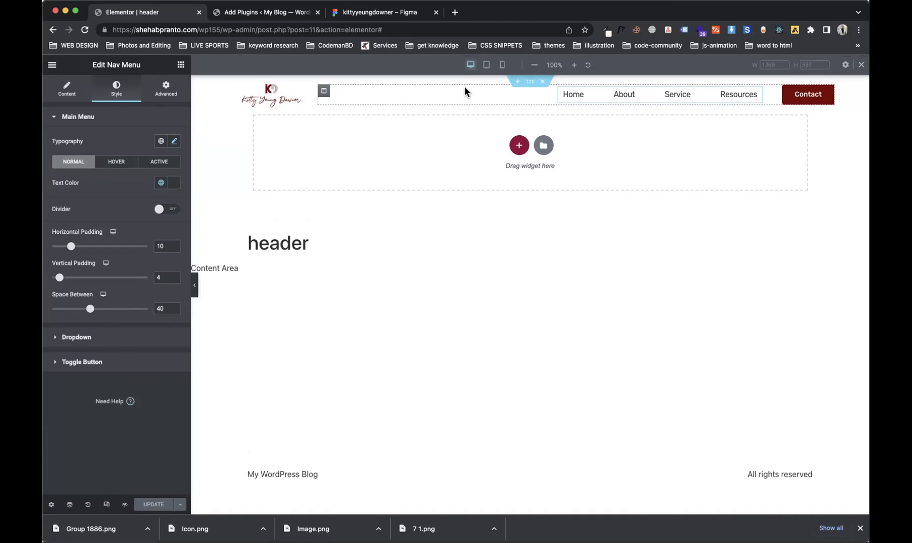
left_click(504, 68)
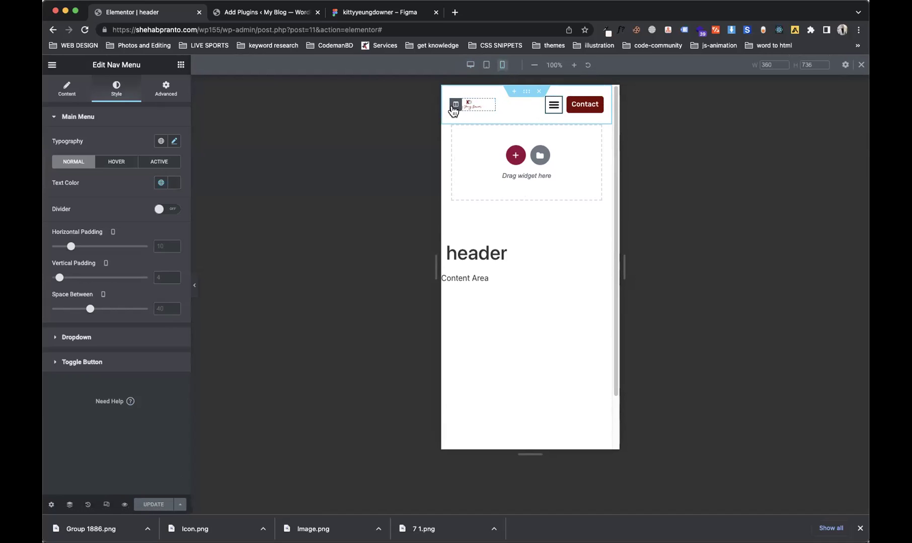
Step: Widen the logo to 100% and set the logo column width to 50%
left_click(489, 107)
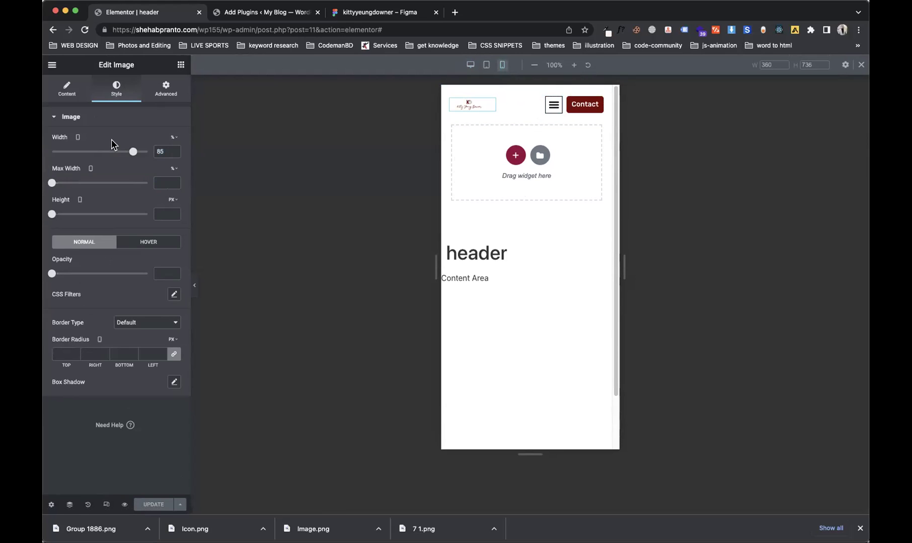
left_click_drag(133, 154, 154, 155)
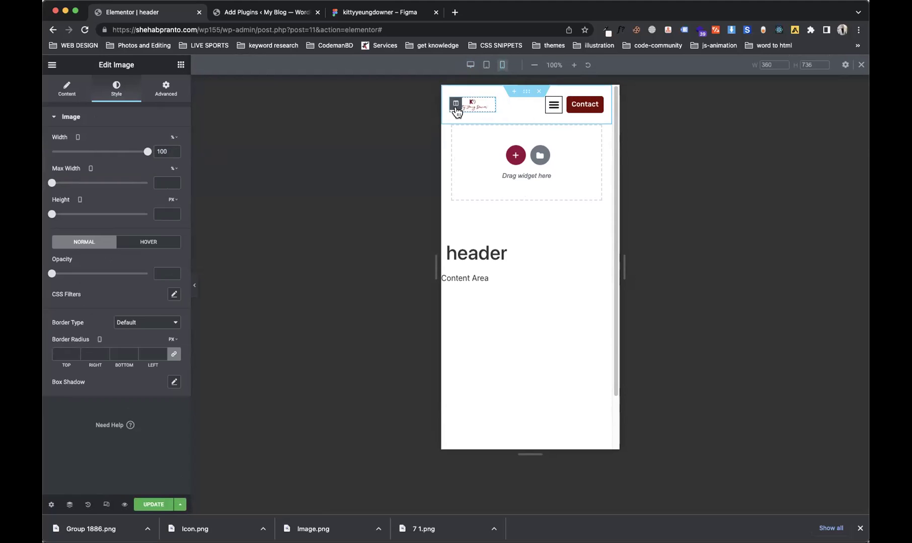
left_click(455, 105)
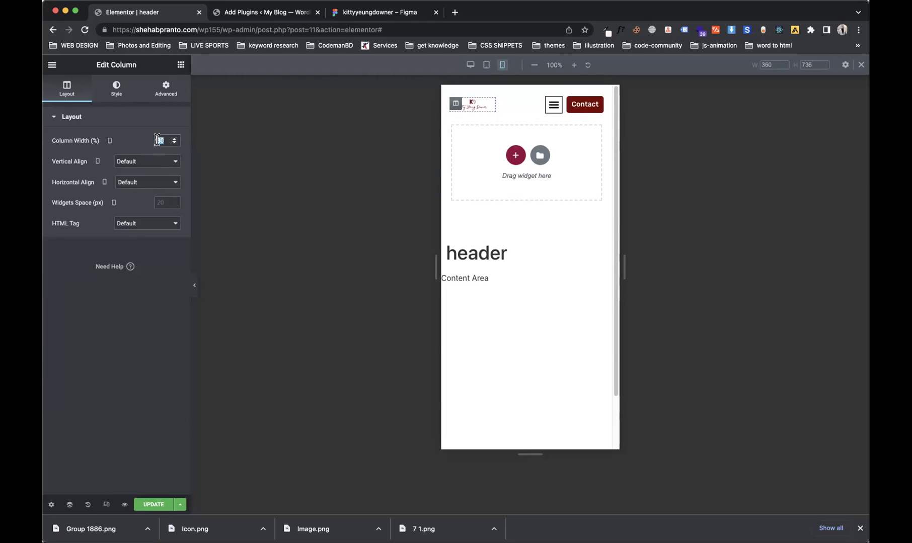
type("50")
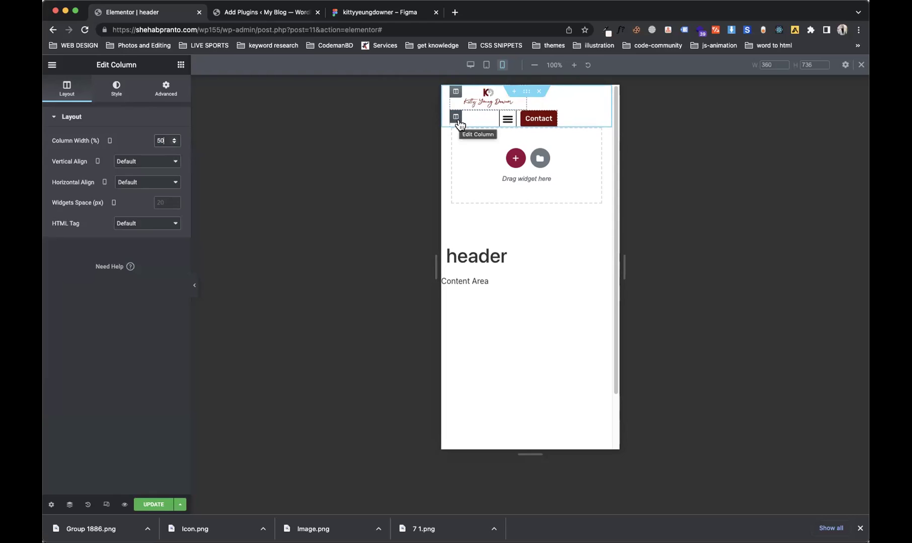
type("70")
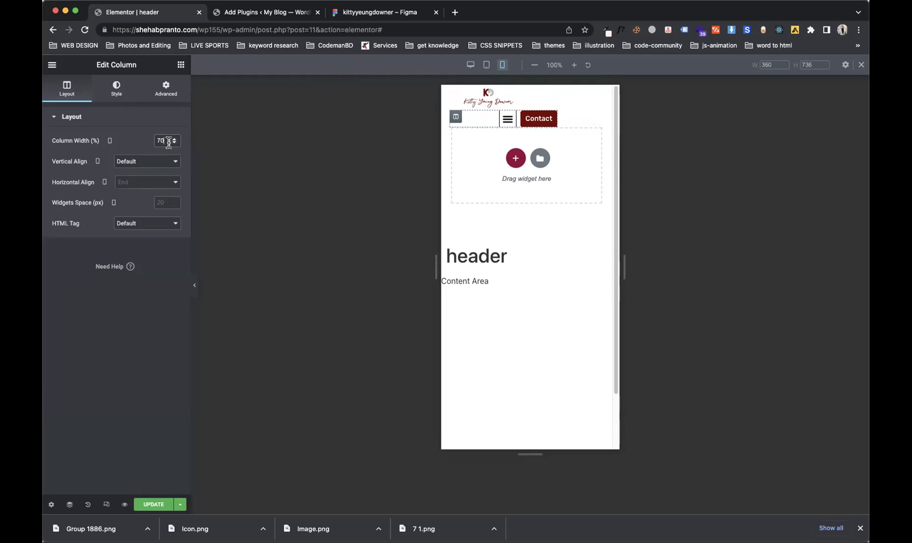
key("BackSpace")
key("BackSpace")
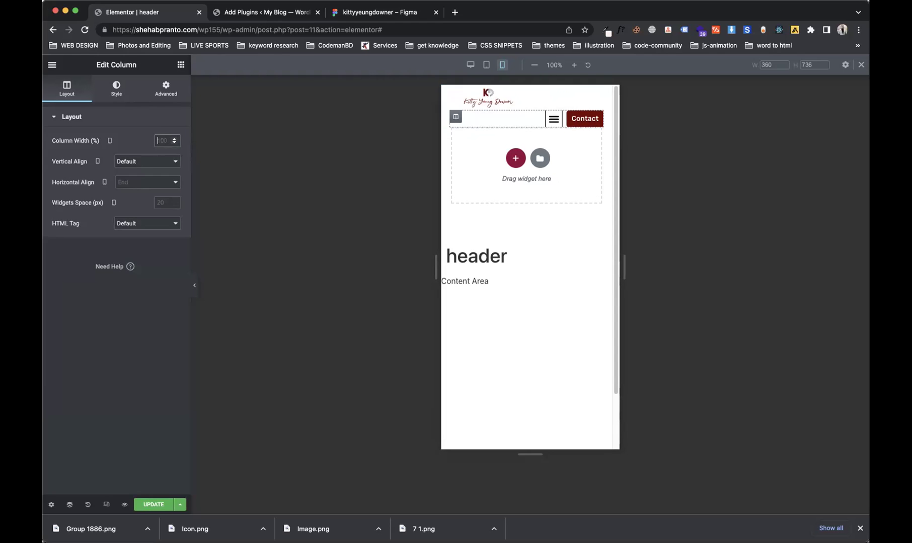
type("50")
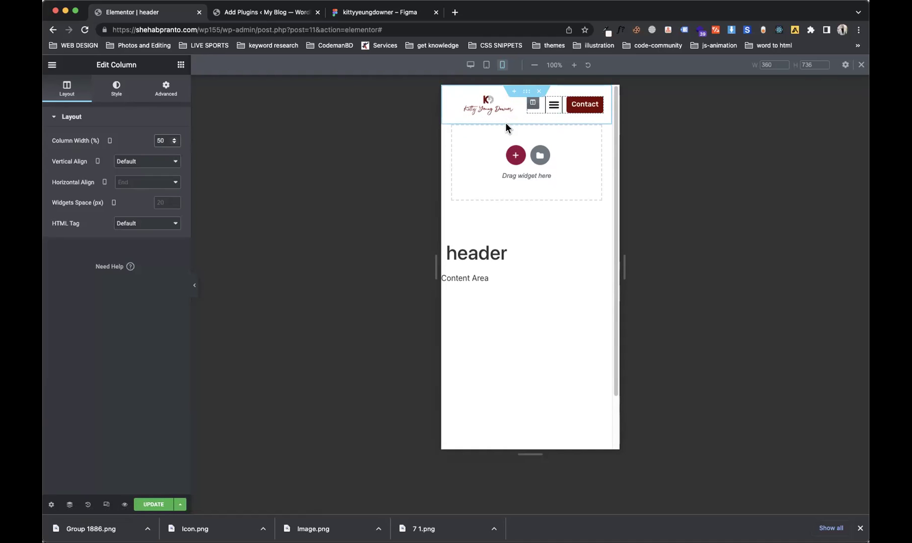
Step: Give the header section a Classic background using Figma's FFFEF9 colour
left_click(526, 92)
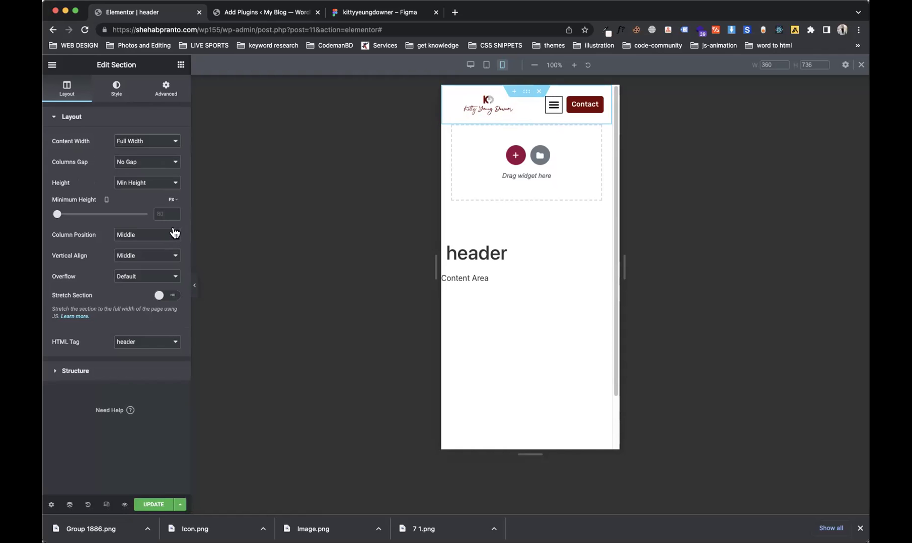
left_click(111, 97)
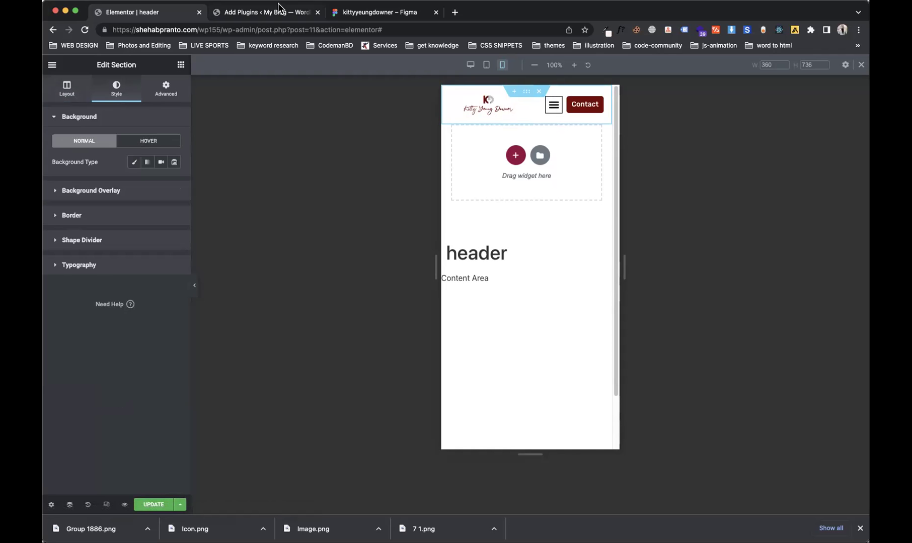
left_click(348, 14)
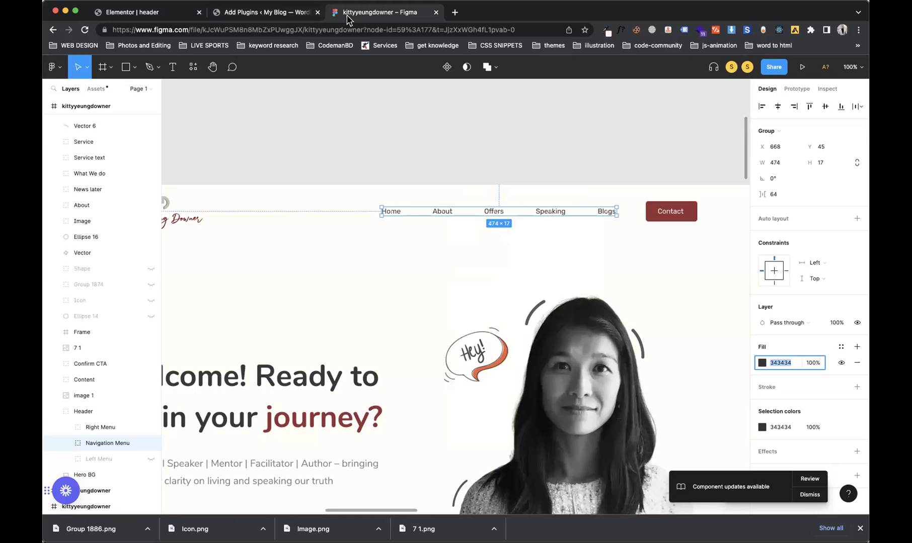
left_click(780, 323)
key("super+c")
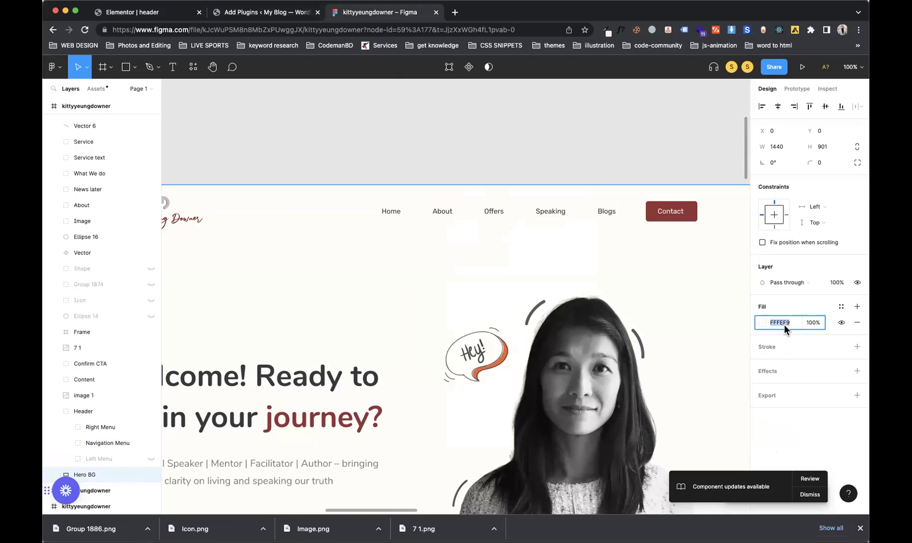
left_click(148, 15)
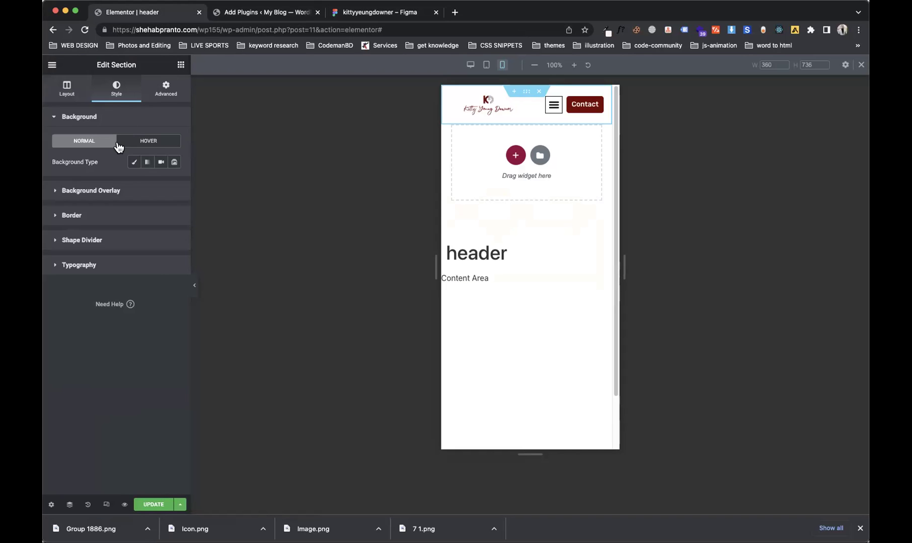
left_click(133, 162)
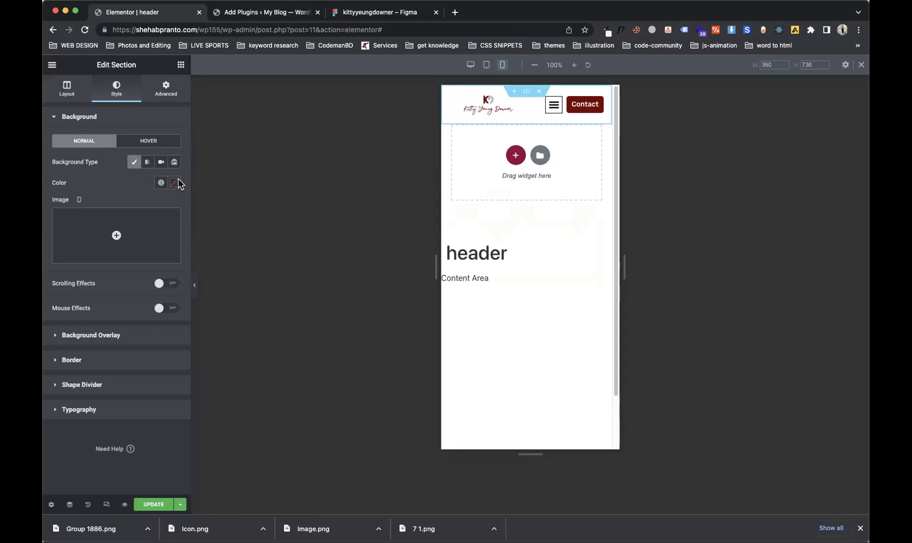
left_click(175, 183)
left_click(113, 334)
key("super+v")
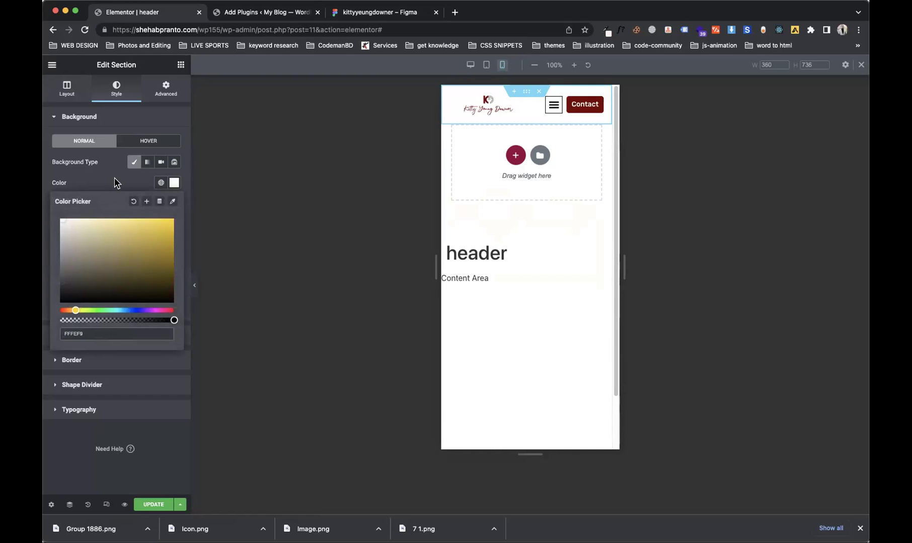
left_click(113, 177)
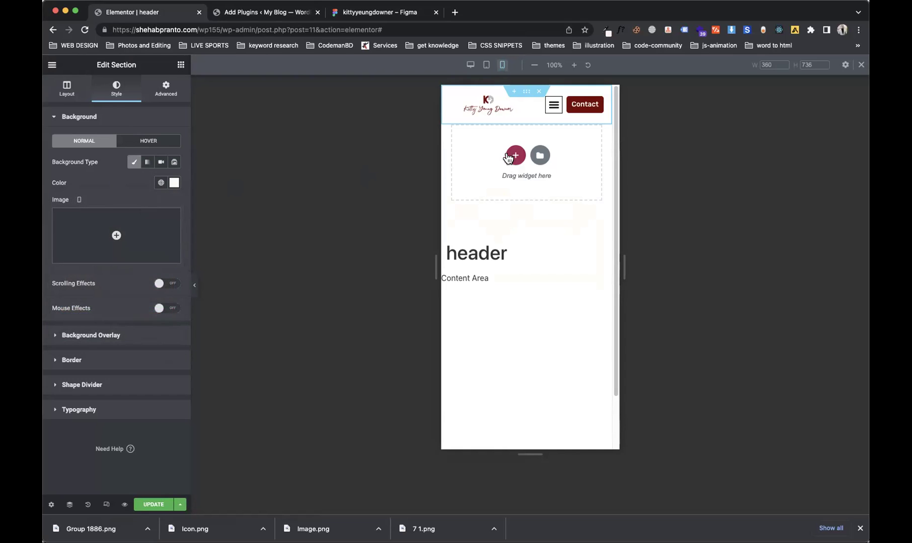
Step: Stretch the logo to 100% width and preview the nav menu's mobile dropdown
left_click(499, 111)
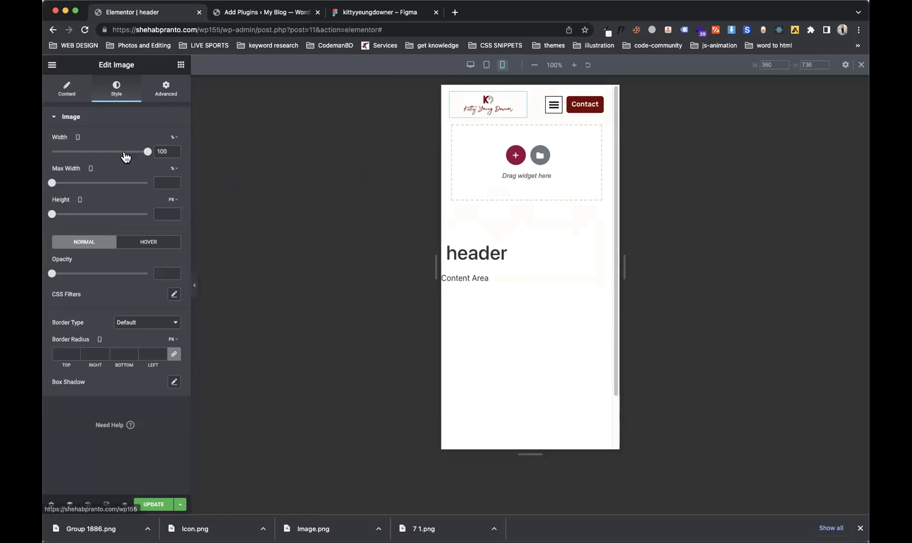
left_click_drag(144, 153, 148, 151)
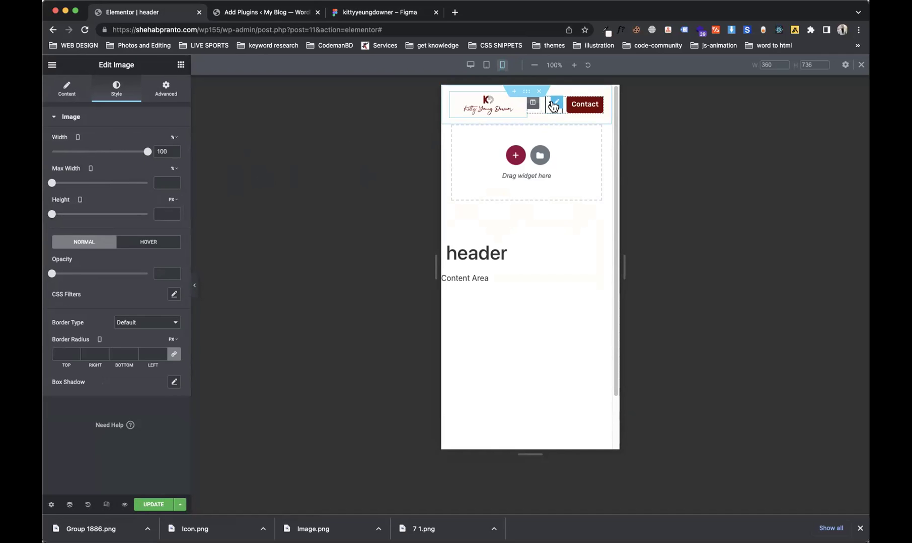
left_click(557, 105)
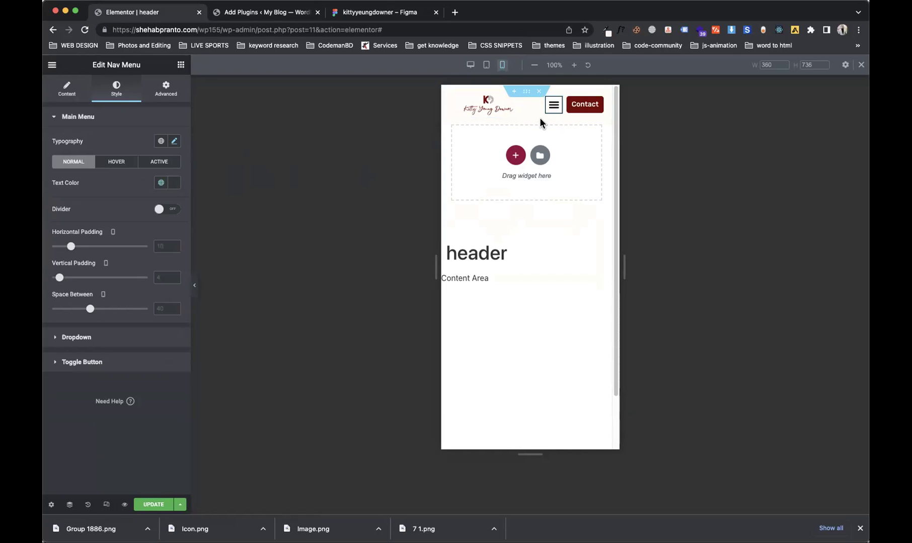
left_click(555, 115)
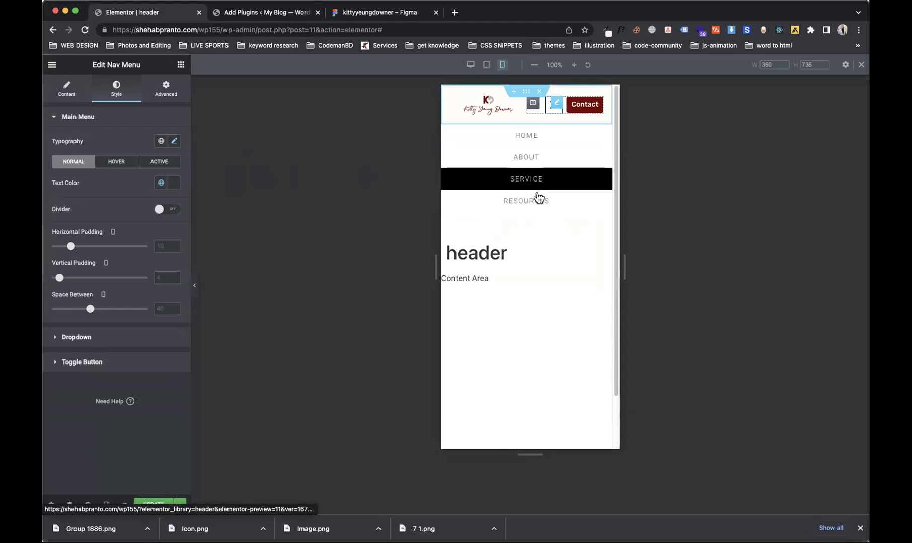
left_click(550, 113)
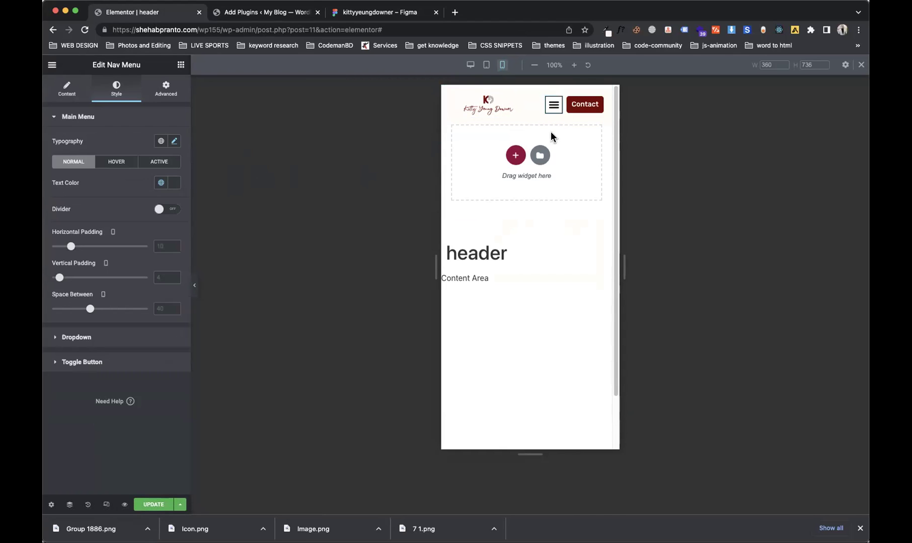
left_click(554, 114)
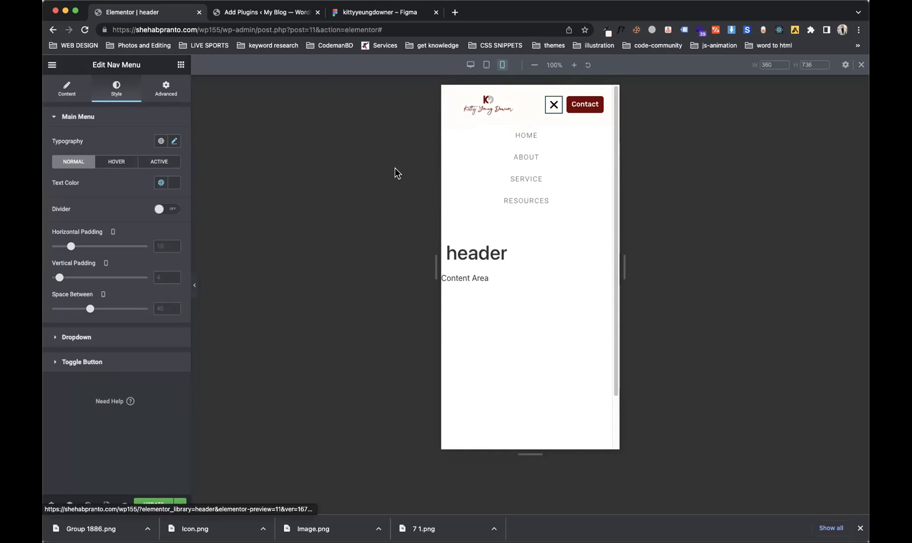
left_click(549, 106)
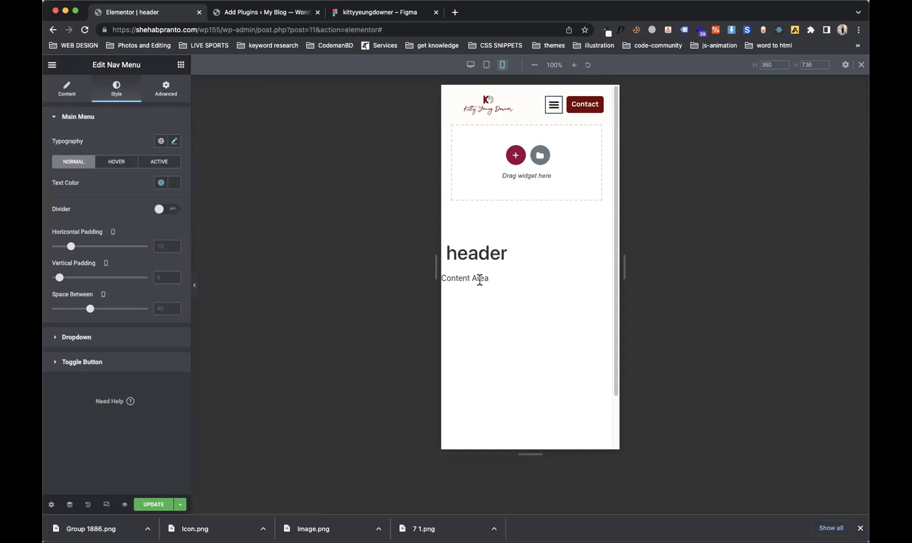
left_click(88, 100)
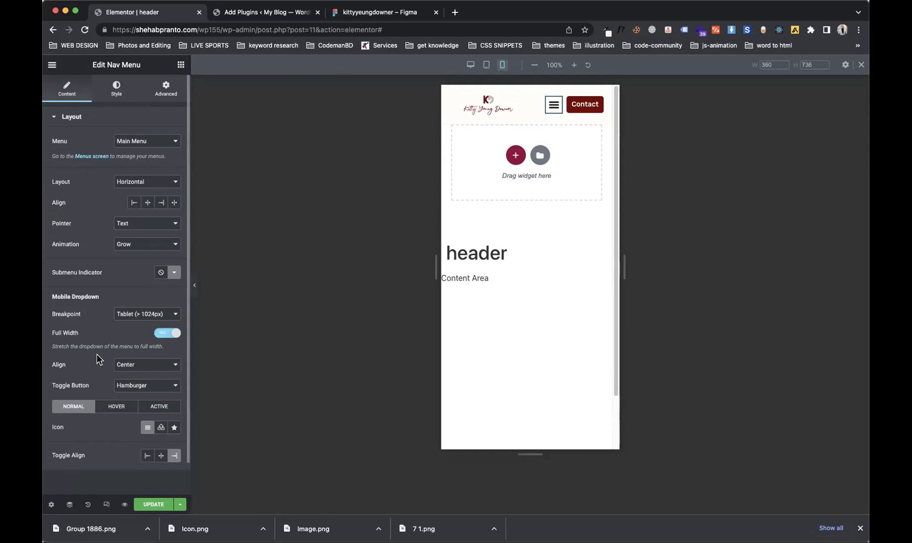
left_click(144, 369)
left_click(145, 367)
left_click(141, 369)
left_click(133, 353)
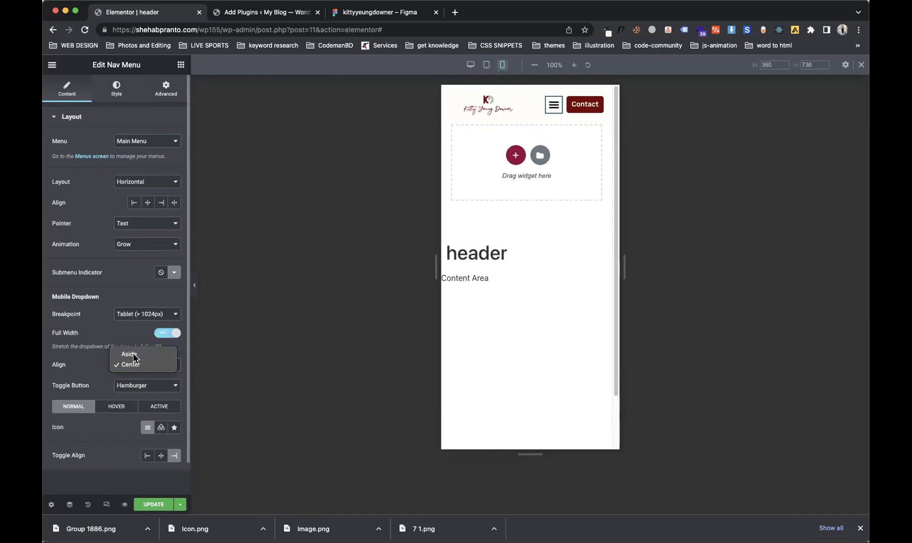
left_click(554, 115)
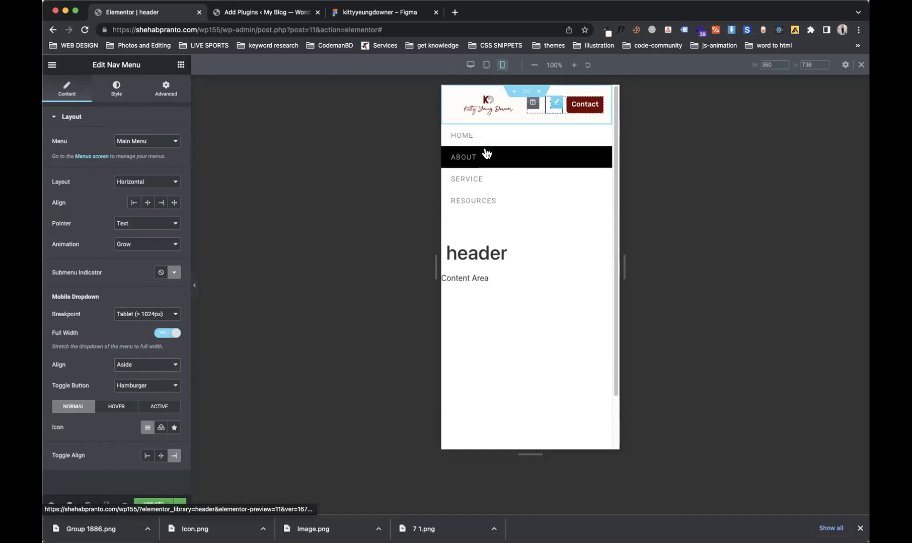
left_click(171, 364)
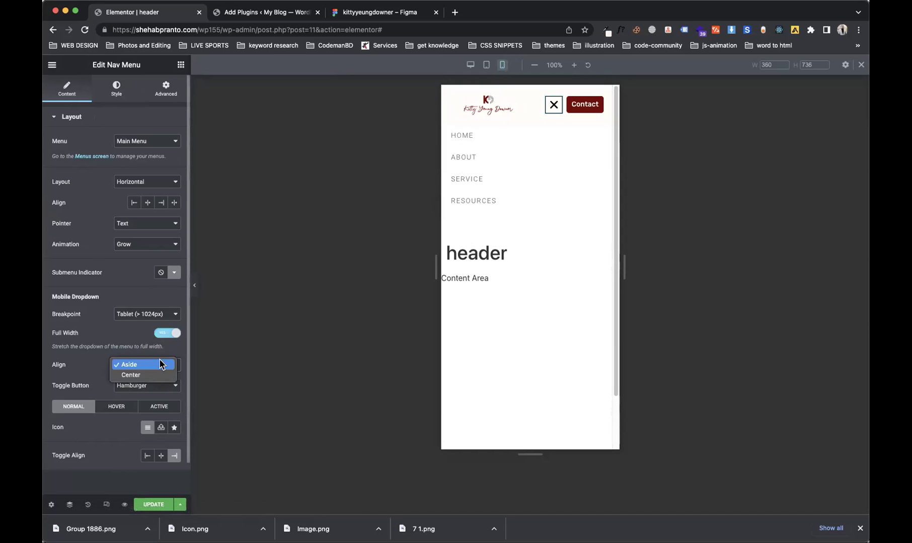
left_click(137, 372)
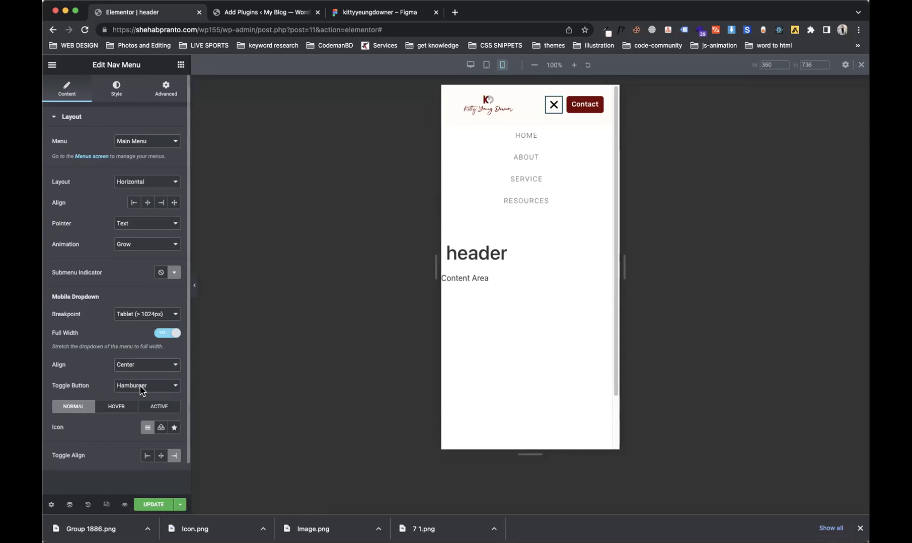
left_click(141, 390)
left_click(139, 376)
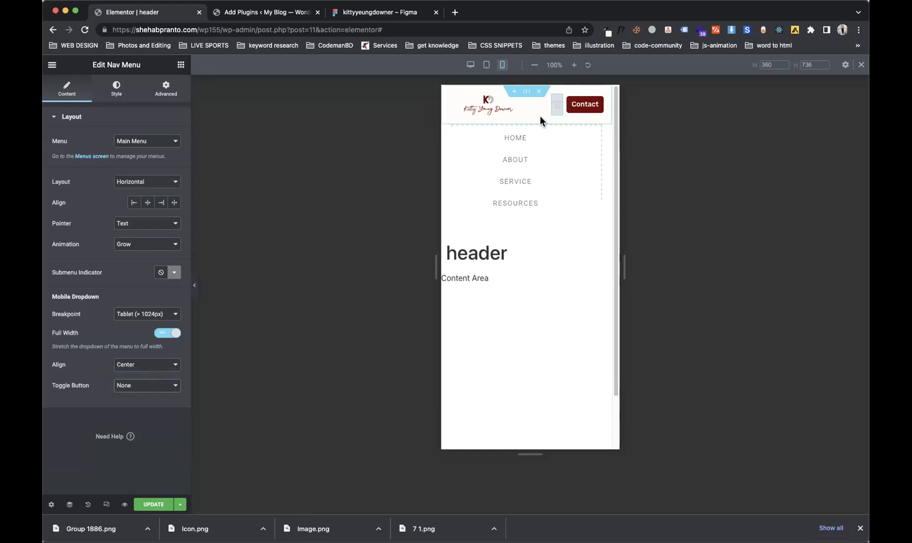
left_click(150, 387)
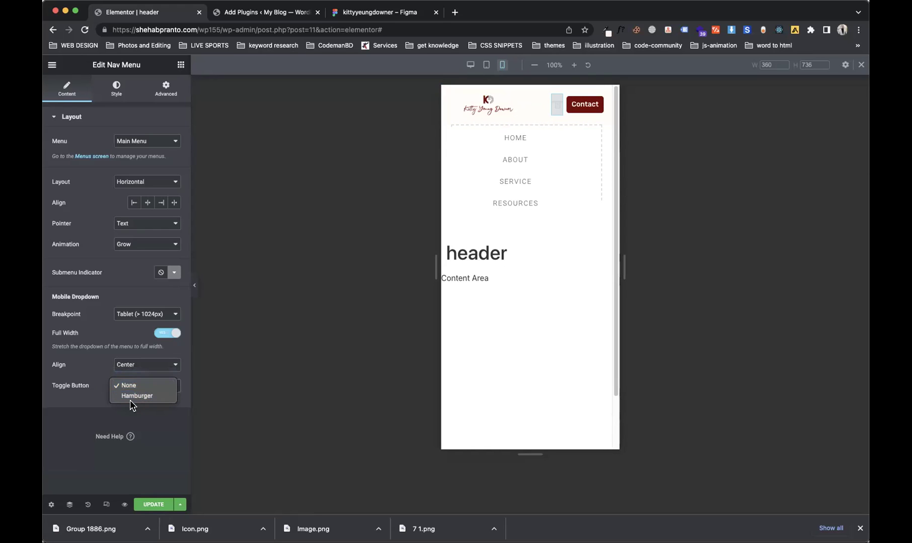
left_click(138, 398)
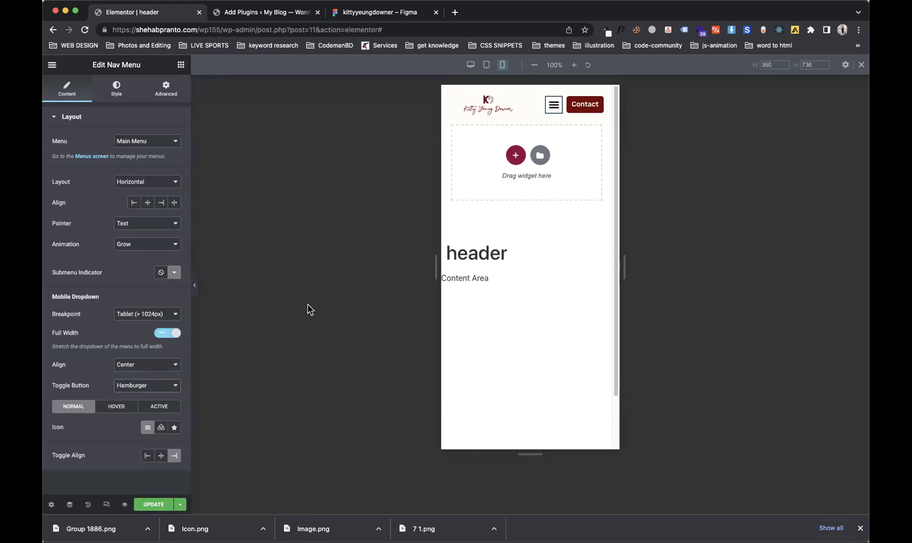
left_click(147, 457)
left_click(175, 456)
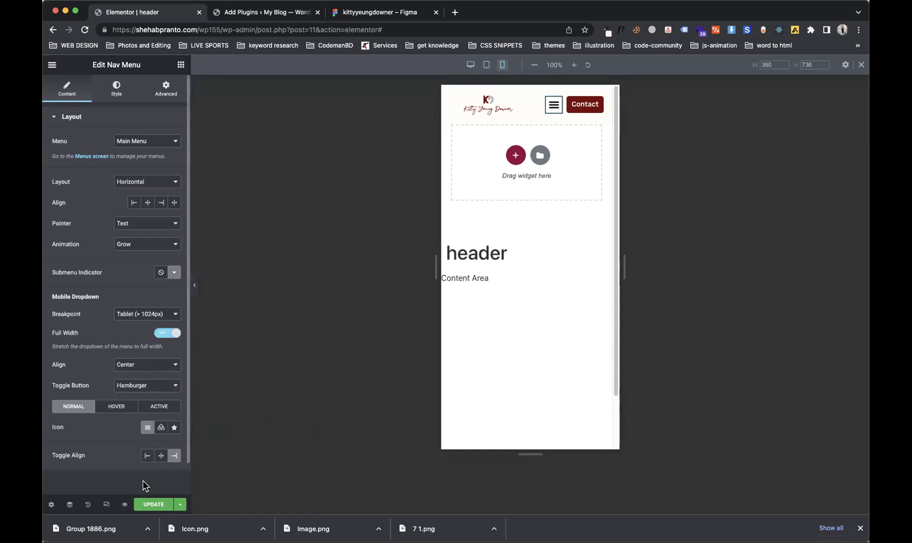
left_click(146, 429)
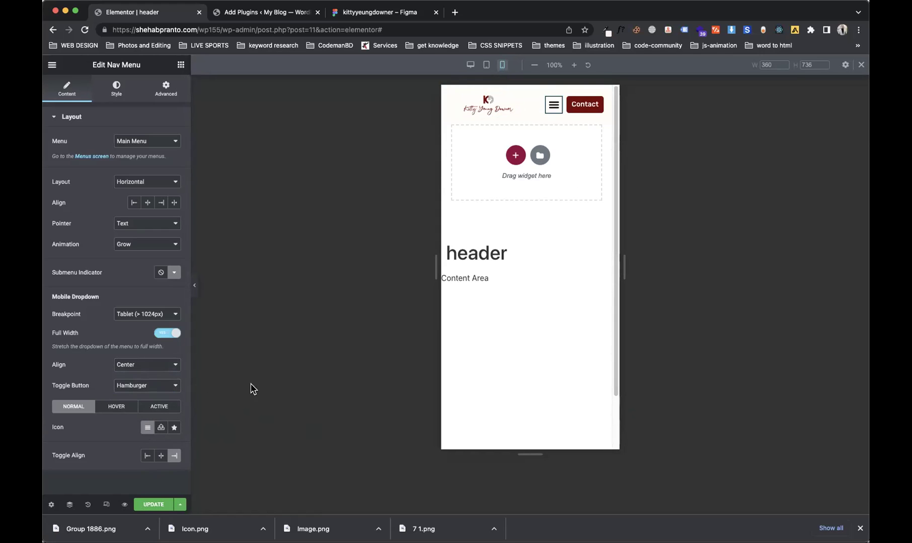
left_click(147, 428)
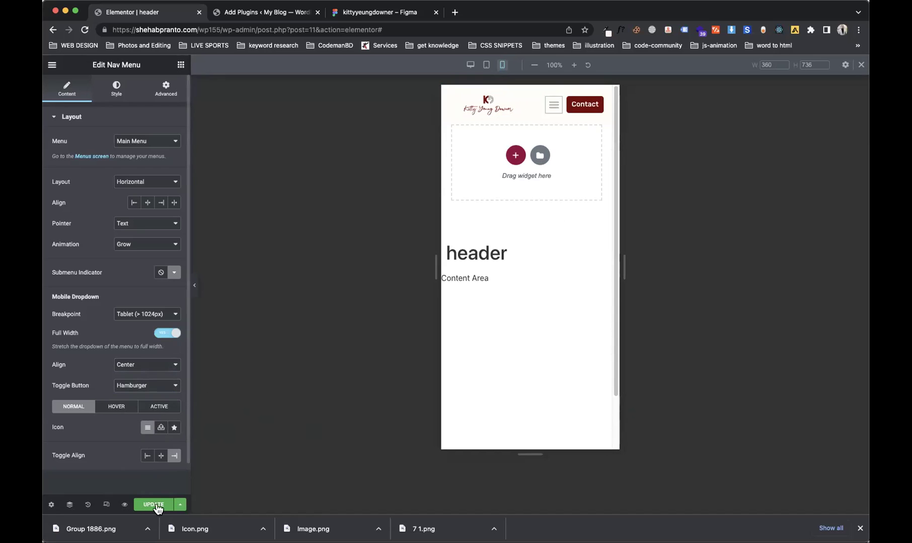
Step: Insert the Align right icon from the icon library as the menu toggle icon
left_click(175, 428)
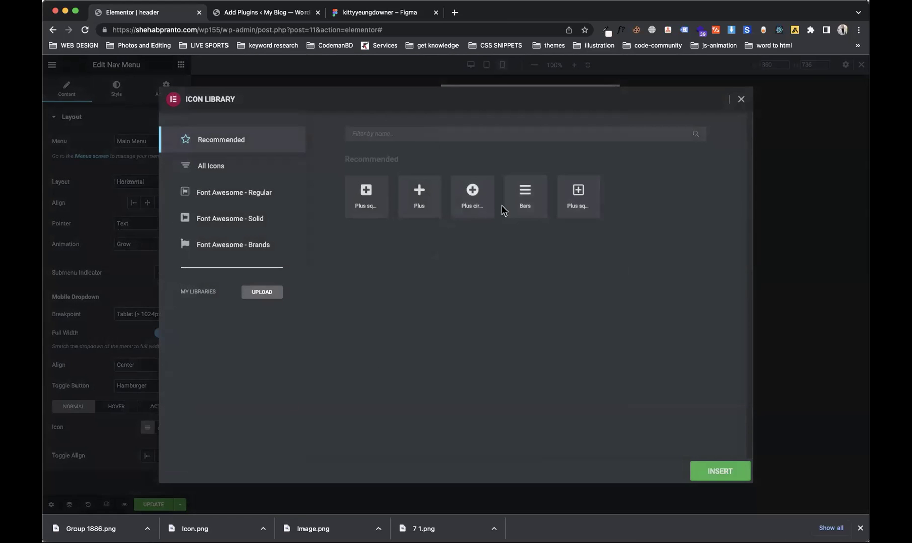
left_click(408, 136)
type("pl")
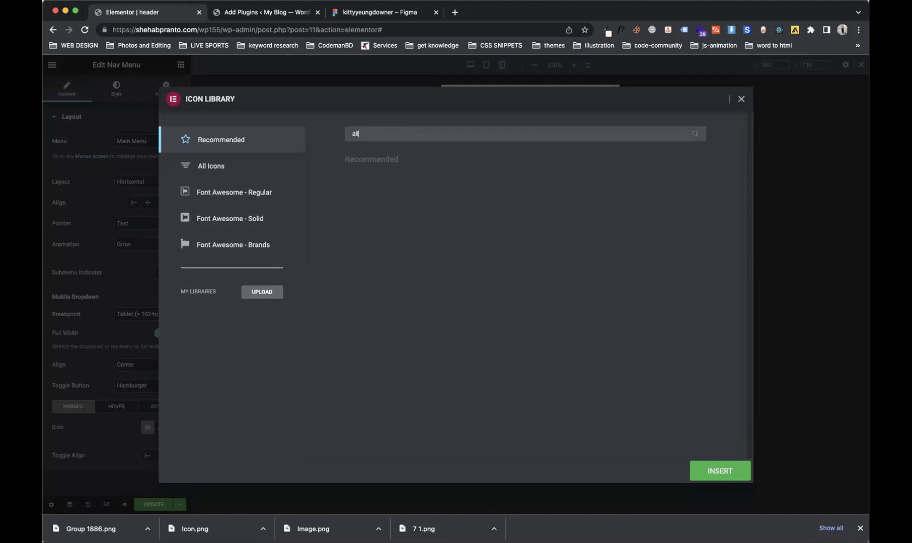
key("BackSpace")
key("BackSpace")
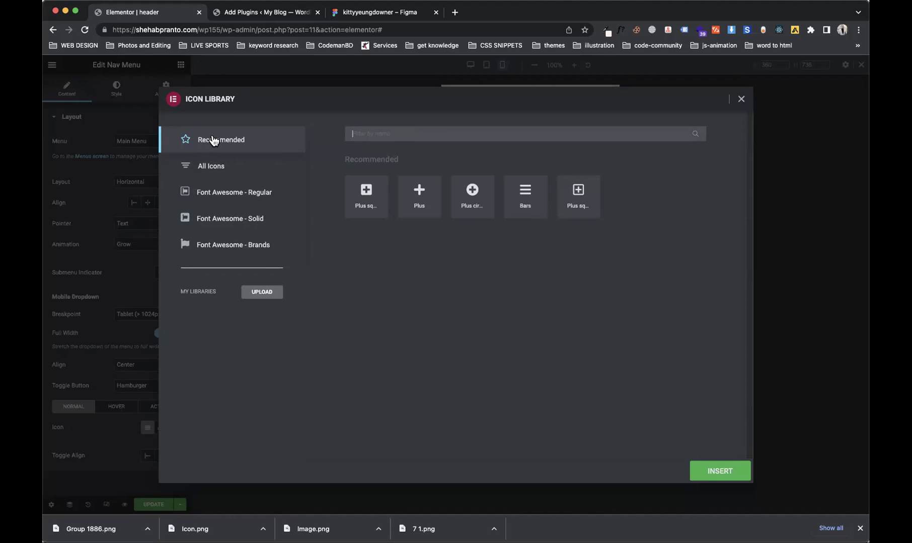
left_click(222, 172)
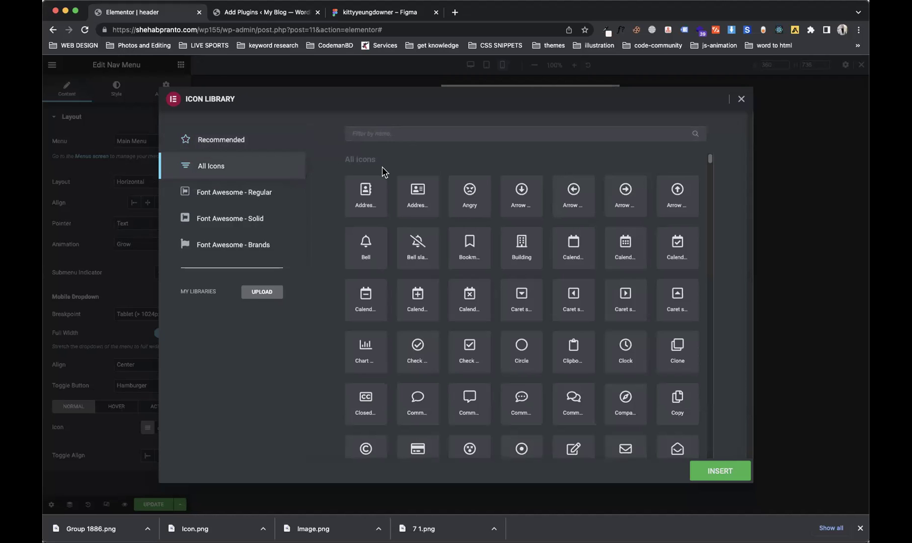
type("align")
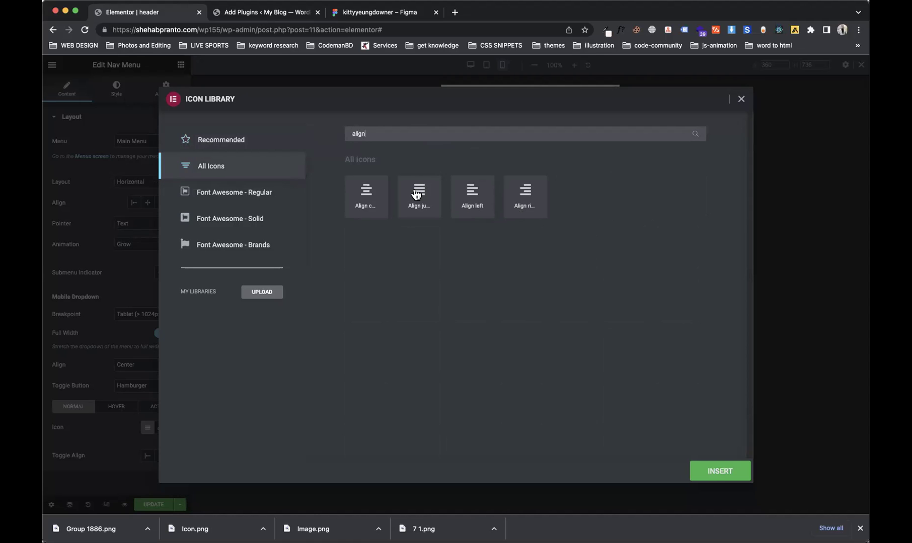
left_click(523, 204)
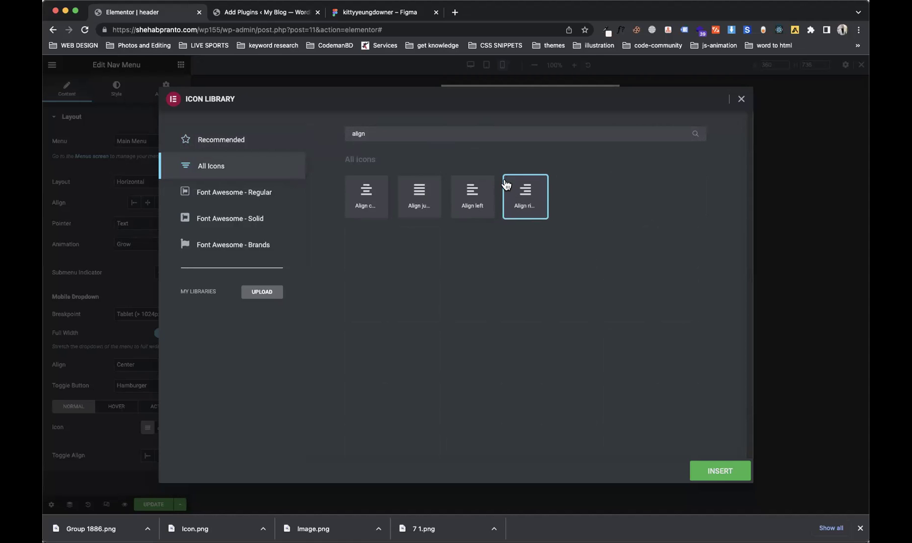
left_click(717, 473)
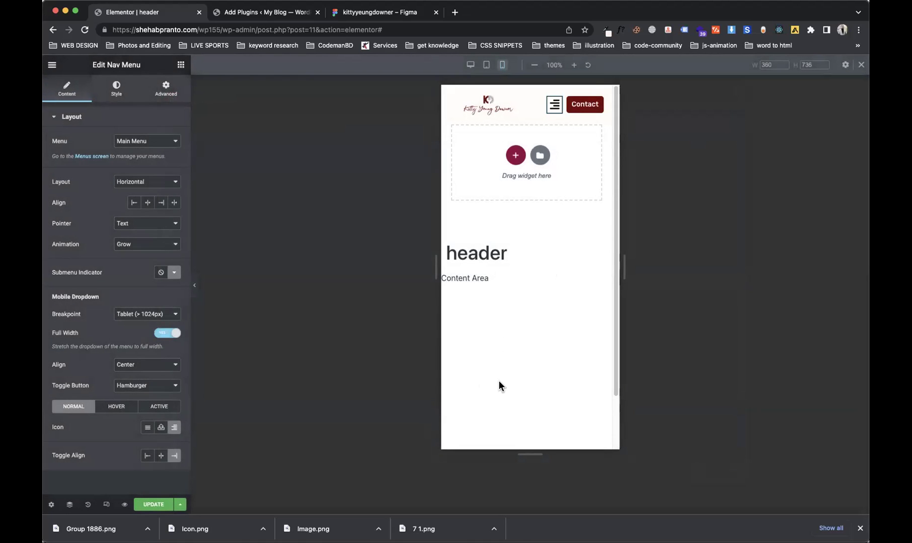
Step: Preview the mobile dropdown, then browse the icon library and close it unchanged
left_click(550, 107)
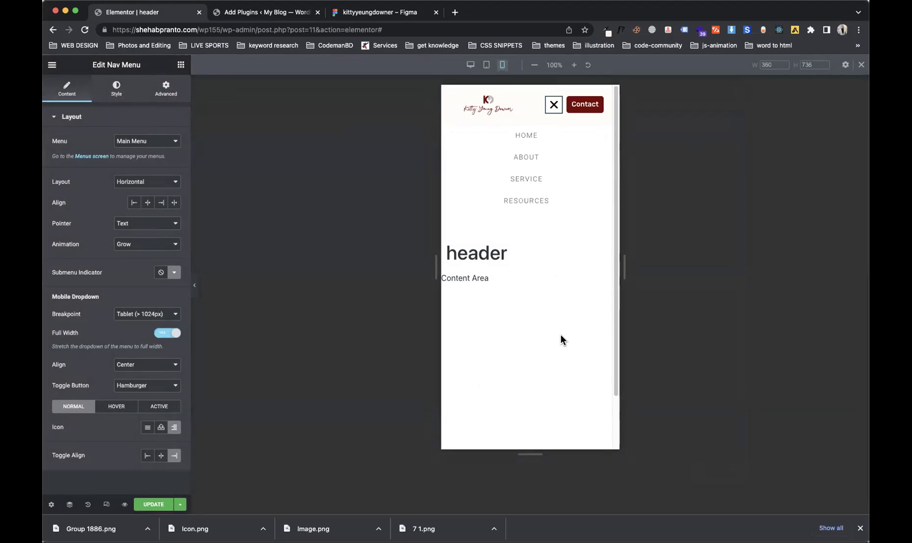
left_click(554, 104)
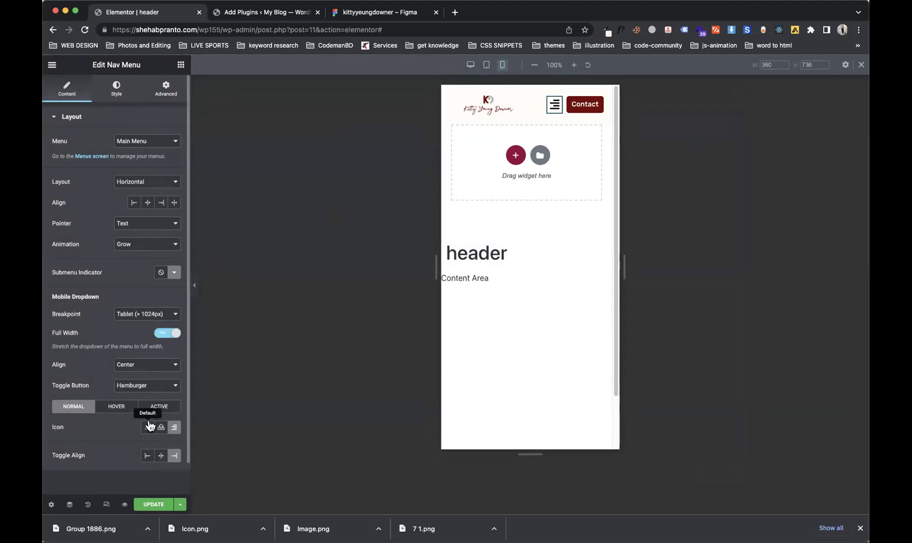
left_click(174, 428)
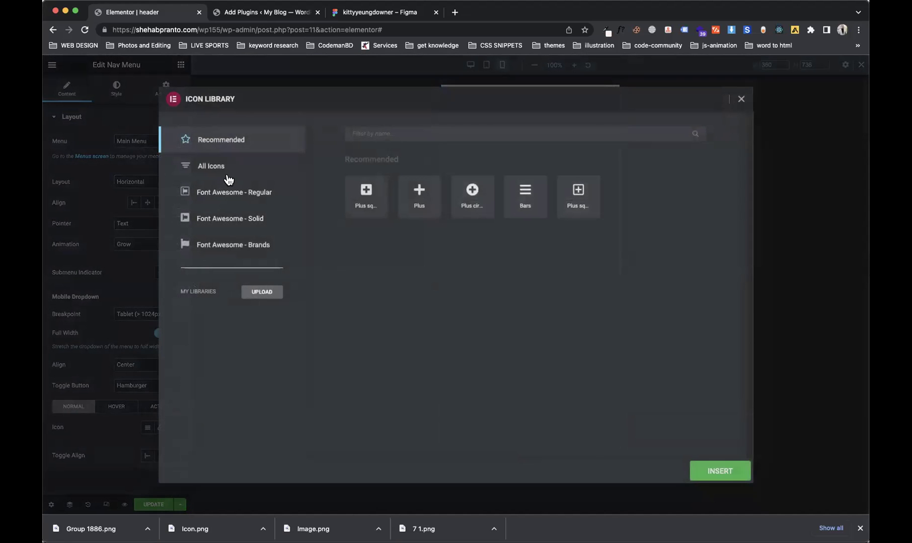
left_click(226, 176)
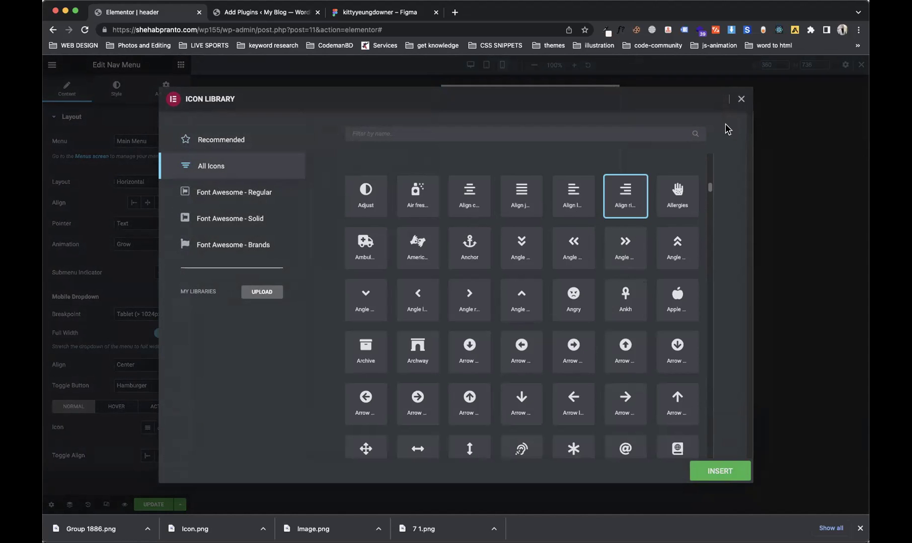
left_click(739, 101)
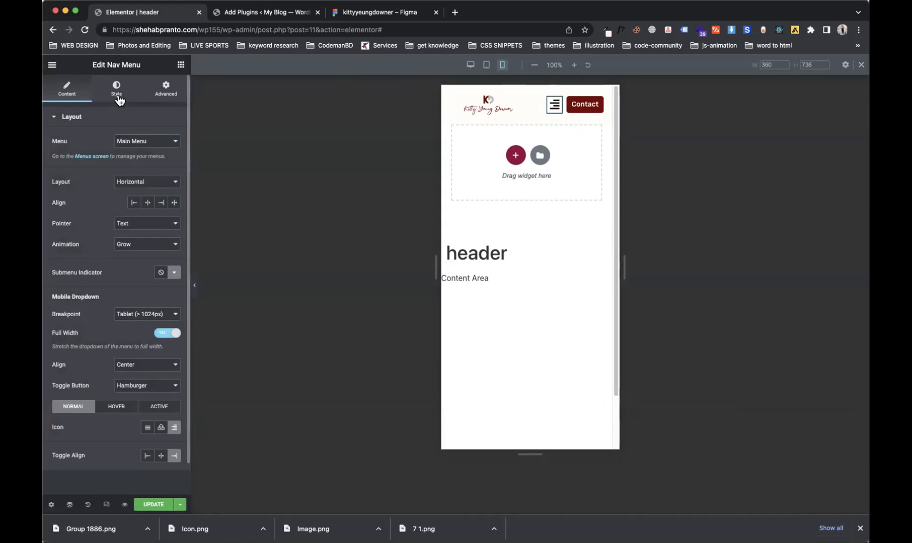
Step: Give the toggle button border width 0, size 27 and the #343434 global colour
left_click(117, 94)
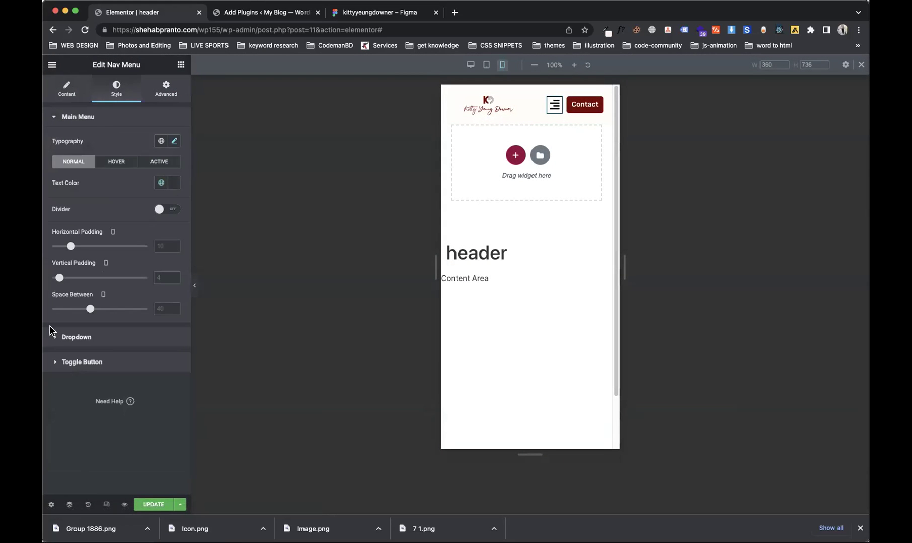
left_click(80, 370)
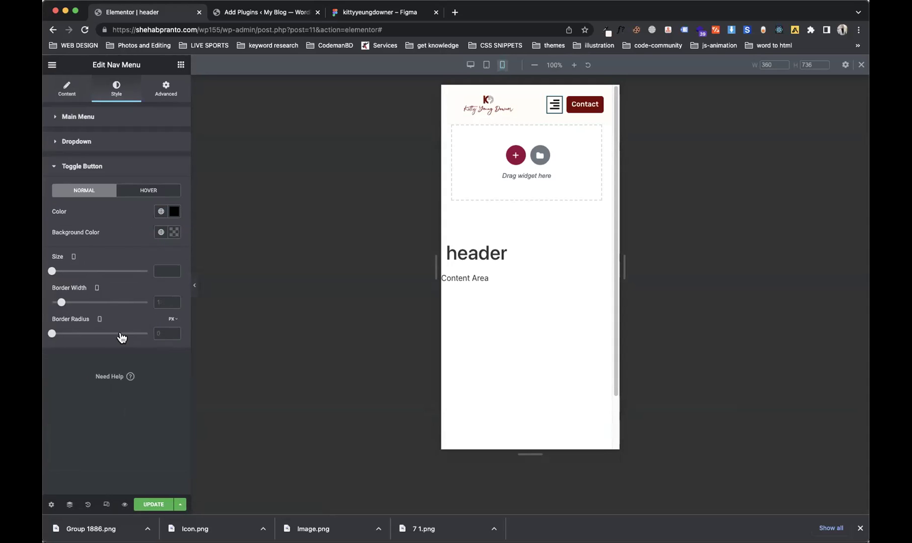
left_click_drag(61, 305, 52, 303)
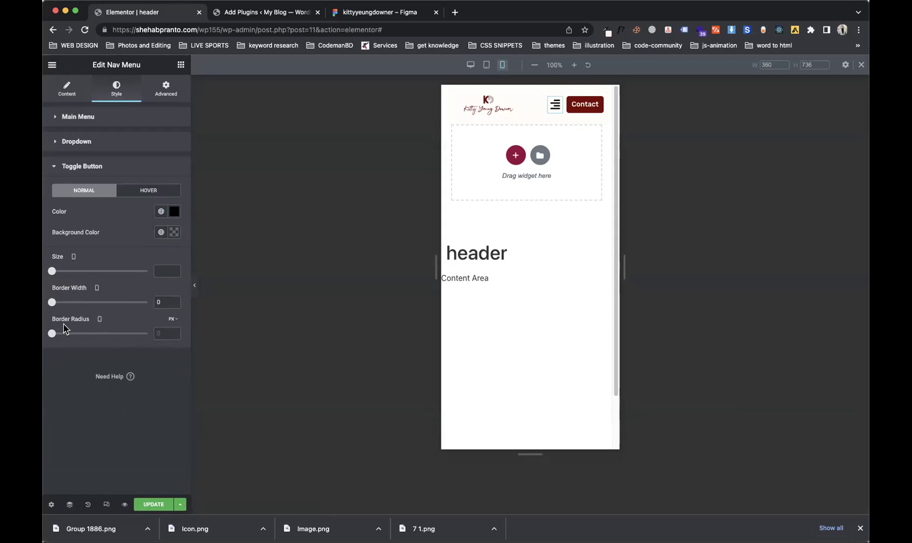
left_click_drag(52, 272, 65, 271)
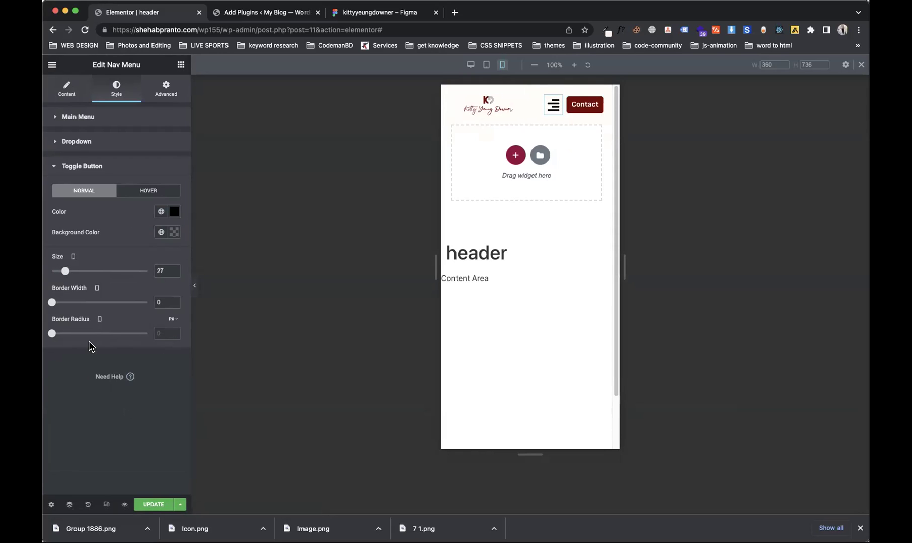
left_click(161, 212)
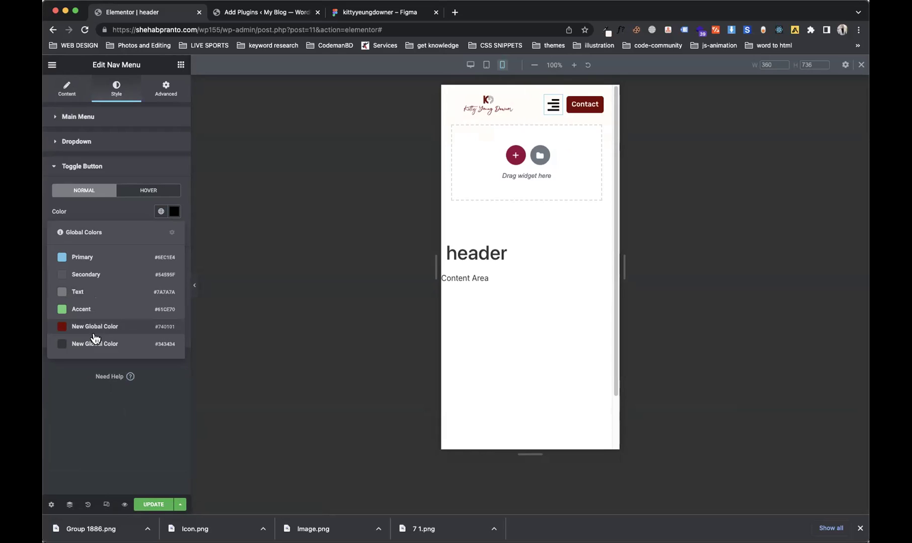
left_click(95, 344)
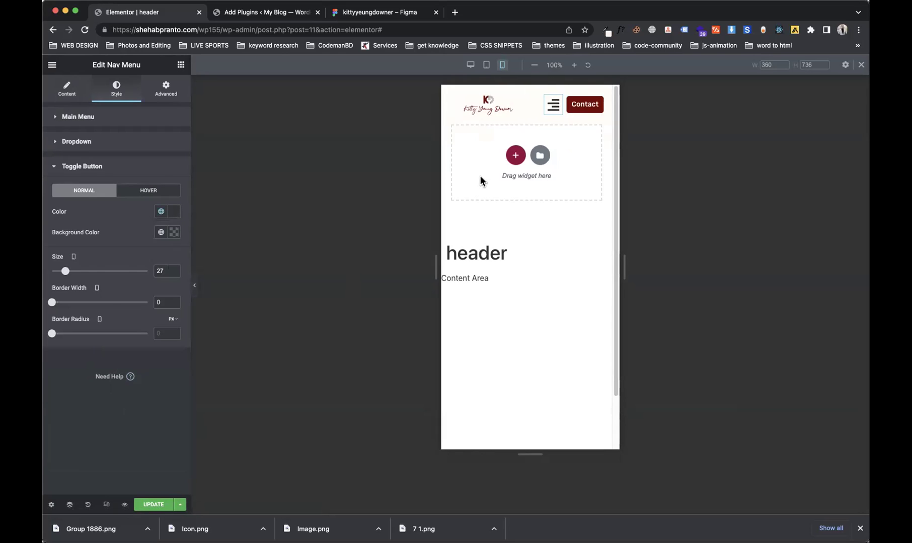
left_click(555, 111)
left_click(555, 112)
left_click(554, 113)
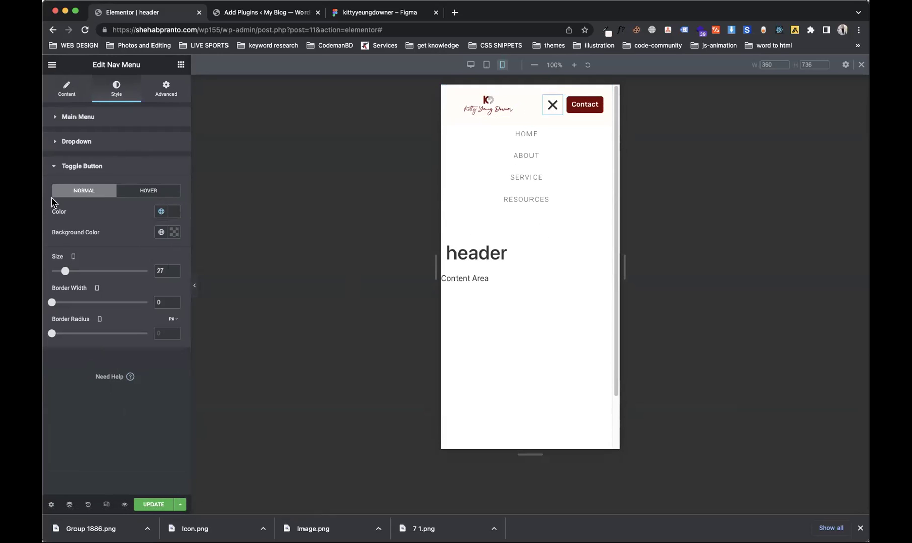
left_click(92, 169)
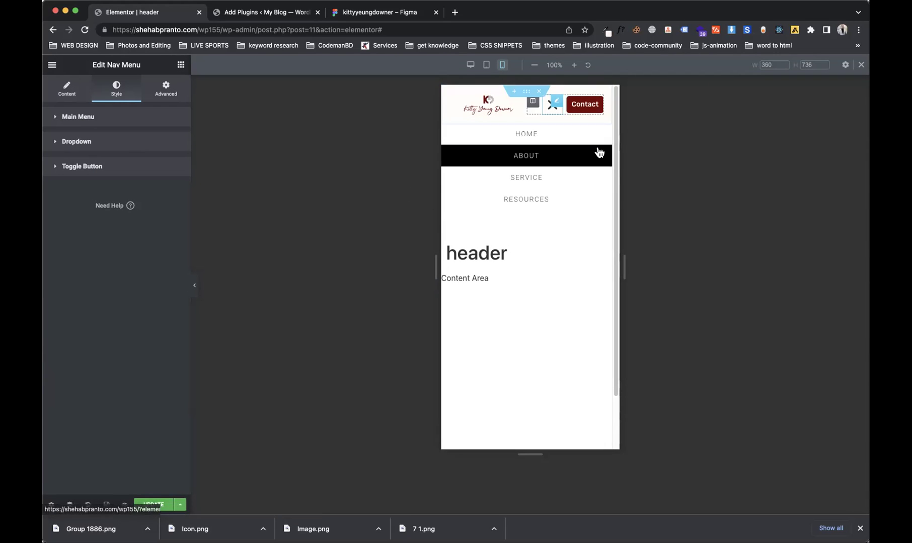
Step: Give the dropdown's normal state a #740101 background and white text
left_click(120, 151)
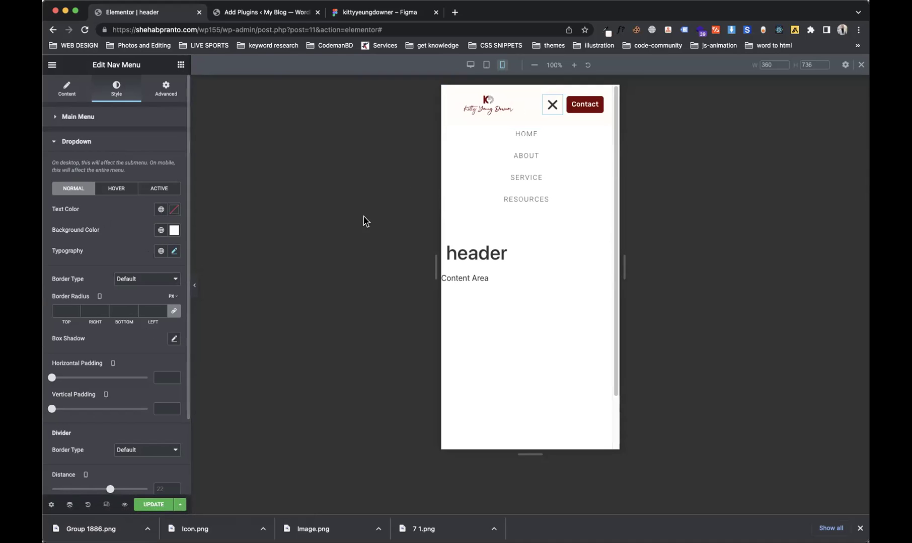
left_click(162, 231)
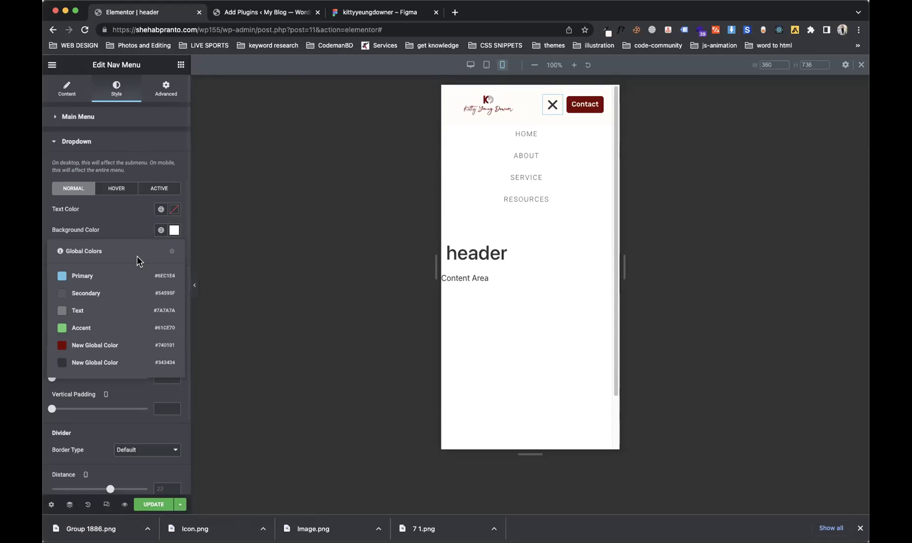
left_click(95, 346)
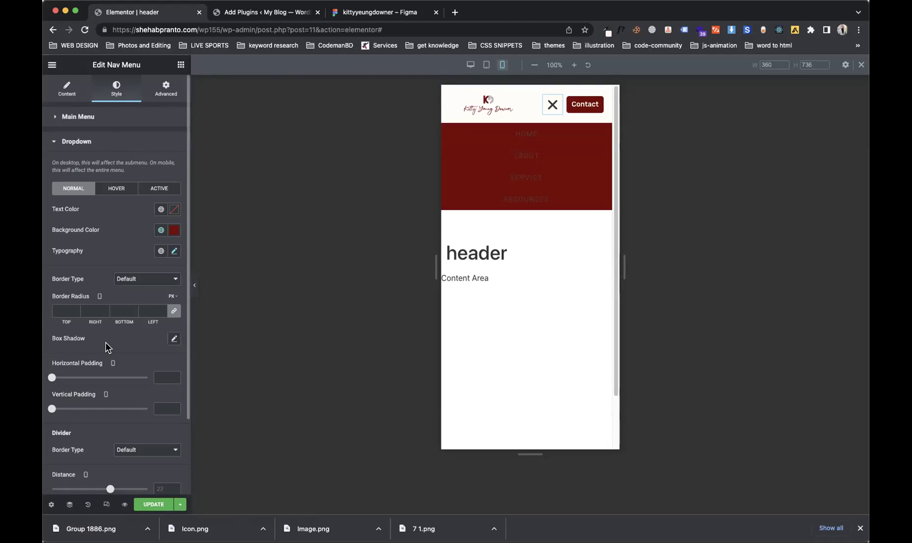
left_click(161, 211)
left_click(175, 210)
left_click_drag(99, 267, 61, 246)
left_click(145, 212)
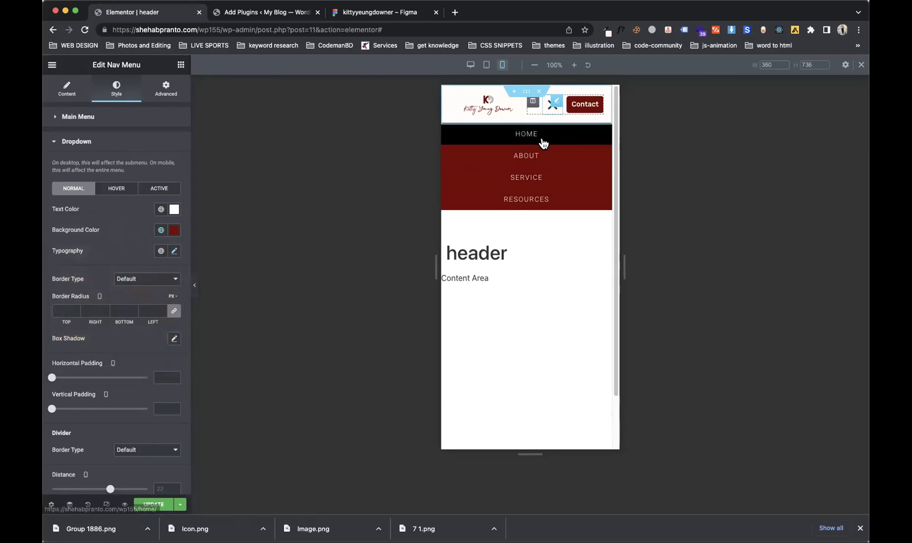
Step: Set the dropdown hover background to Primary light blue and hover text to #740101
left_click(132, 189)
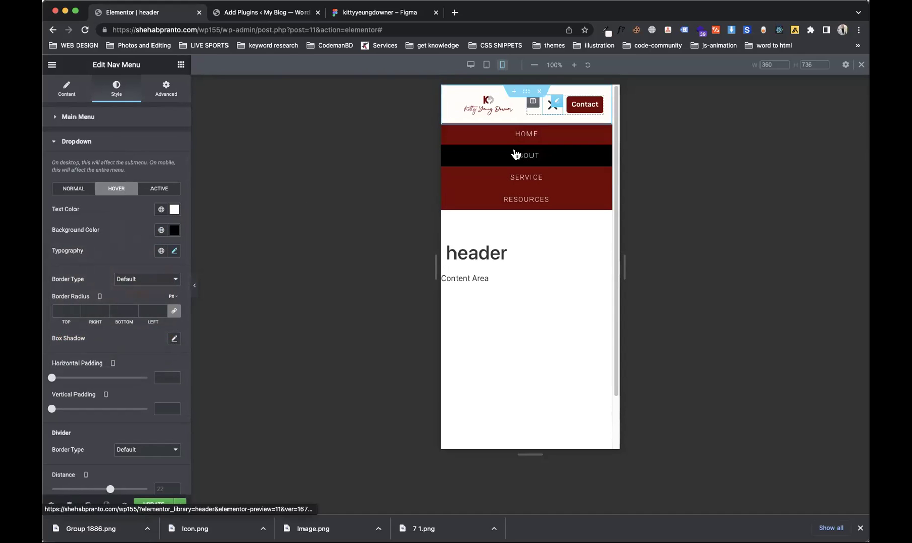
left_click(161, 230)
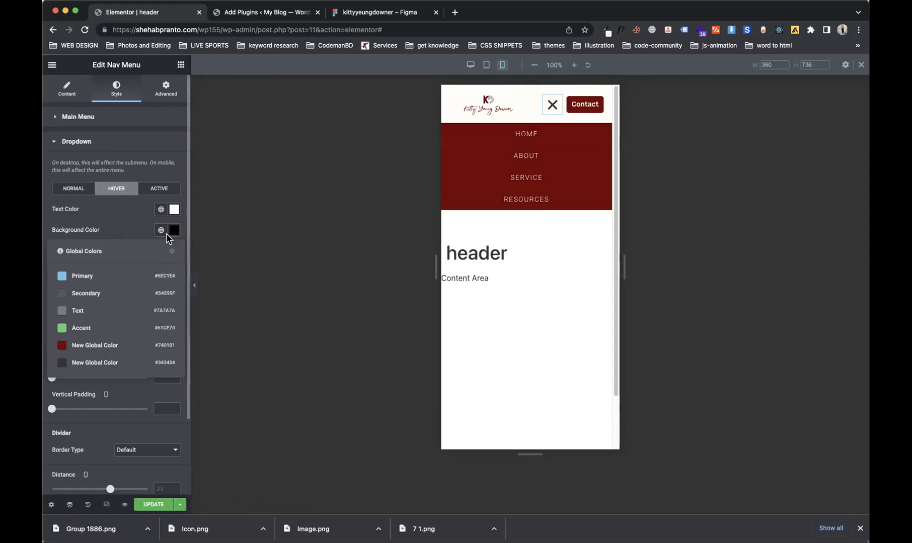
left_click(64, 276)
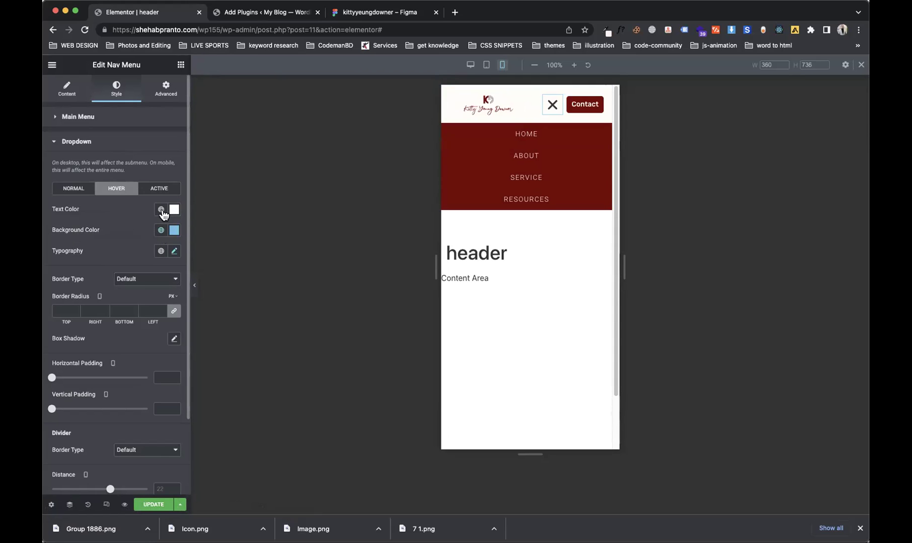
left_click(161, 211)
left_click(92, 327)
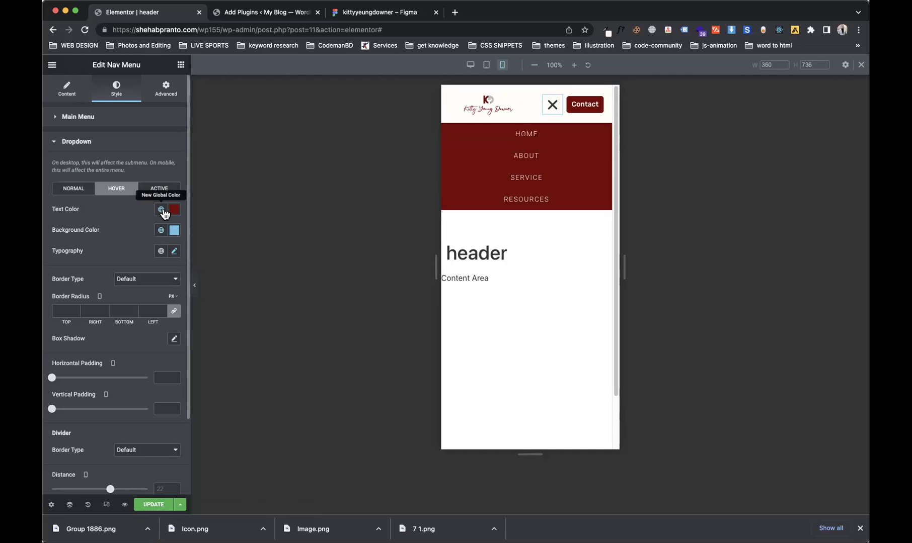
left_click(174, 251)
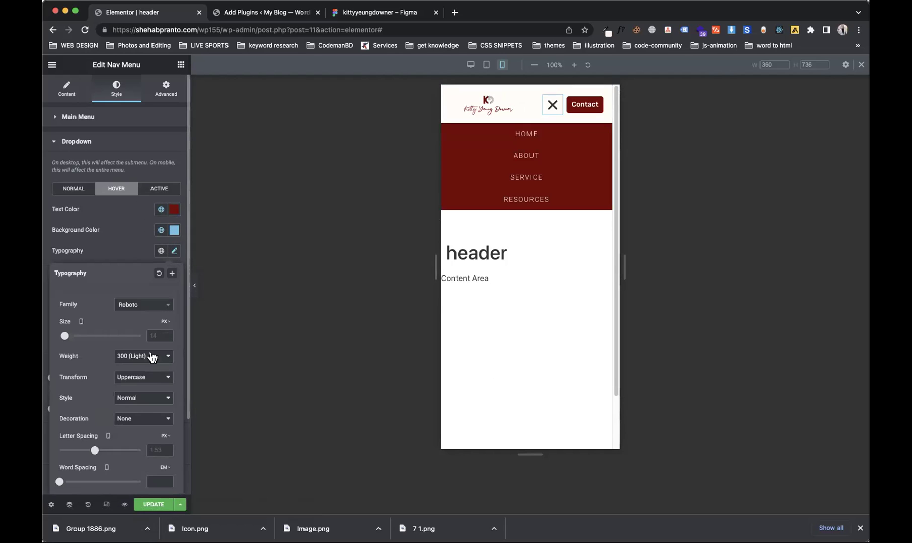
left_click(143, 306)
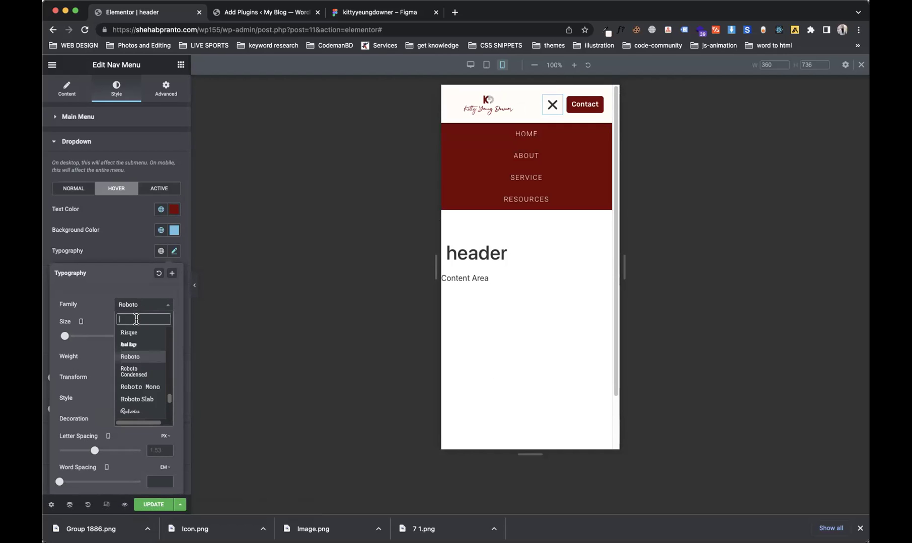
type("rub")
key("Down")
key("Return")
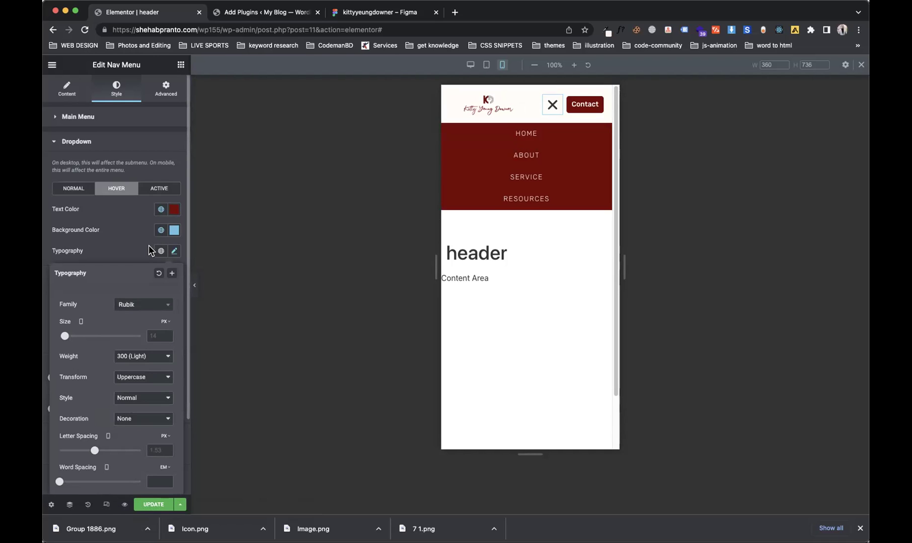
left_click(150, 251)
left_click(172, 254)
left_click(142, 378)
left_click(143, 367)
left_click(135, 355)
left_click(137, 366)
left_click(120, 377)
key("Return")
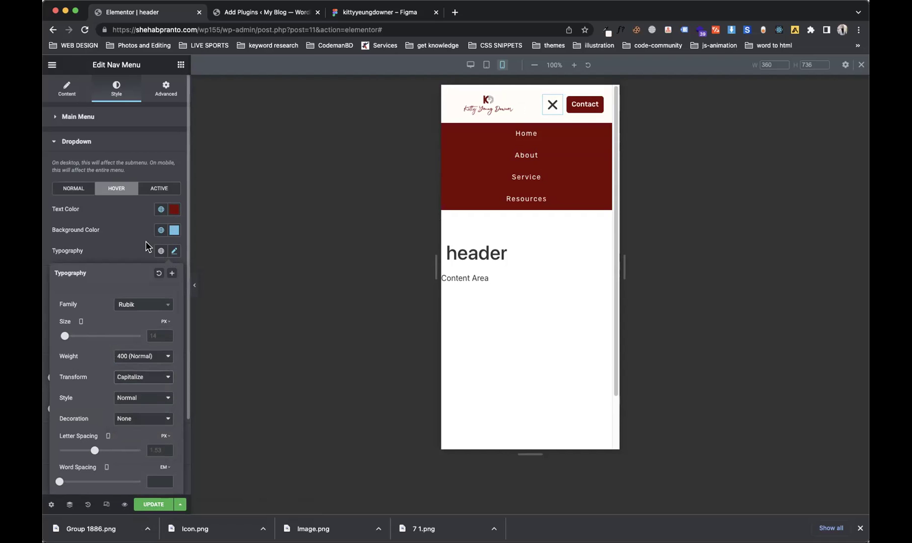
left_click(174, 251)
left_click(160, 209)
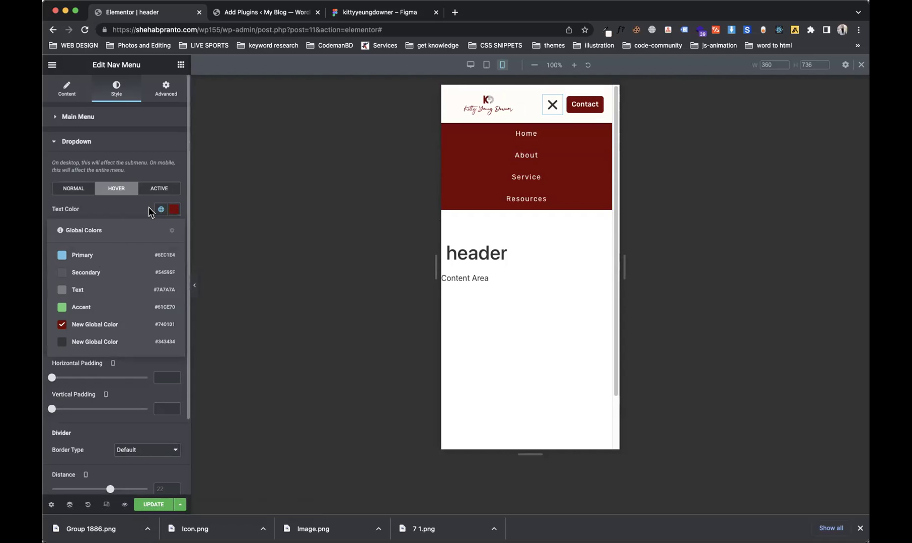
left_click(147, 207)
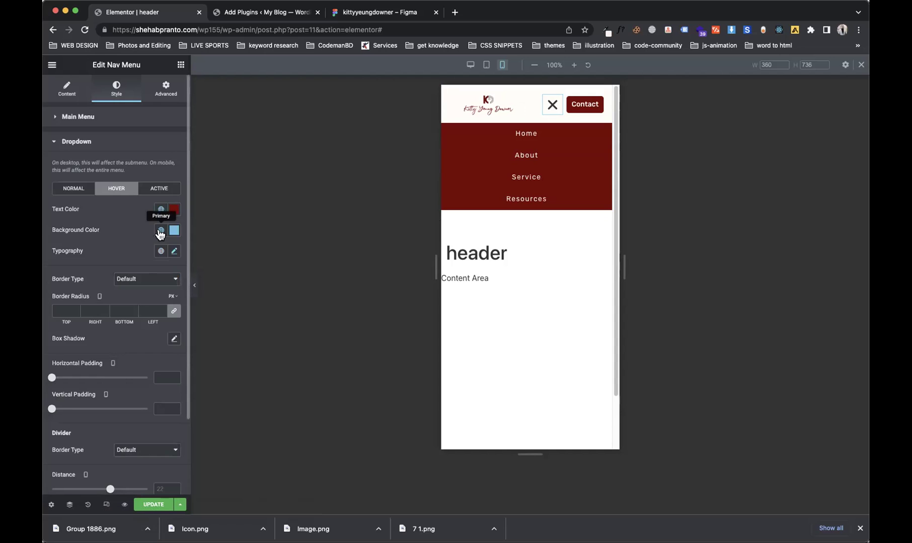
left_click(160, 230)
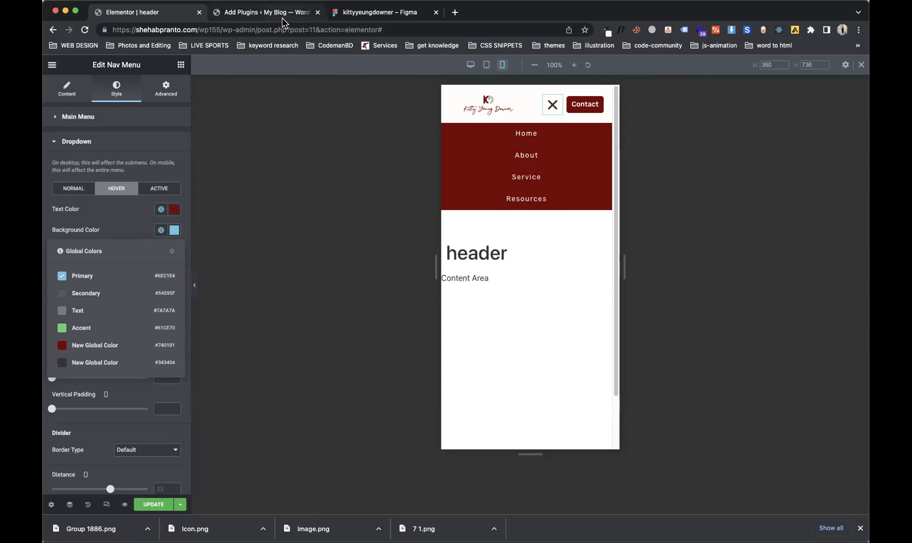
left_click(267, 12)
left_click(362, 12)
left_click(775, 326)
key("super+c")
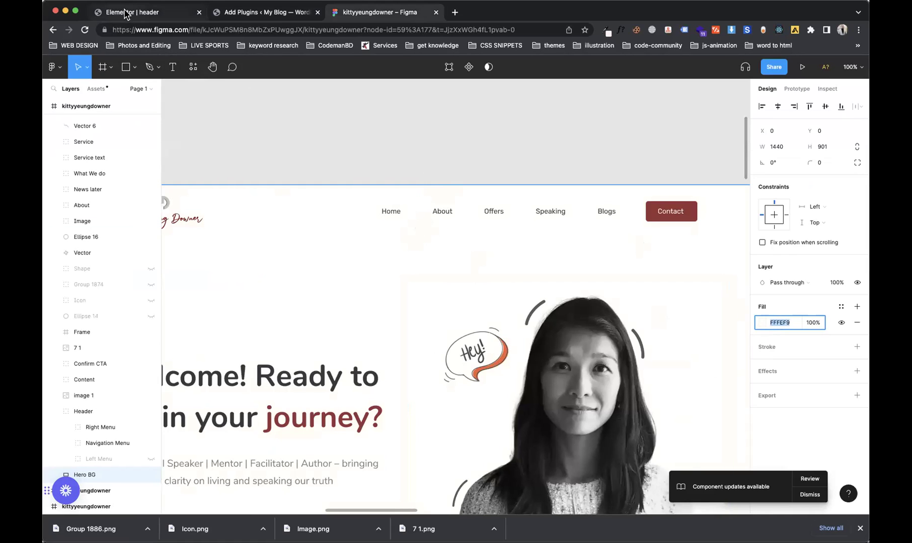
left_click(125, 13)
Step: Paste FFFEF9 as the dropdown hover background and save it as a new global colour
left_click(173, 231)
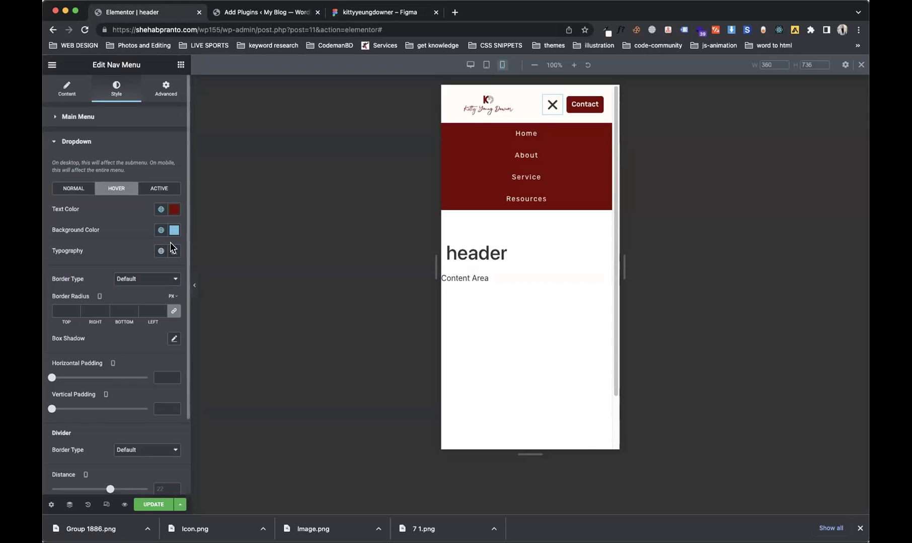
left_click(174, 230)
key("super+v")
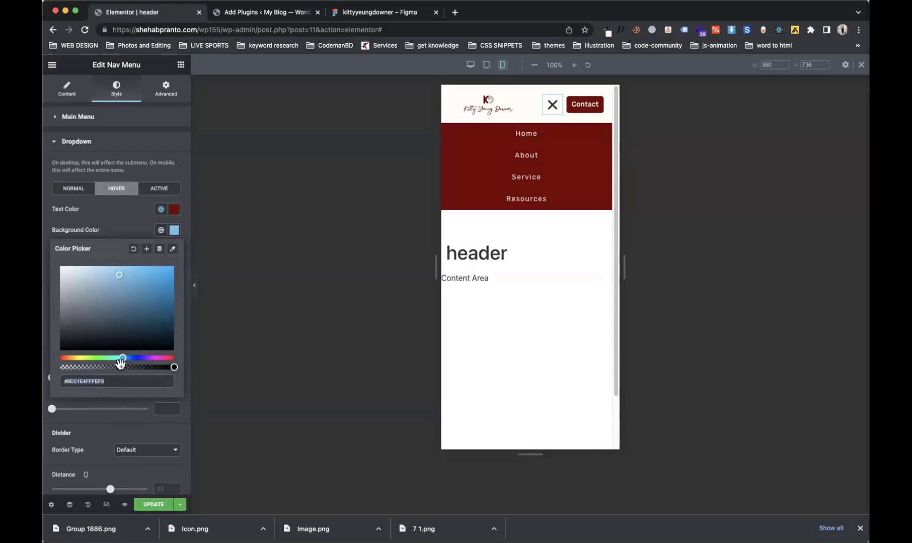
key("BackSpace")
left_click(146, 250)
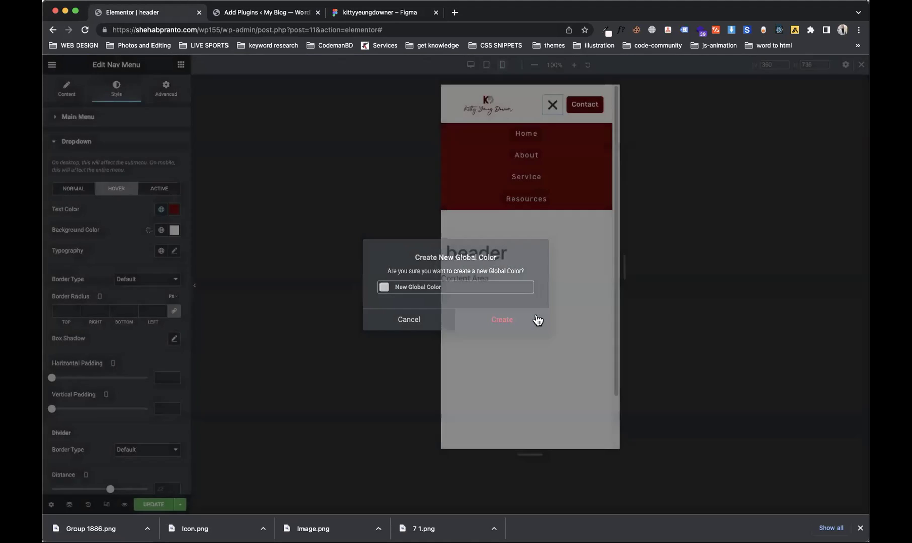
left_click(537, 320)
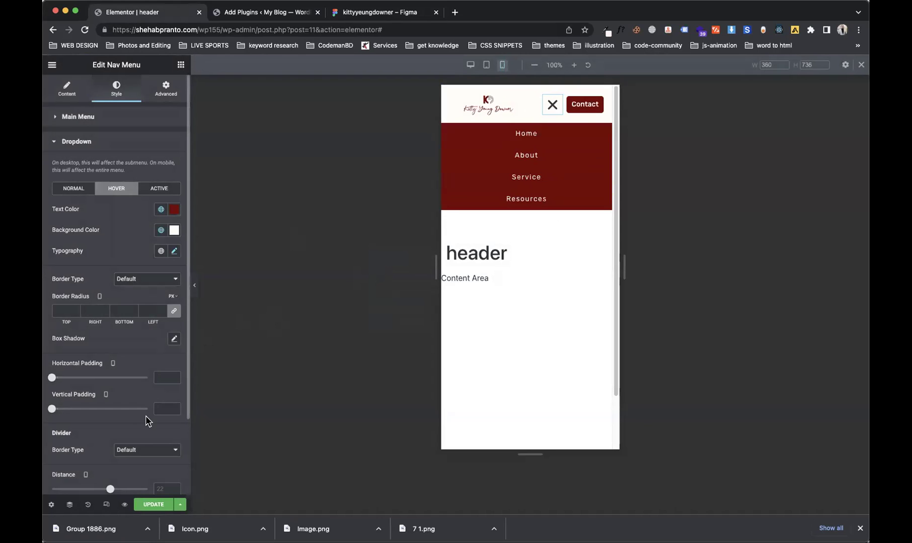
left_click(175, 340)
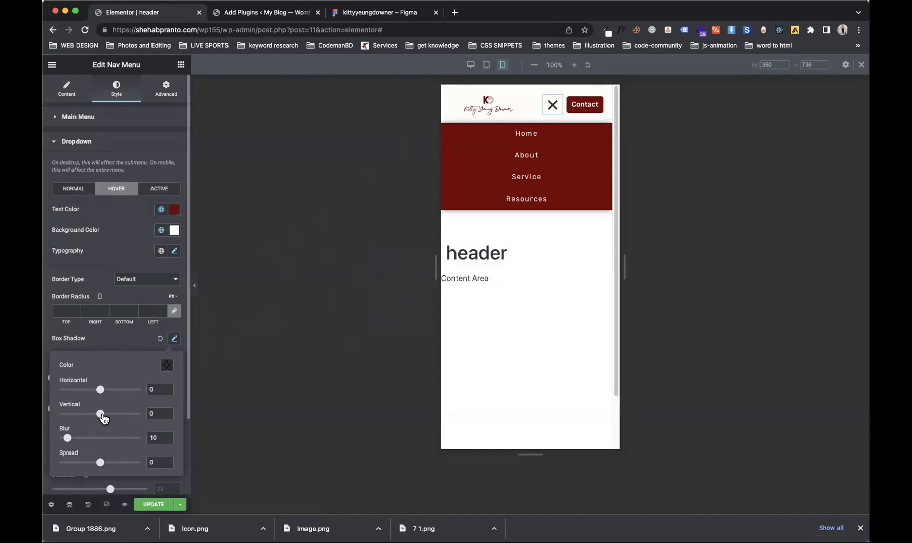
Step: Set the dropdown box shadow to vertical 9 at rgba(0,0,0,0.18), and item vertical padding to 17
left_click_drag(101, 419, 105, 420)
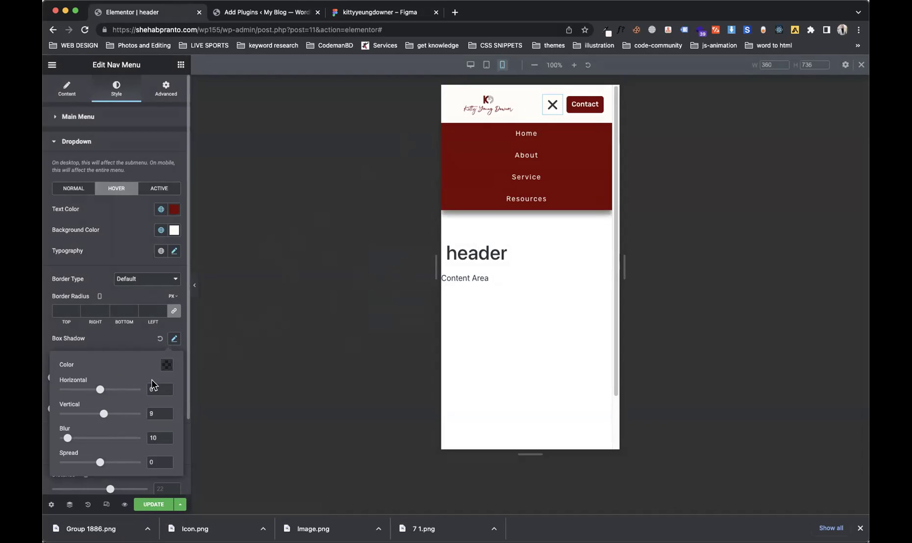
left_click(166, 371)
left_click_drag(141, 326, 137, 326)
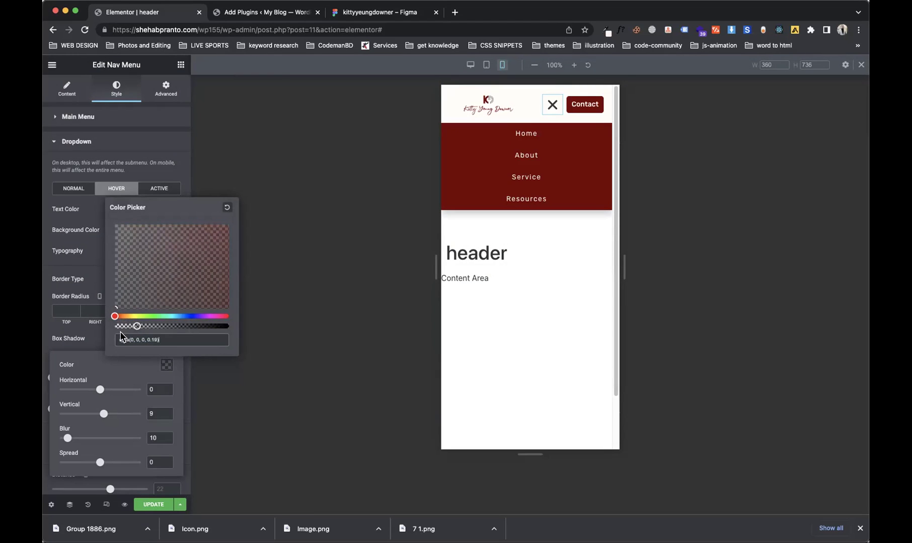
left_click(92, 345)
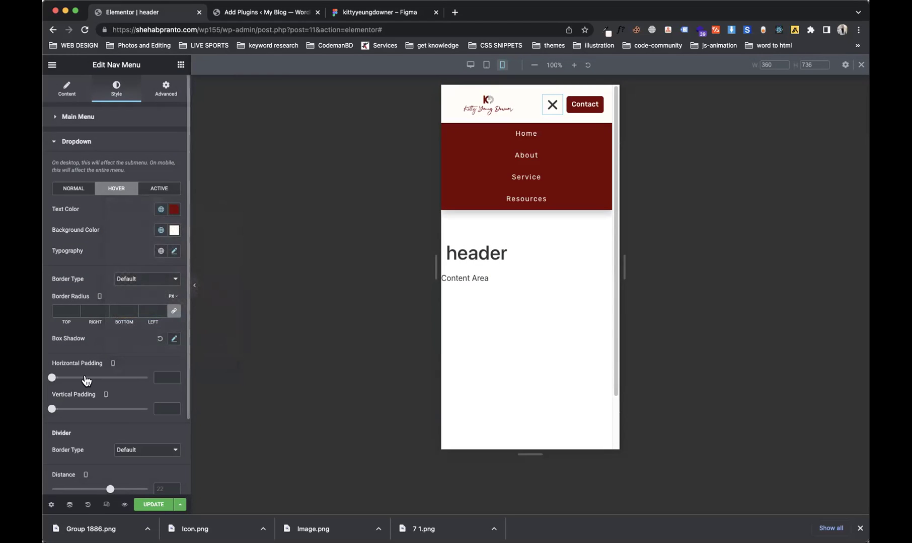
left_click_drag(53, 411, 87, 432)
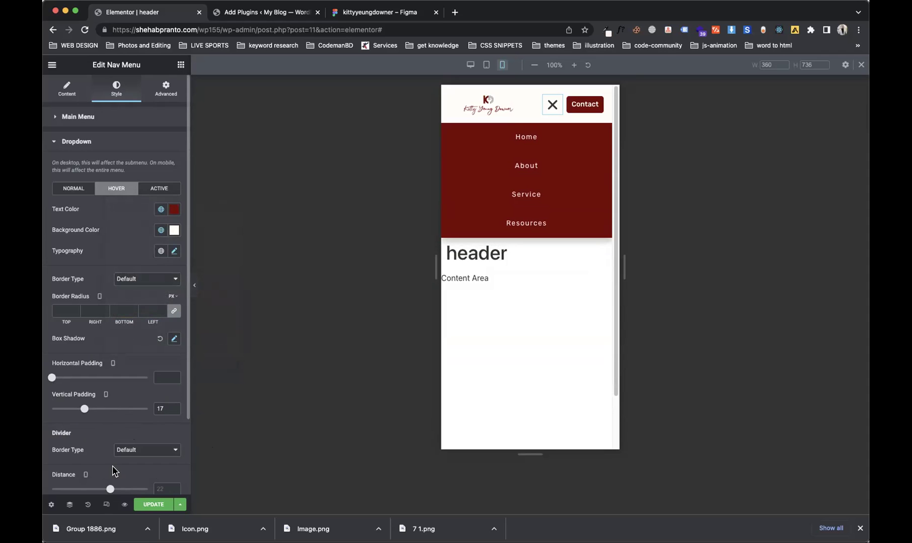
left_click_drag(187, 388, 187, 437)
Step: Try solid 2-thick dividers between dropdown items, coloured Accent green, then white
left_click(146, 399)
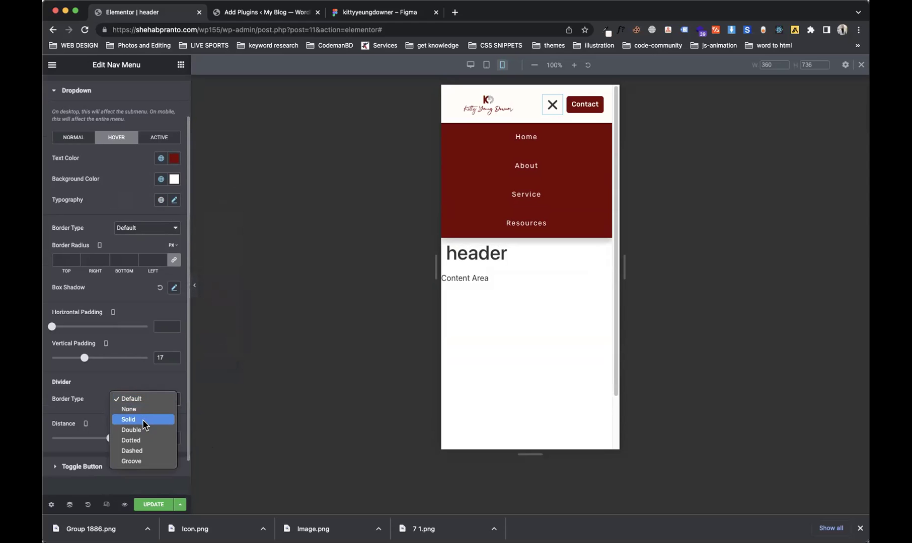
left_click(143, 420)
left_click(161, 421)
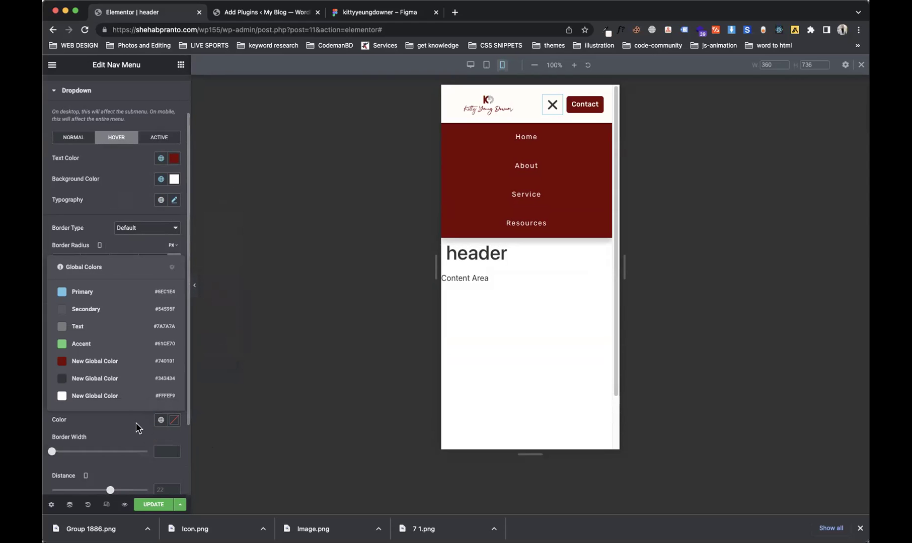
left_click(98, 346)
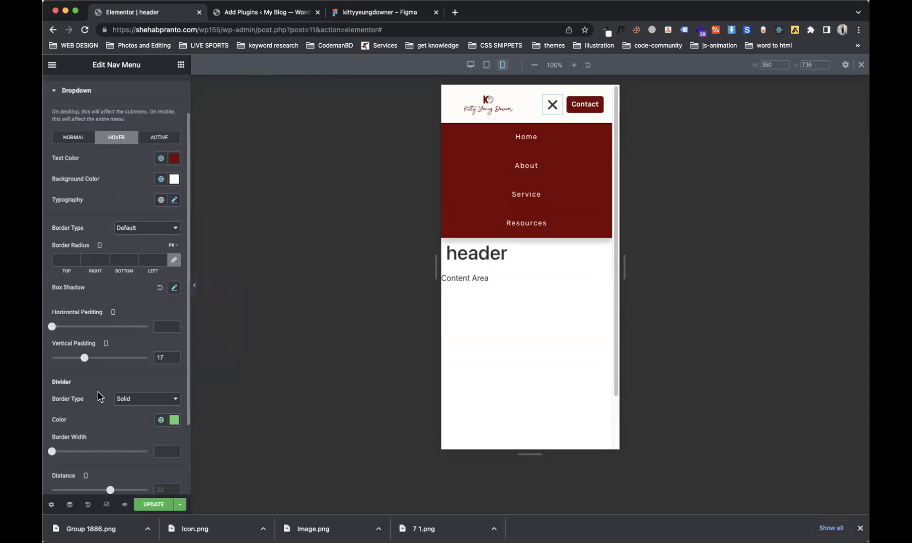
left_click_drag(54, 452, 55, 455)
left_click(162, 421)
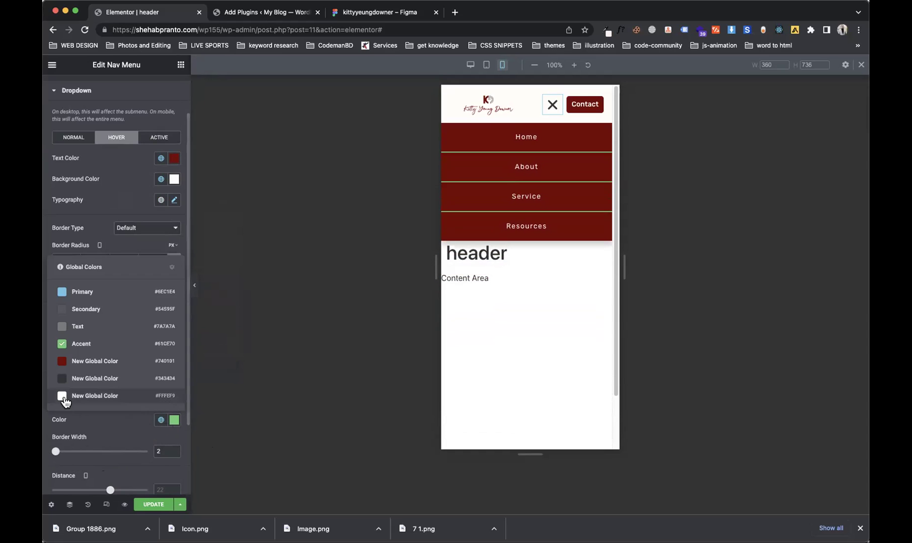
left_click(101, 393)
Step: Switch the dividers to dotted, then set the divider type to None
left_click(553, 105)
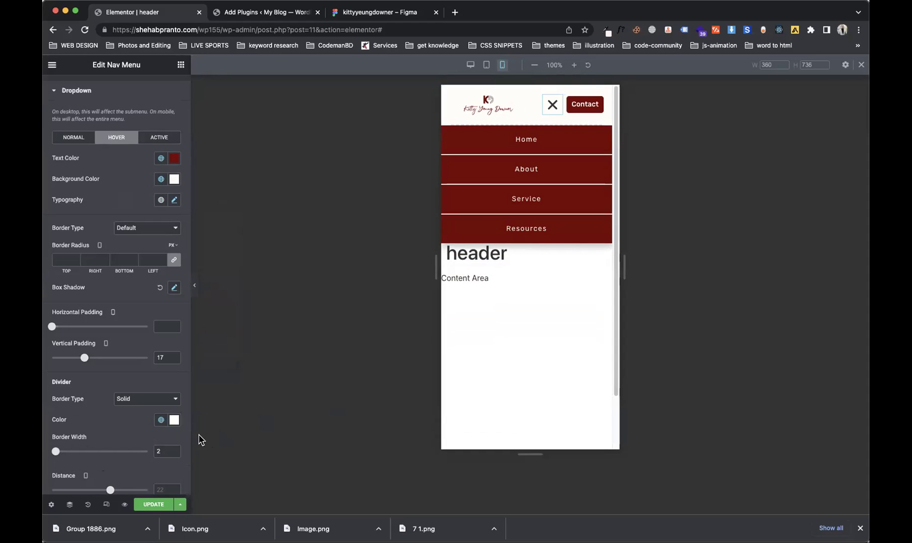
left_click(134, 399)
left_click(148, 406)
left_click(144, 406)
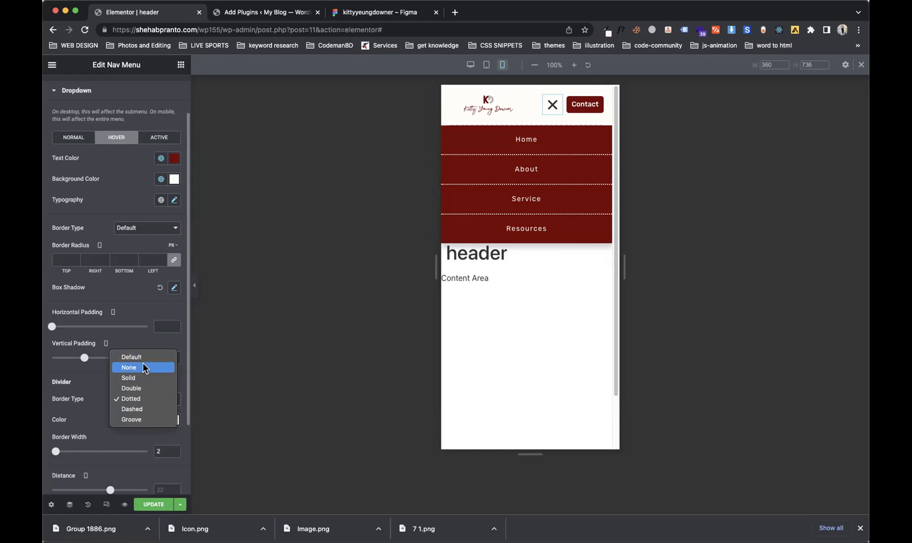
left_click(143, 367)
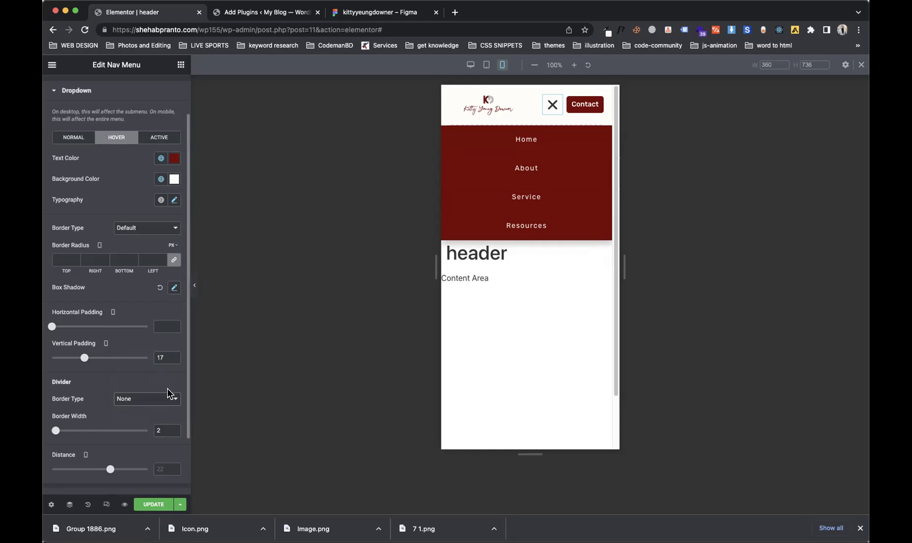
Step: Set the dropdown distance to 18 and update the header template
left_click_drag(110, 472, 104, 485)
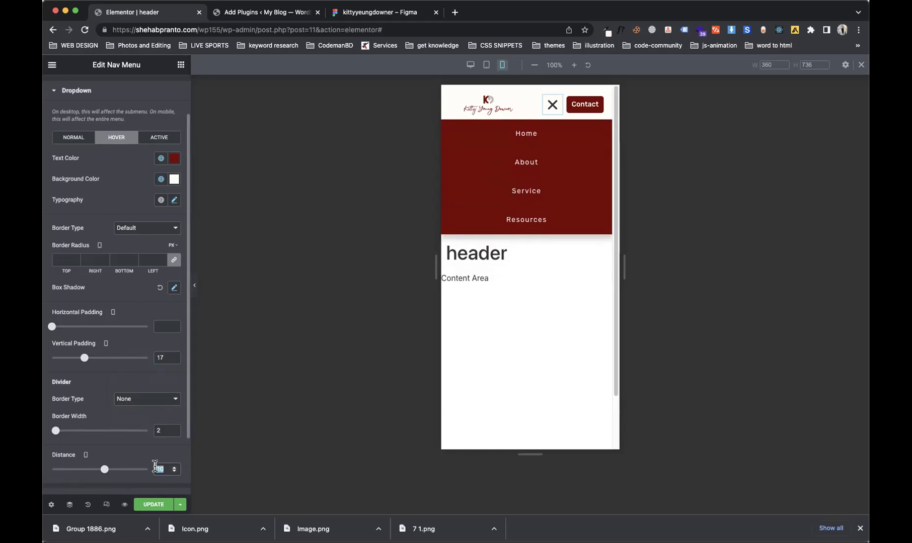
type("22")
left_click_drag(107, 473, 105, 473)
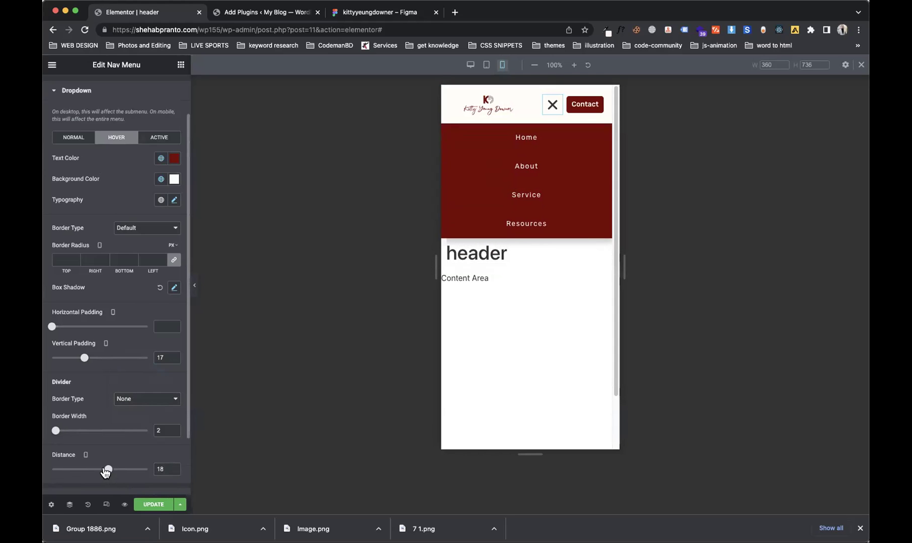
left_click(160, 505)
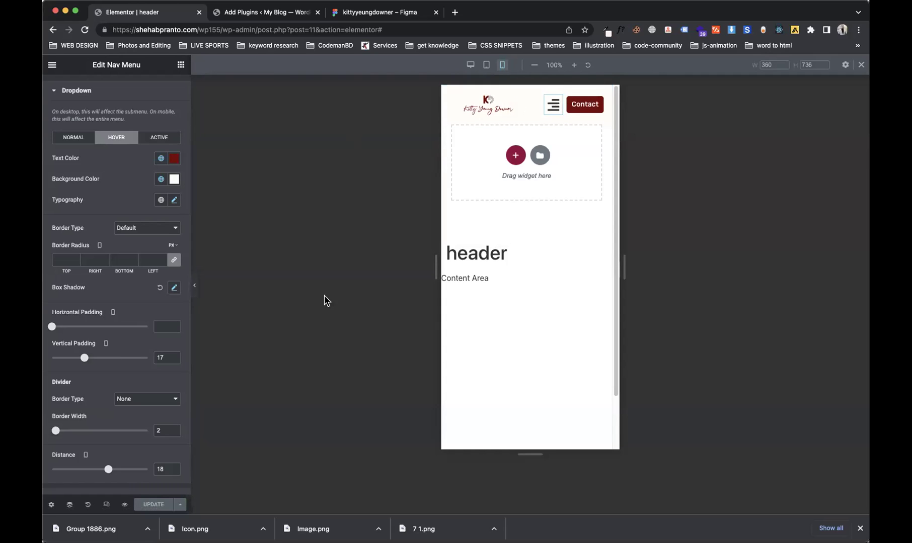
Step: Review the Nav Menu's Advanced, Style and Content tabs, then select the Contact button
scroll(170, 221, "up", 2)
left_click(156, 96)
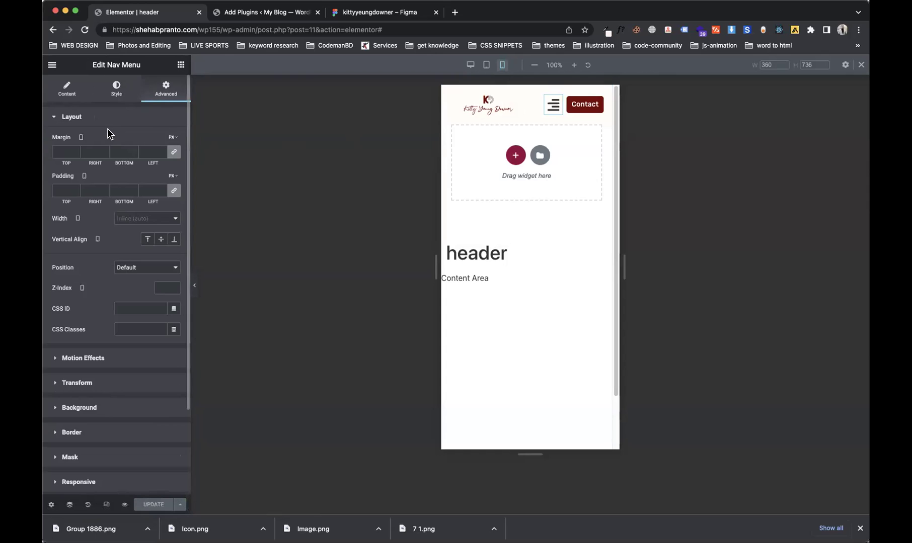
left_click(107, 89)
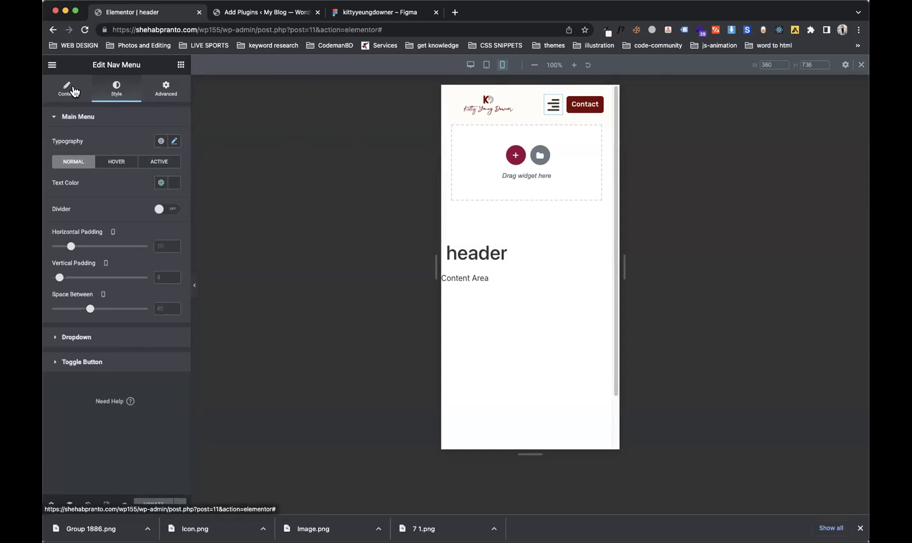
left_click(71, 92)
left_click(161, 92)
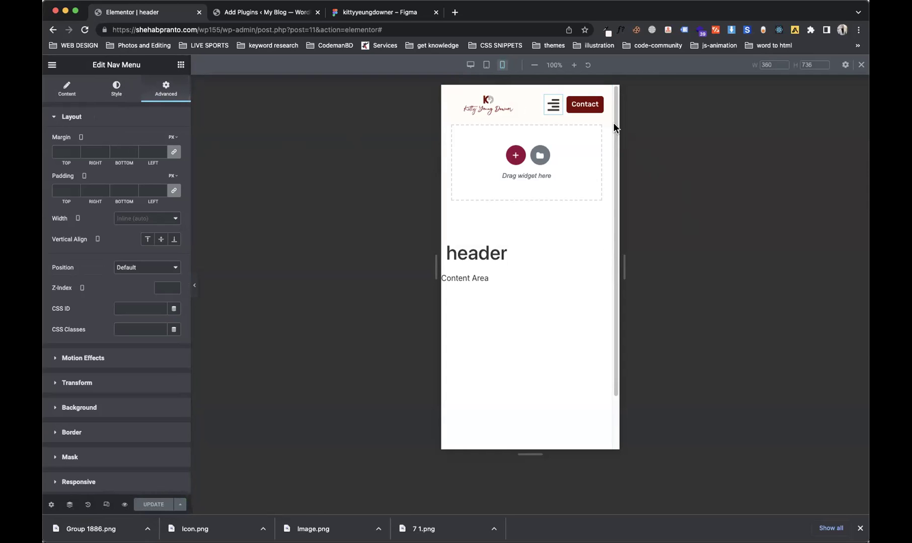
left_click(596, 107)
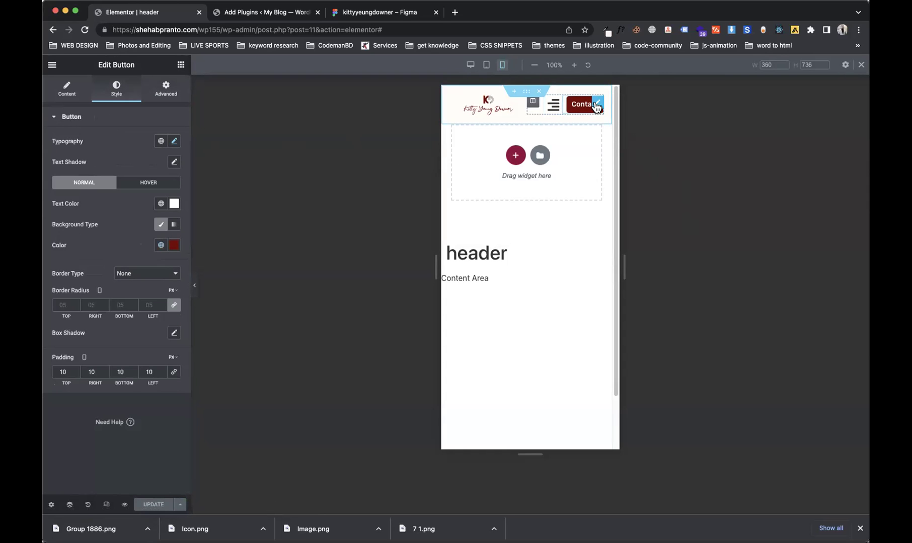
Step: Check the Contact button's Advanced margins: all 0 except a left margin of 8
left_click(165, 89)
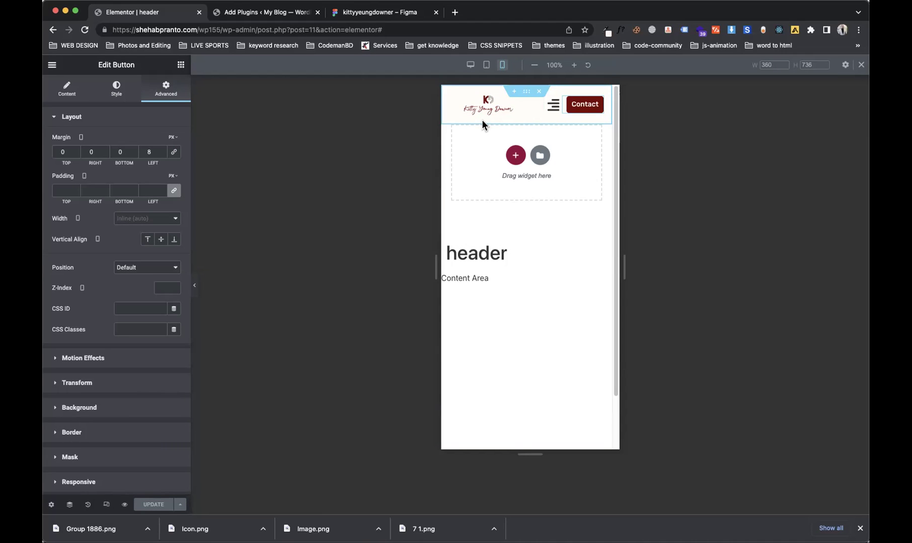
Step: Select the logo column and look through its Style and Advanced tabs
left_click(454, 101)
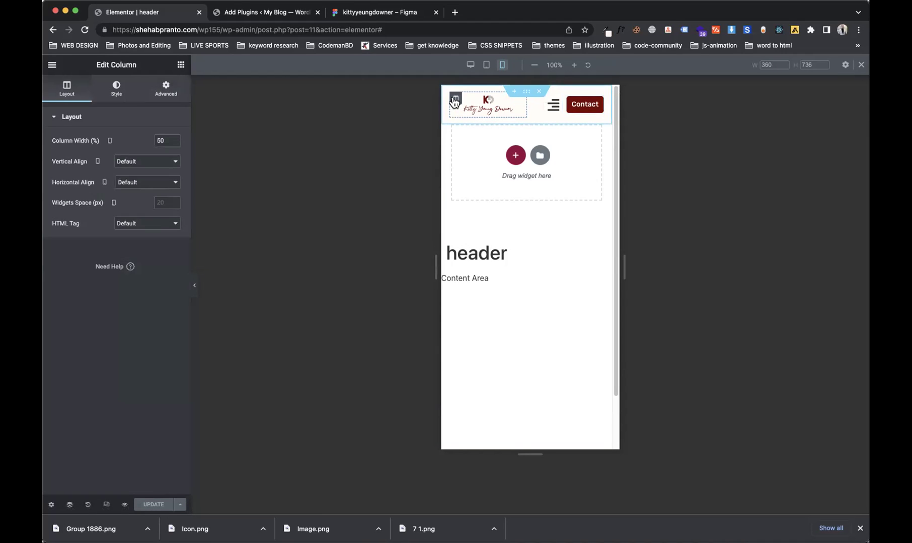
left_click(98, 97)
left_click(157, 96)
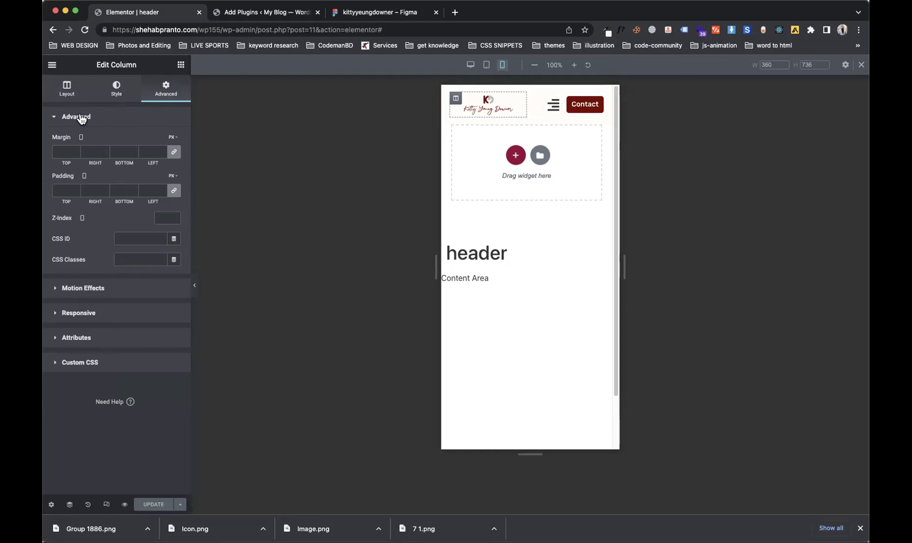
left_click(78, 99)
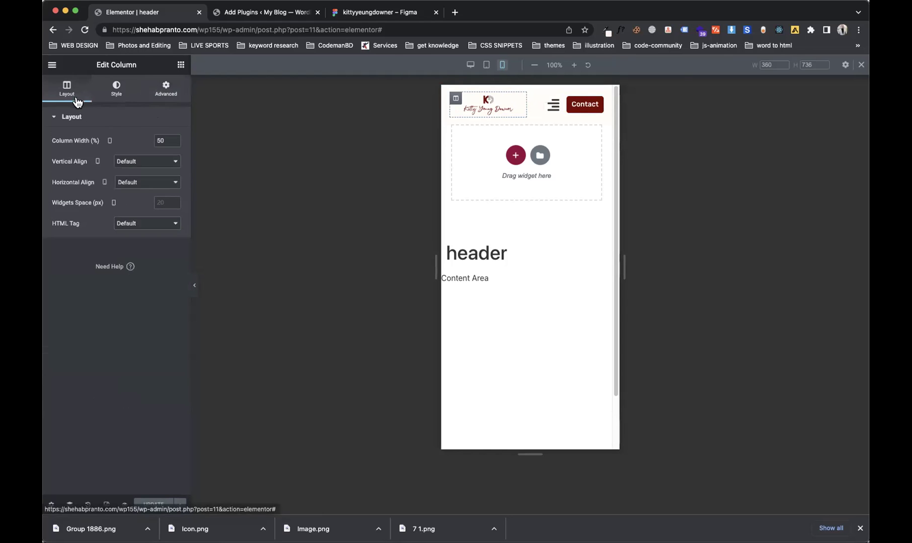
Step: Expand the column's Advanced sections, then return to Layout showing its 50% width
left_click(178, 101)
left_click(100, 320)
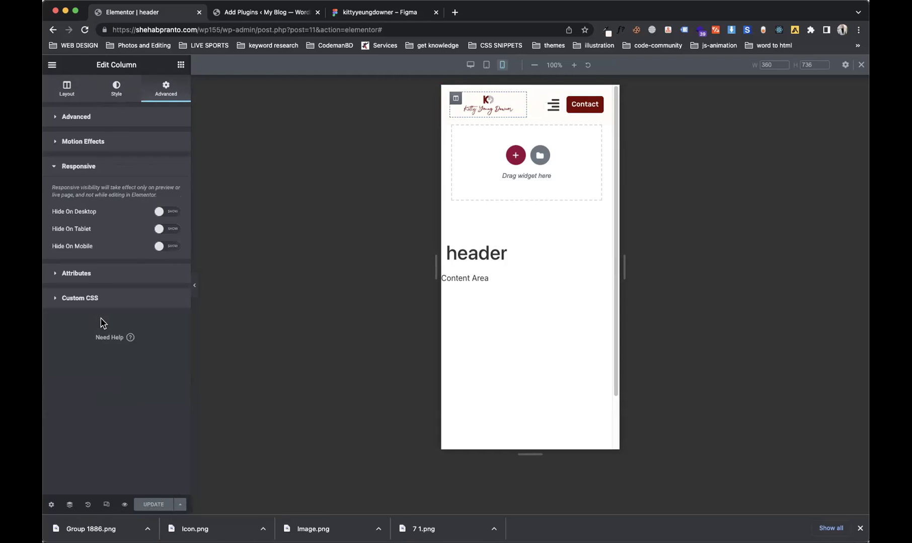
left_click(105, 284)
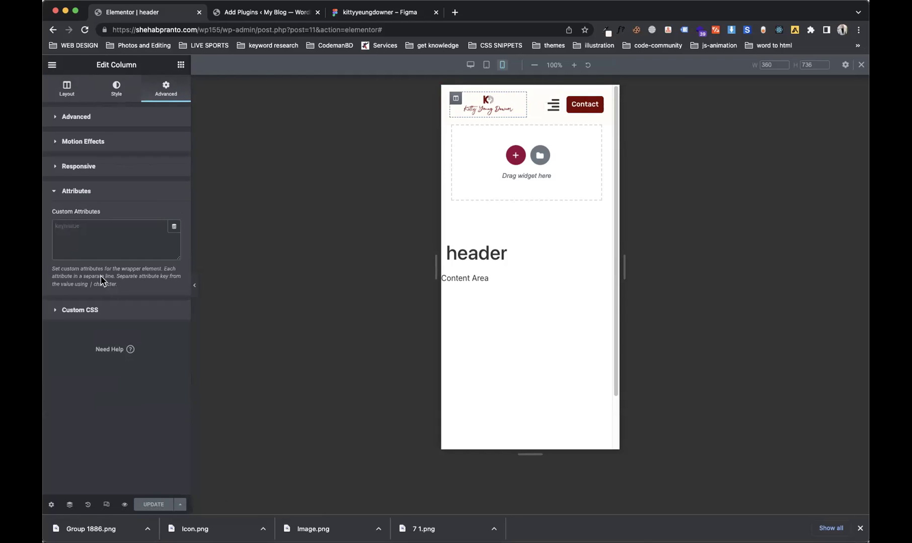
left_click(106, 171)
left_click(105, 141)
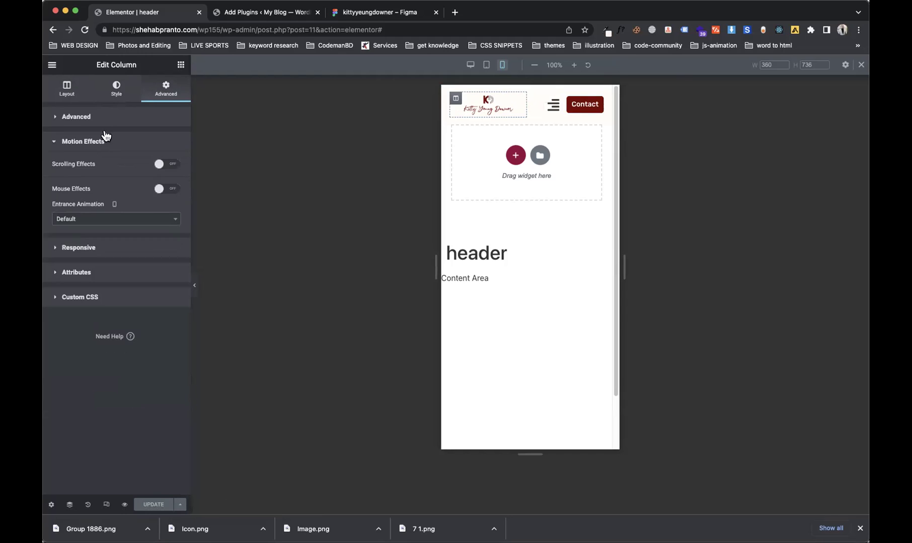
left_click(106, 121)
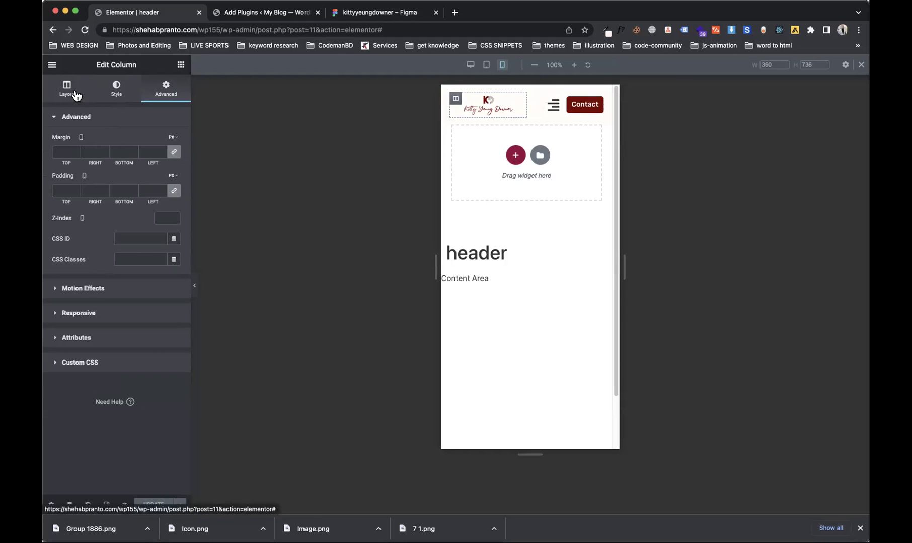
left_click(76, 95)
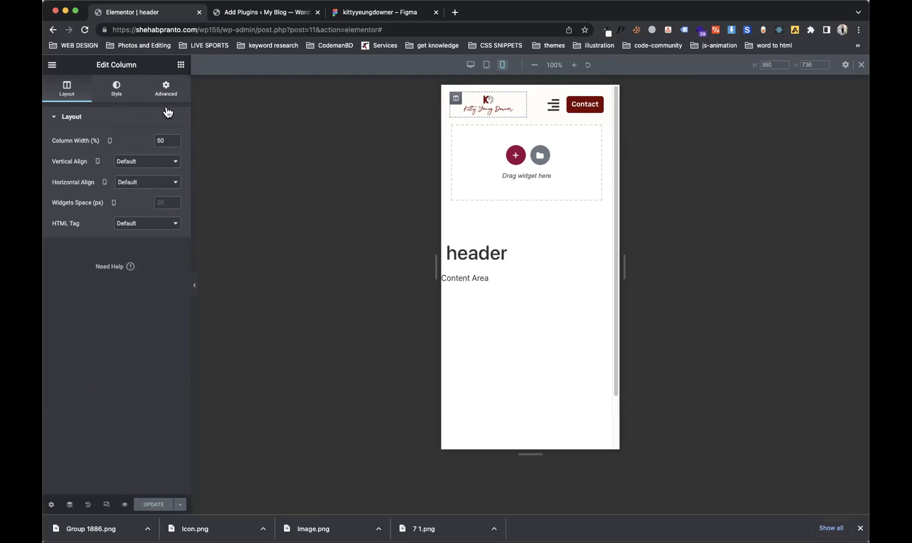
Step: Keep the column's vertical alignment at Default and check its Border and Typography options
left_click(136, 167)
left_click(121, 83)
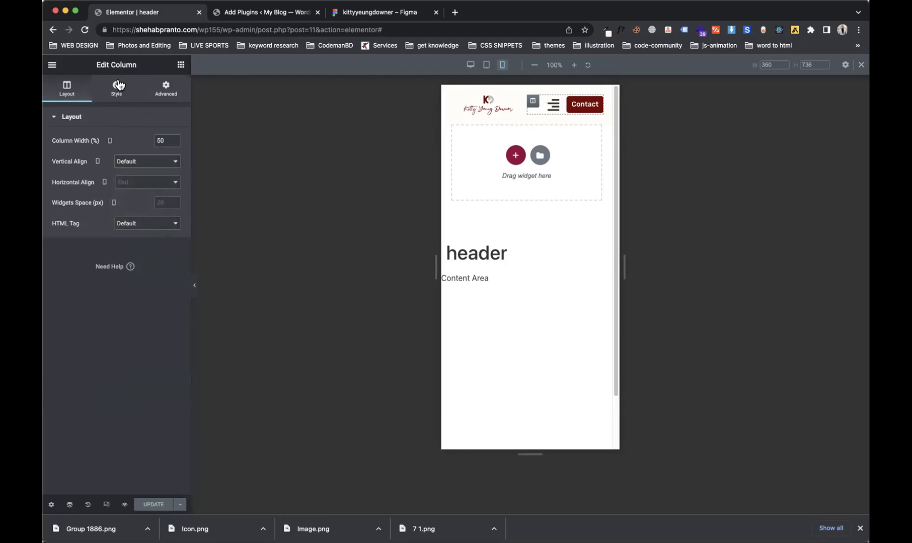
left_click(134, 96)
left_click(106, 189)
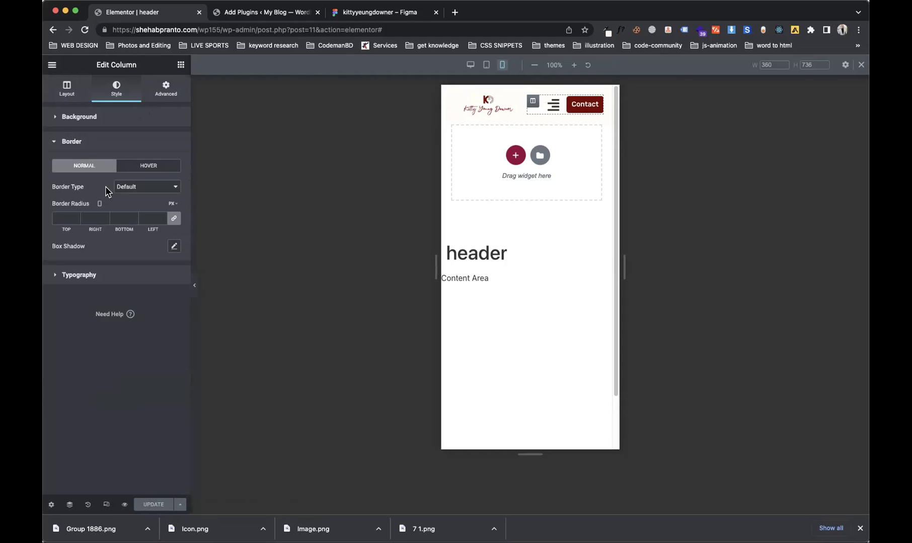
left_click(122, 271)
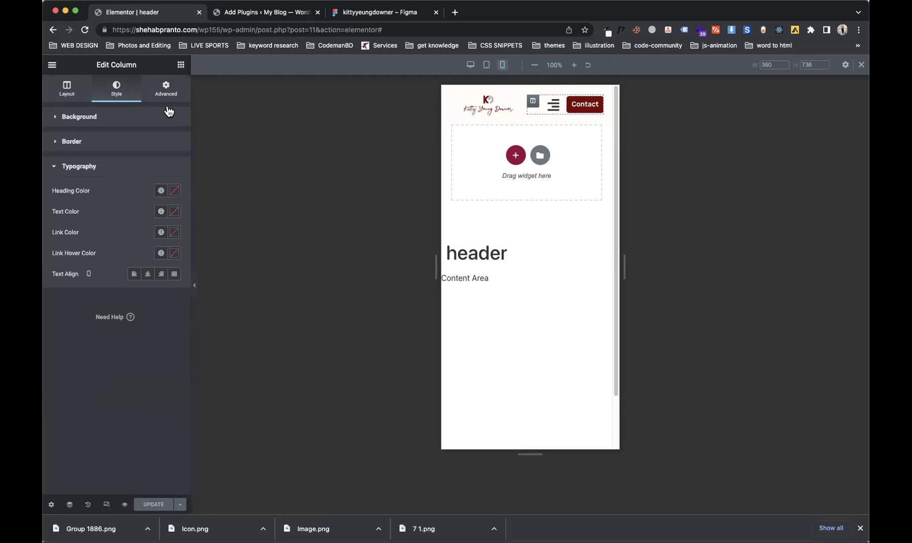
Step: Expand the column's Motion Effects, Responsive, Attributes and empty Custom CSS sections
left_click(164, 90)
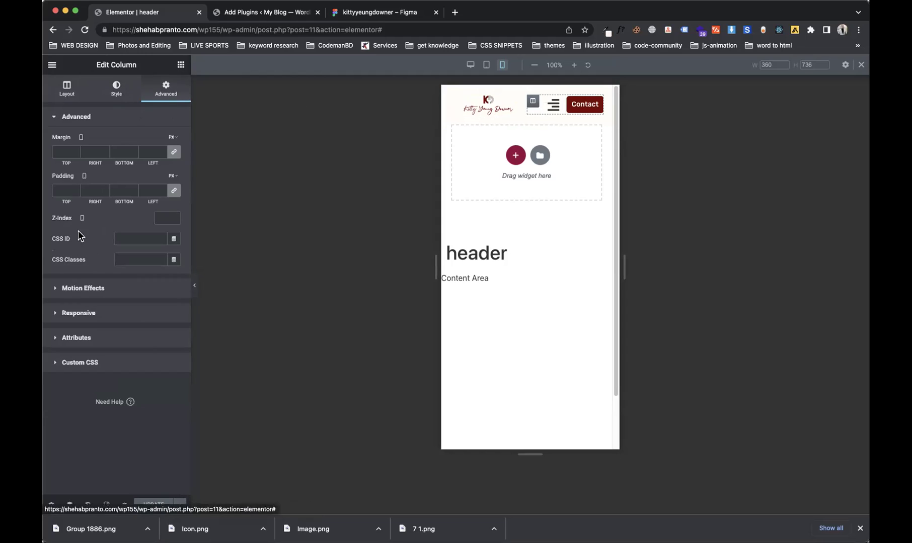
left_click(84, 291)
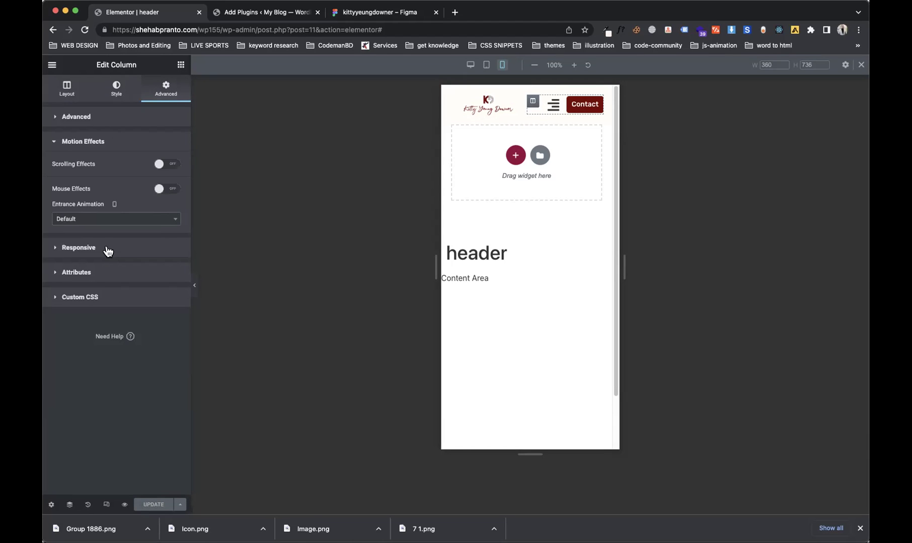
left_click(108, 251)
left_click(98, 276)
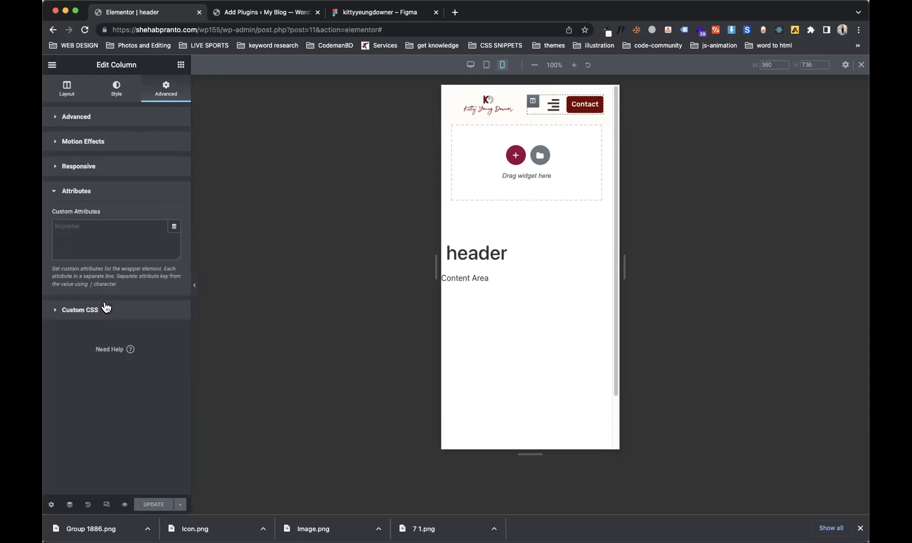
left_click(106, 308)
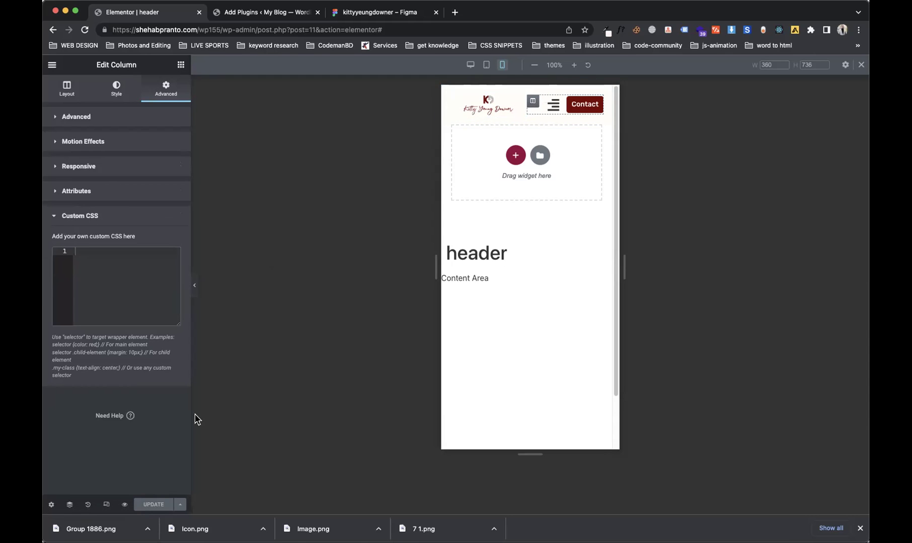
Step: Switch the preview back to desktop width and close the responsive bar
left_click(470, 64)
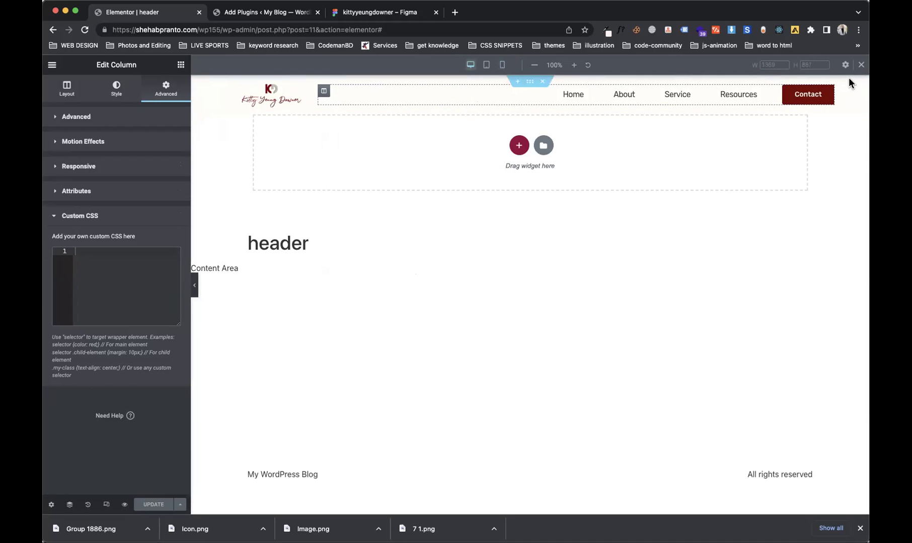
left_click(861, 68)
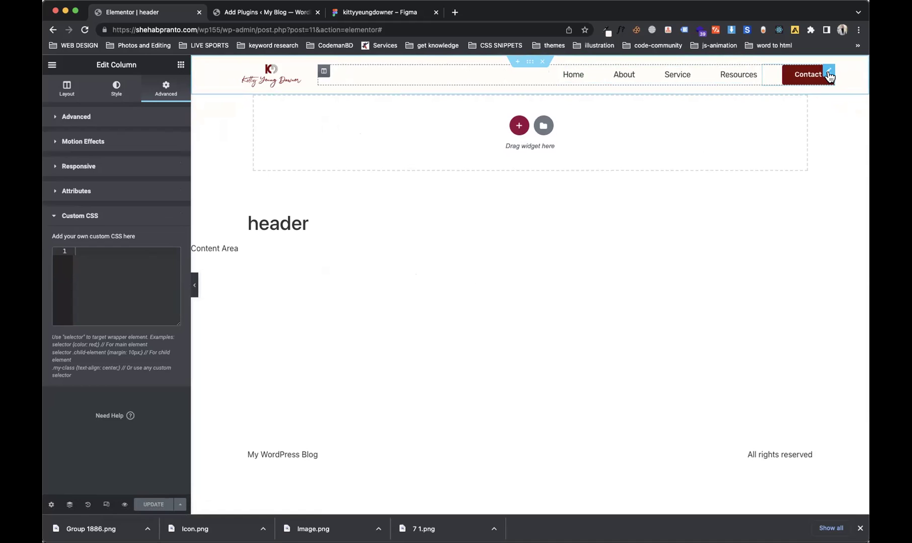
Step: Give the Contact button a solid, 2-wide, dark red global-colour border and update the header
left_click(828, 71)
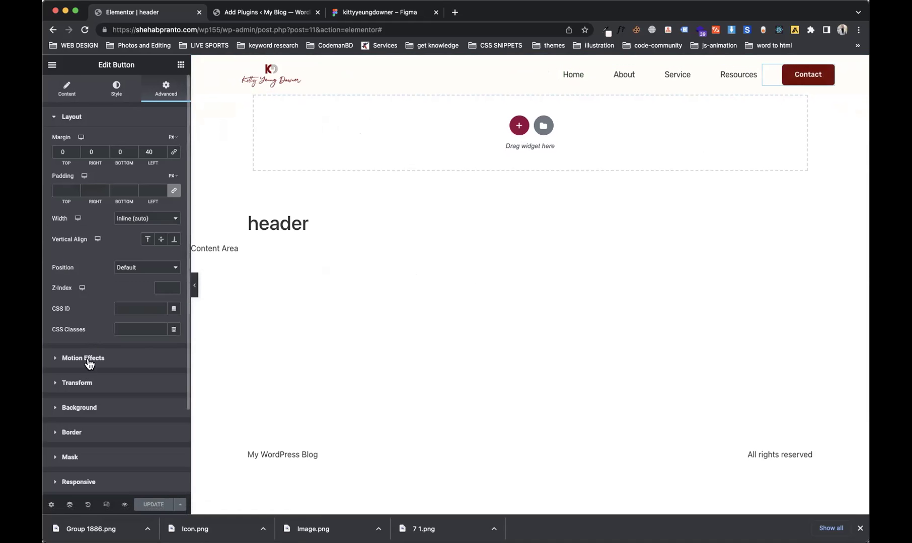
left_click(116, 89)
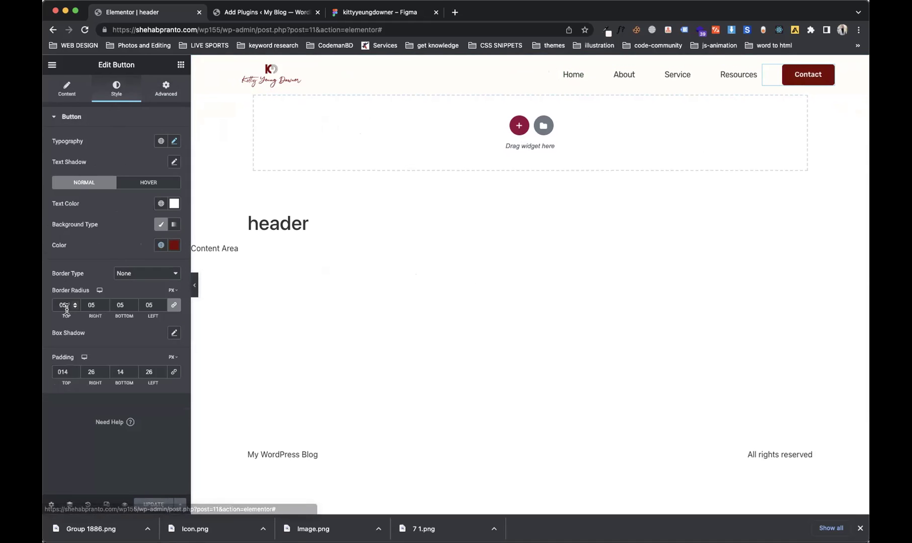
left_click(144, 273)
left_click(135, 285)
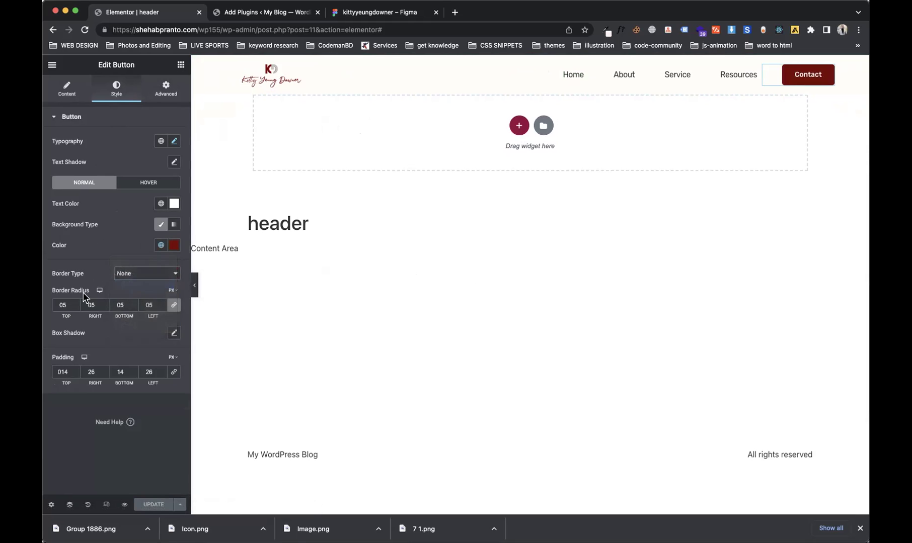
left_click(68, 301)
type("1")
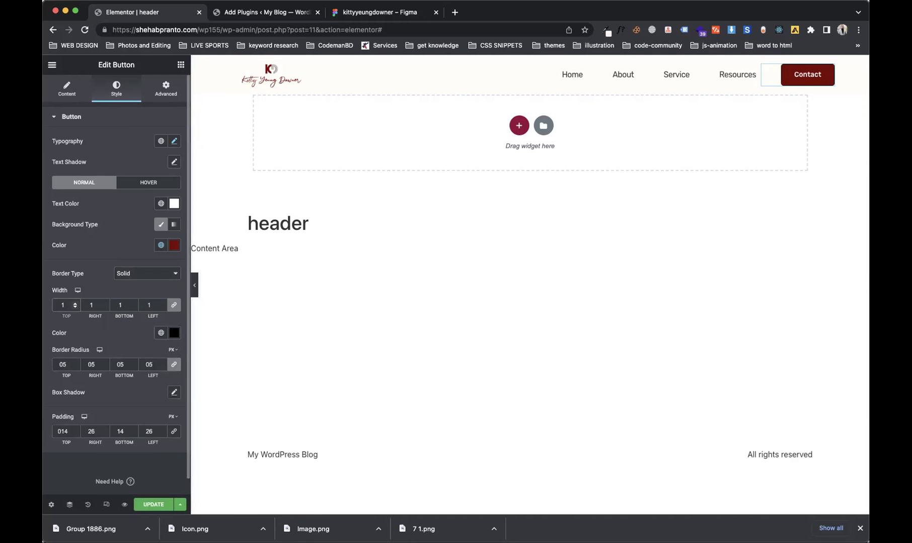
left_click(154, 336)
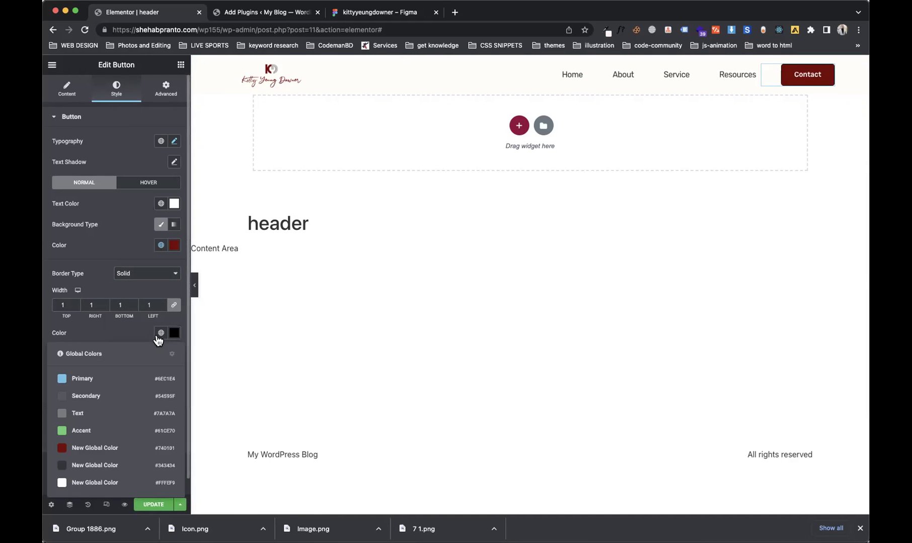
left_click(103, 450)
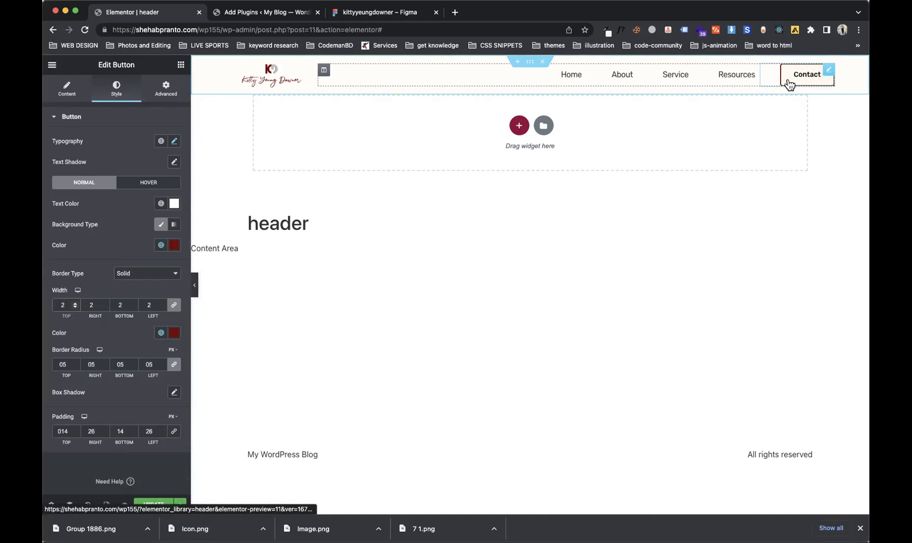
left_click(157, 505)
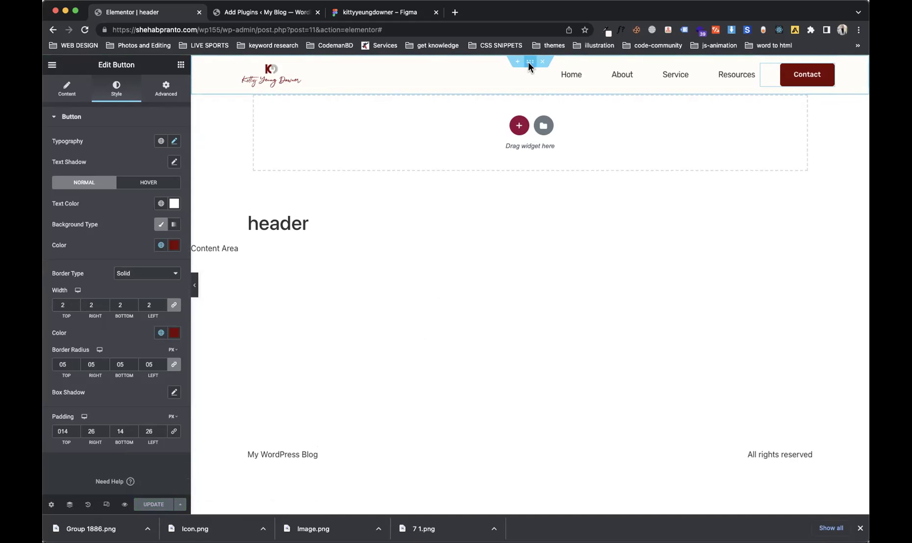
Step: Duplicate the header section
right_click(530, 63)
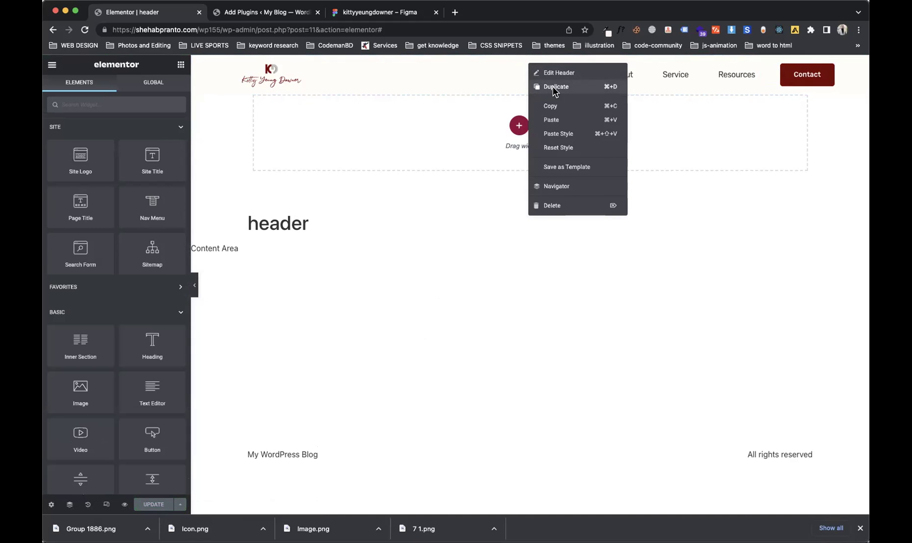
right_click(553, 91)
left_click(548, 89)
left_click(547, 87)
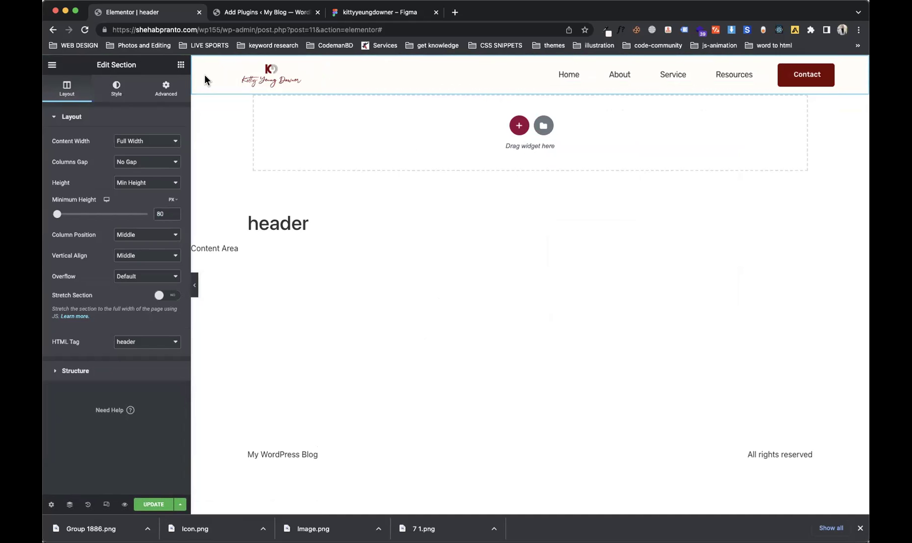
Step: Set Margin Bottom from -80 to 0 on both Header sections and update the template
left_click(70, 505)
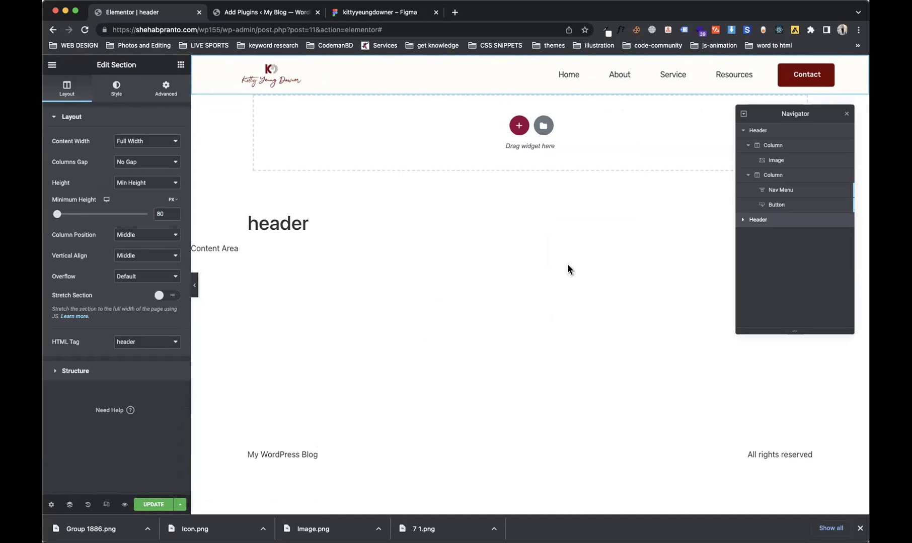
left_click(755, 131)
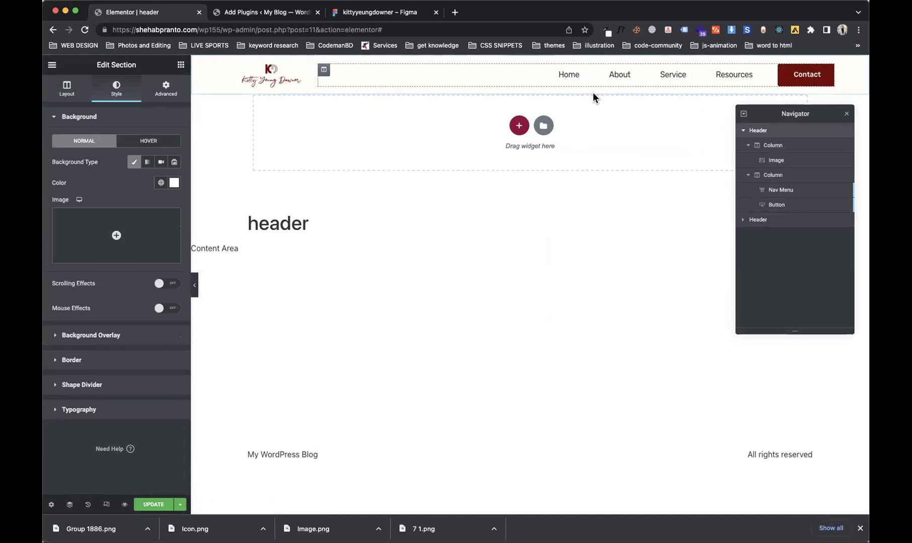
left_click(154, 99)
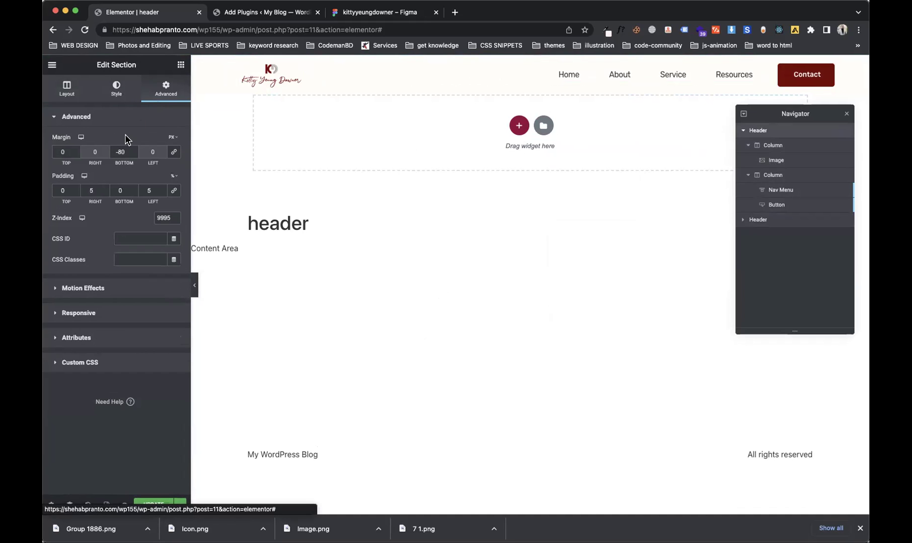
type("0")
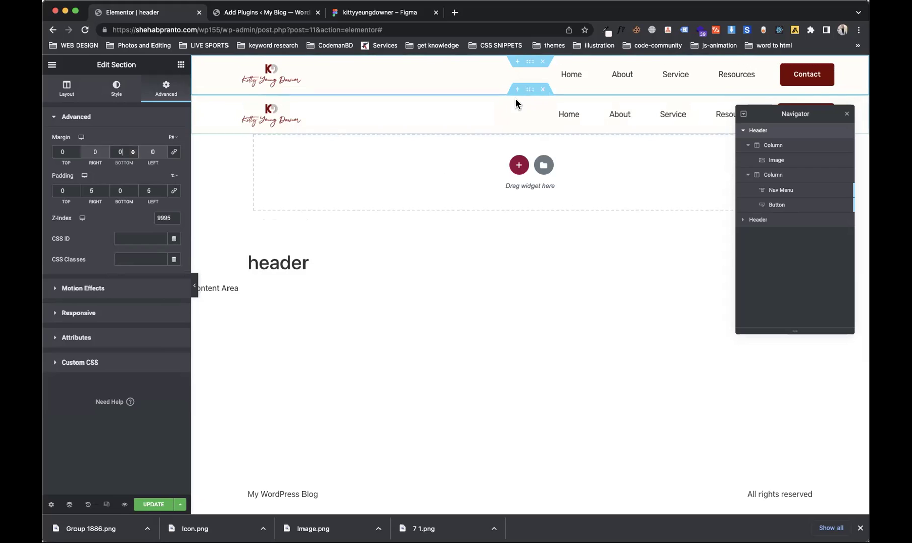
left_click(529, 90)
left_click(166, 90)
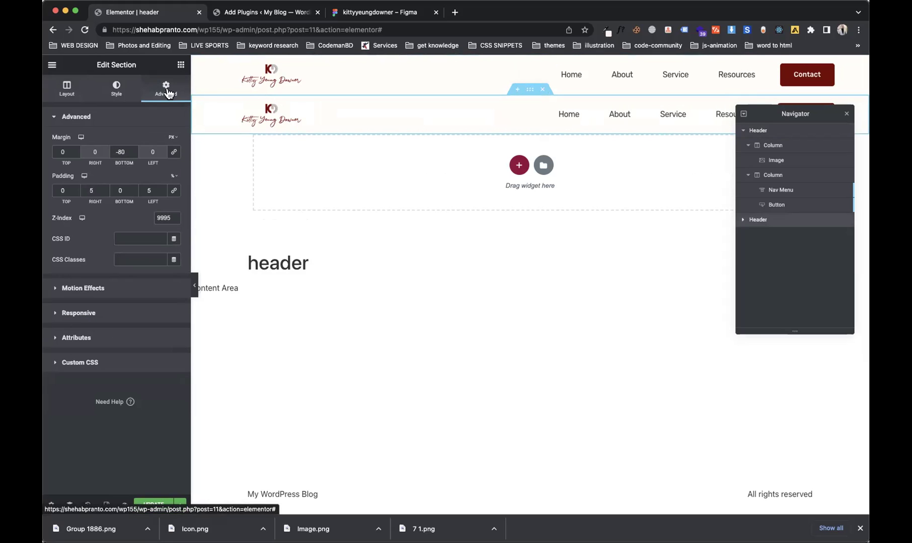
double_click(123, 152)
type("0")
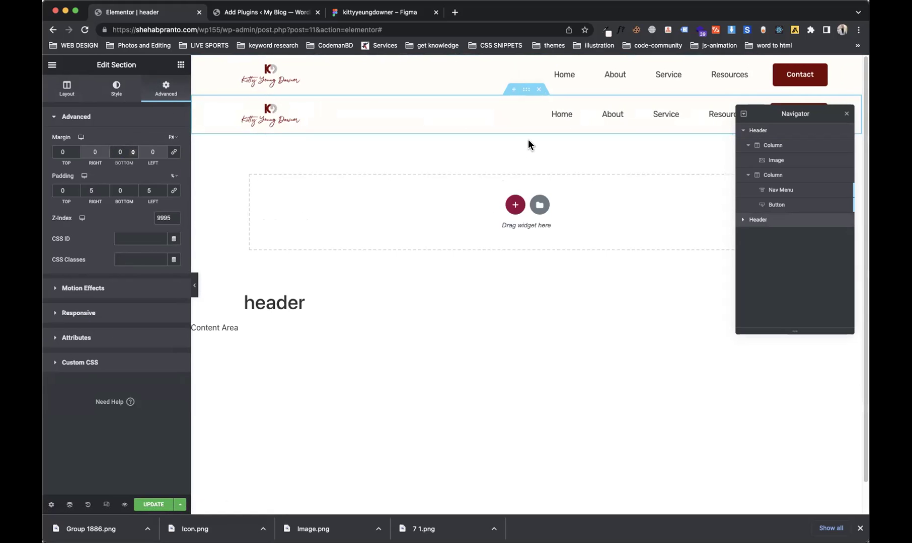
left_click(846, 115)
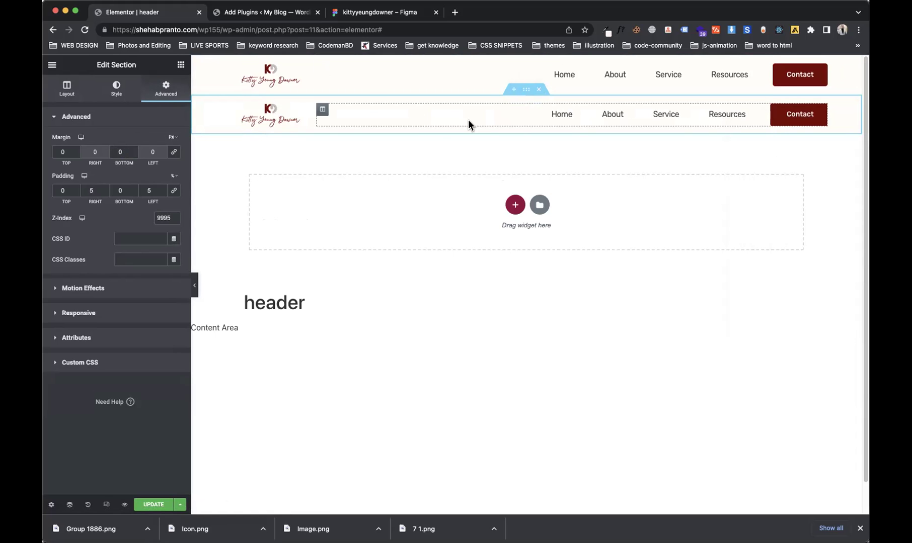
left_click(147, 504)
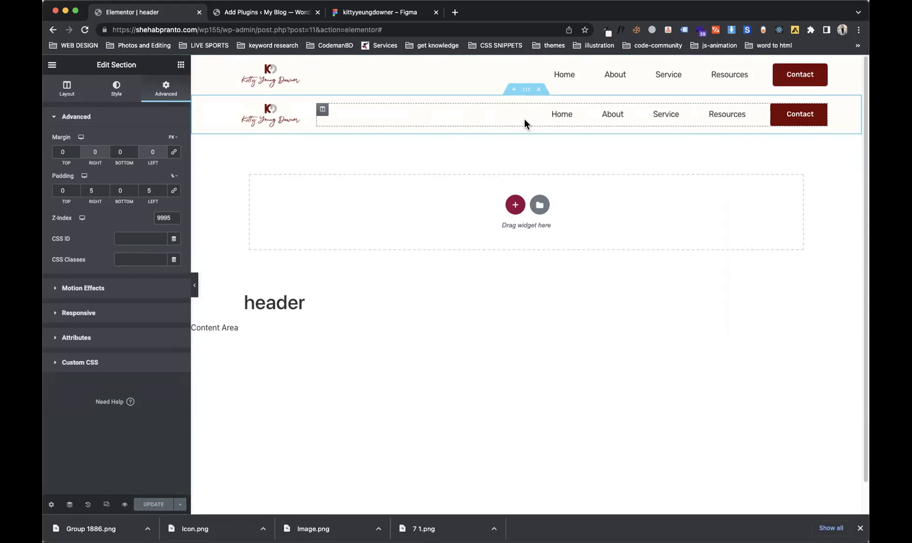
Step: Delete the navigation column from the copied header and centre the logo
right_click(319, 115)
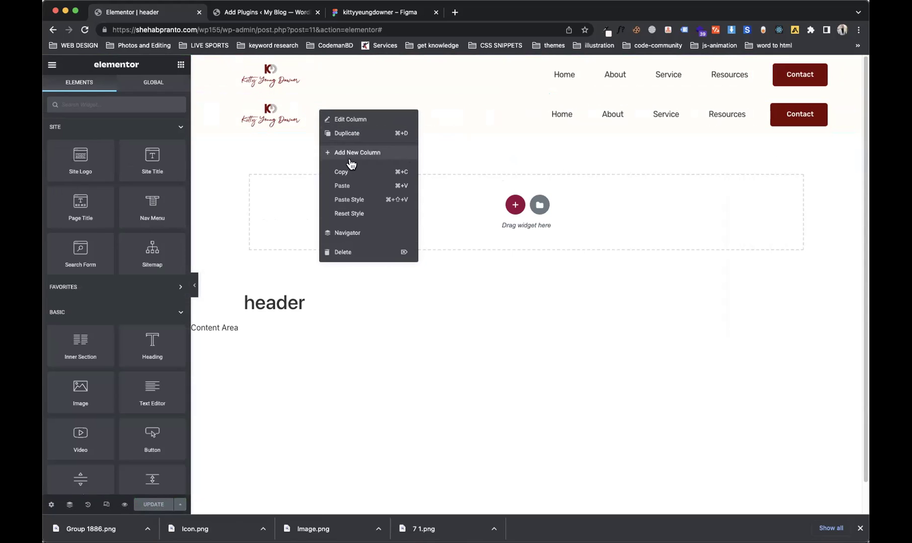
left_click(350, 250)
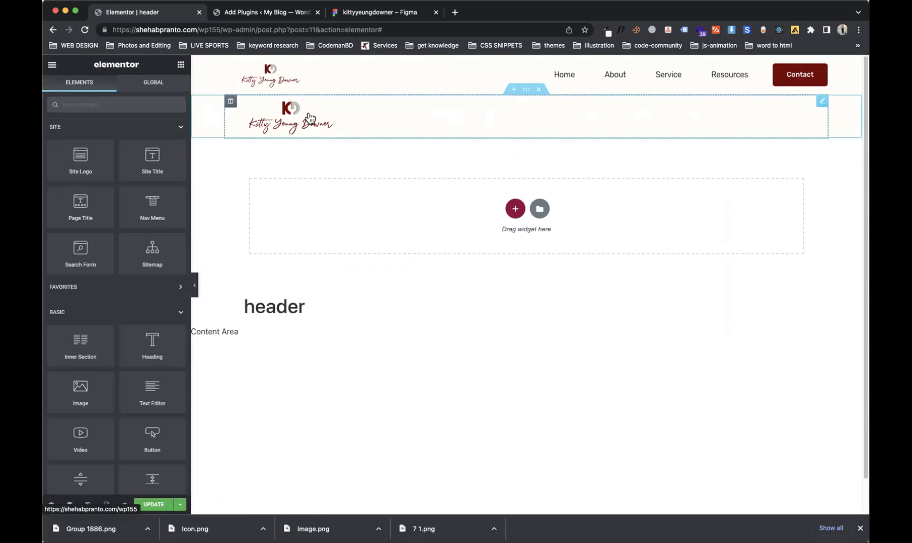
left_click(372, 121)
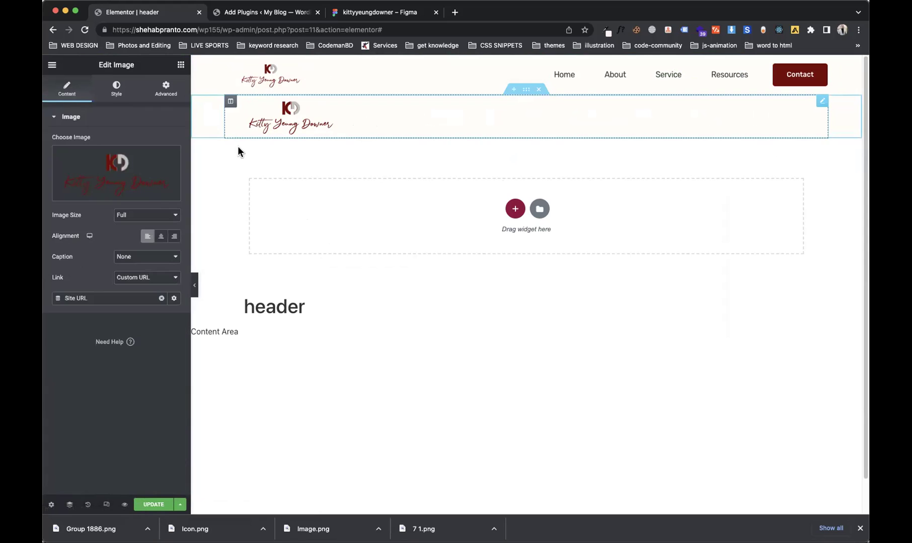
left_click(160, 236)
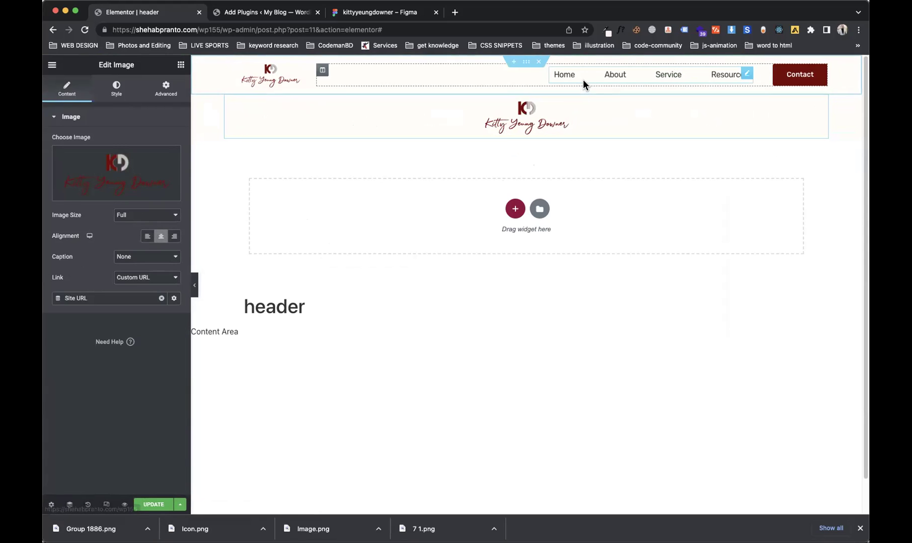
Step: Paste the nav menu below the logo, set Width to Default and Align Center, then save
right_click(583, 80)
right_click(520, 122)
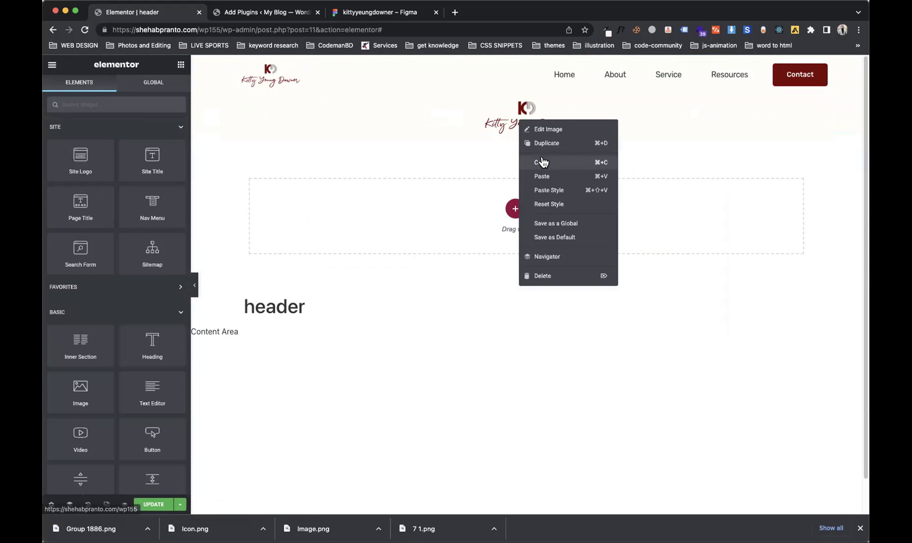
left_click(544, 176)
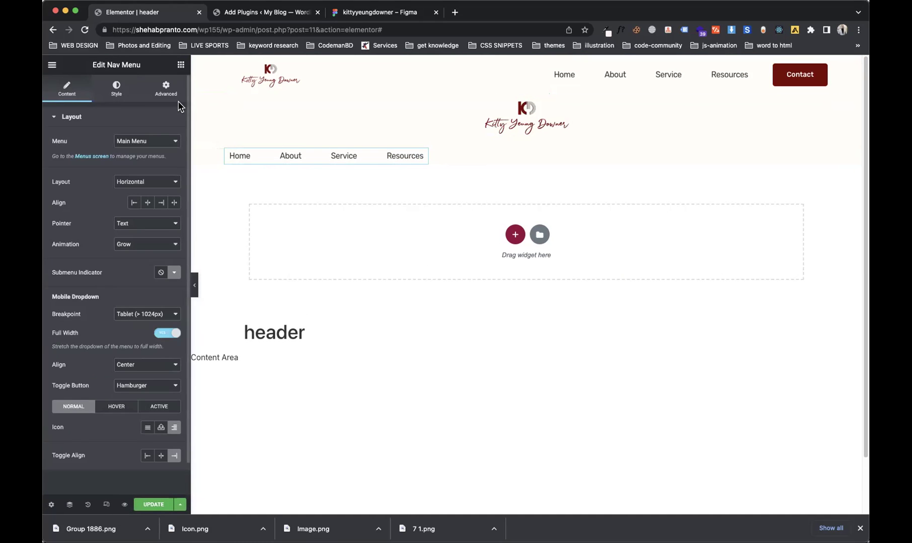
left_click(166, 89)
left_click(147, 222)
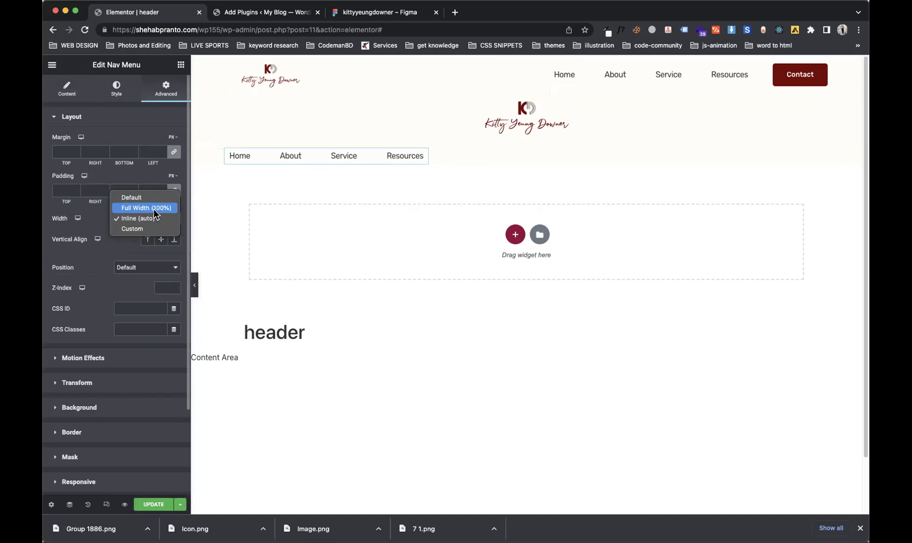
left_click(146, 198)
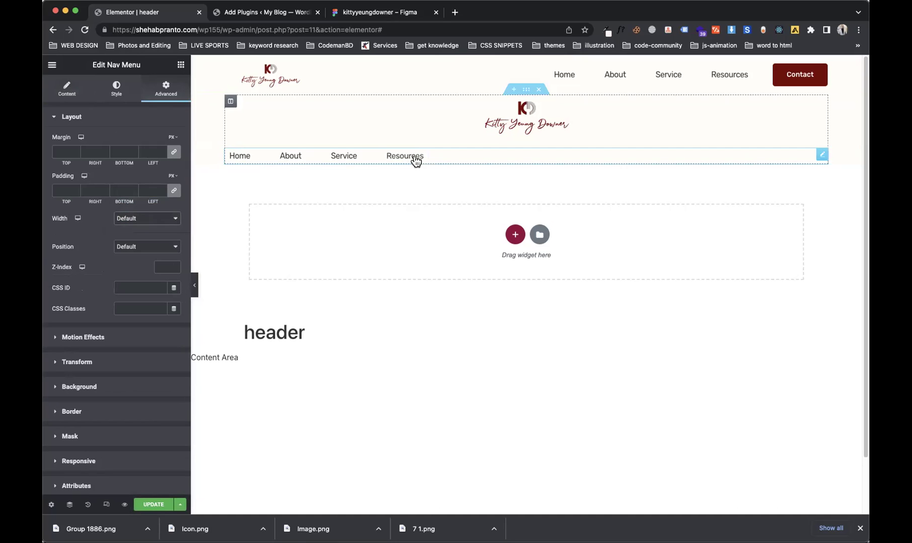
left_click(67, 90)
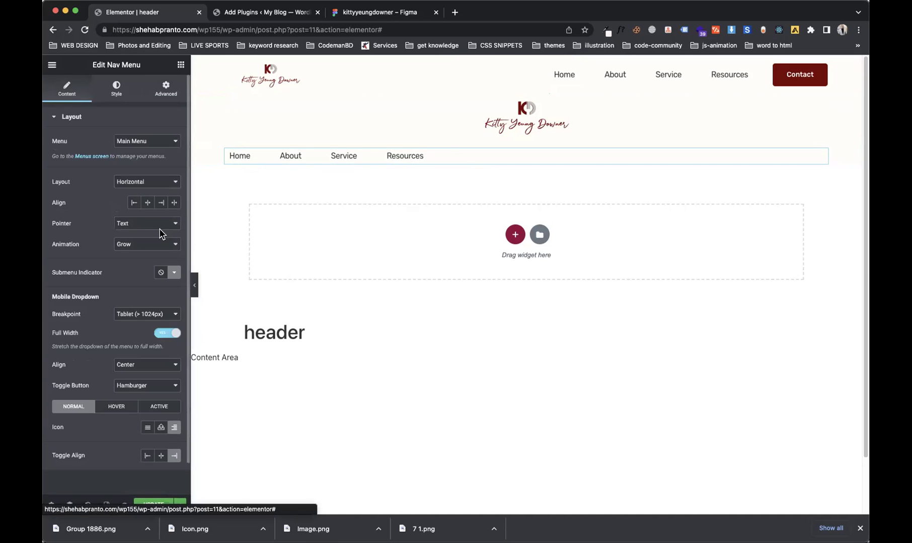
left_click(151, 204)
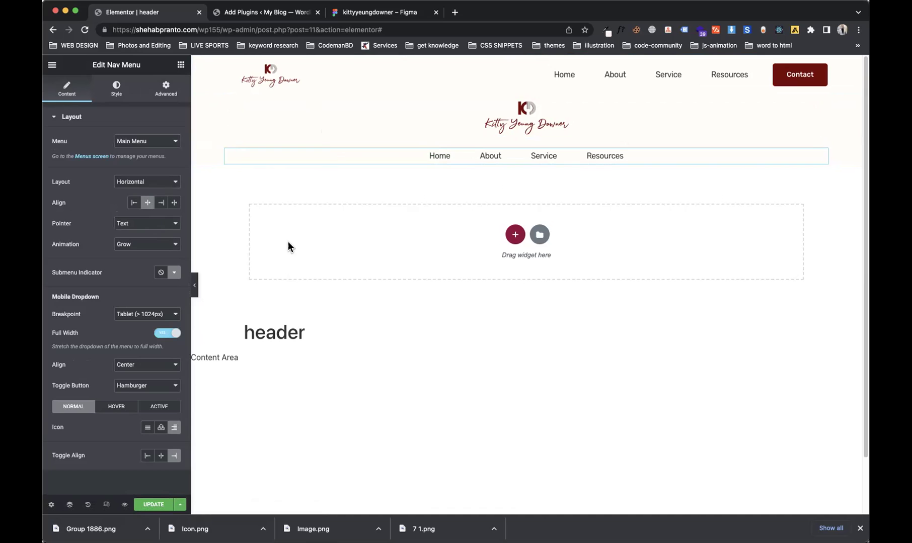
left_click(150, 505)
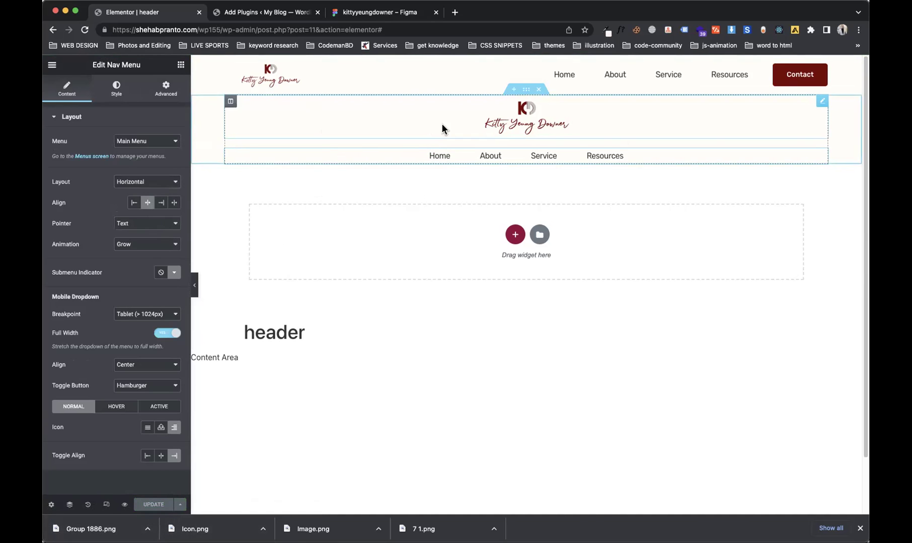
Step: Hide the top header on tablet and mobile and save
left_click(526, 62)
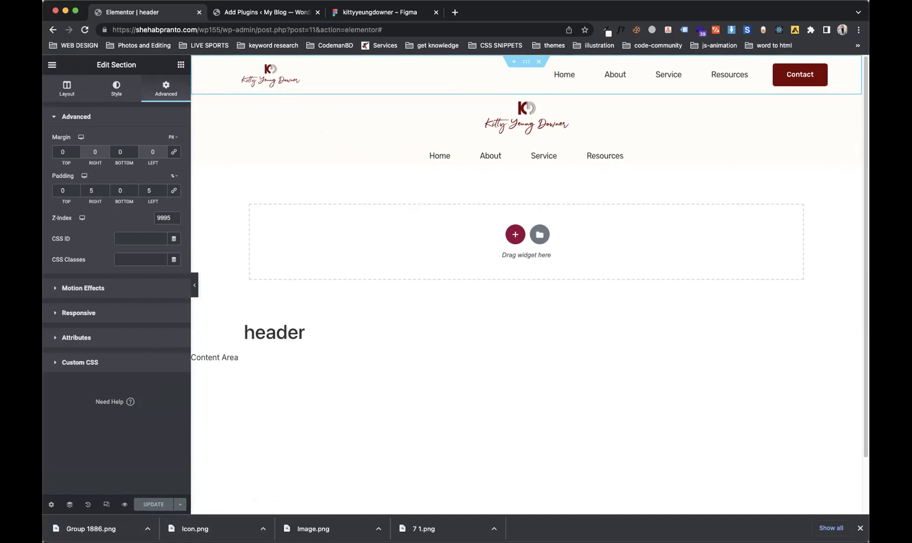
left_click(113, 314)
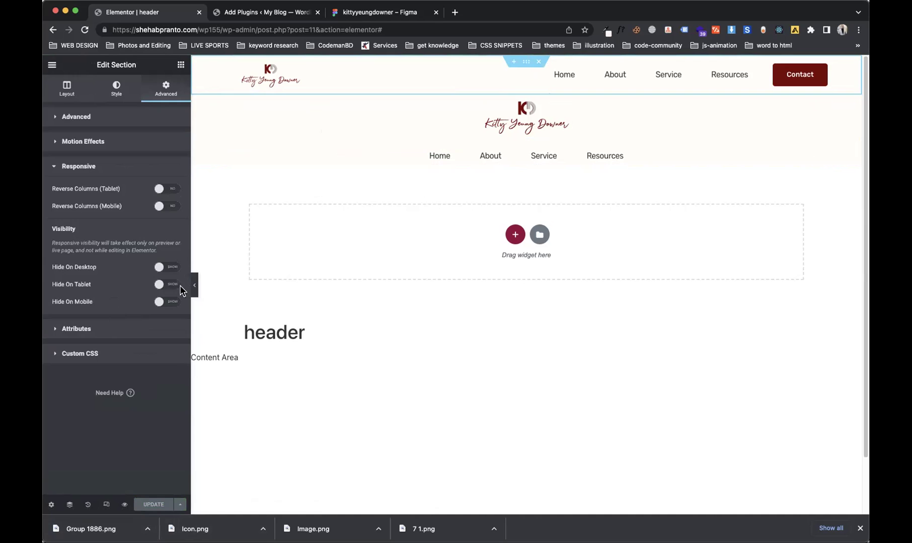
left_click(166, 285)
left_click(161, 303)
left_click(141, 505)
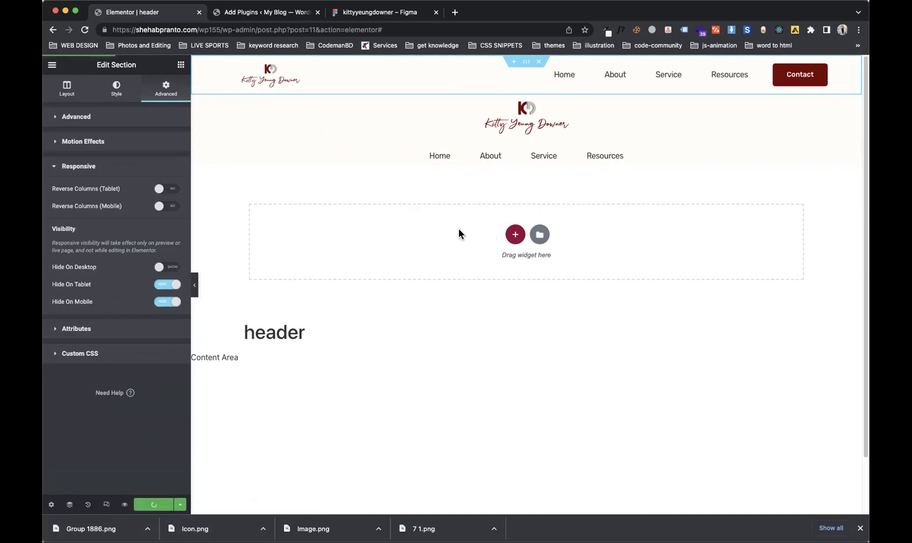
Step: Hide the stacked logo-and-menu header on desktop, save, and preview at mobile width
left_click(526, 92)
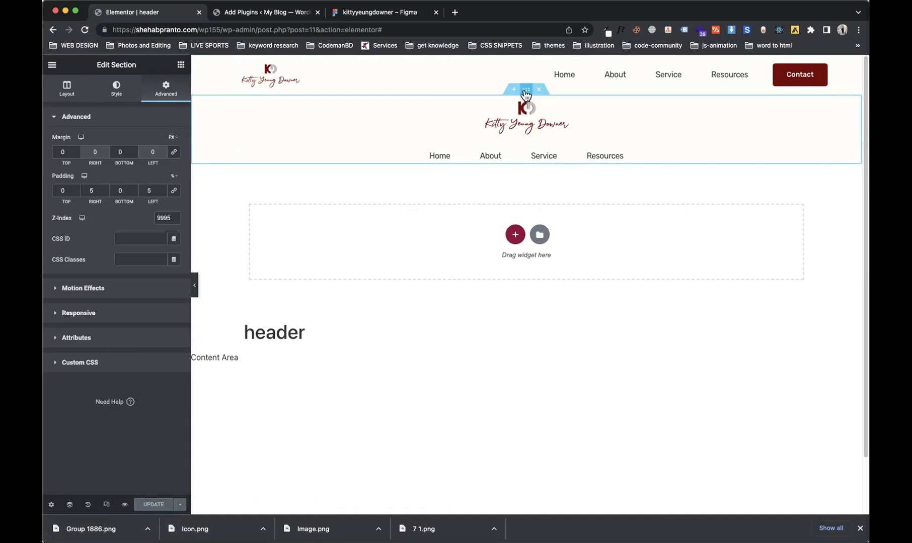
left_click(89, 313)
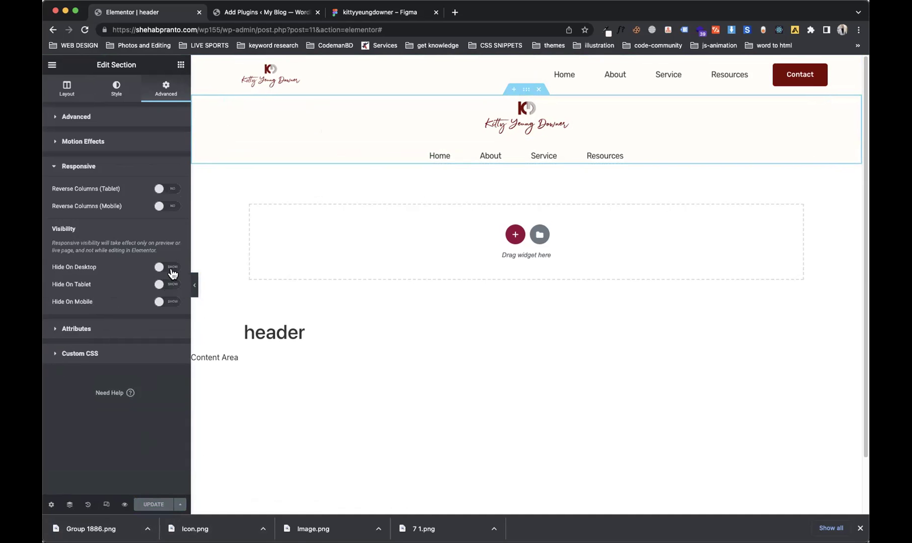
left_click(170, 268)
left_click(149, 505)
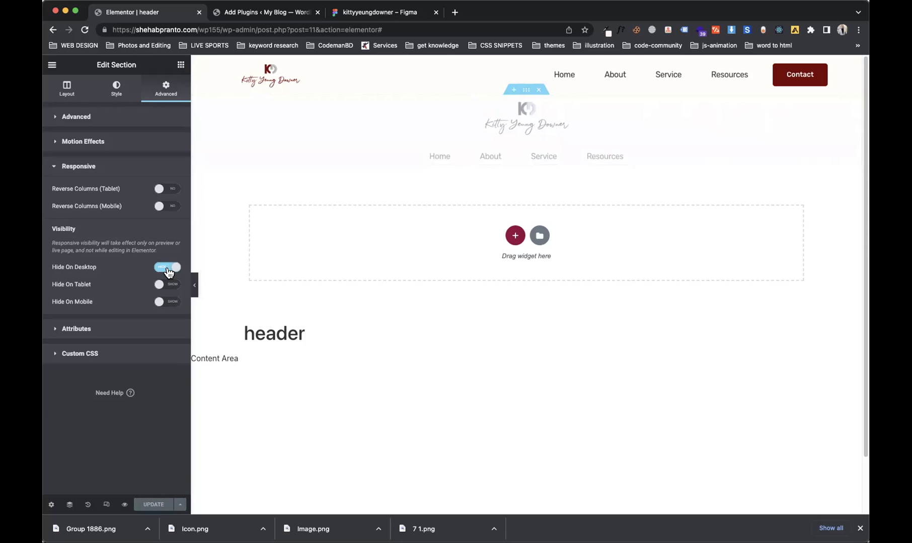
left_click(103, 505)
left_click(502, 66)
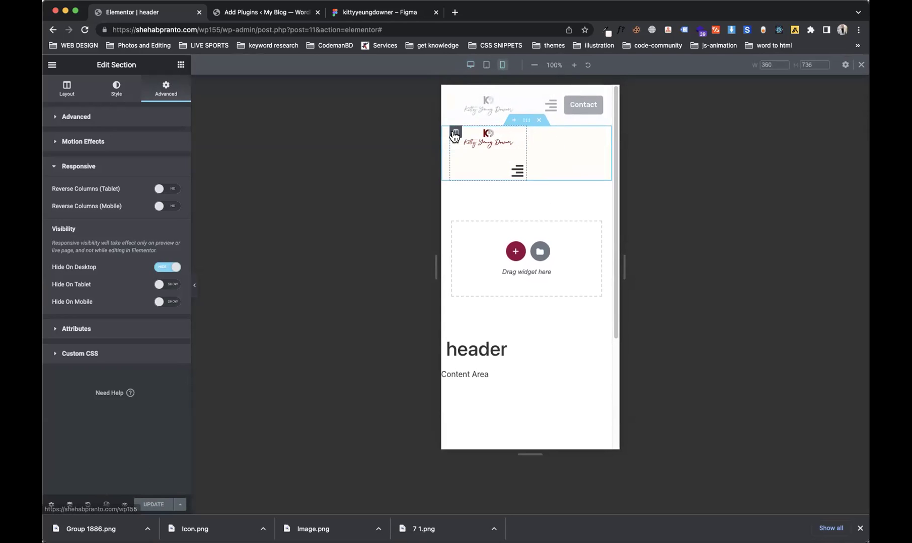
Step: Set the mobile header column width to 100 and the nav menu breakpoint to None
left_click(456, 134)
double_click(159, 140)
type("100")
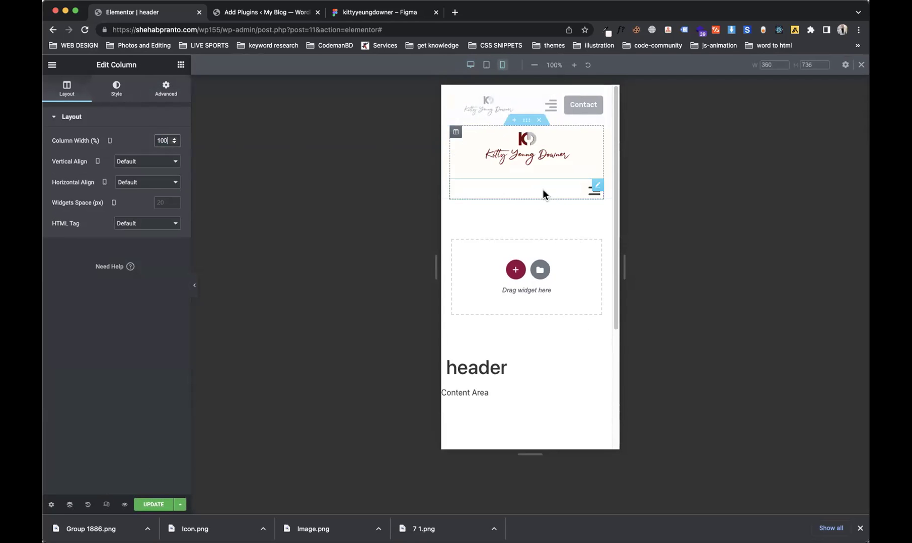
left_click(596, 188)
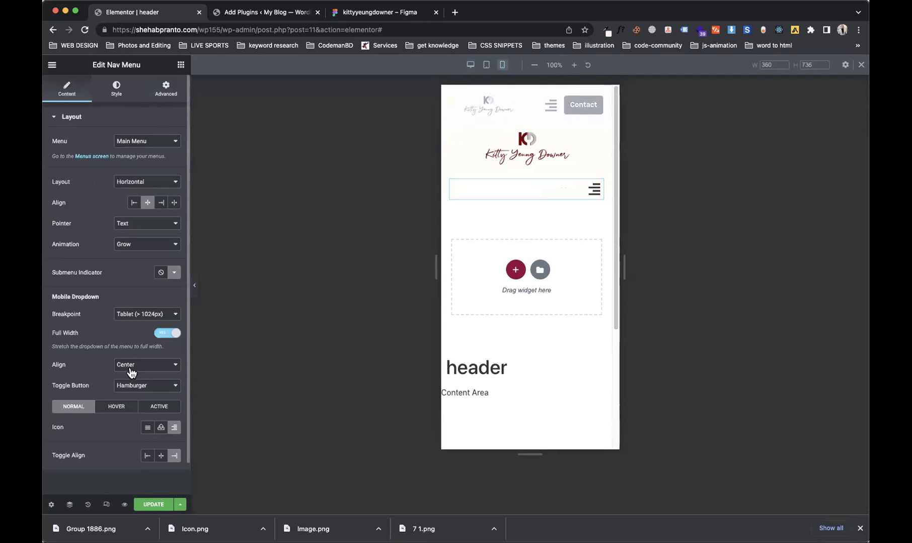
left_click(147, 317)
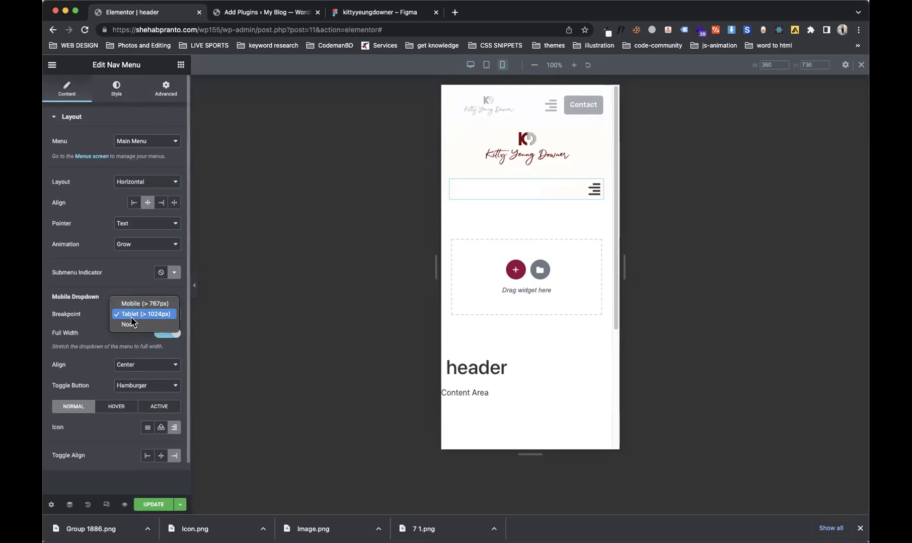
left_click(130, 324)
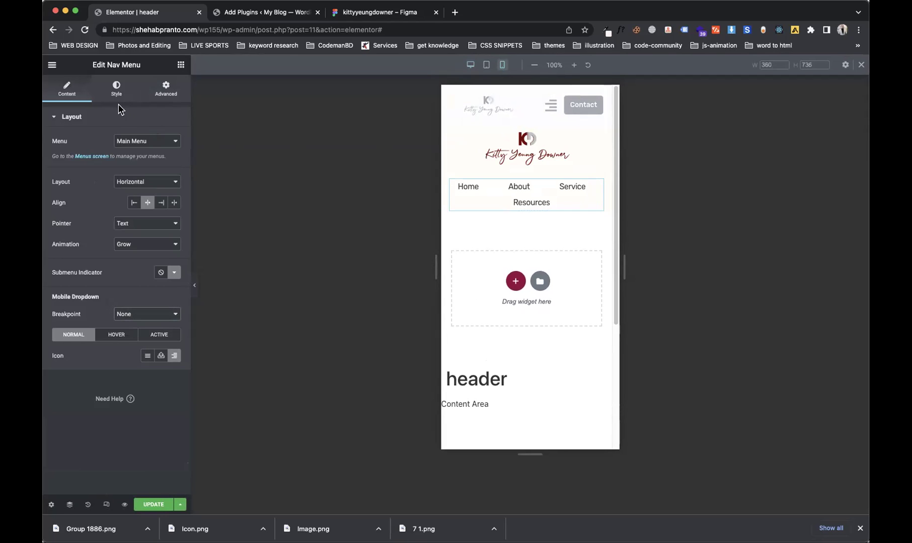
Step: Set menu link spacing to 0 and horizontal padding to 9, then update the header
left_click(116, 90)
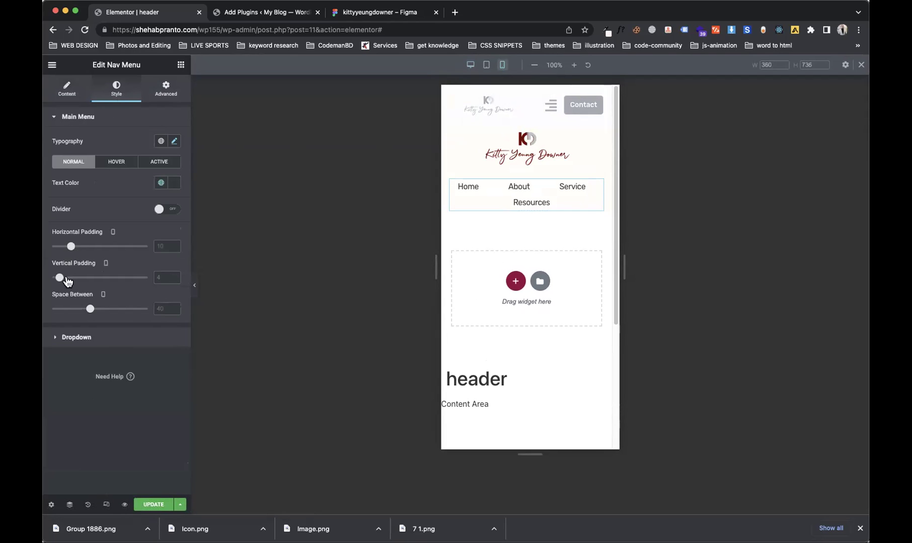
left_click_drag(90, 310, 49, 313)
left_click_drag(71, 250, 70, 256)
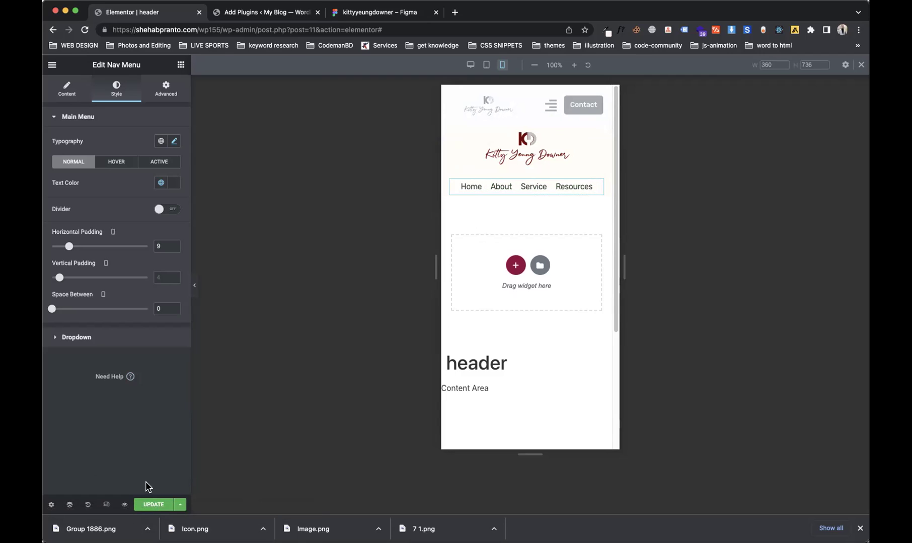
left_click(157, 505)
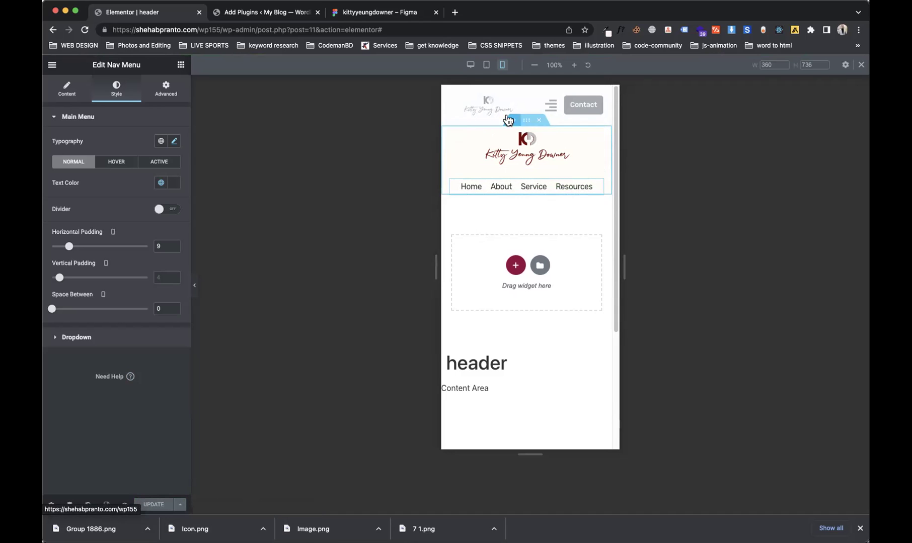
Step: Preview the header at desktop, tablet and mobile widths, then open an incognito window
left_click(471, 66)
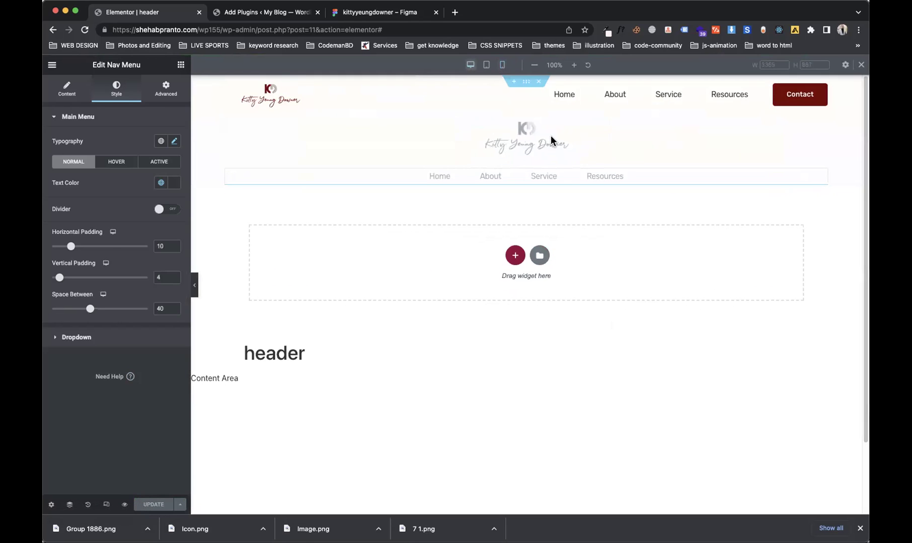
left_click(486, 66)
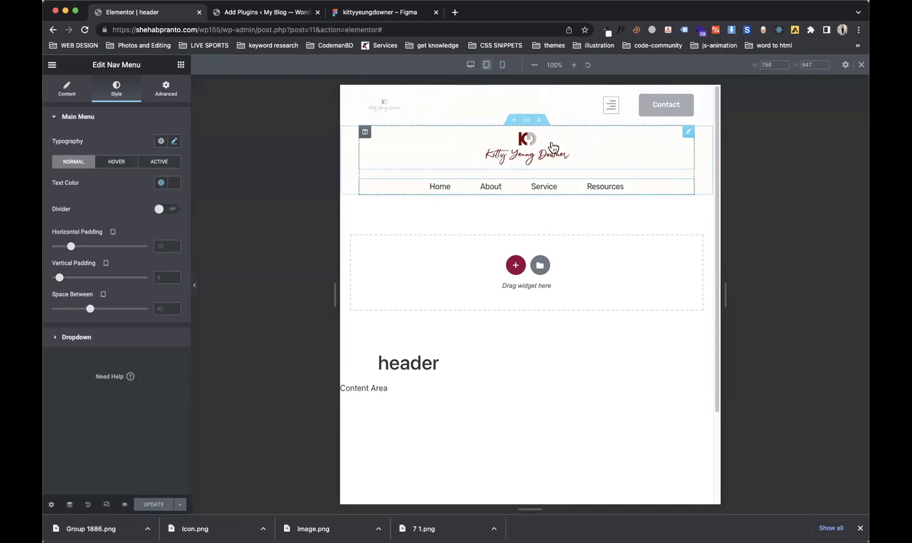
left_click(502, 64)
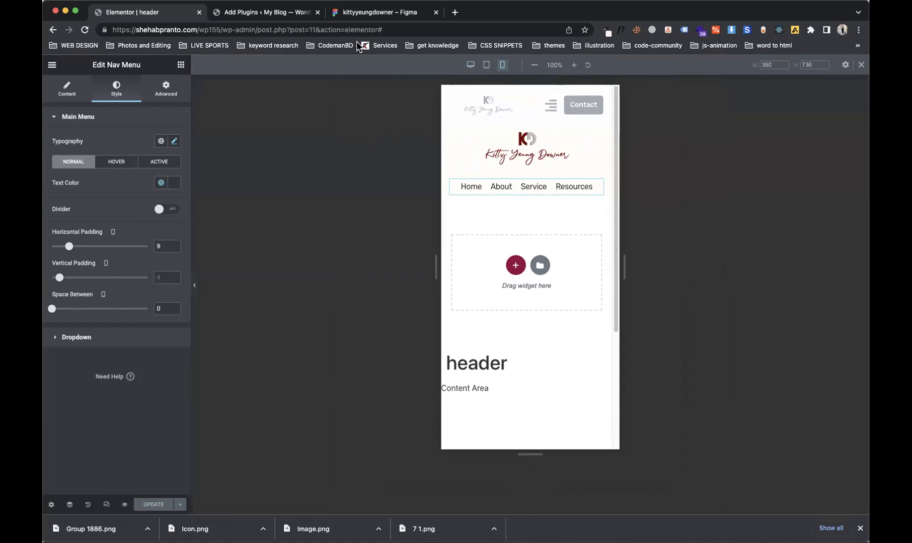
left_click(859, 30)
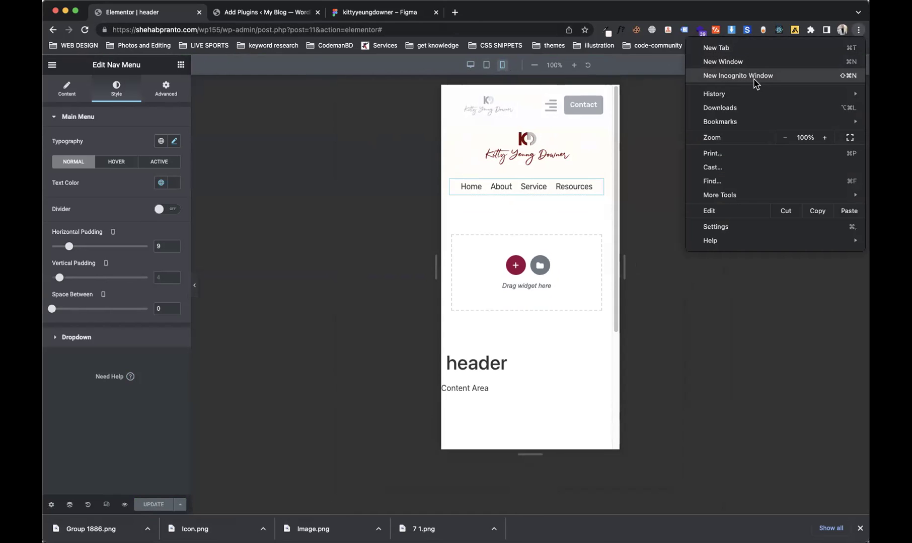
left_click(756, 82)
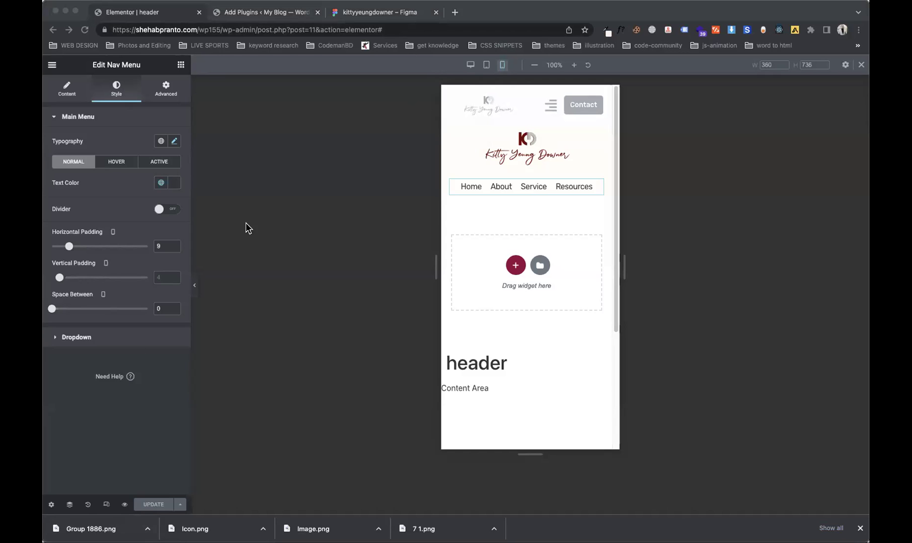
Step: Preview the header template in a new tab, copy the site URL, and go to the incognito window
left_click(124, 506)
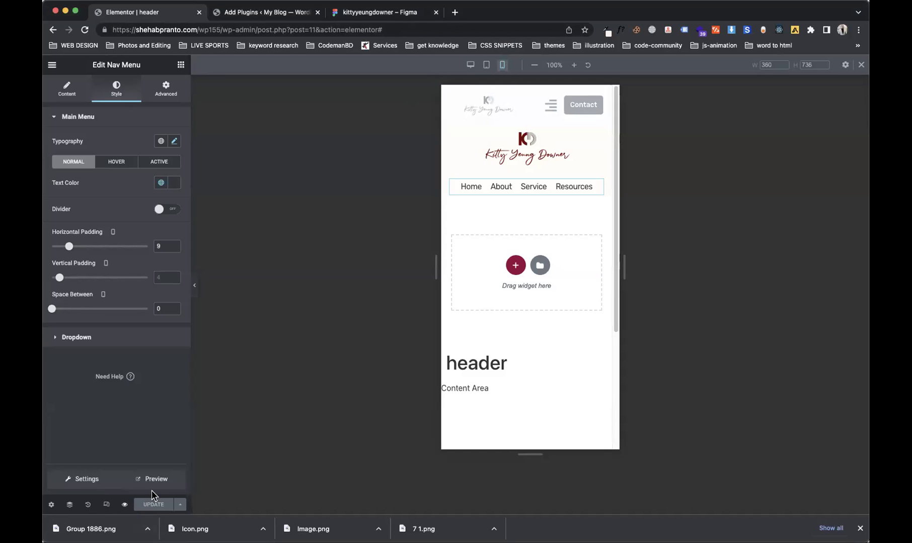
left_click(162, 482)
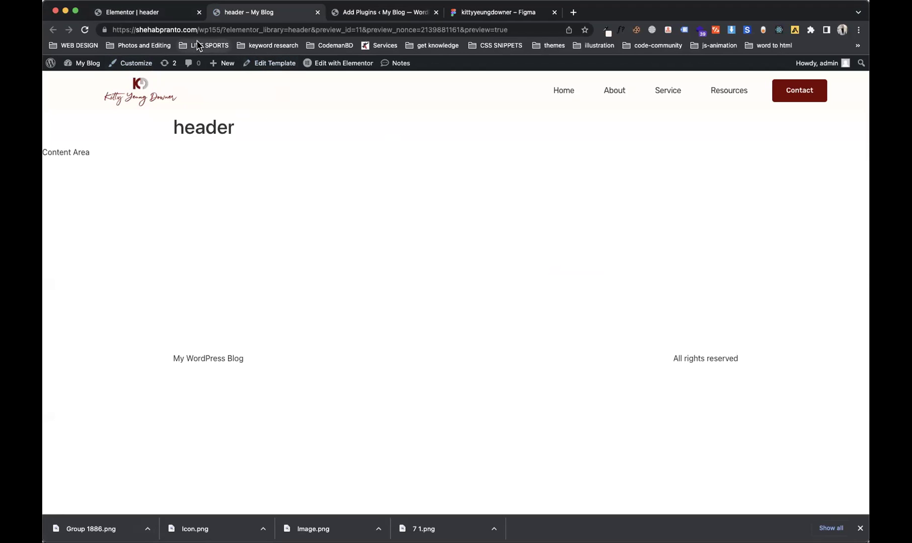
left_click_drag(222, 30, 107, 29)
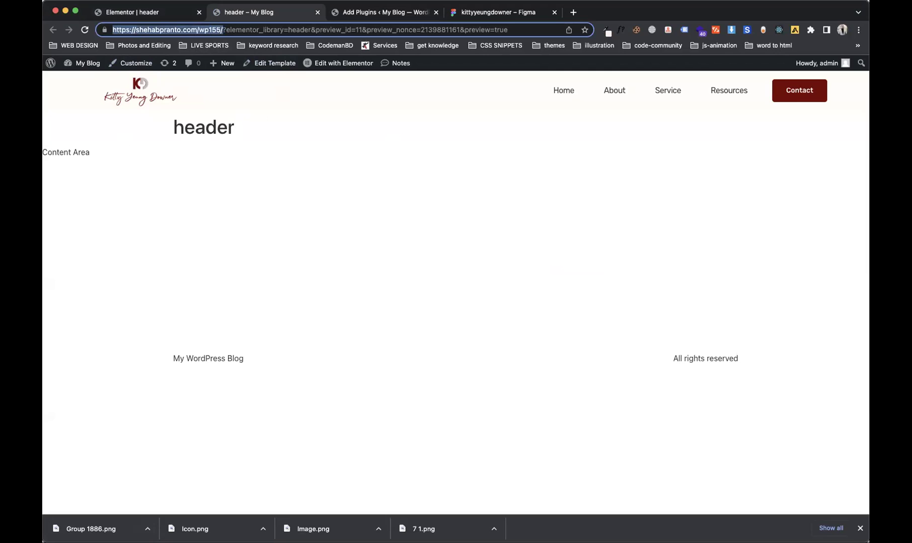
key("super+Tab")
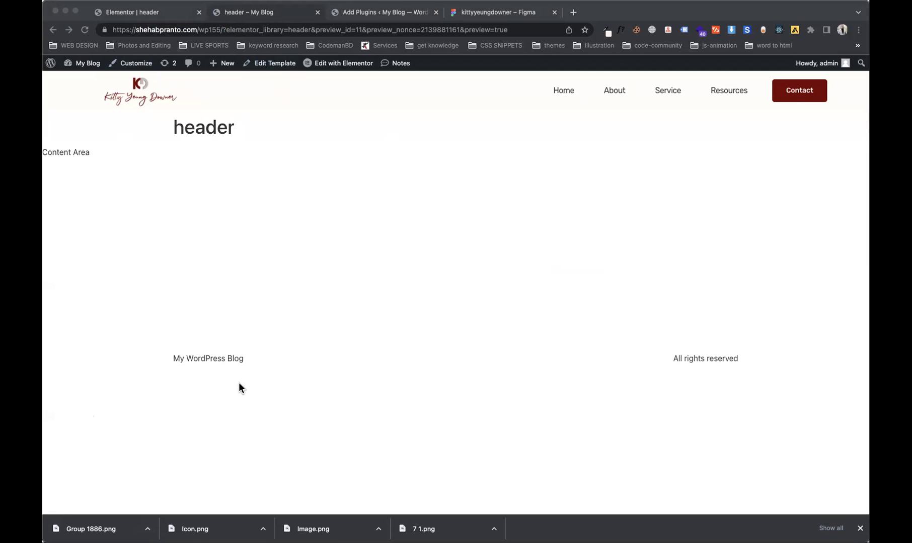
key("super+grave")
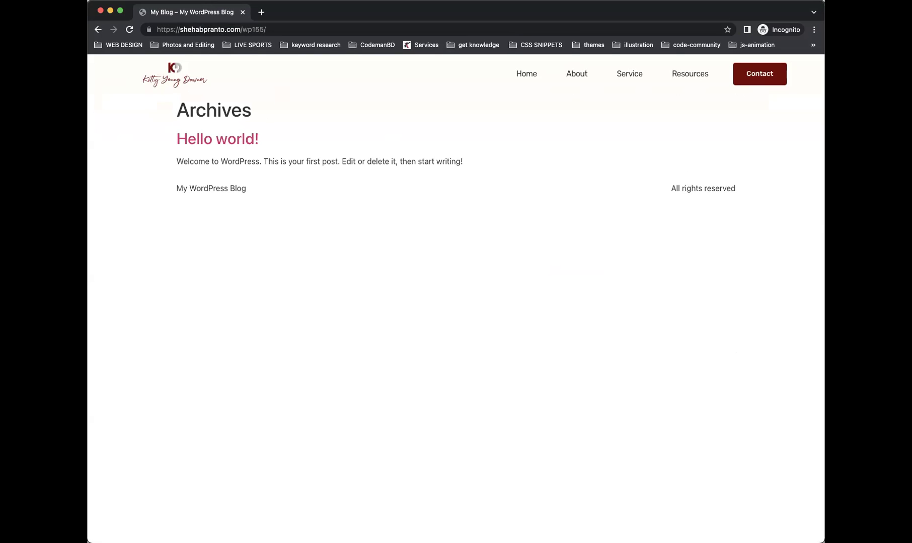
Step: Narrow the incognito window to phone width to check the live site's mobile layout
left_click(274, 32)
left_click(290, 29)
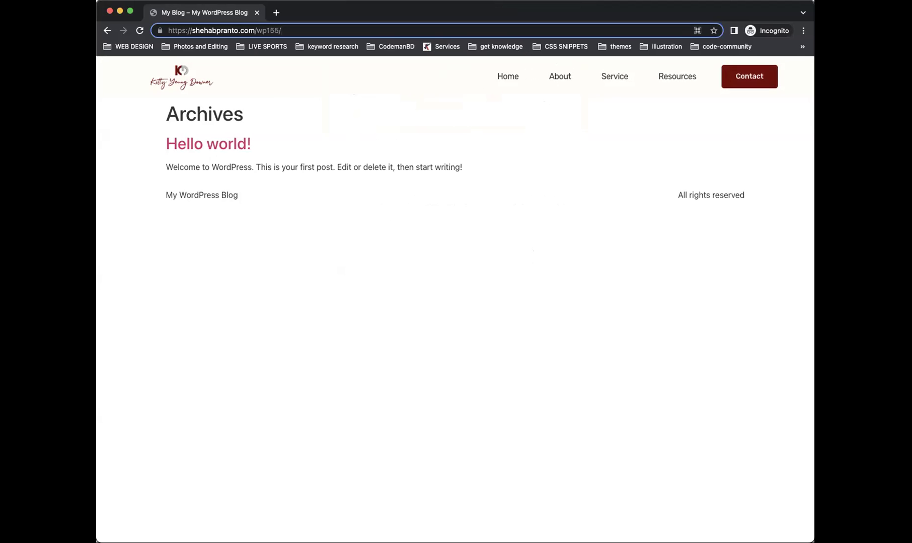
left_click_drag(809, 272, 588, 272)
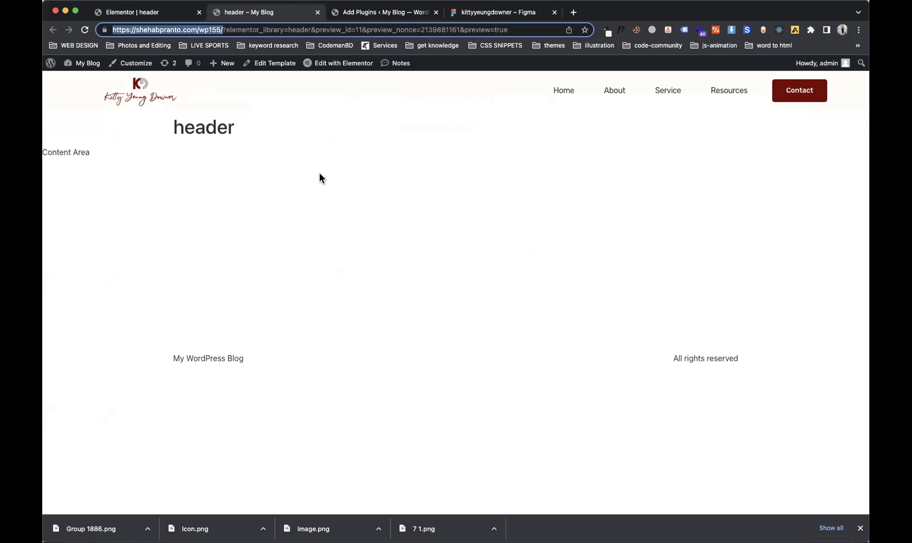
Step: Add a Social Icons widget below the mobile header's nav menu
left_click(146, 12)
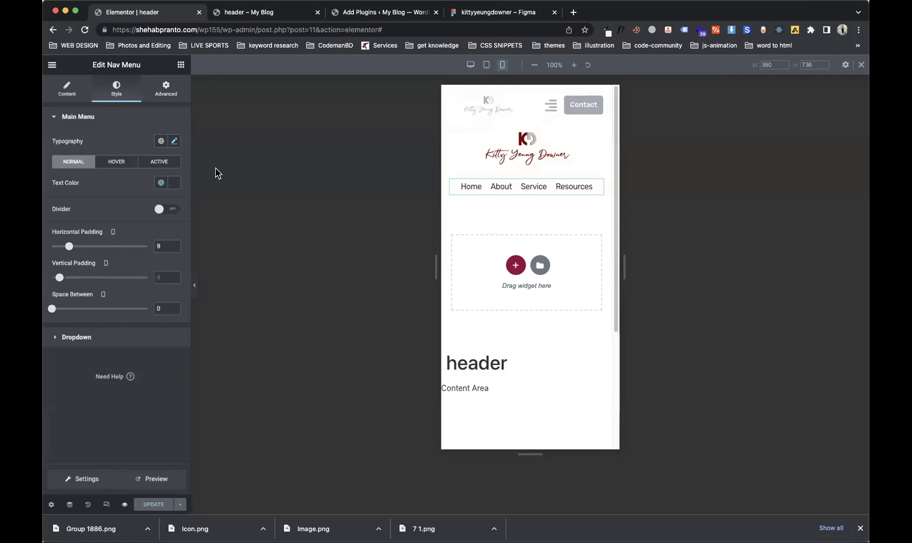
left_click(180, 68)
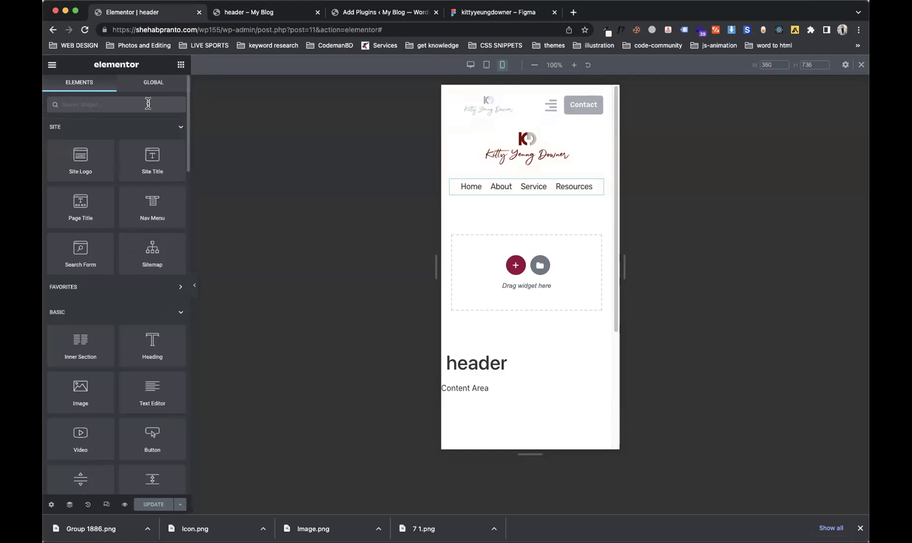
type("icon")
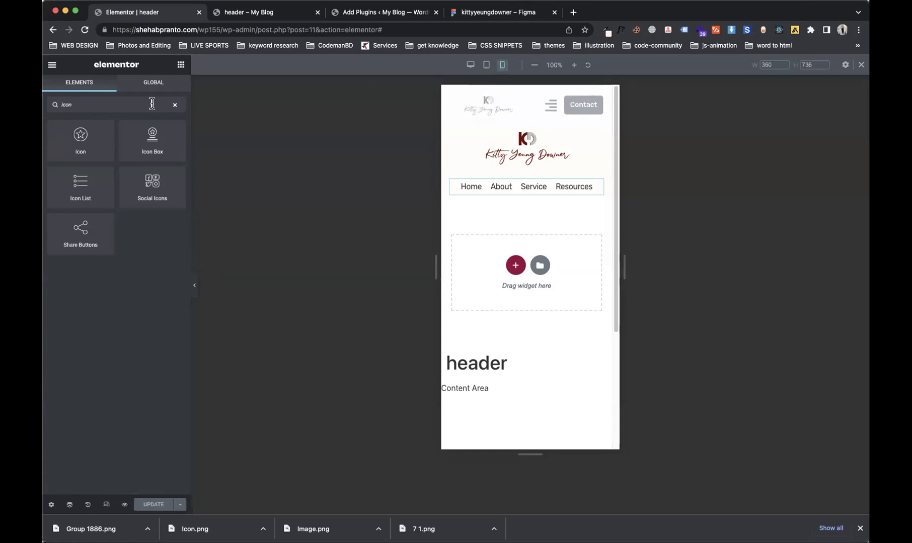
left_click_drag(151, 184, 516, 185)
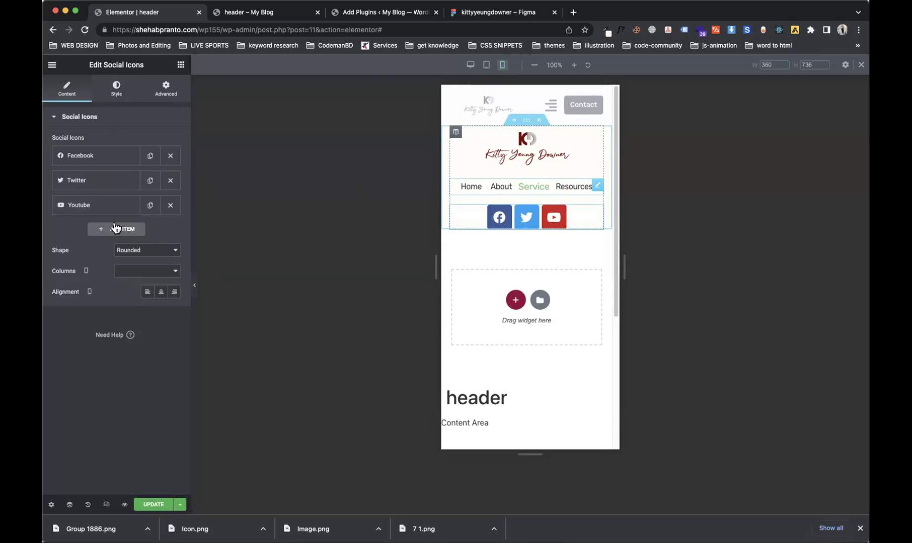
Step: Make the social icons circular, custom dark red global colour, size 14, and update
left_click(132, 252)
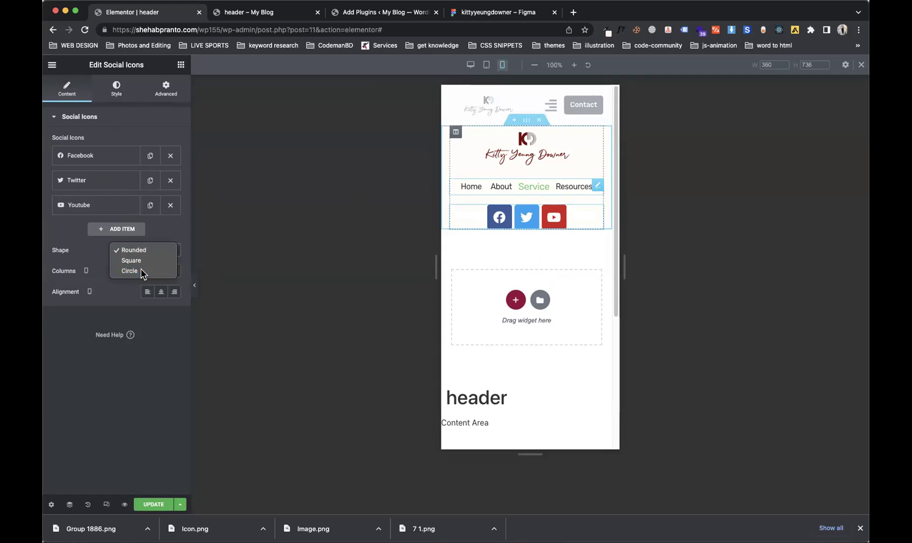
left_click(134, 271)
left_click(104, 95)
left_click(146, 141)
left_click(148, 151)
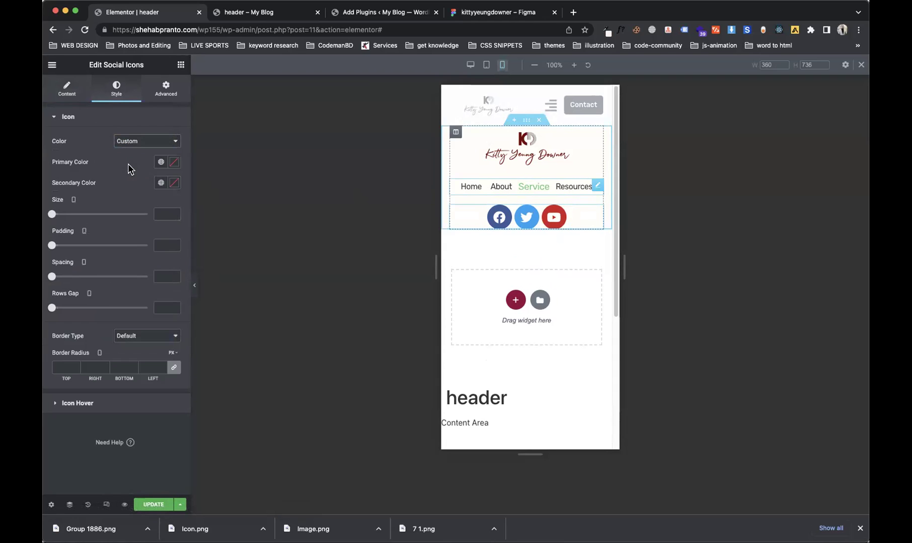
left_click(161, 162)
left_click(130, 277)
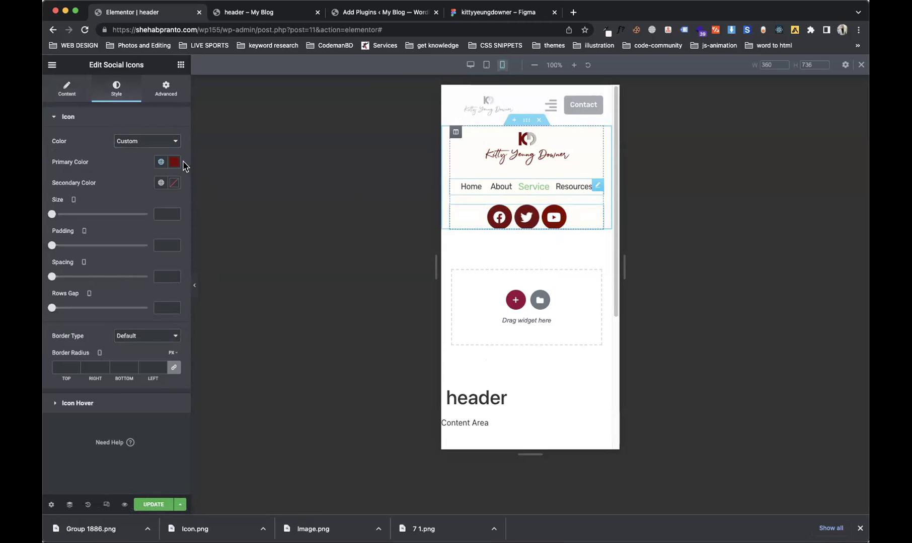
left_click_drag(51, 214, 55, 222)
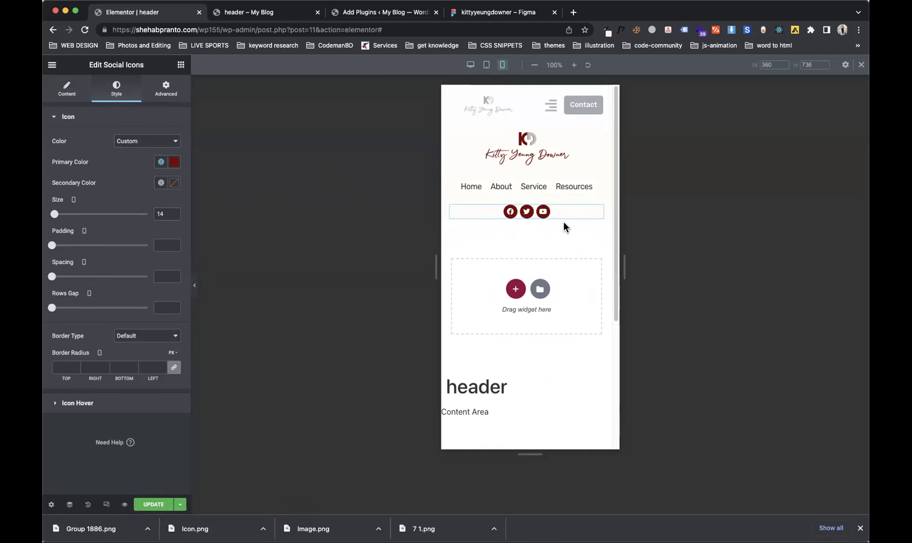
left_click(154, 504)
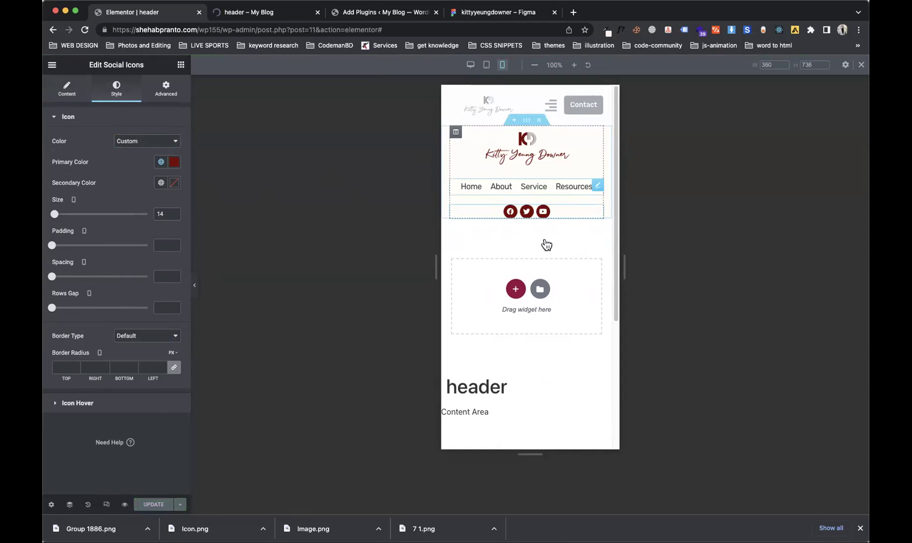
Step: View the Responsive Hide On toggles for the header section, then for the logo image
left_click(527, 119)
left_click(102, 323)
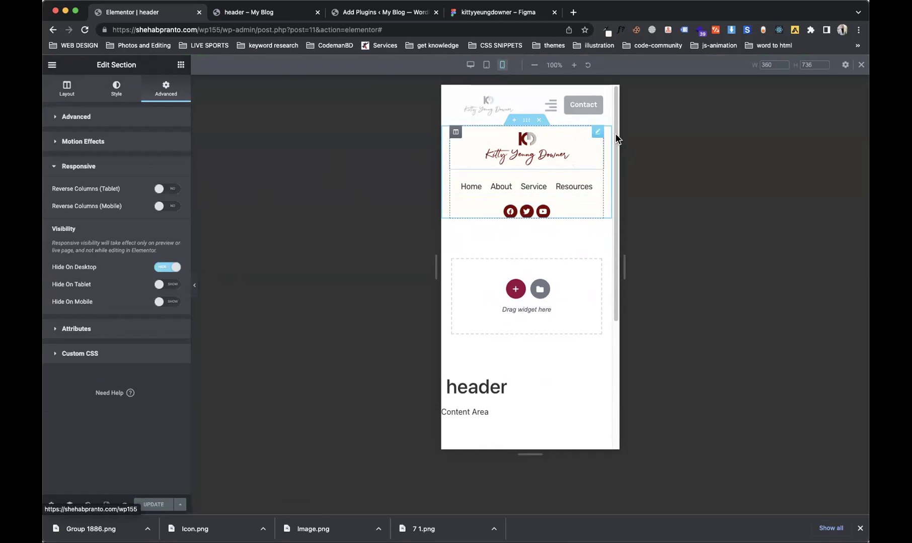
left_click(597, 133)
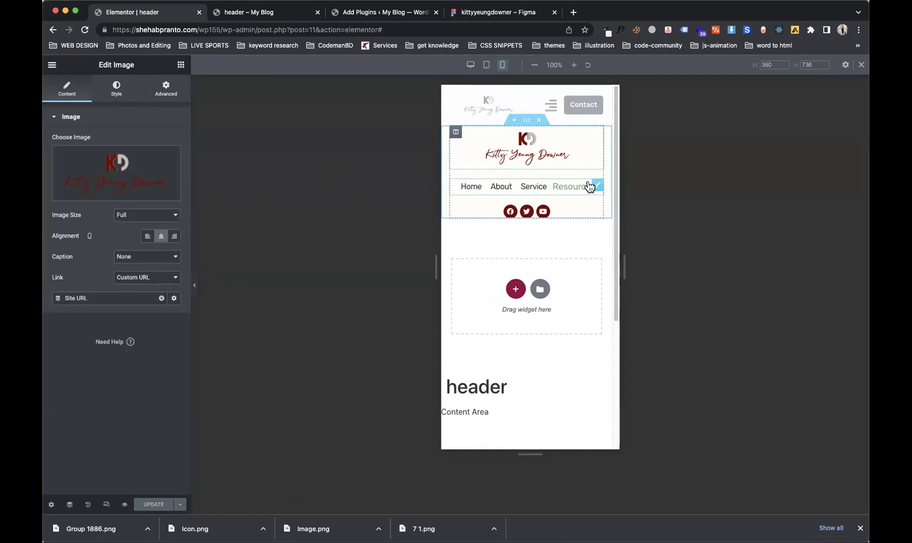
left_click(167, 94)
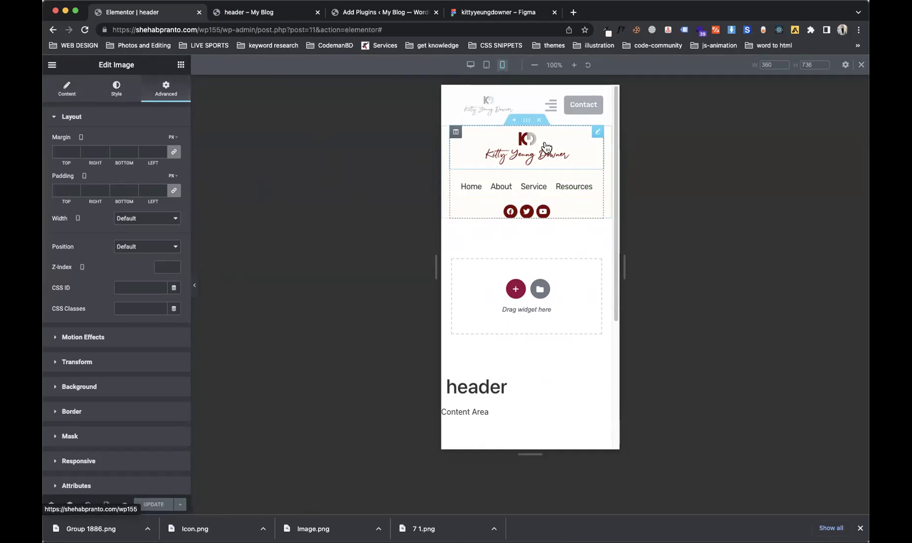
left_click(91, 458)
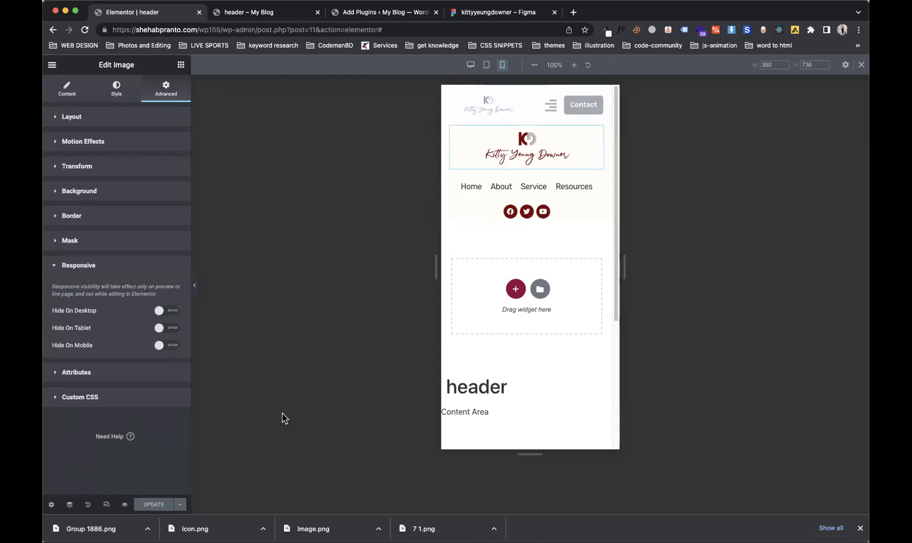
key("super+grave")
left_click(144, 30)
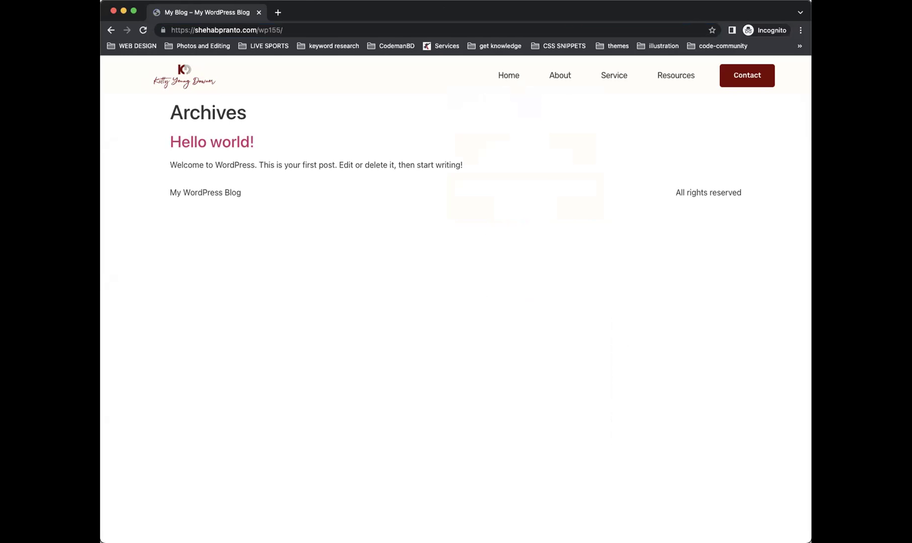
key("ctrl+alt+c")
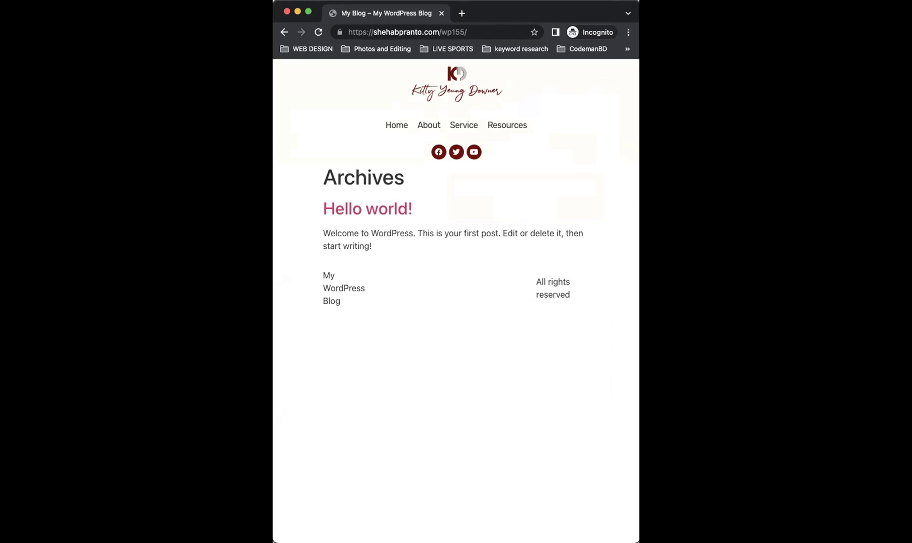
key("ctrl+alt+Return")
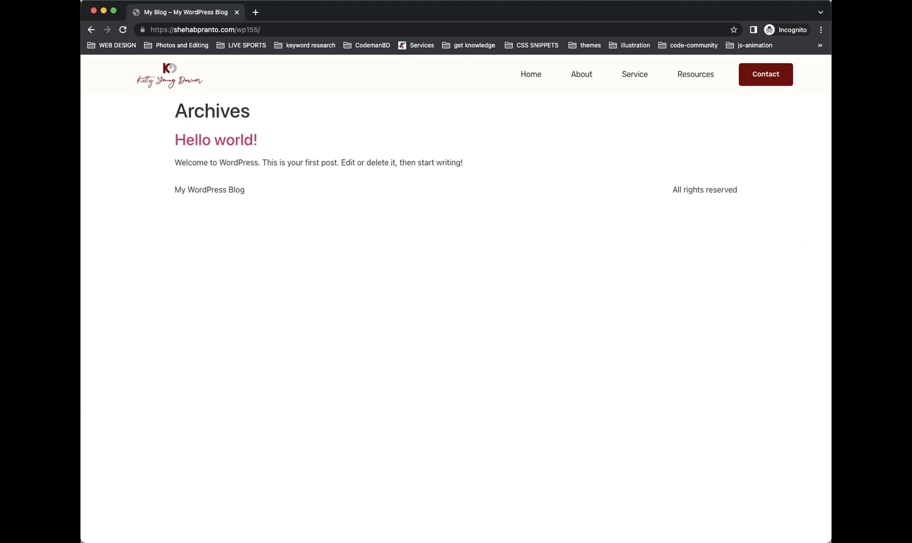
key("super+Tab")
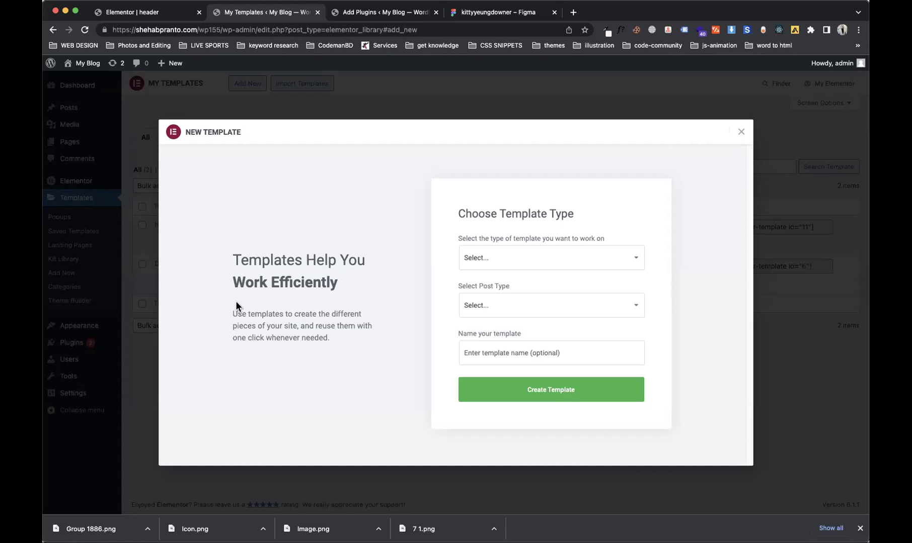
Step: Start a new template with type Popup and post type Post
left_click(741, 131)
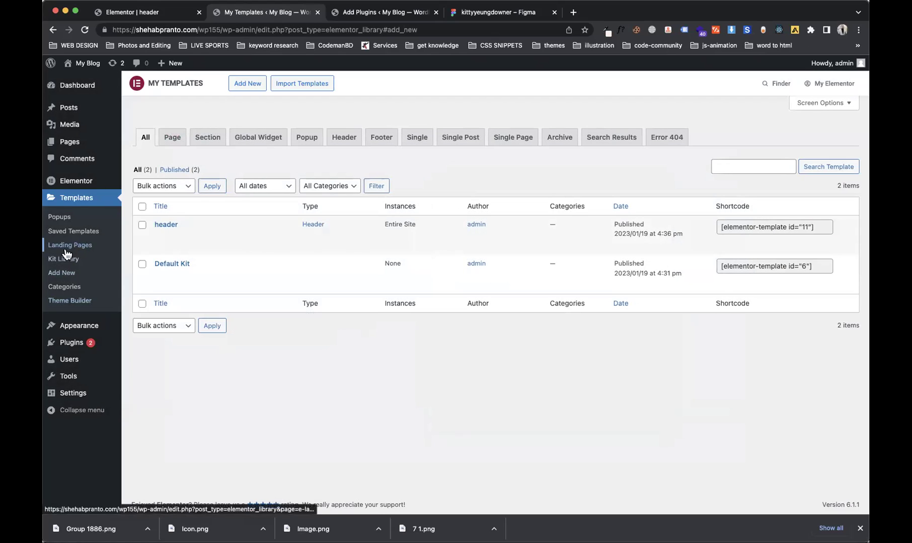
left_click(69, 283)
left_click(69, 277)
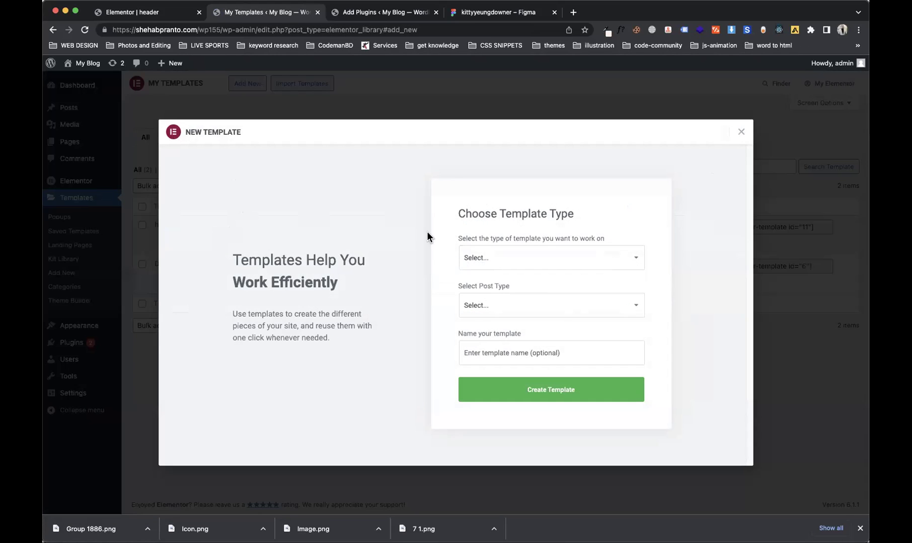
left_click(498, 258)
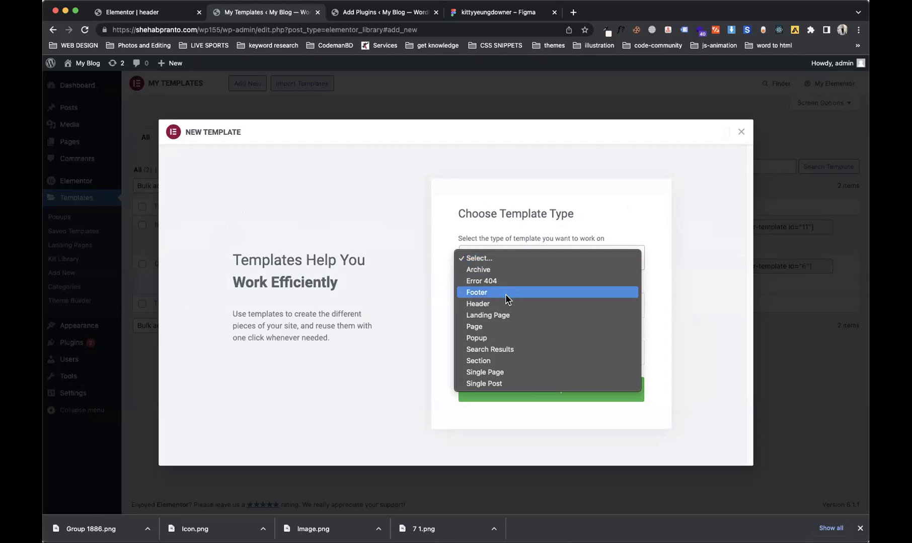
left_click(501, 338)
left_click(504, 316)
left_click(502, 319)
Step: Name the template 'menu popup' and create it
left_click(505, 351)
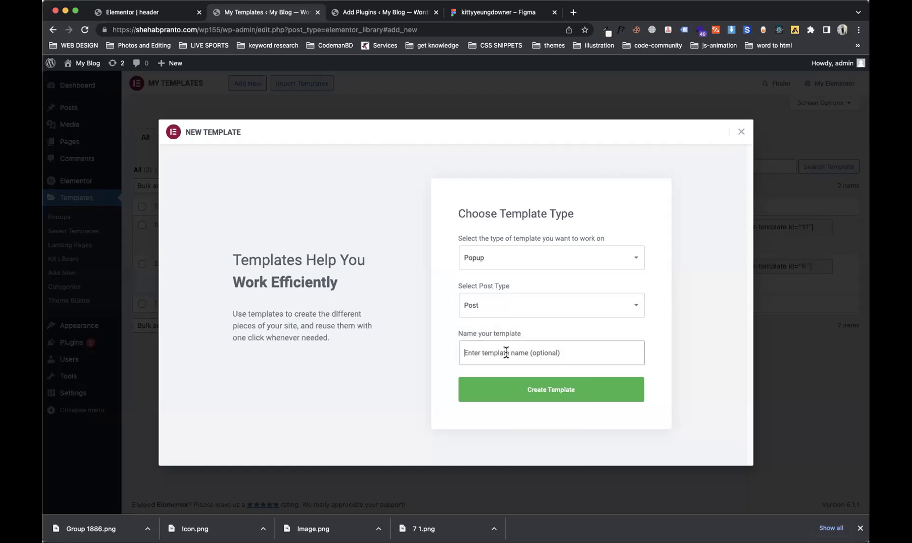
type("h")
key("BackSpace")
type("menu popup")
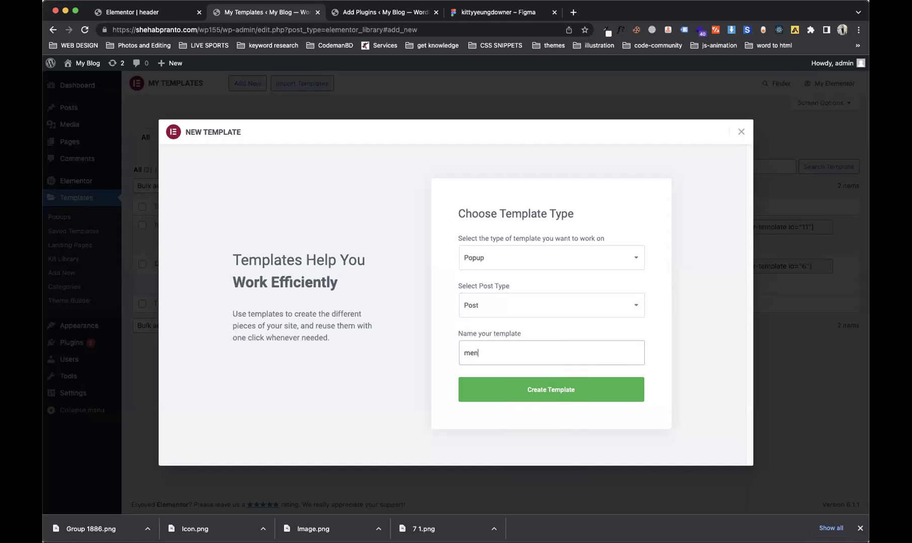
left_click(542, 395)
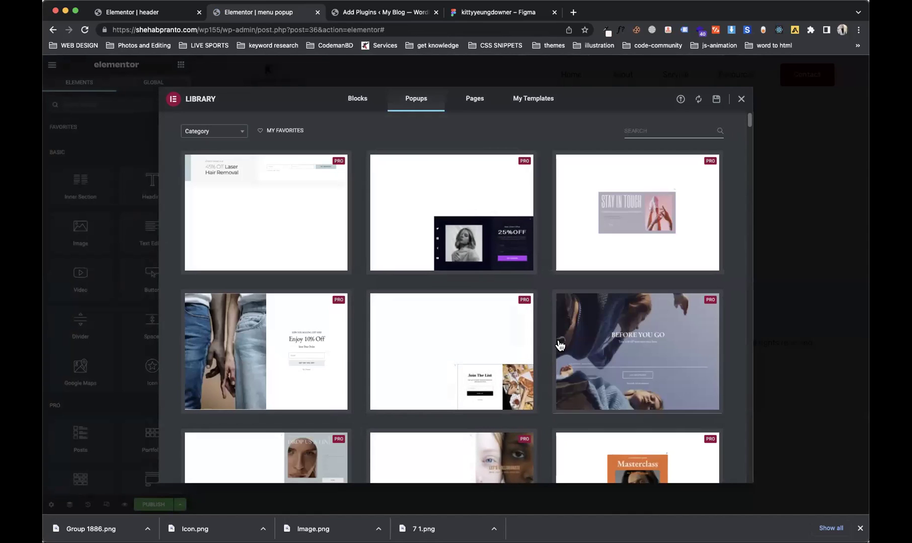
Step: Search the Popups library for 'na' and insert the Sample Menu popup template
left_click_drag(746, 120, 733, 119)
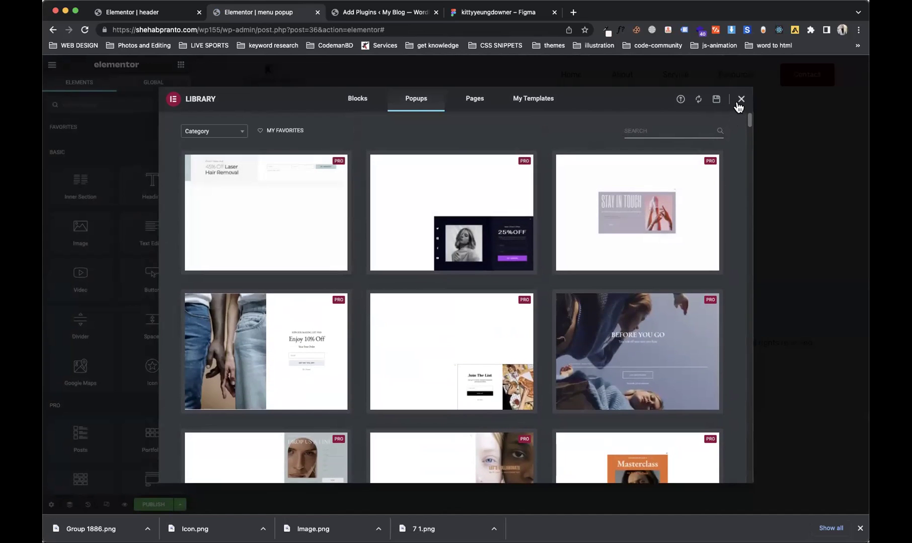
left_click(632, 130)
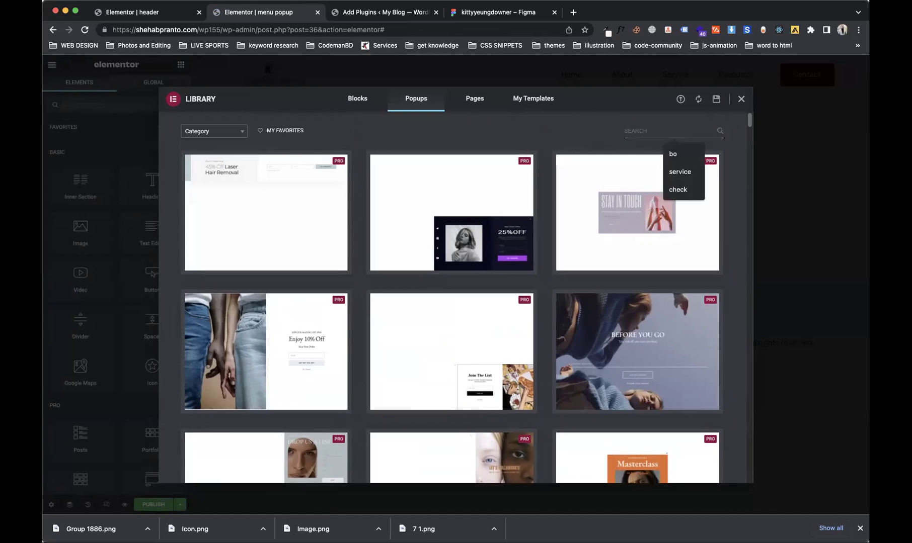
type("na")
key("BackSpace")
key("BackSpace")
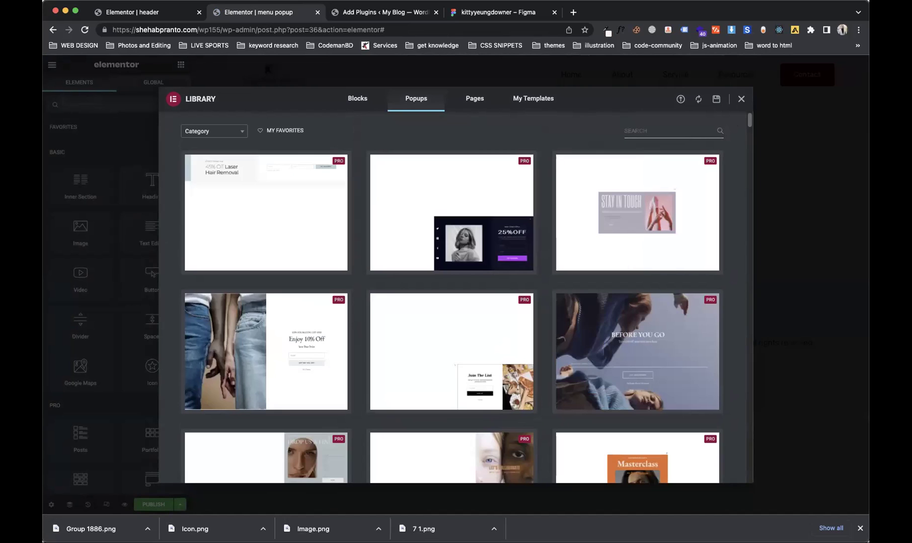
type("na")
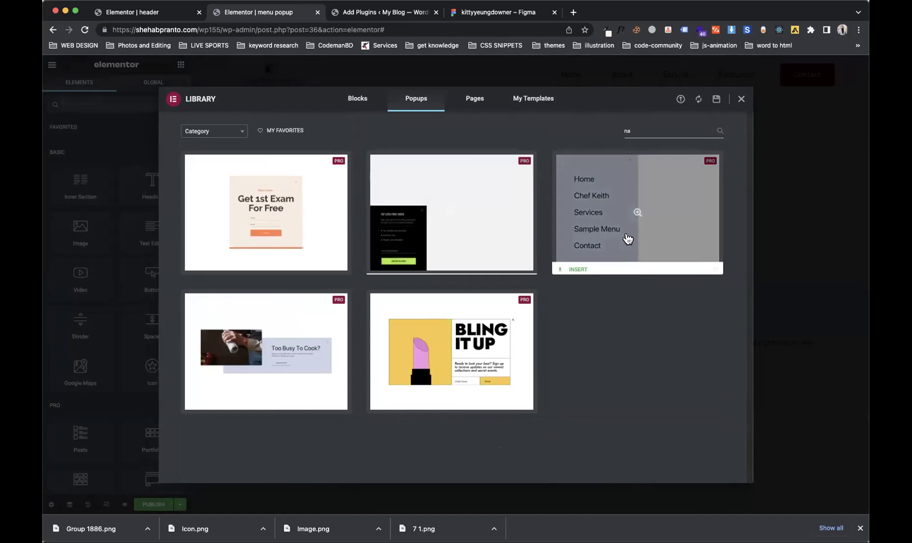
left_click(578, 267)
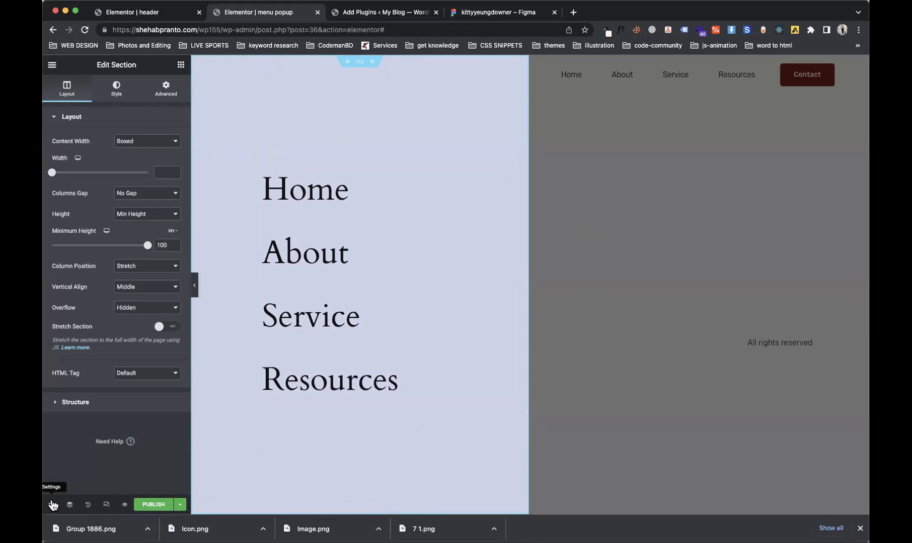
Step: In Popup Settings Layout, set Height to Custom and Horizontal position to center
left_click(51, 505)
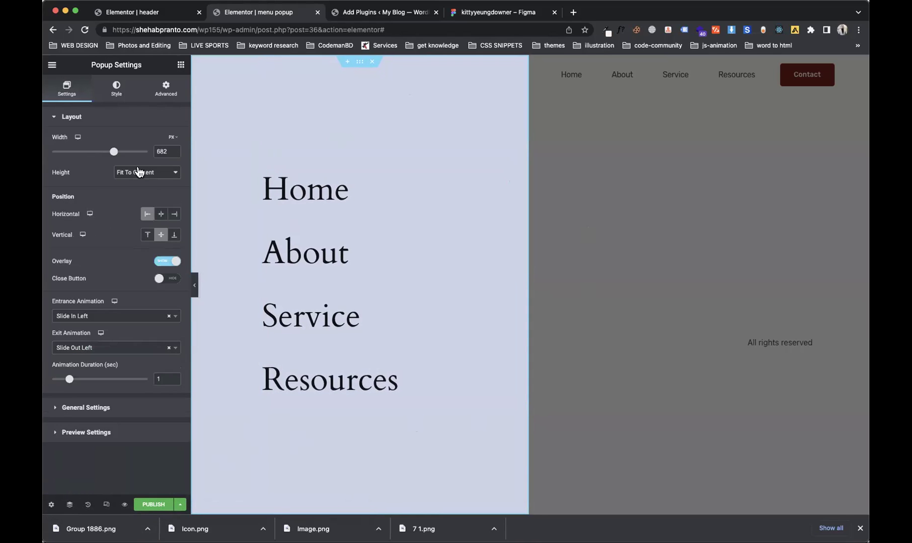
left_click_drag(113, 152, 181, 153)
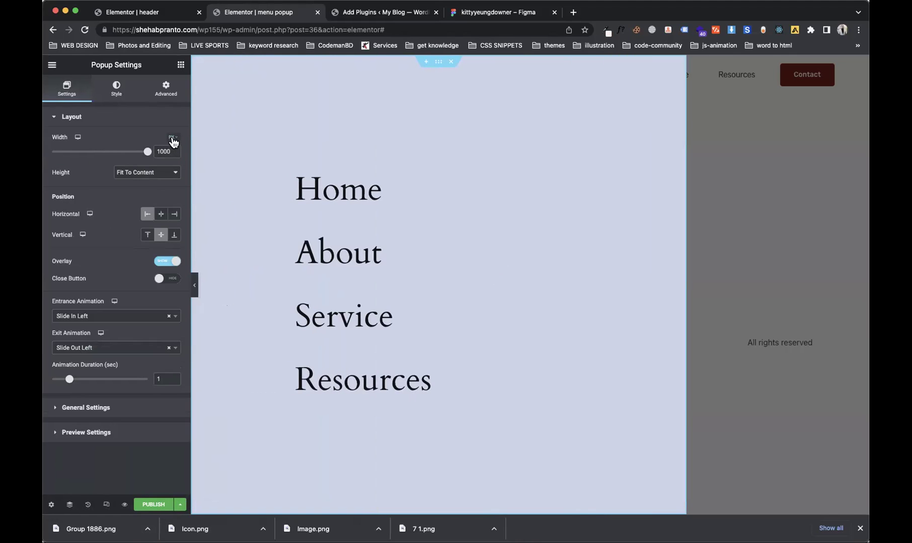
left_click(151, 172)
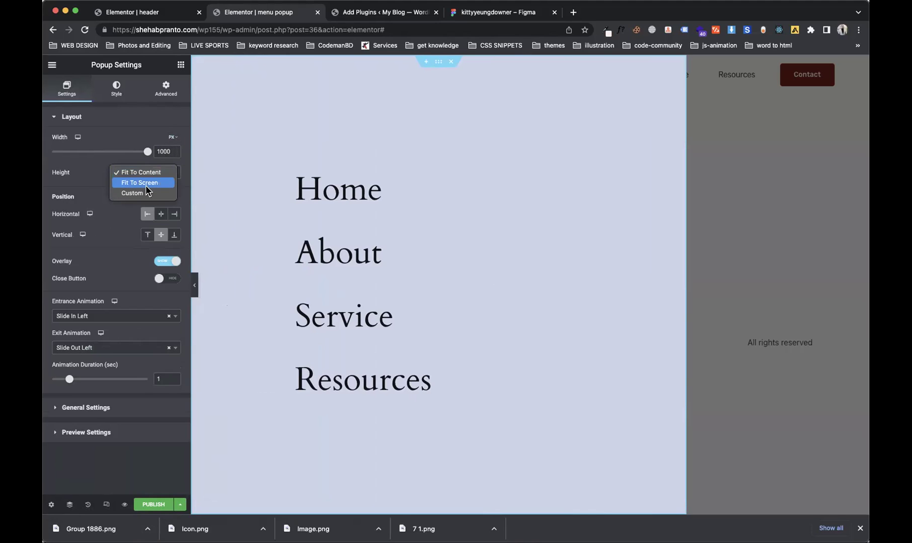
left_click(149, 194)
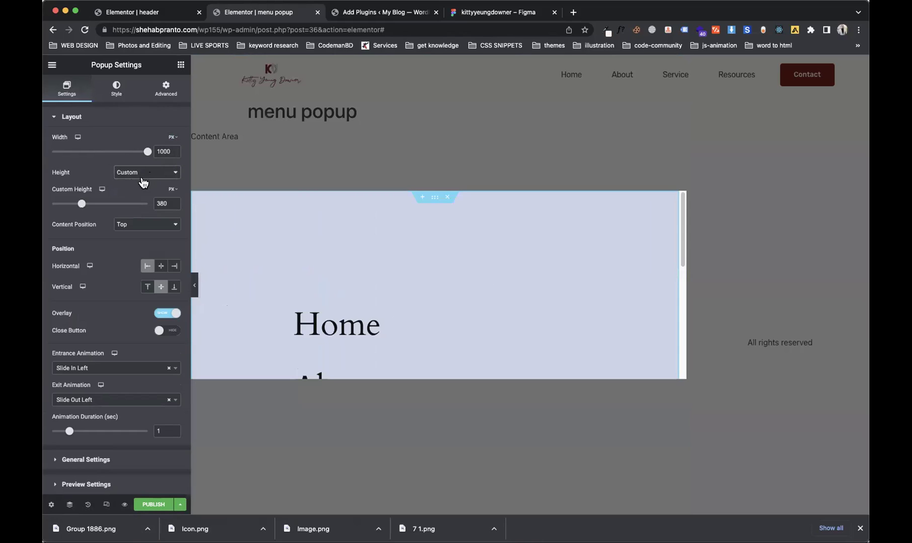
left_click_drag(84, 206, 131, 209)
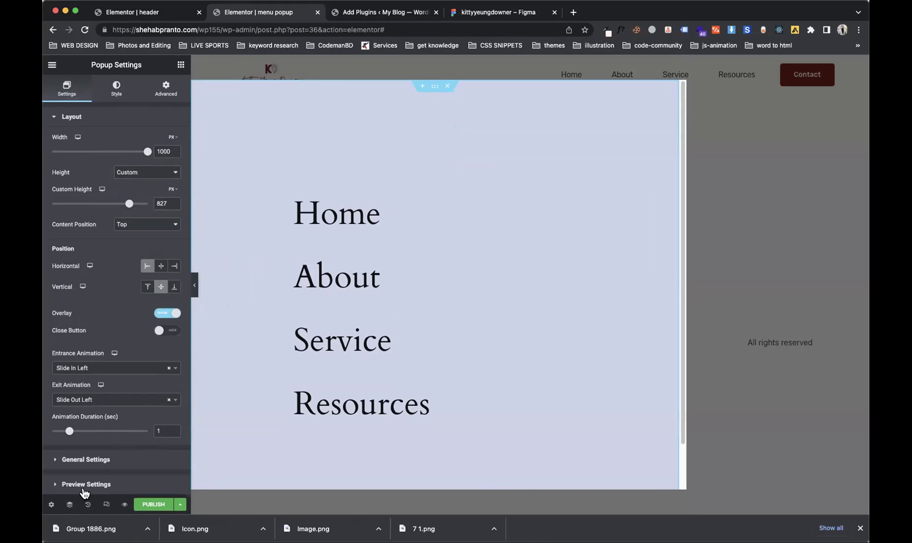
left_click(86, 461)
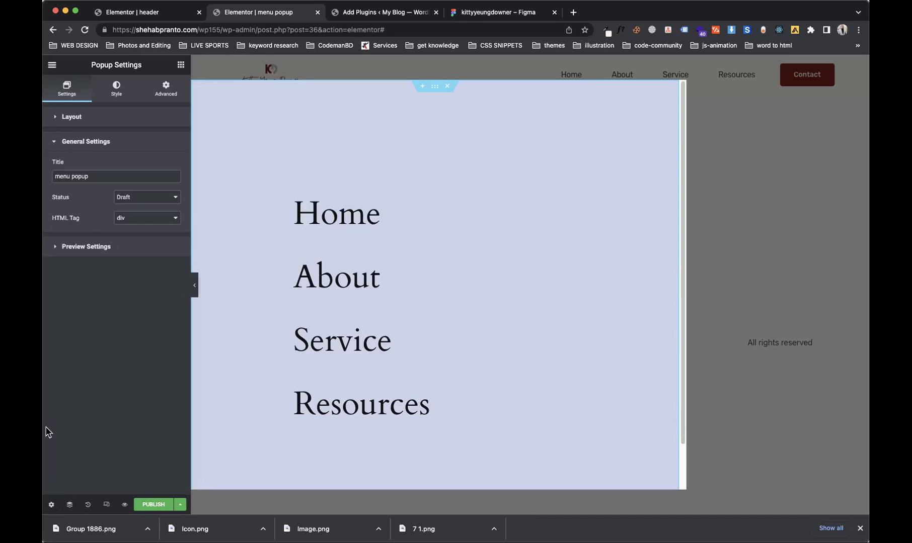
left_click(72, 117)
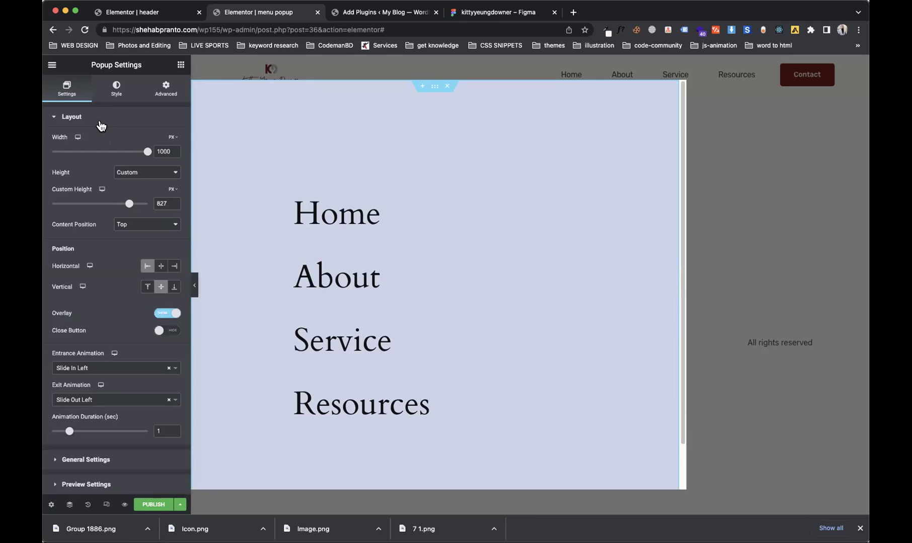
left_click(161, 267)
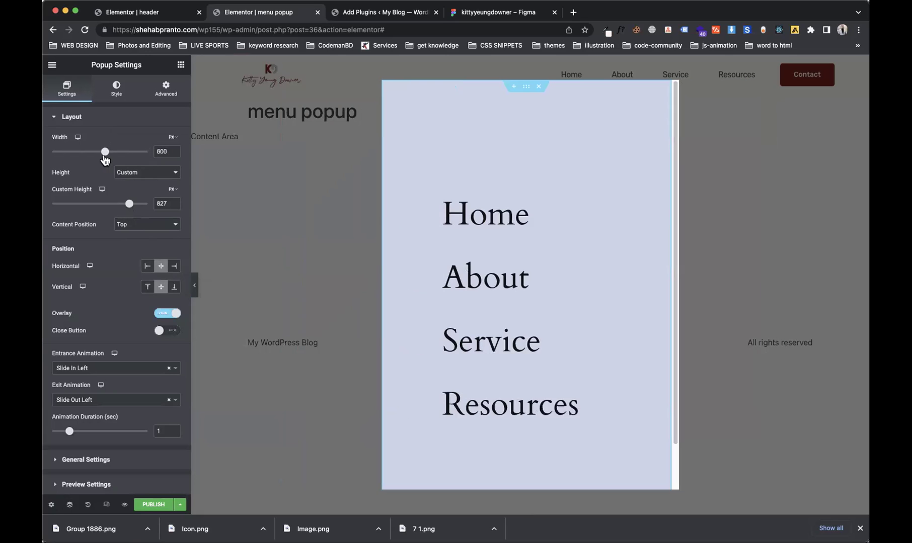
Step: Set the popup width to 100 in VW units
left_click(176, 138)
left_click(171, 150)
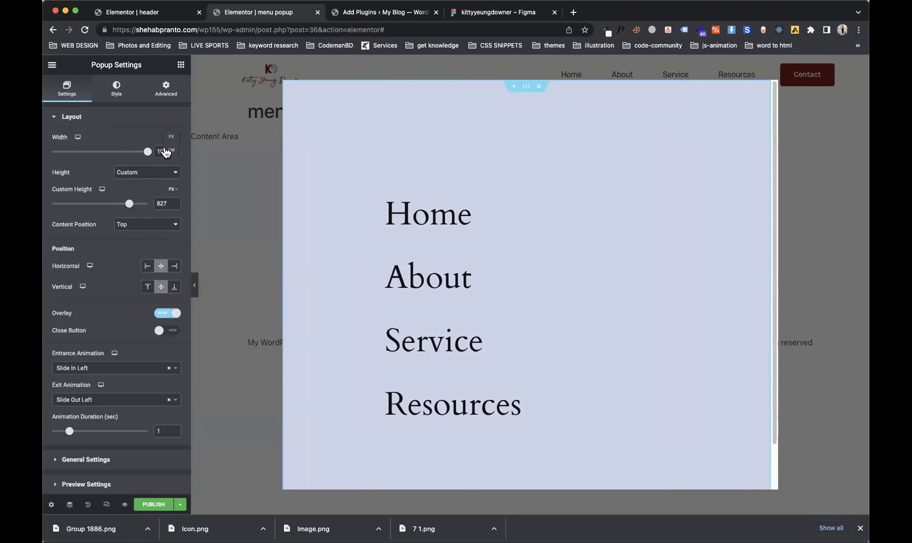
left_click(146, 152)
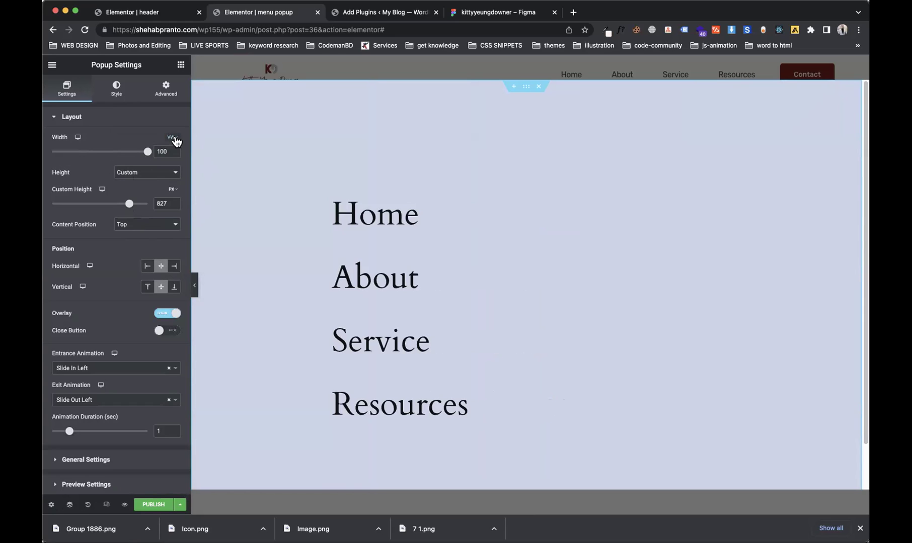
left_click(174, 141)
left_click_drag(148, 154, 179, 155)
left_click(172, 136)
left_click(173, 137)
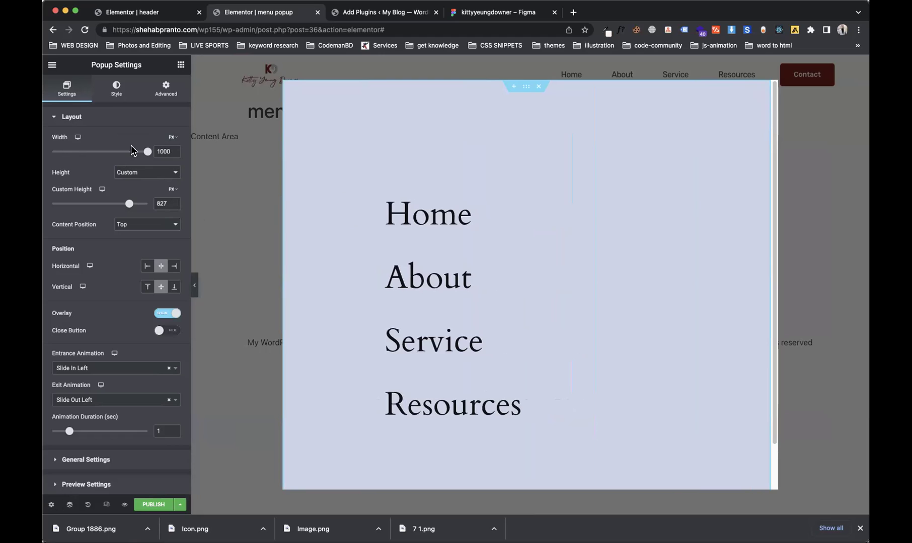
left_click(168, 138)
left_click(171, 152)
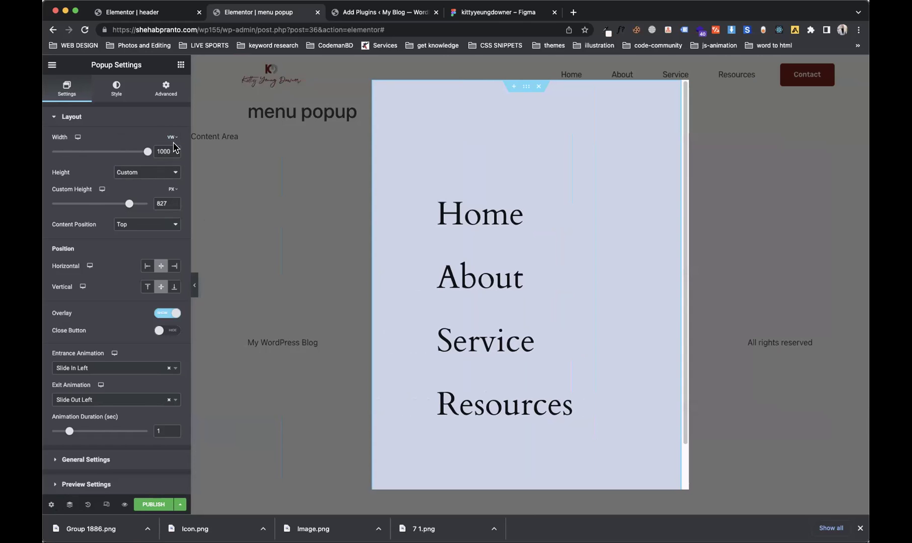
left_click_drag(147, 152, 160, 163)
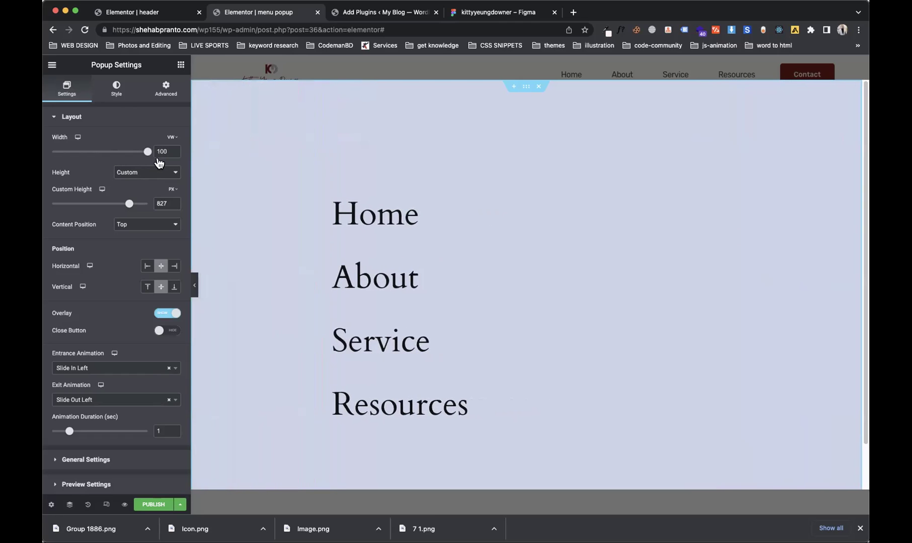
Step: Set the popup's custom height to 100 in VH units
left_click(194, 286)
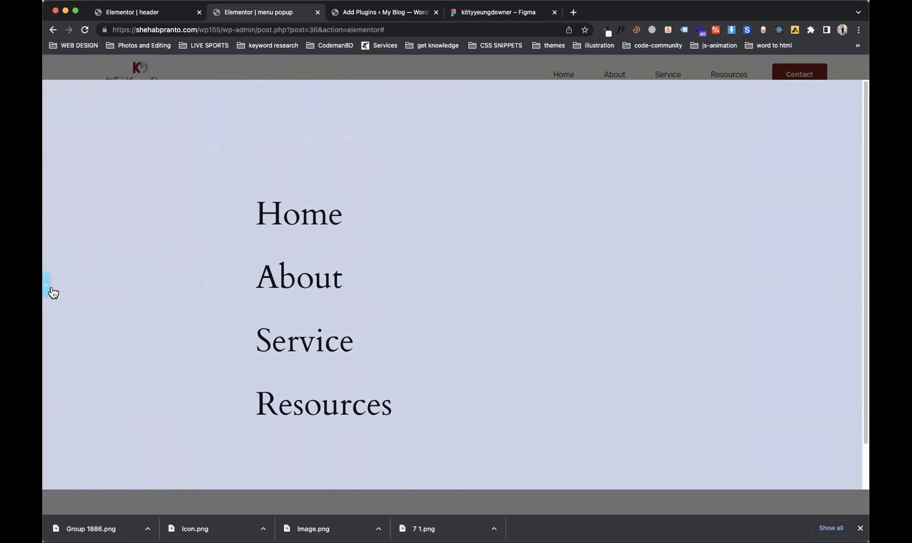
left_click(49, 288)
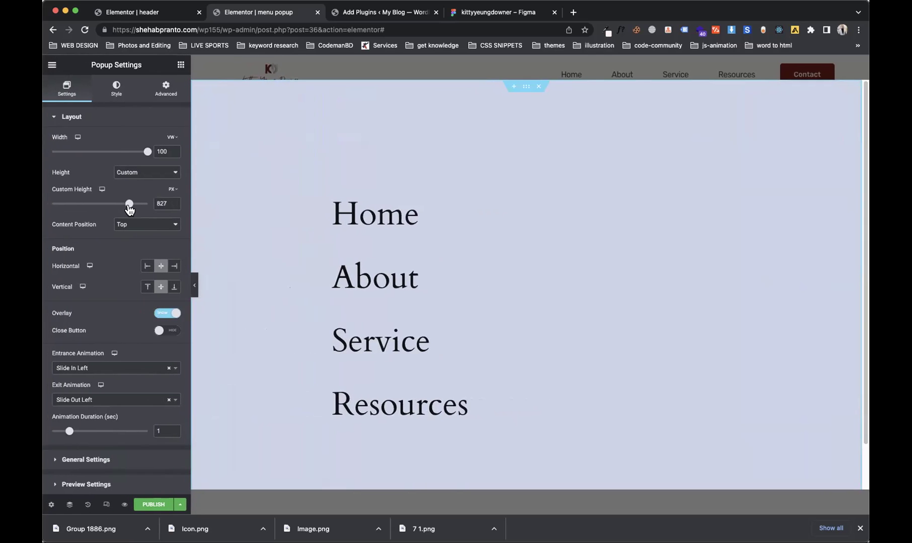
left_click_drag(130, 205, 187, 221)
left_click(173, 190)
left_click(173, 204)
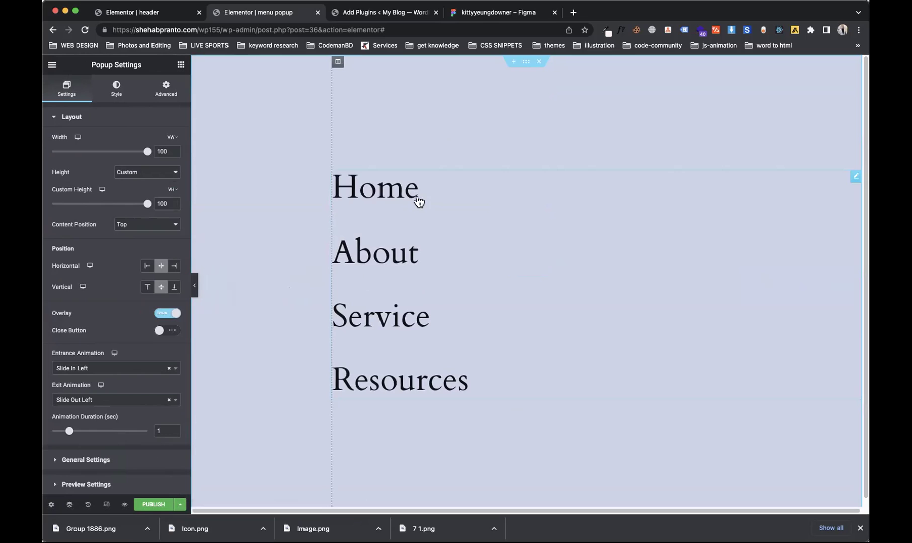
Step: Set the section's left padding to 0 in the Advanced tab
left_click(532, 63)
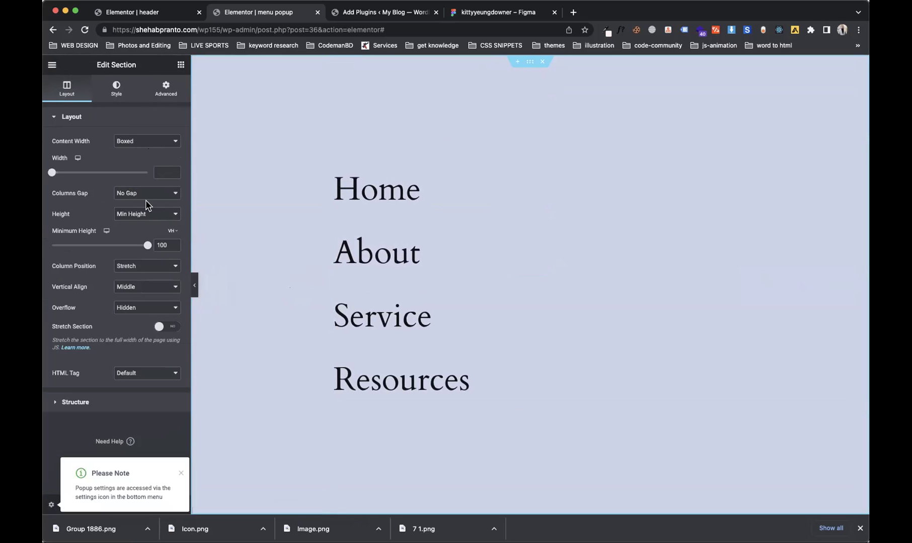
left_click(166, 98)
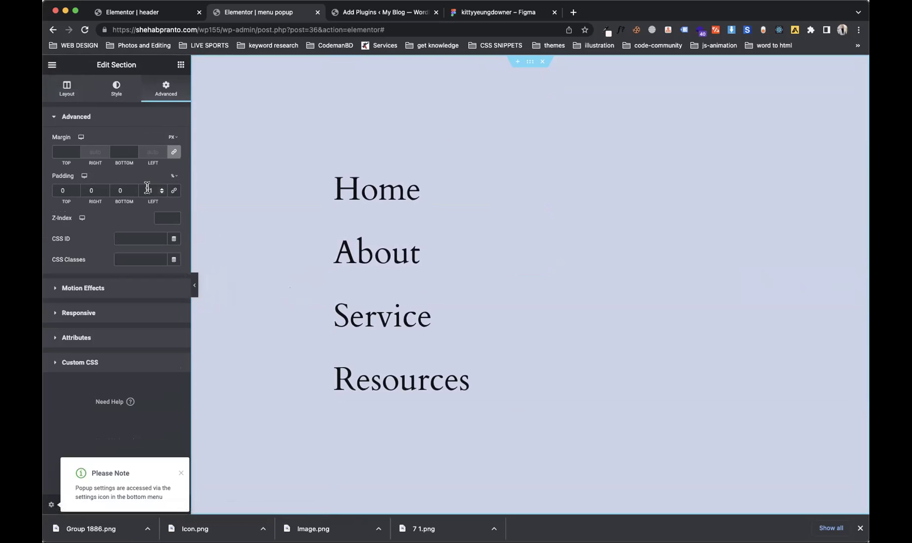
type("0")
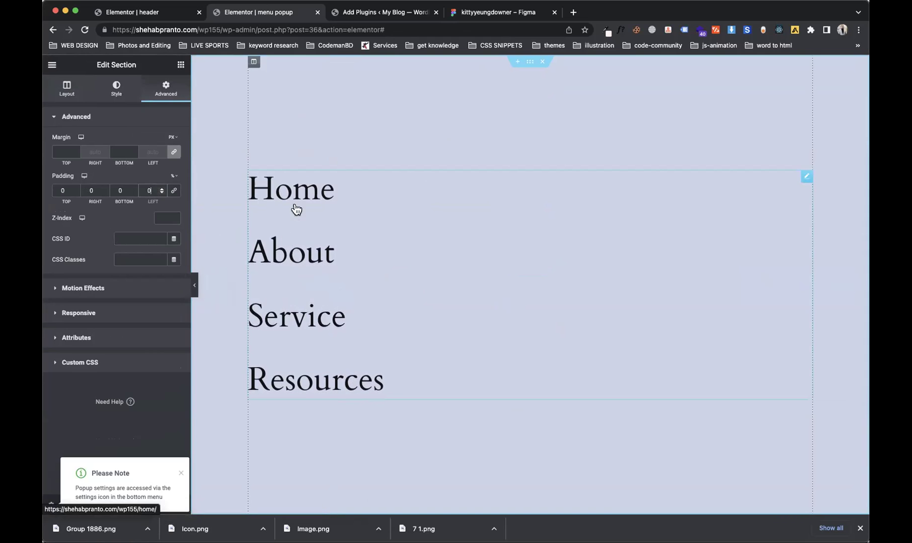
Step: Delete the Home/About/Service/Resources Nav Menu widget from the popup
right_click(551, 295)
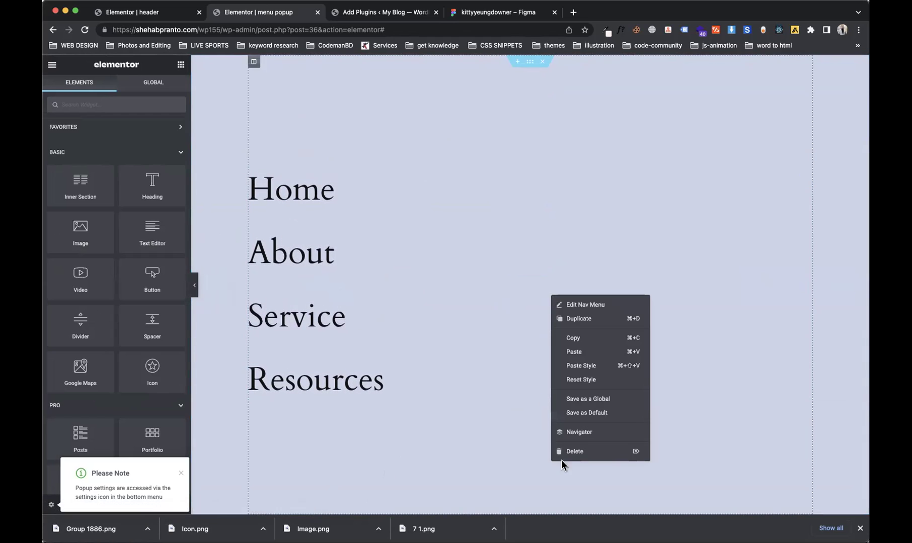
left_click(478, 400)
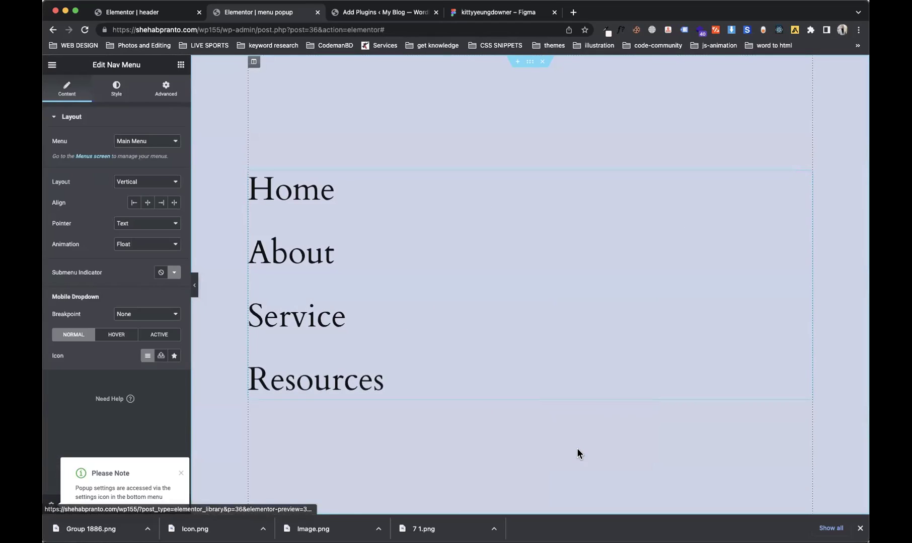
right_click(494, 338)
left_click(545, 496)
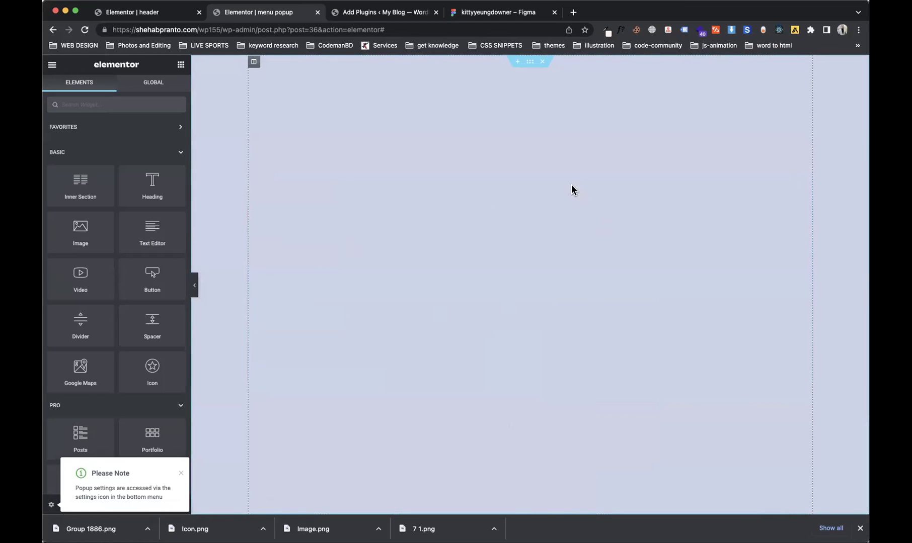
left_click(530, 62)
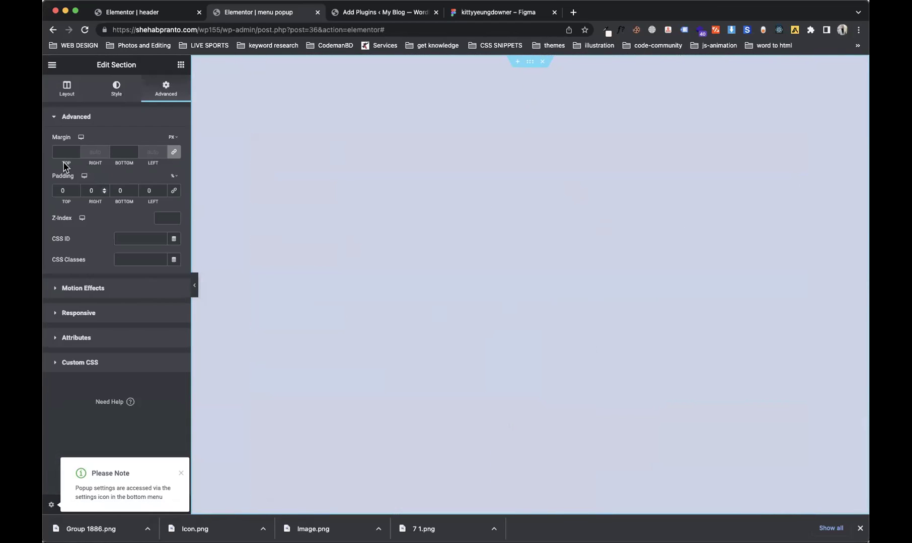
left_click(73, 97)
left_click_drag(153, 248, 212, 273)
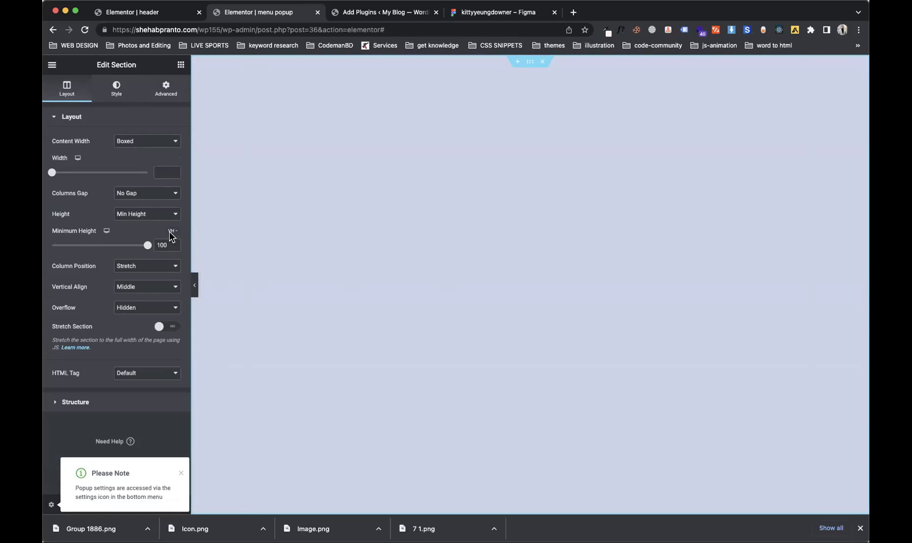
left_click(52, 505)
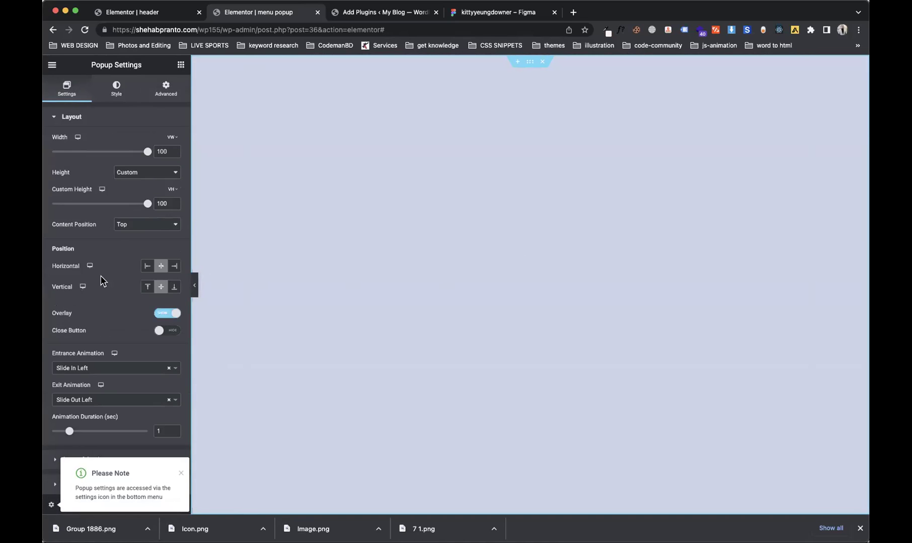
left_click_drag(147, 204, 100, 219)
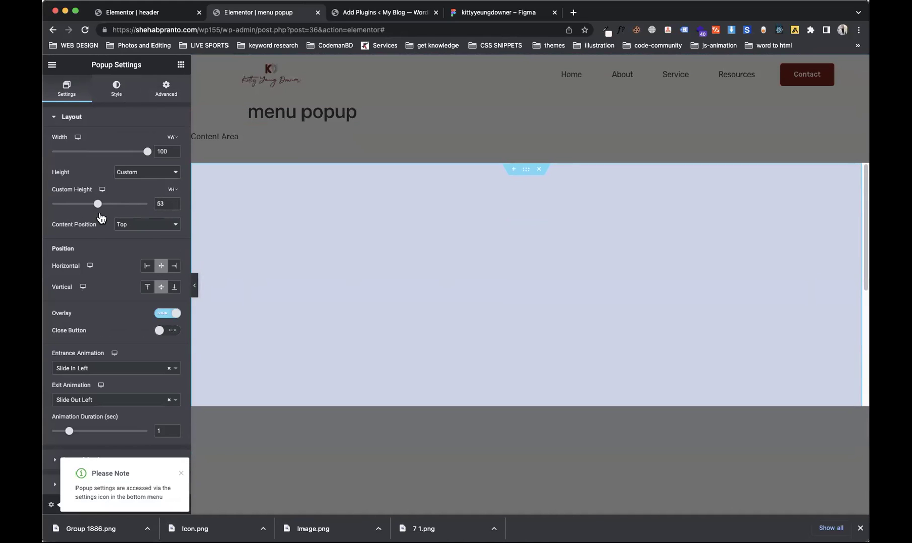
left_click(526, 156)
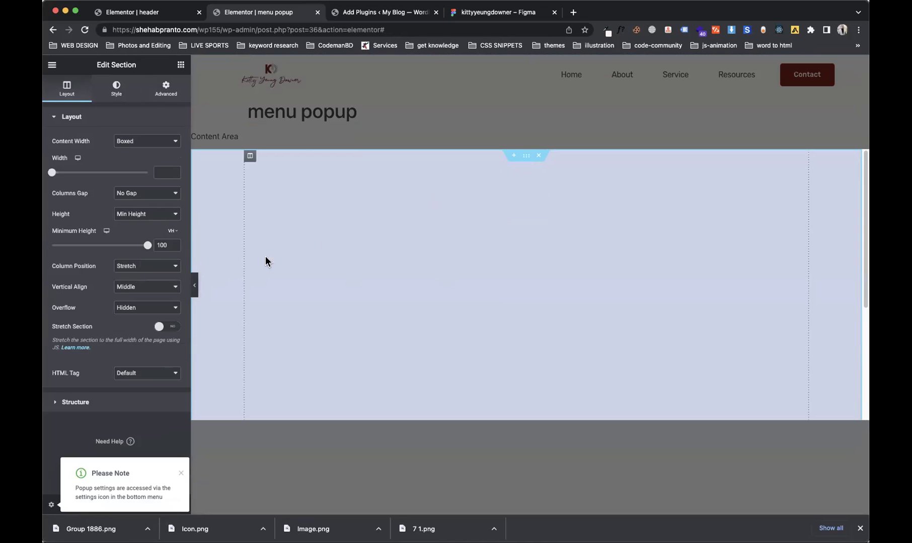
left_click(172, 231)
left_click(165, 242)
left_click_drag(78, 245, 188, 264)
left_click(177, 232)
left_click(174, 249)
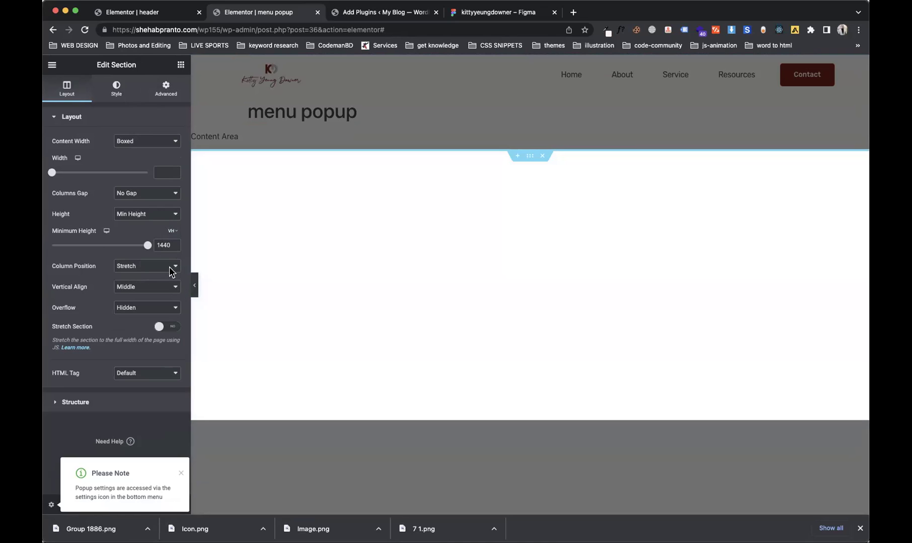
left_click_drag(148, 245, 186, 255)
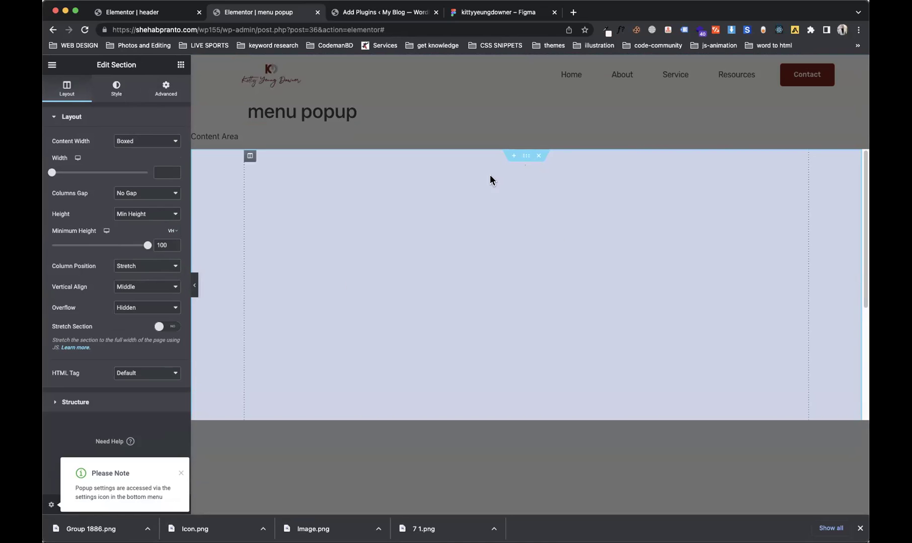
left_click(51, 504)
left_click_drag(103, 210, 169, 210)
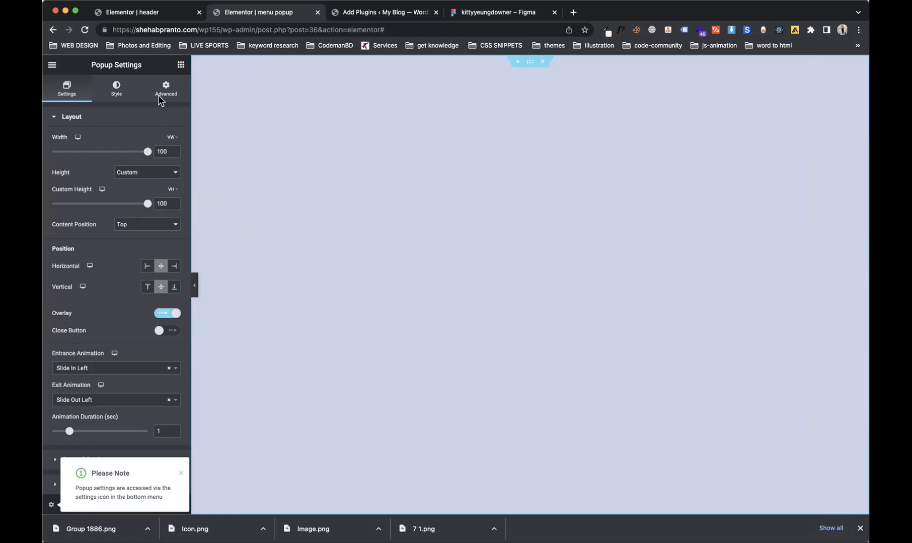
Step: Delete the extra empty column, then add a Heading widget with an Image widget beneath it
left_click(180, 68)
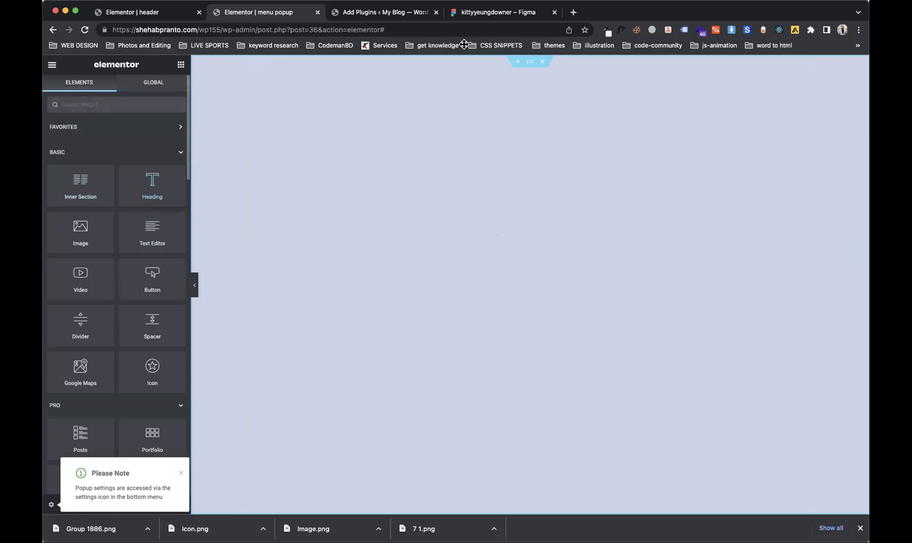
right_click(305, 100)
left_click(336, 241)
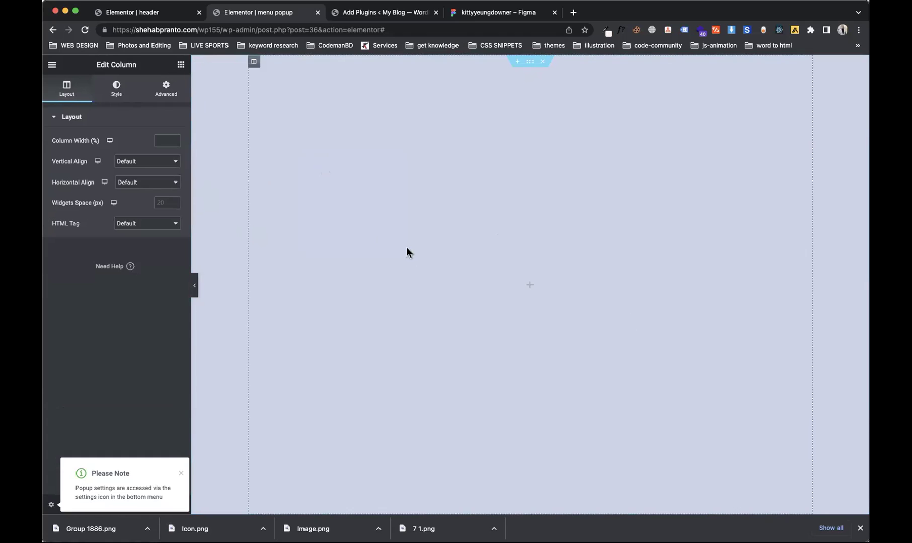
left_click(181, 65)
left_click_drag(169, 179, 541, 261)
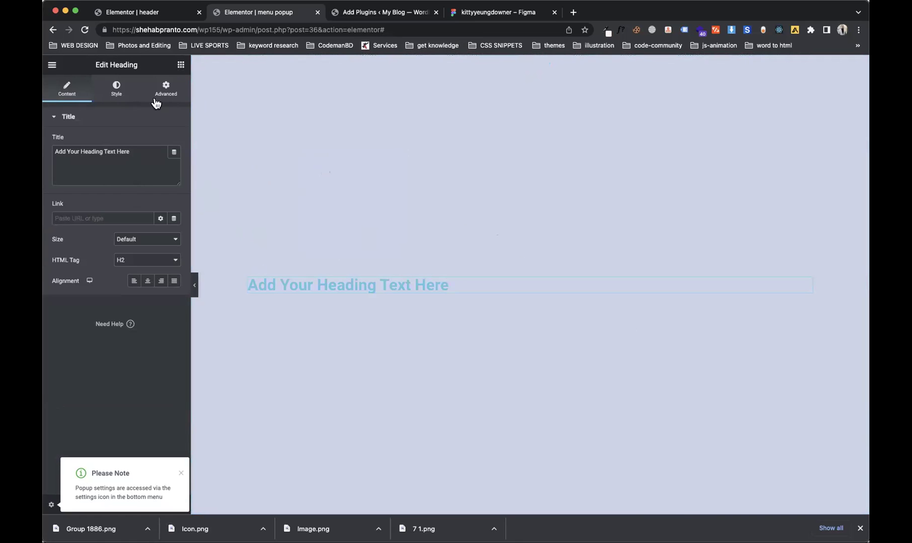
left_click(180, 65)
left_click_drag(336, 276, 363, 286)
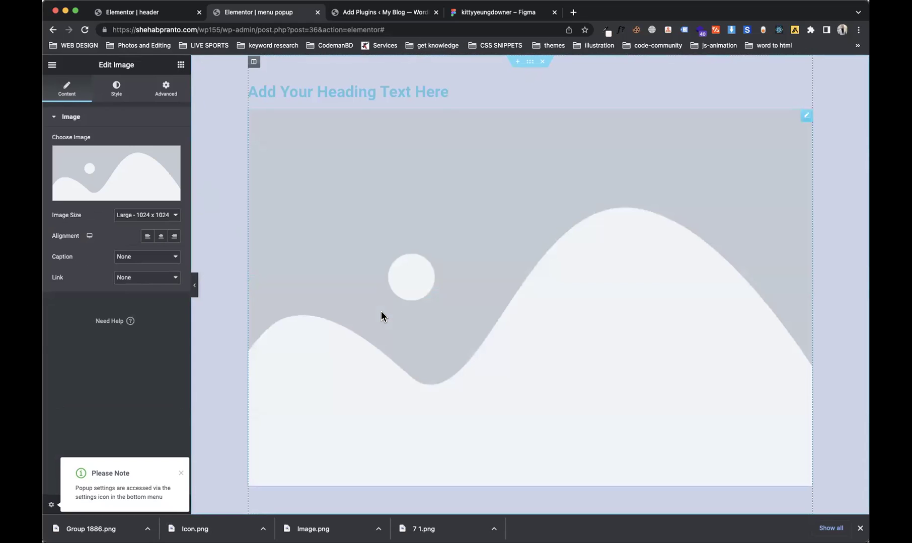
Step: Swap the placeholder image for the 7-1.png logo, align it left, and delete the heading
right_click(369, 311)
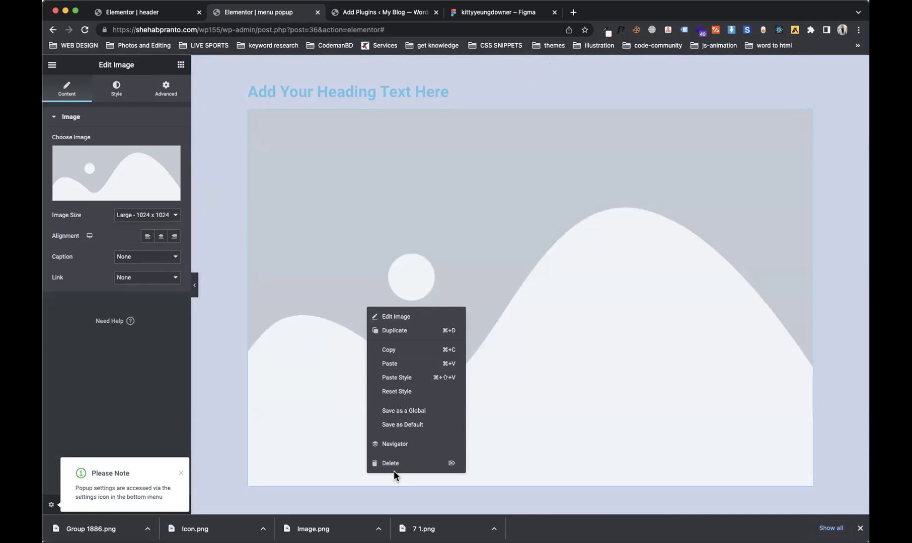
left_click(355, 242)
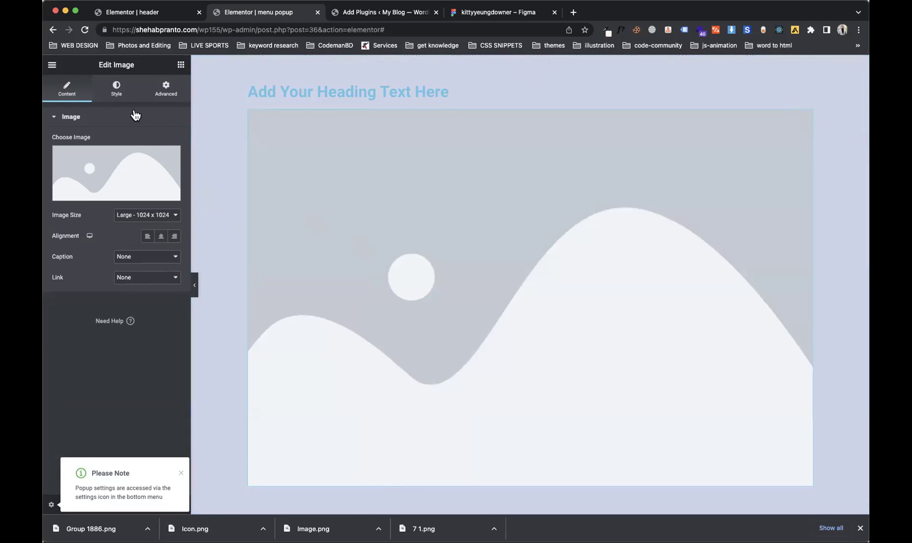
left_click(121, 97)
left_click(67, 89)
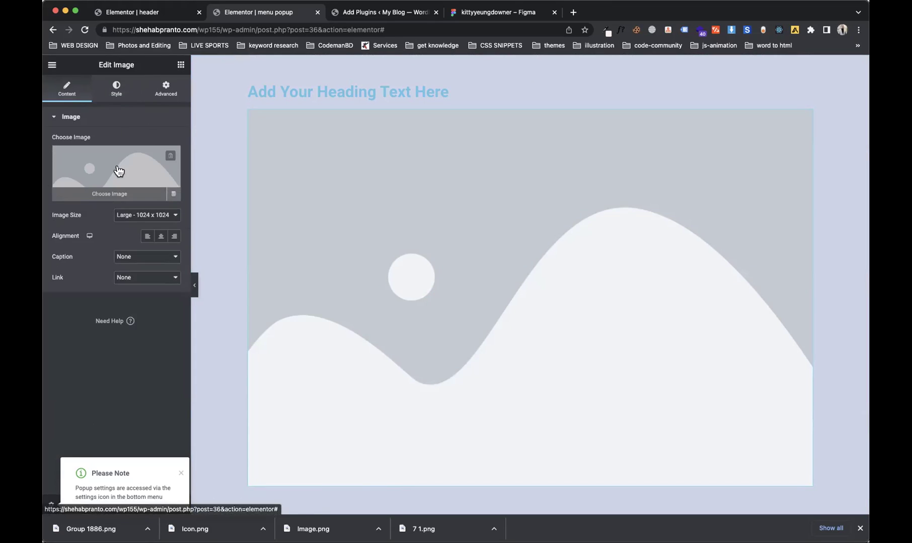
left_click(116, 171)
left_click(193, 186)
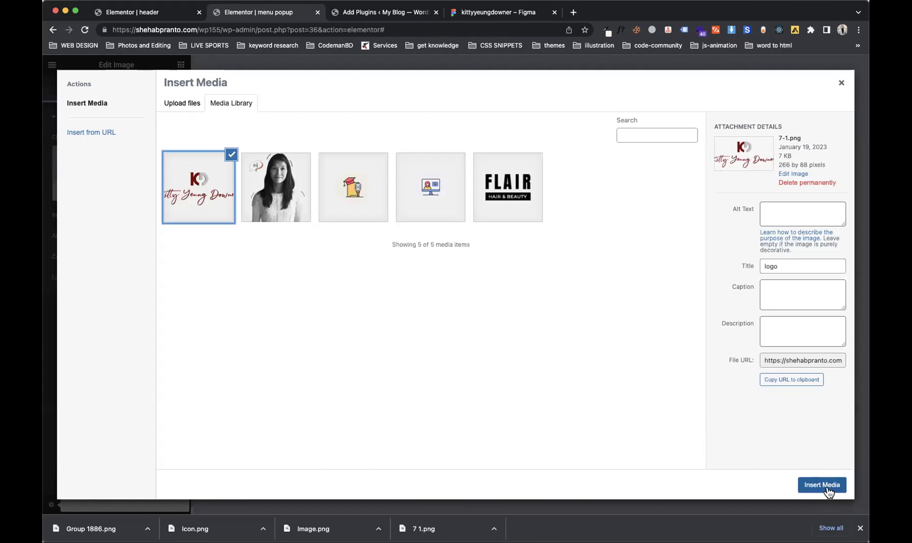
left_click(822, 485)
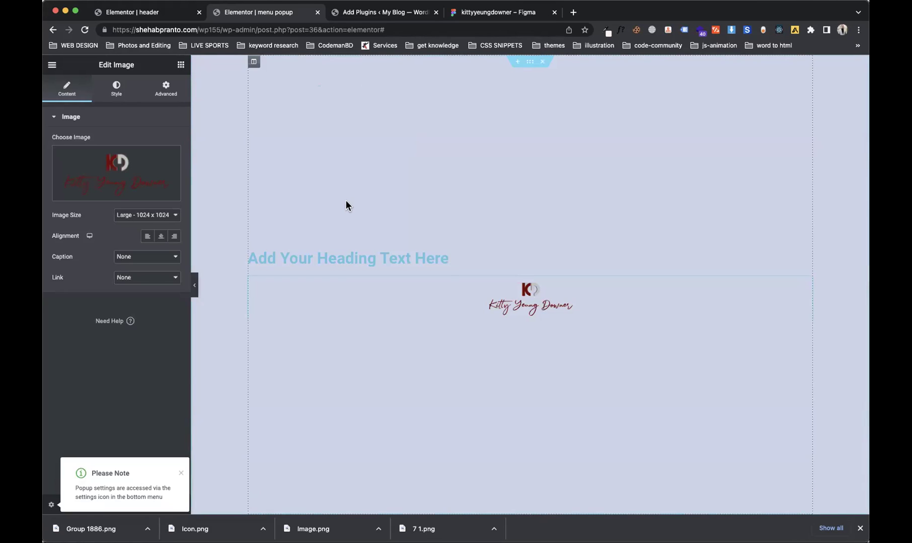
left_click(146, 237)
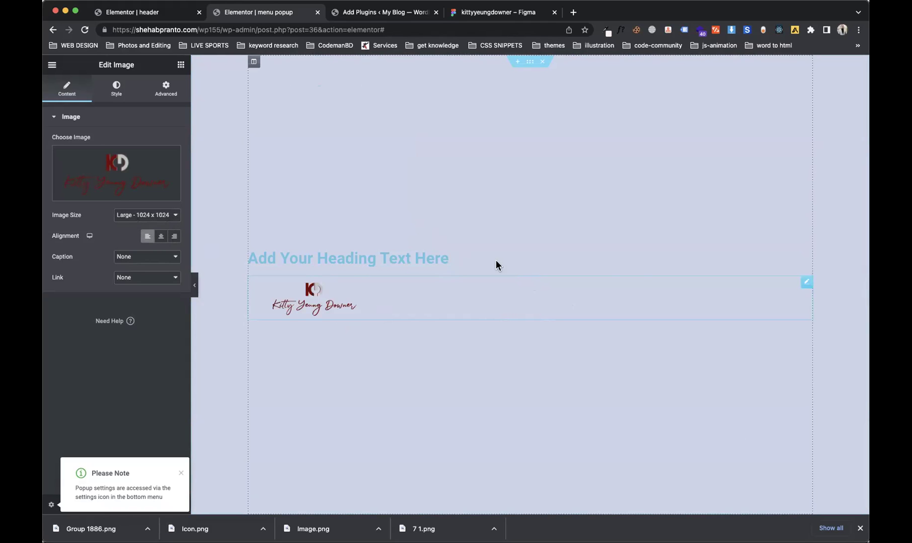
right_click(627, 257)
left_click(650, 415)
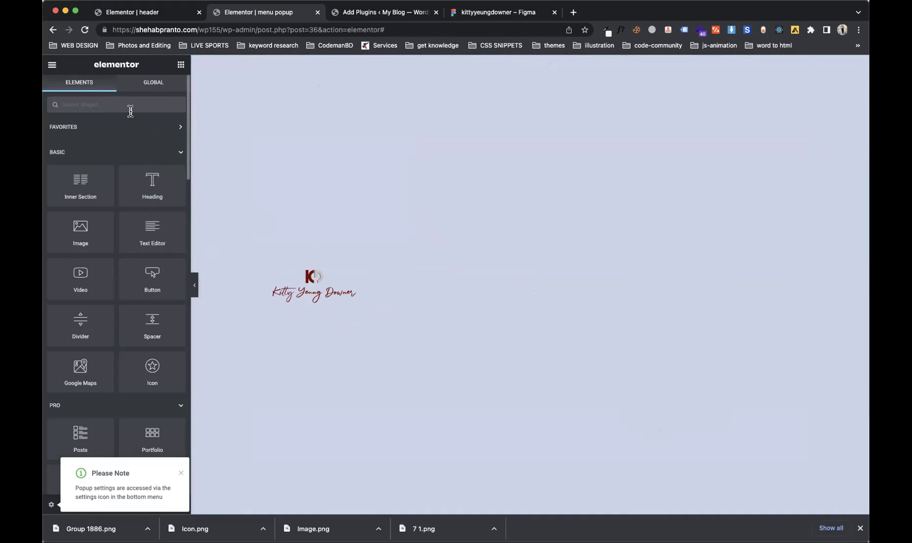
Step: Place a Nav Menu below the logo with Layout Vertical, Animation None and Pointer None
type("nav")
left_click_drag(79, 137, 347, 294)
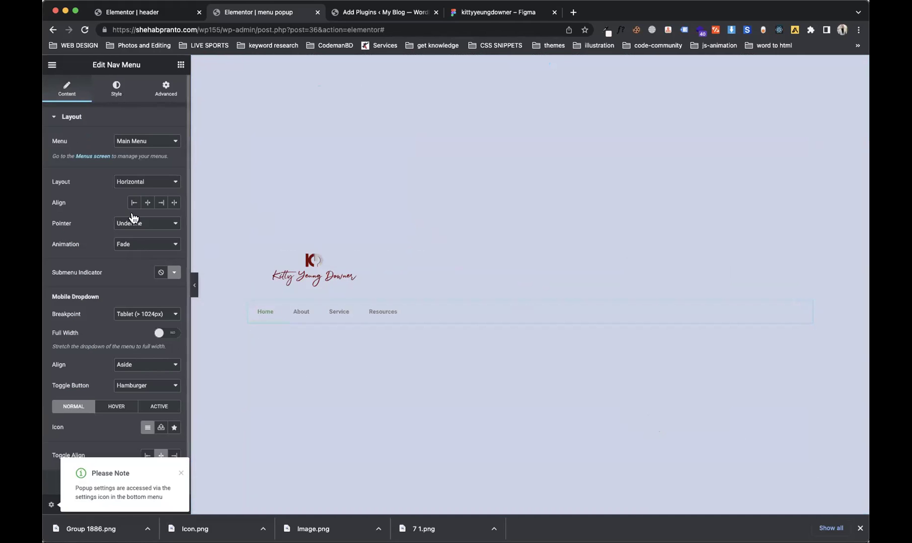
left_click(162, 181)
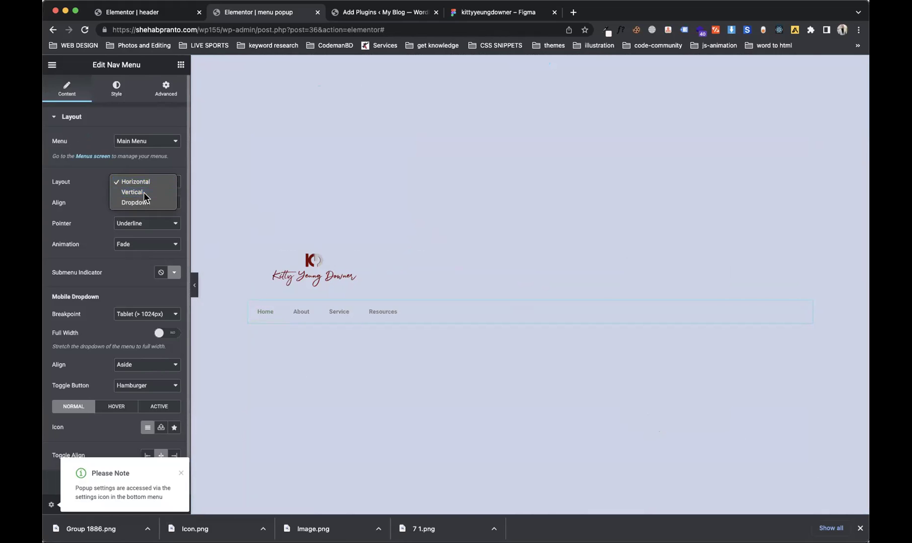
left_click(135, 192)
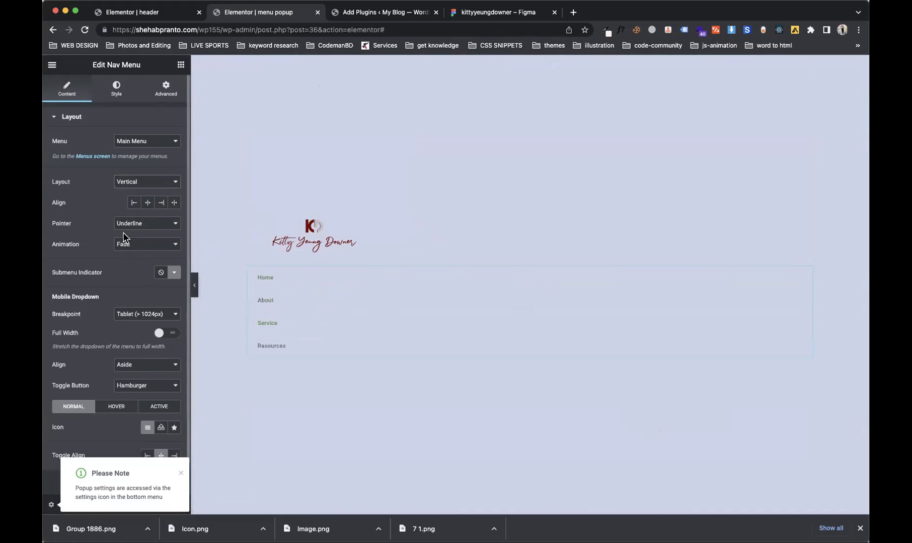
left_click(139, 246)
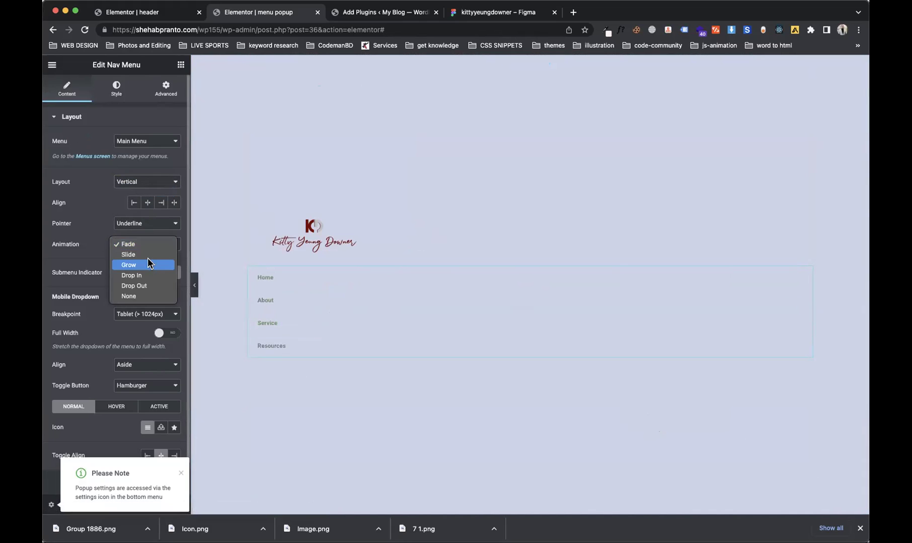
left_click(150, 297)
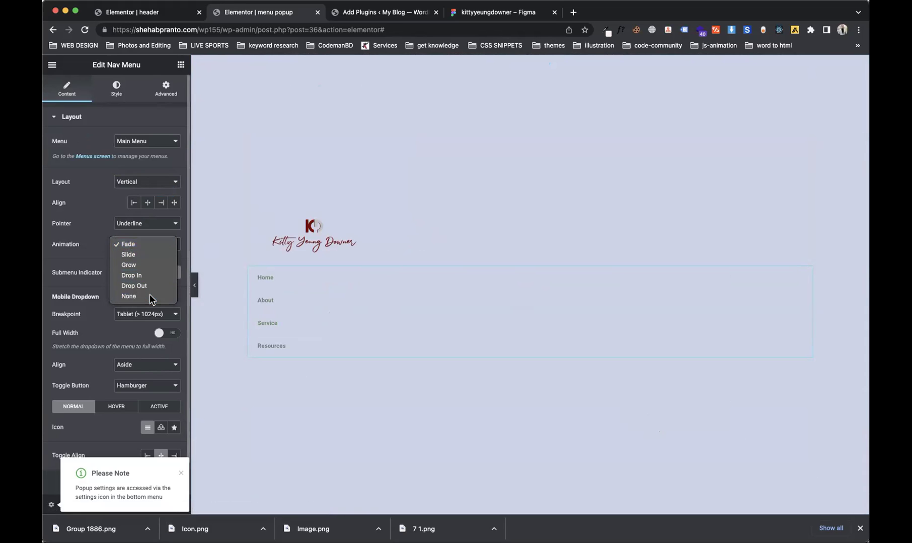
left_click(149, 230)
left_click(145, 222)
left_click(143, 220)
left_click(138, 214)
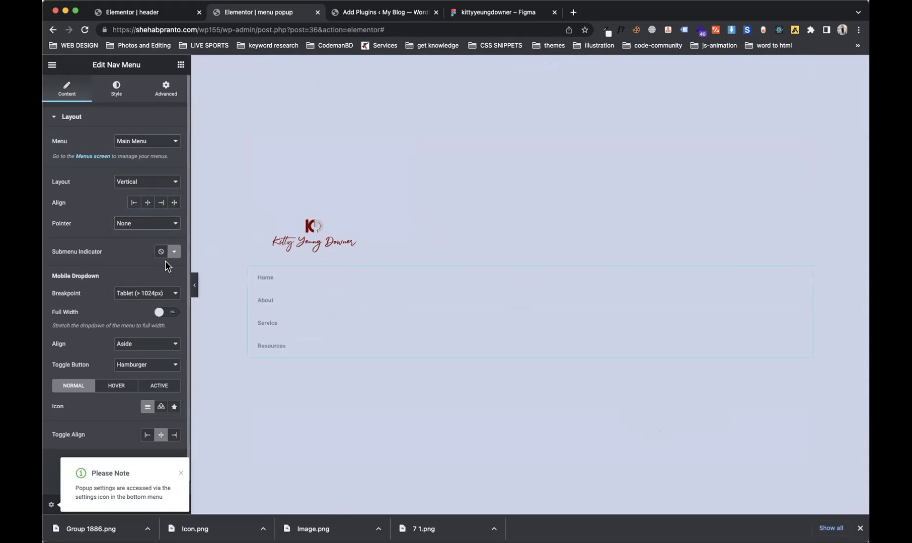
Step: Set the main menu typography to Rubik 600 at 70 px and Space Between to about 49
left_click(122, 96)
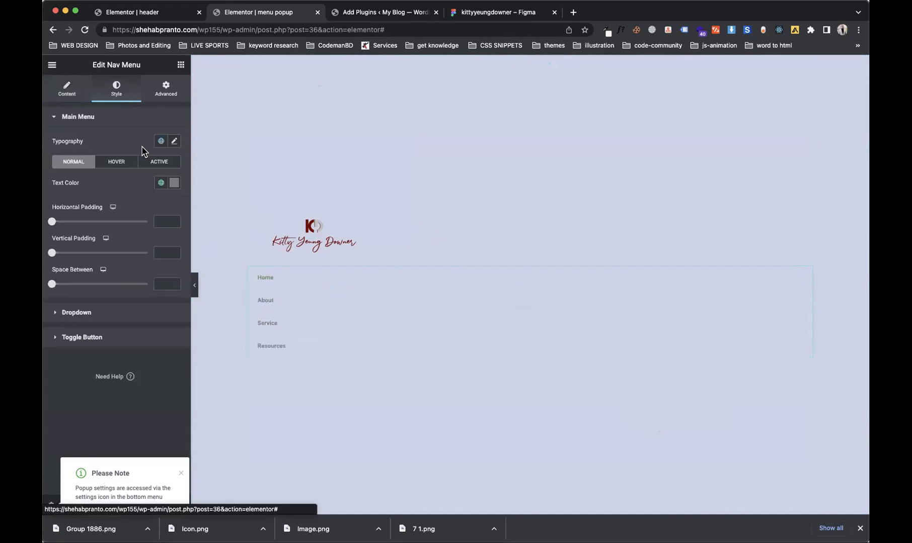
left_click(173, 141)
left_click(145, 188)
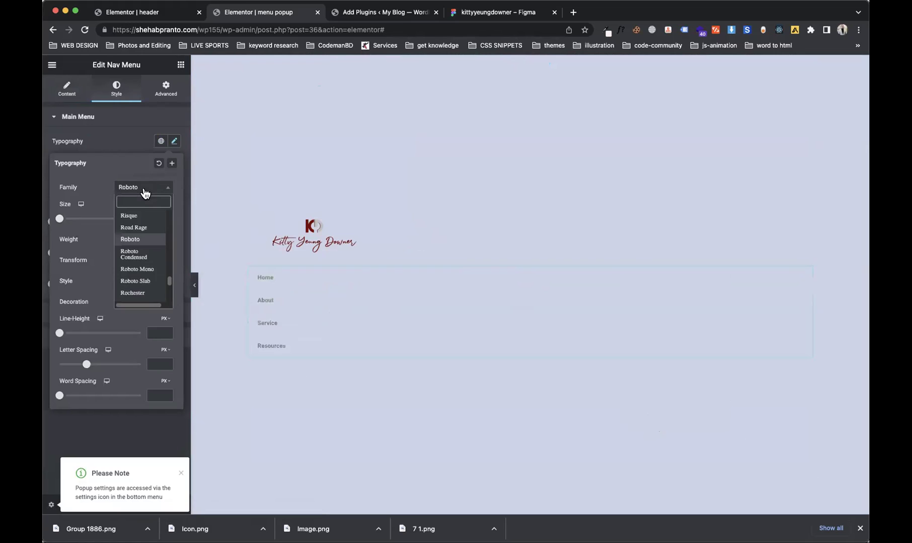
type("rub")
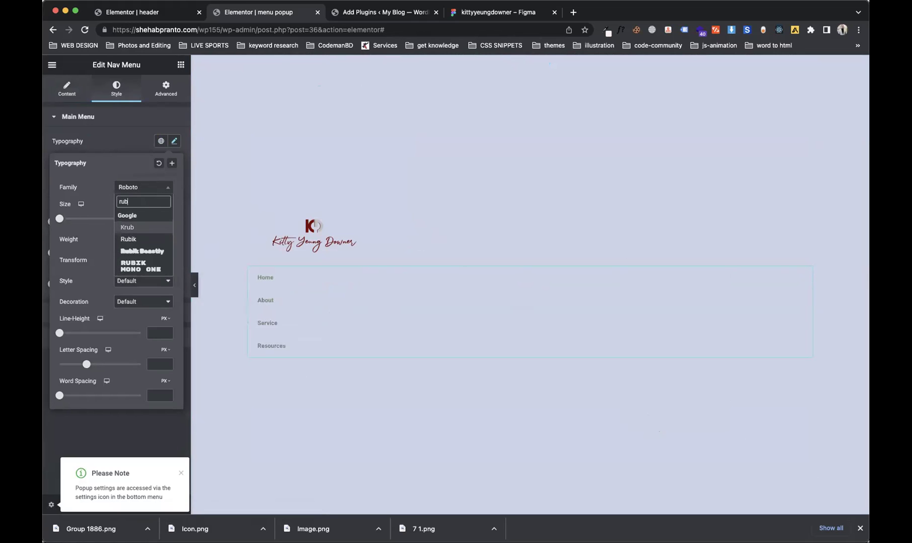
key("Down")
key("Return")
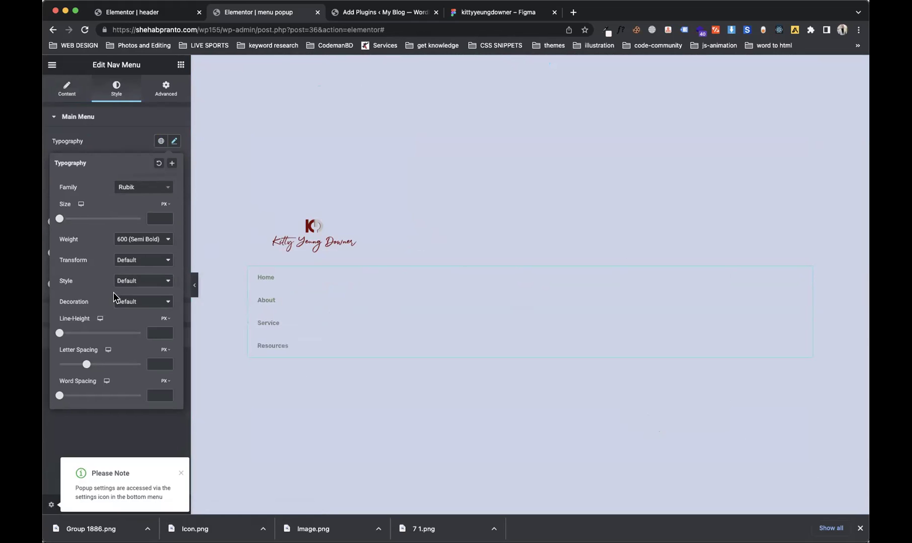
left_click_drag(60, 219, 88, 223)
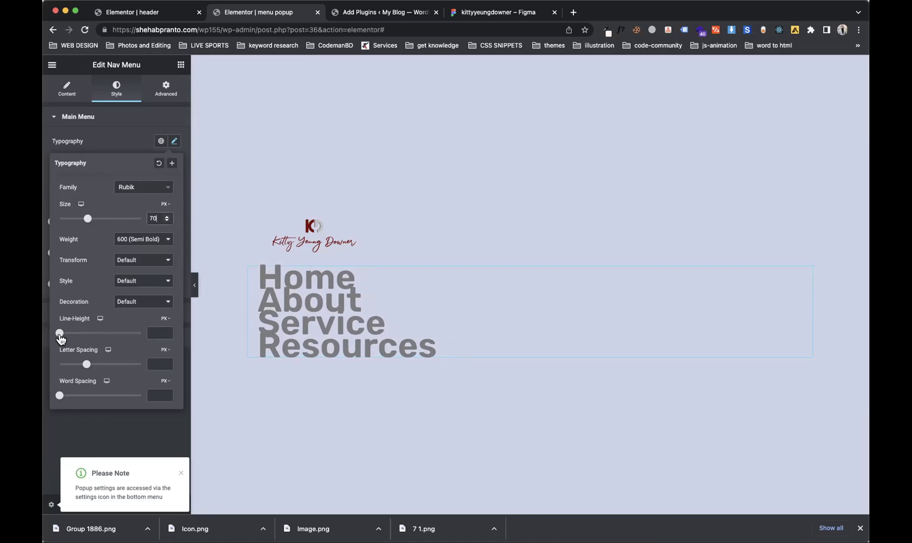
left_click(121, 139)
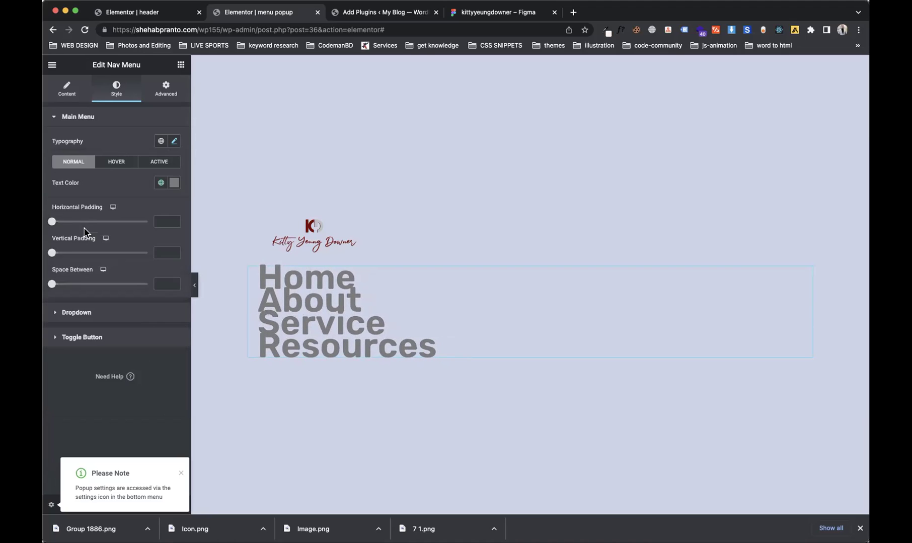
left_click_drag(52, 284, 101, 285)
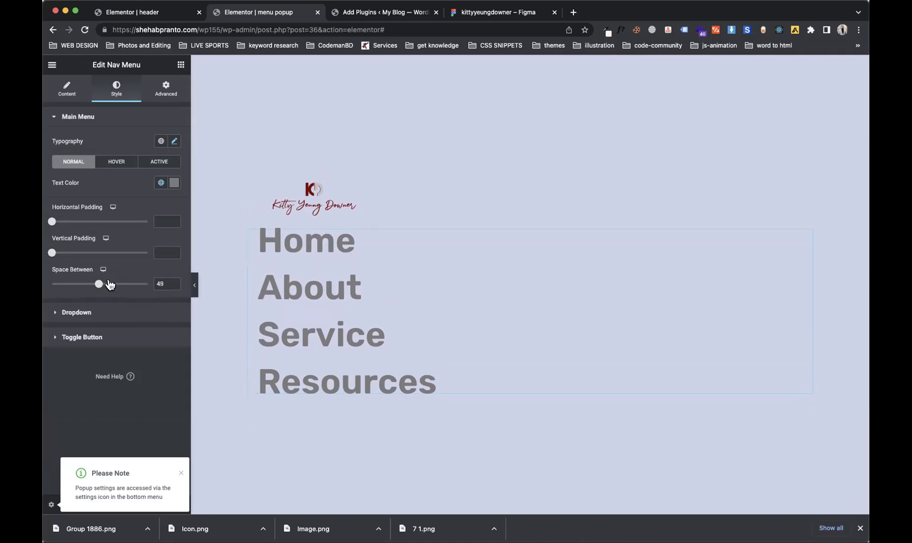
left_click(390, 190)
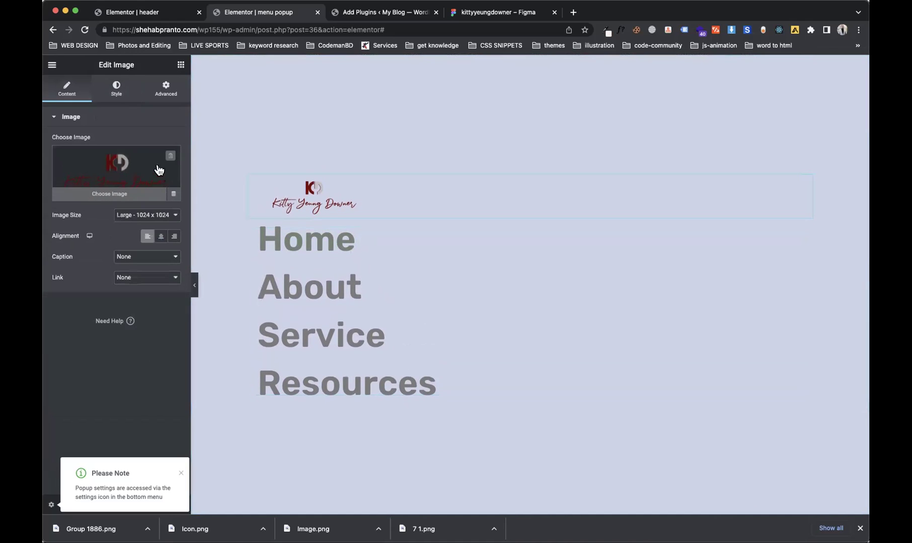
Step: Shrink the logo to about 28% width, then delete it from the popup
left_click(115, 86)
left_click_drag(51, 151, 78, 152)
right_click(399, 195)
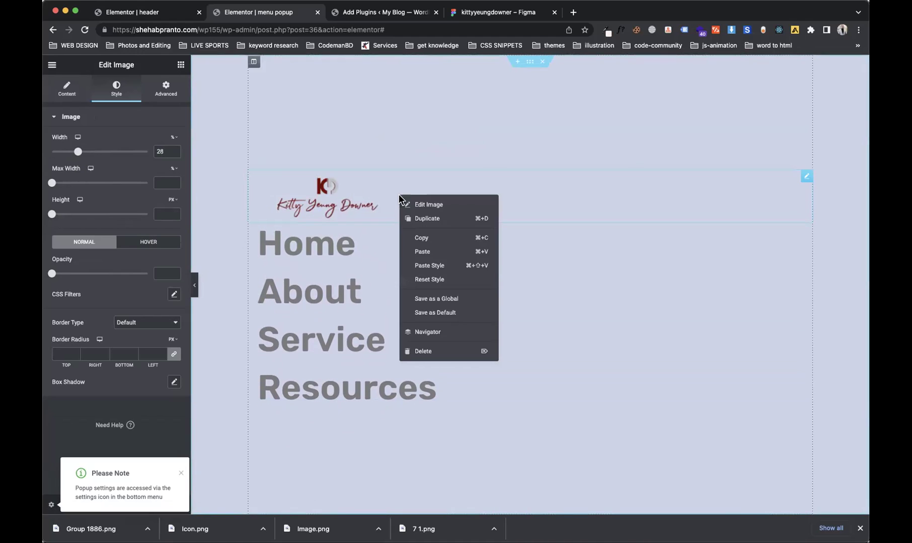
left_click(408, 353)
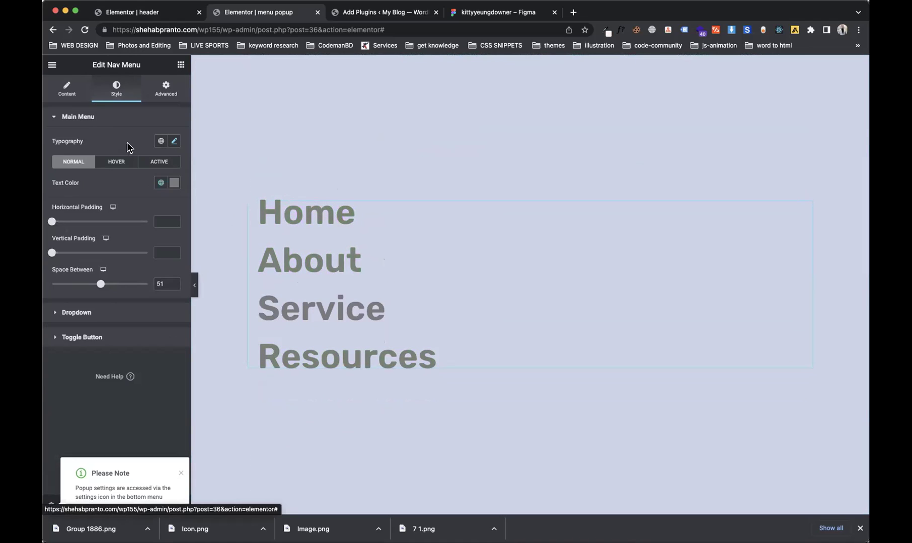
Step: Set the menu text colour to the dark #343434 global colour
left_click(158, 184)
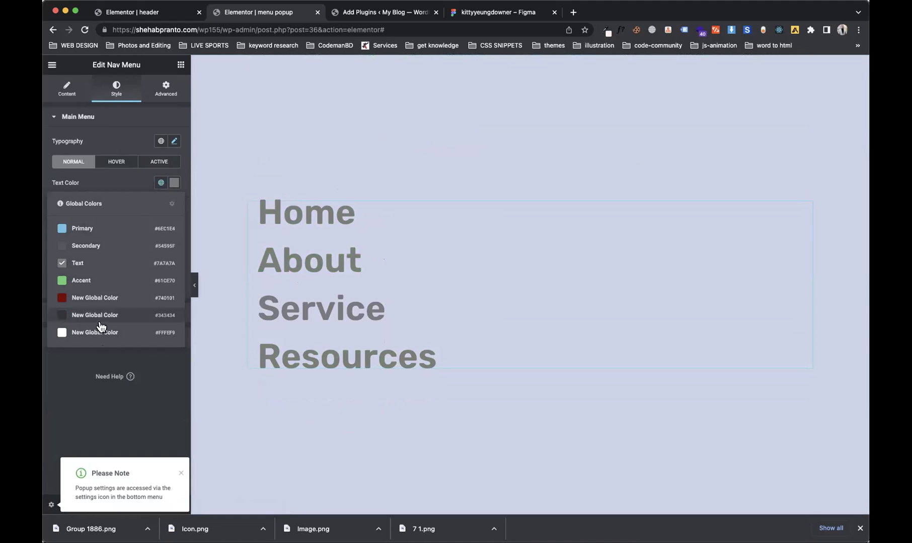
left_click(99, 322)
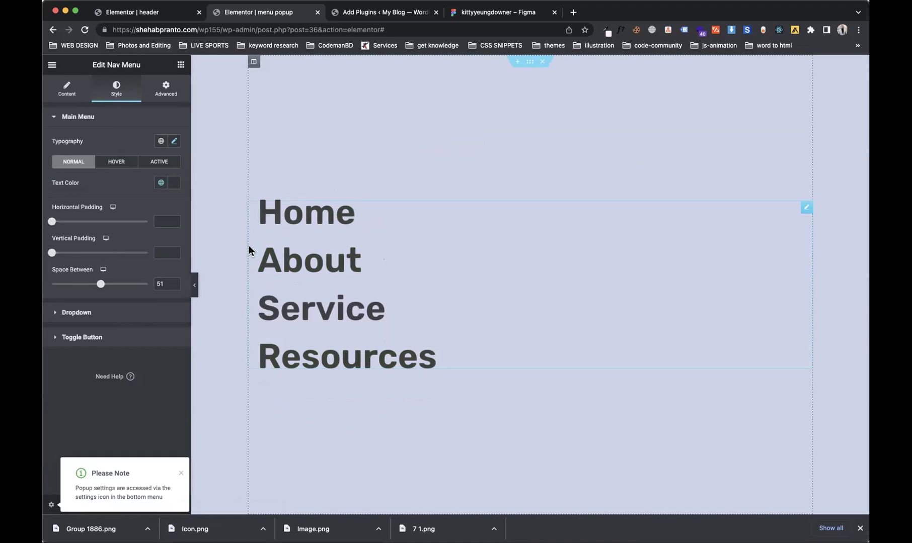
left_click(51, 504)
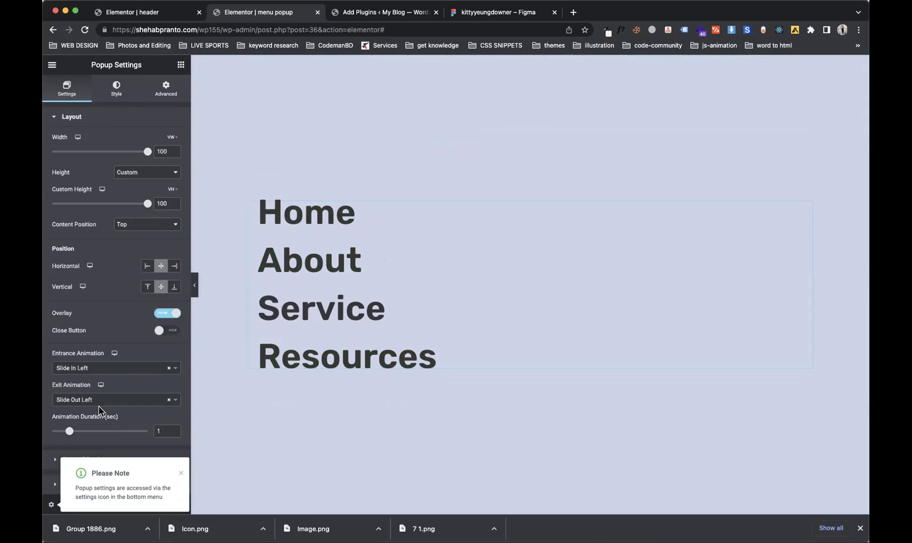
Step: Give the popup section a Classic white (#FFFFFF) background
left_click(124, 98)
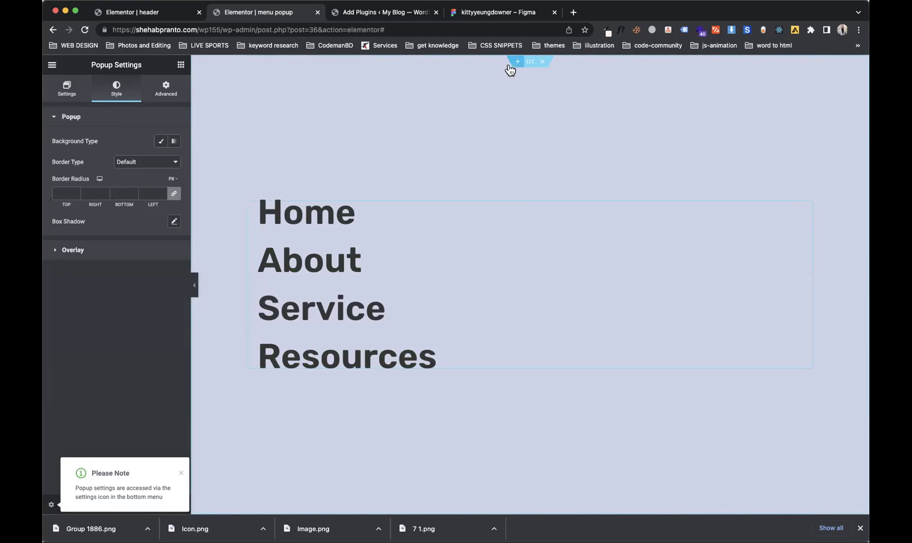
left_click(530, 62)
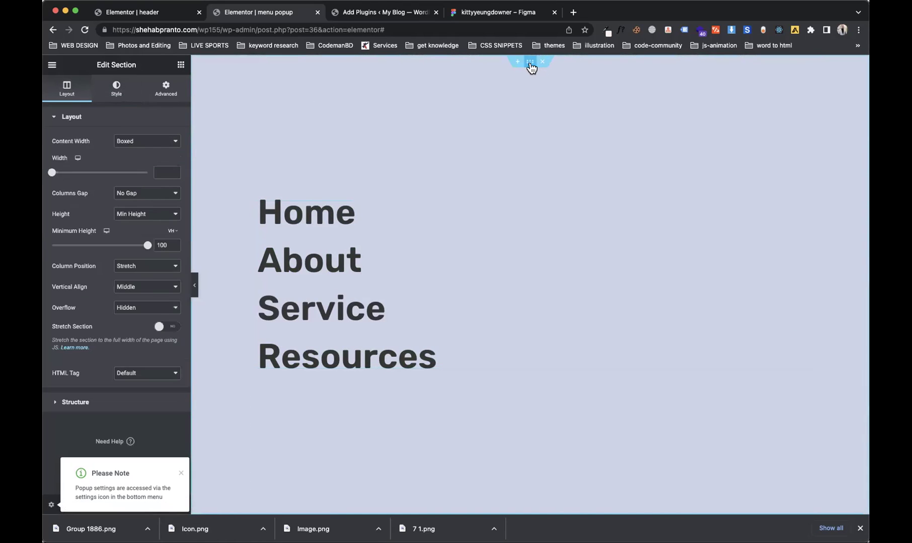
left_click(111, 97)
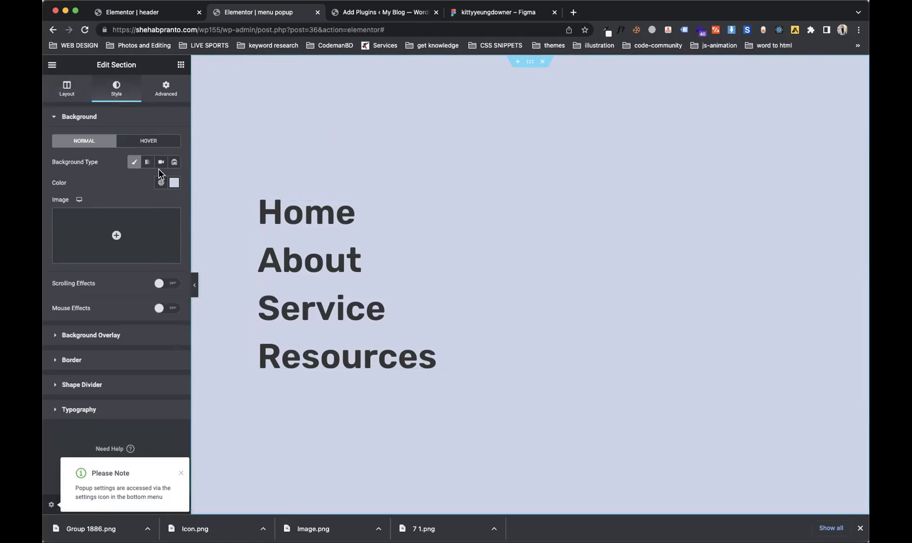
left_click(147, 162)
left_click(132, 162)
left_click(174, 183)
left_click(61, 220)
left_click(113, 181)
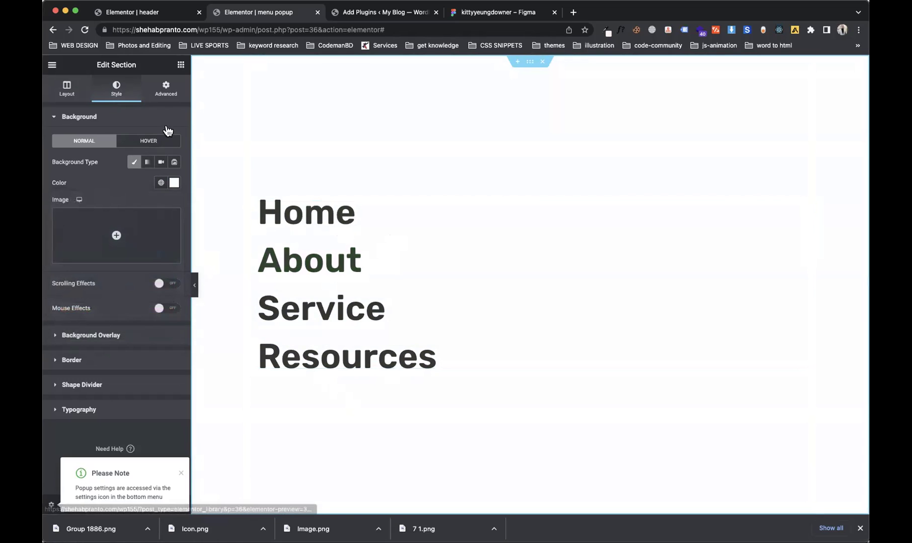
Step: Set the menu's hover text colour to the global dark red
left_click(315, 223)
left_click(116, 161)
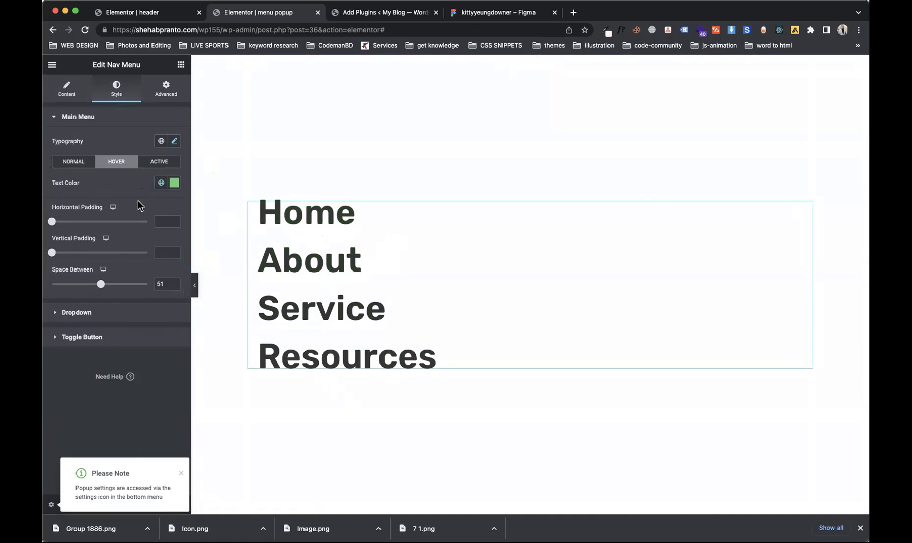
left_click(161, 183)
left_click(116, 297)
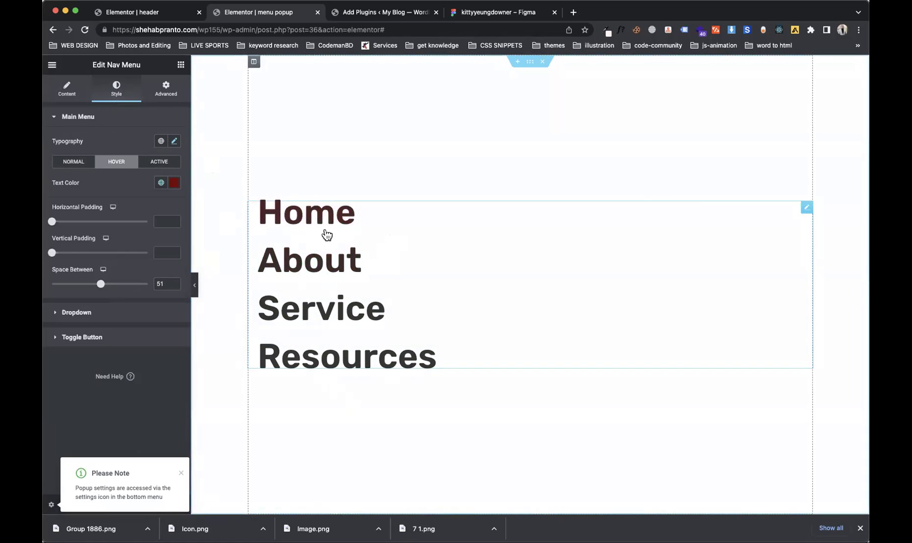
left_click(181, 64)
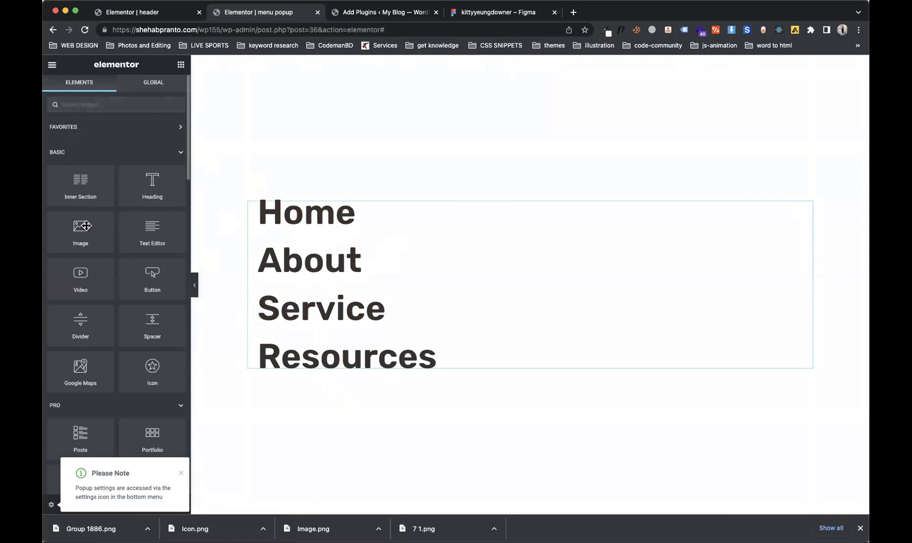
Step: Add a left-aligned Social Icons widget below Resources, coloured with the #343434 global colour
left_click(57, 110)
type("icon")
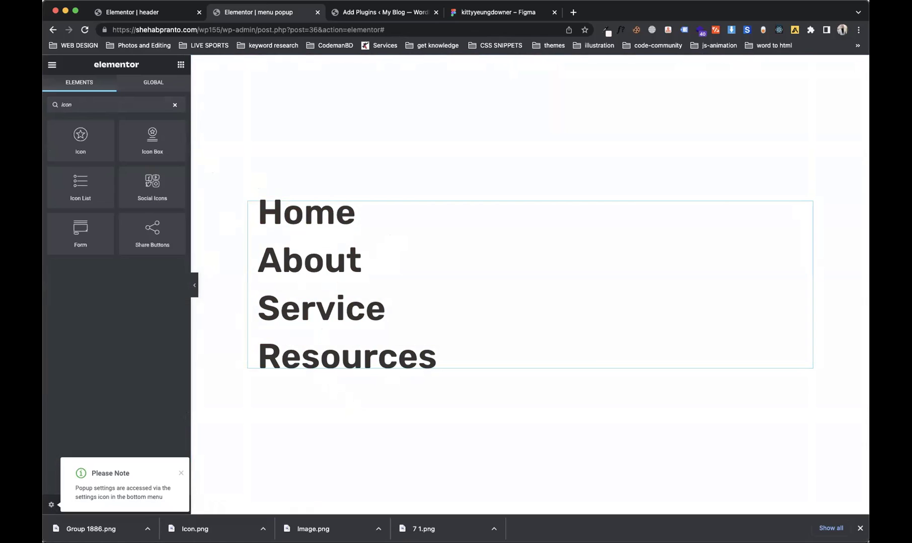
left_click_drag(136, 194, 355, 337)
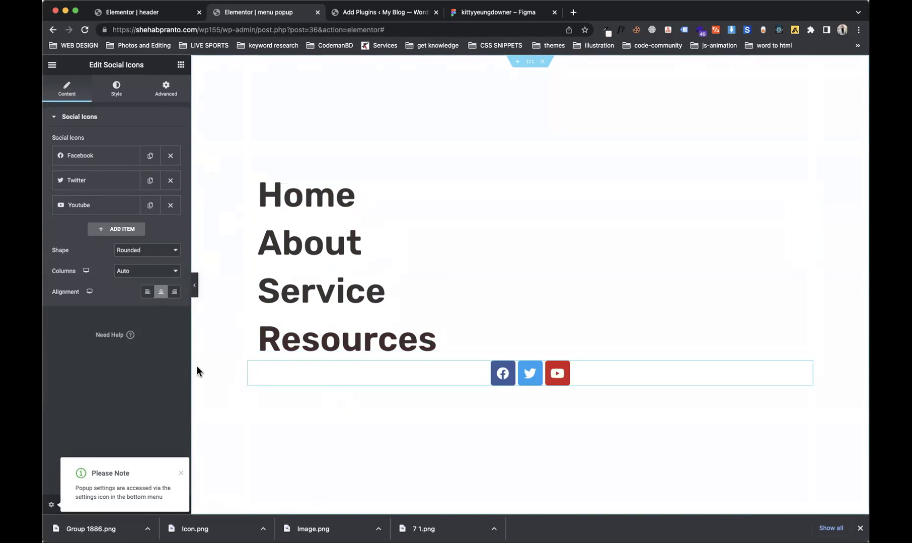
left_click(147, 296)
left_click(117, 90)
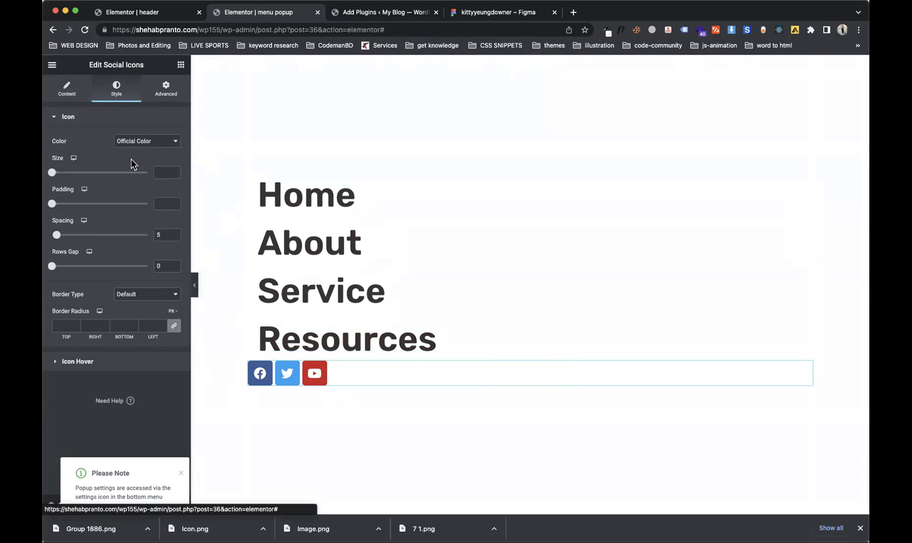
left_click(146, 142)
left_click(146, 142)
left_click(143, 141)
left_click(142, 152)
left_click(160, 162)
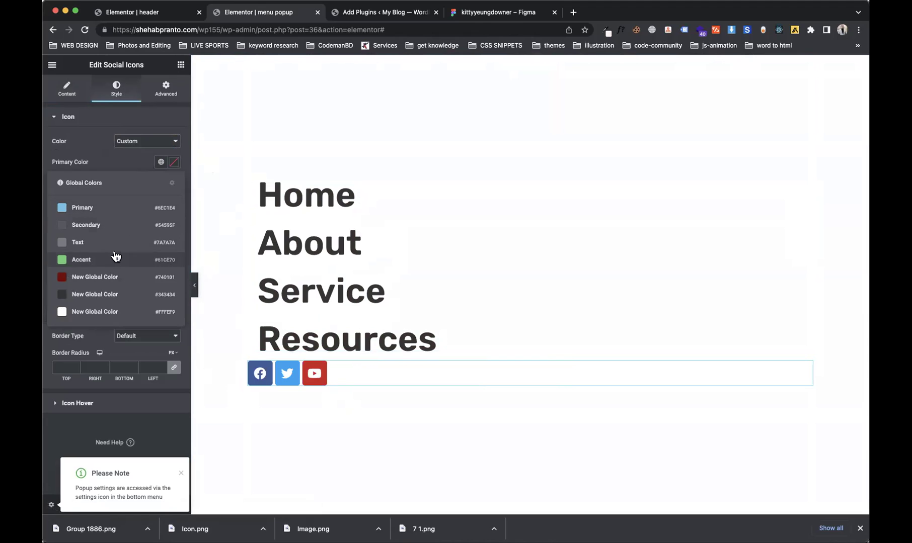
left_click(119, 293)
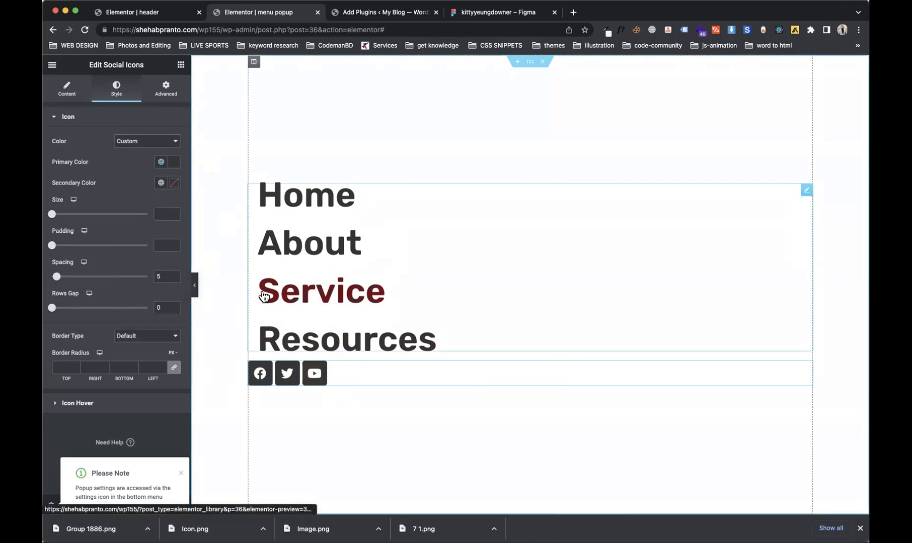
Step: Review the Nav Menu's Advanced, Content and Style settings
left_click(168, 92)
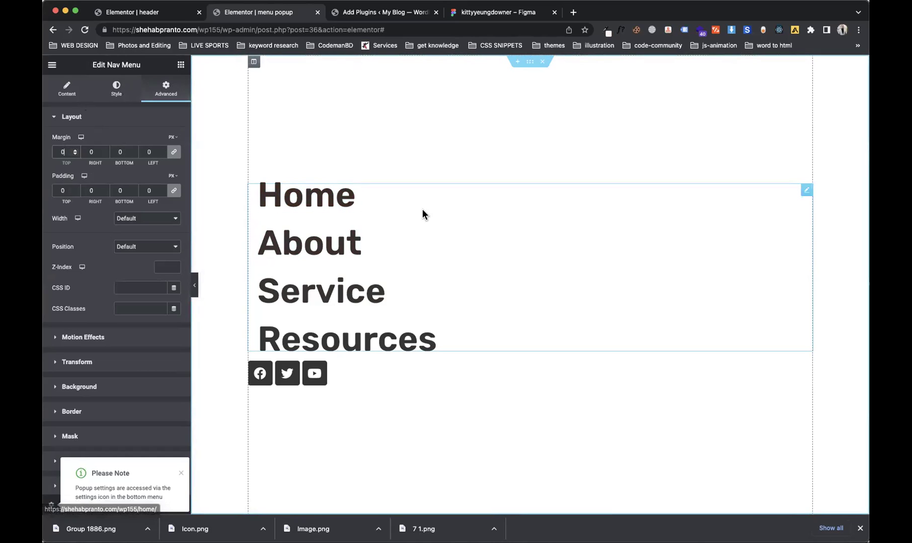
left_click(77, 95)
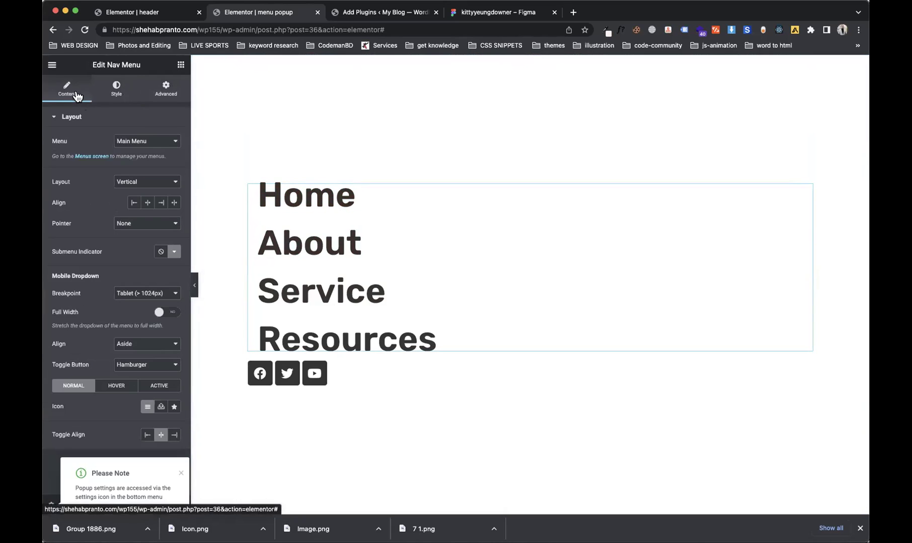
left_click(116, 90)
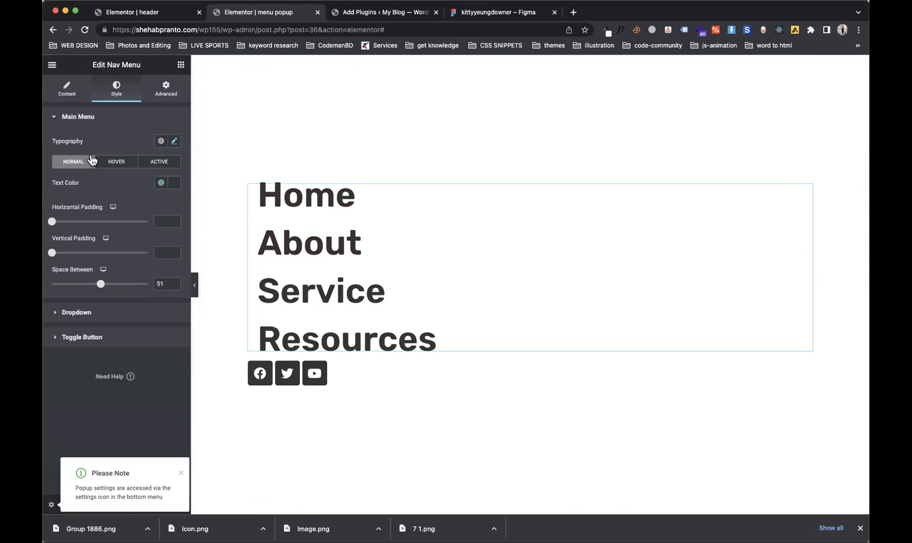
left_click(98, 115)
left_click(91, 123)
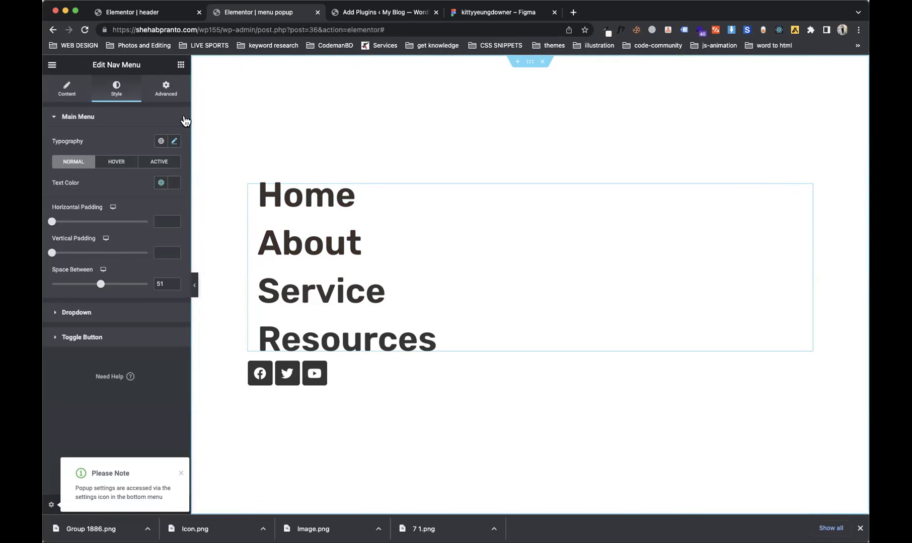
left_click(177, 101)
Step: Give the Nav Menu an unlinked margin in percent with left set to -2
left_click(175, 154)
left_click(173, 139)
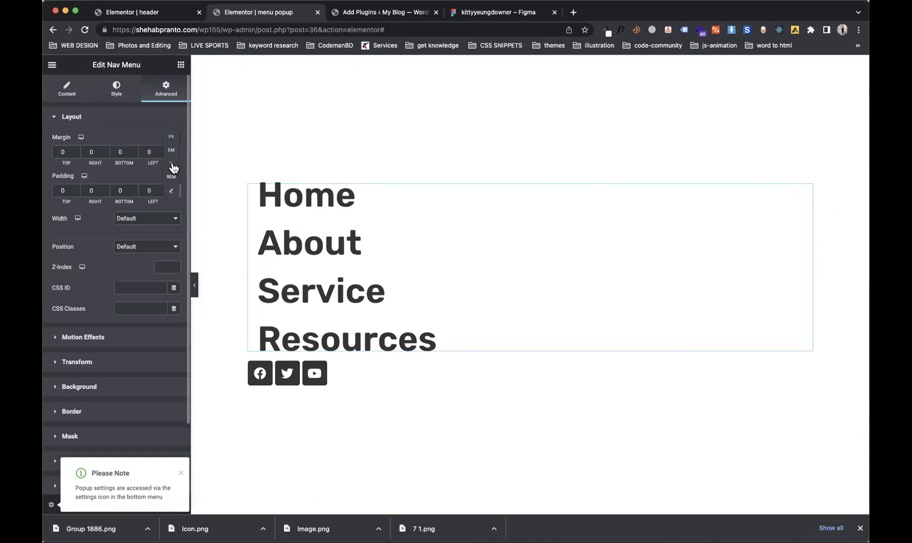
left_click(170, 167)
left_click(150, 151)
type("-2")
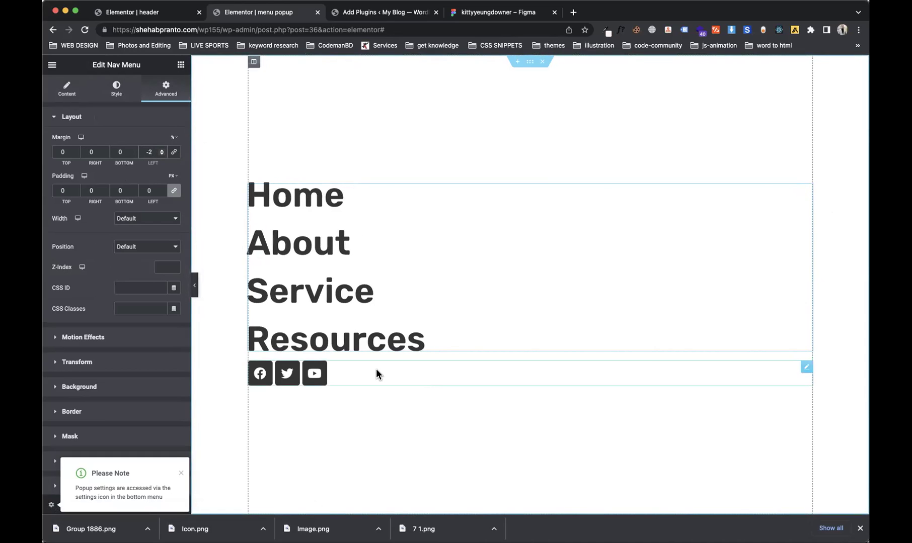
Step: Give the social icons square corners, a 3% top margin and spacing of 25
left_click(376, 371)
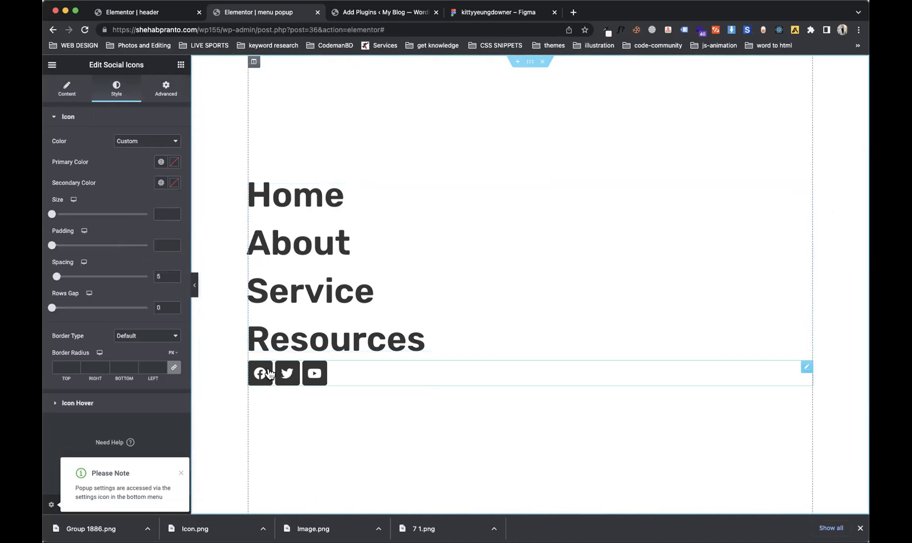
left_click(174, 371)
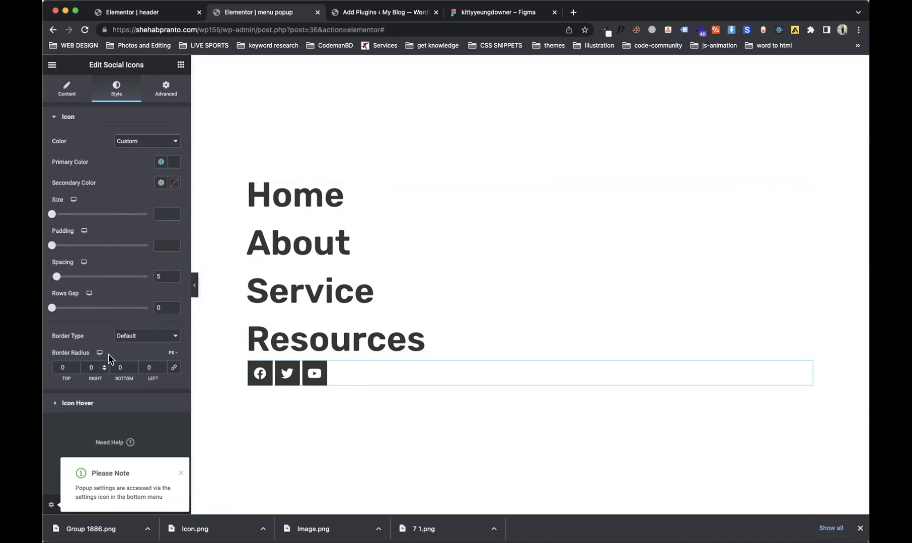
left_click(167, 96)
left_click(174, 153)
left_click(65, 151)
type("2")
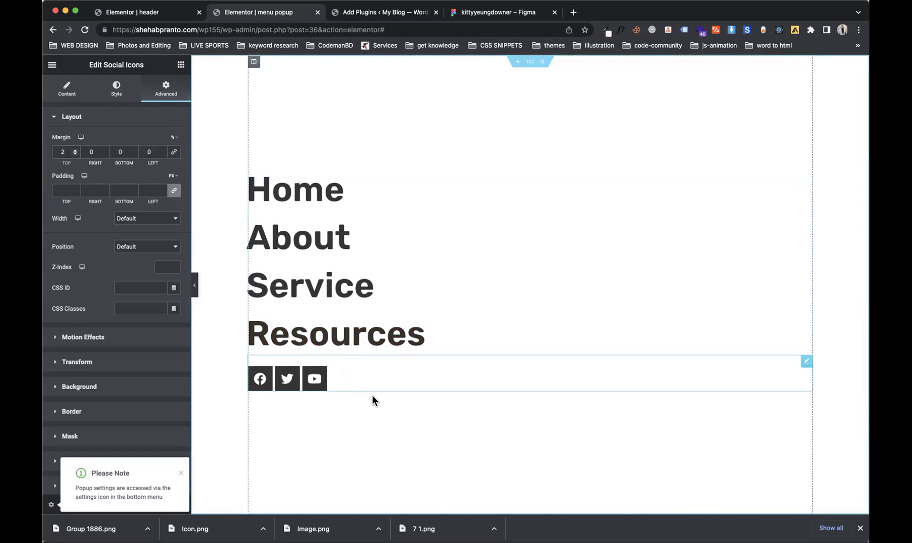
key("Up")
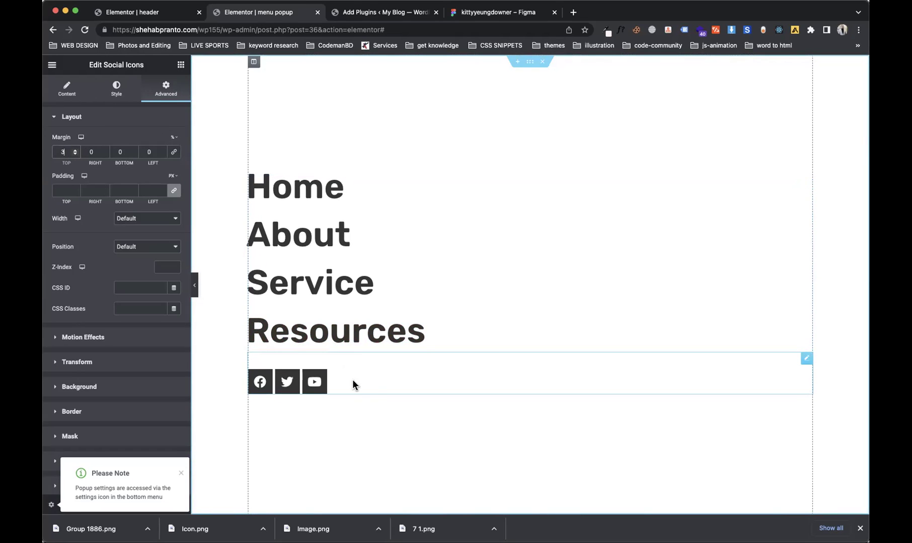
left_click(111, 89)
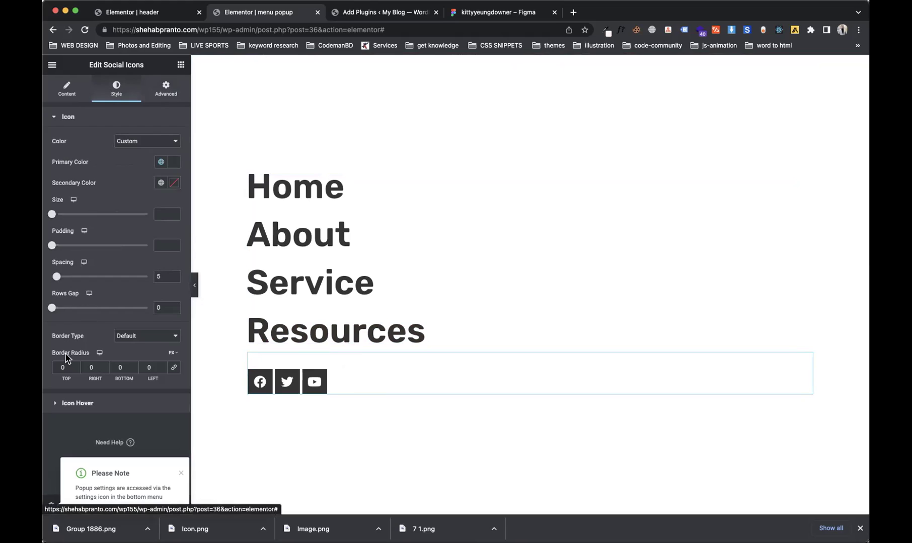
left_click_drag(52, 315, 78, 282)
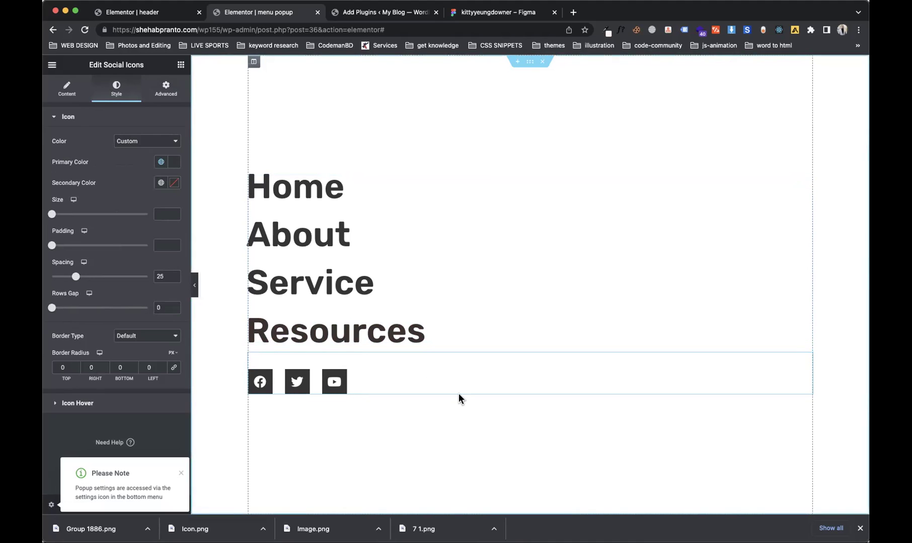
Step: Add a two-item Icon List below the social icons, with a phone icon on the first item
left_click(181, 65)
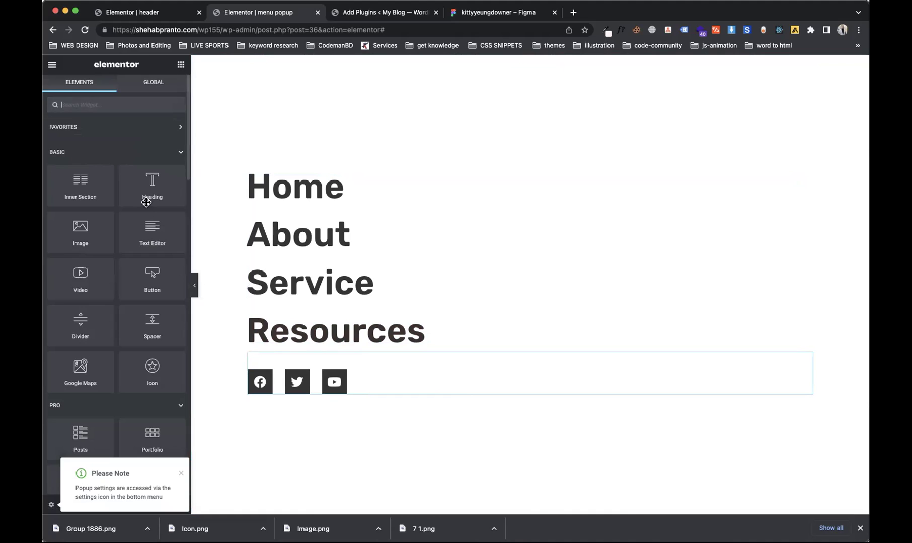
type("icon")
left_click_drag(81, 186, 324, 388)
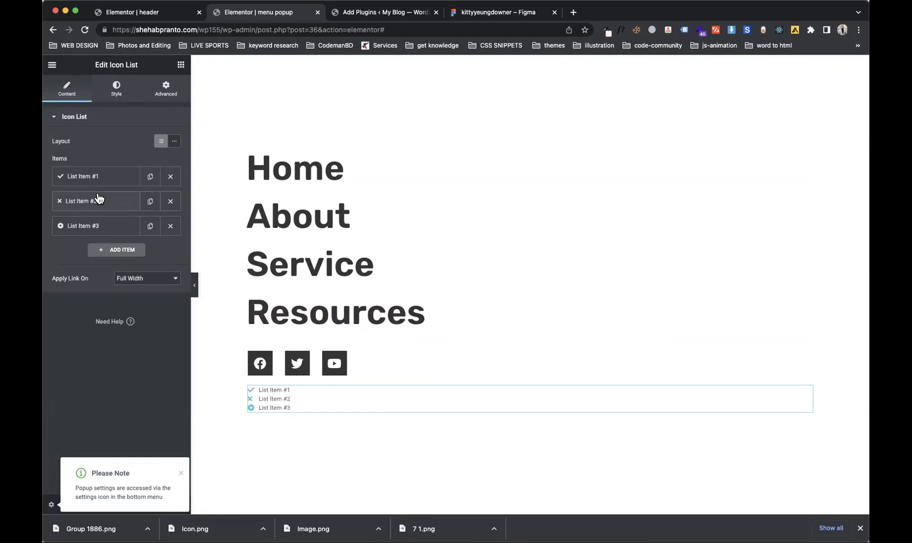
left_click(170, 226)
left_click(104, 185)
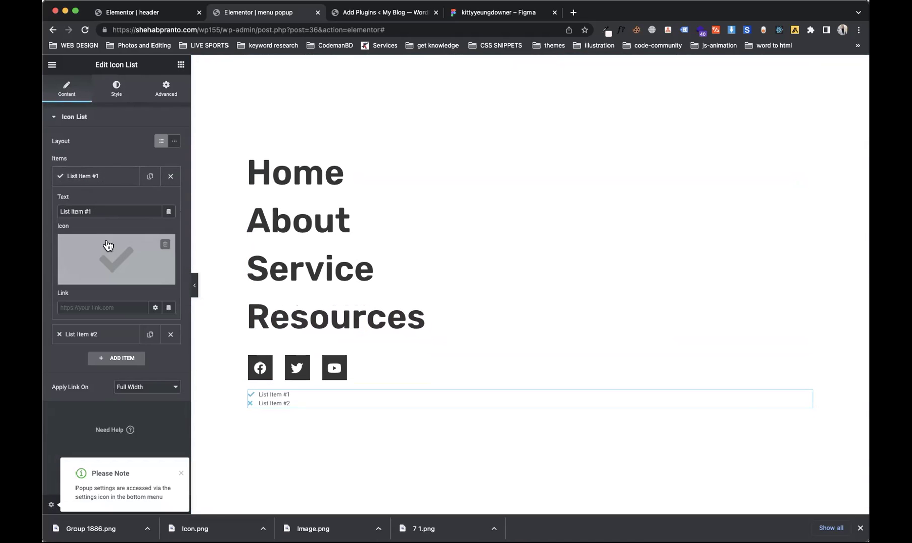
left_click(107, 247)
left_click(412, 130)
type("phone")
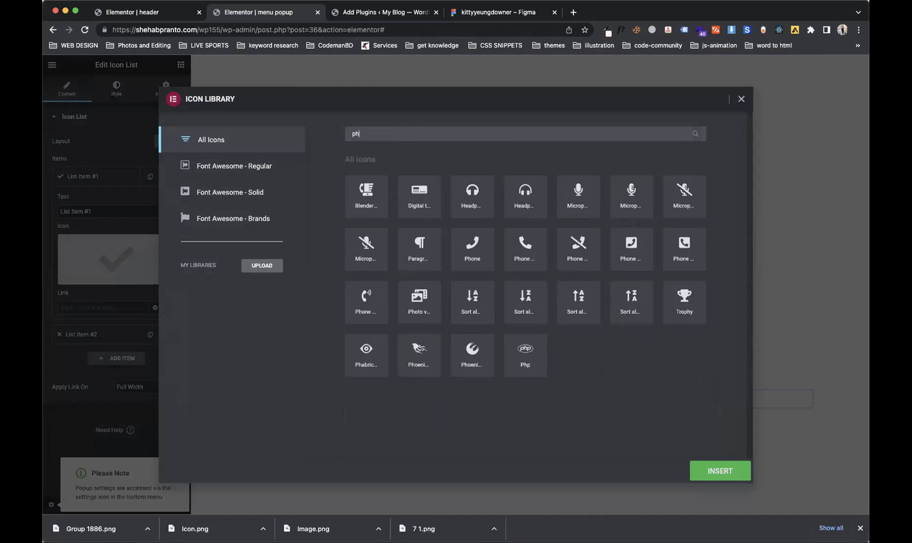
left_click(418, 256)
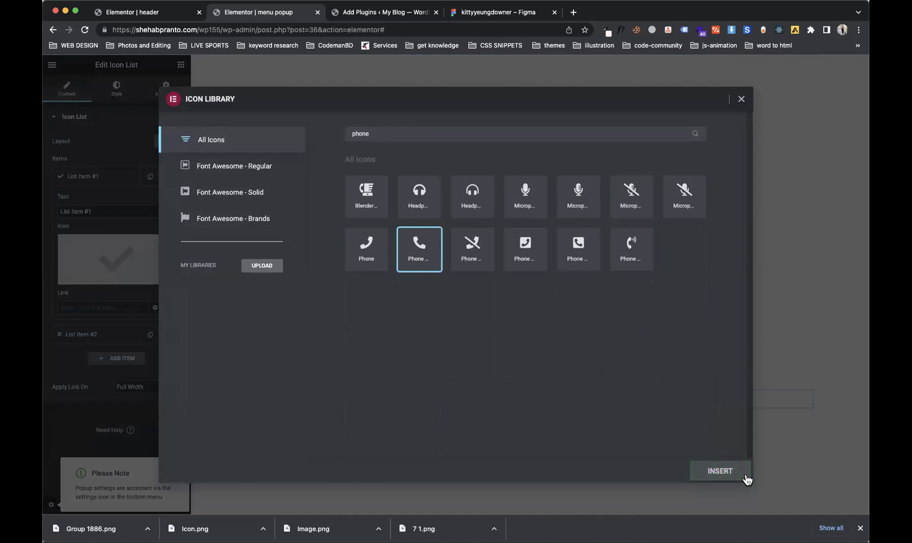
left_click(744, 477)
left_click(121, 184)
Step: Find the Envelope icon in the Icon Library and insert it on the second list item
left_click(103, 200)
left_click(118, 287)
left_click(415, 132)
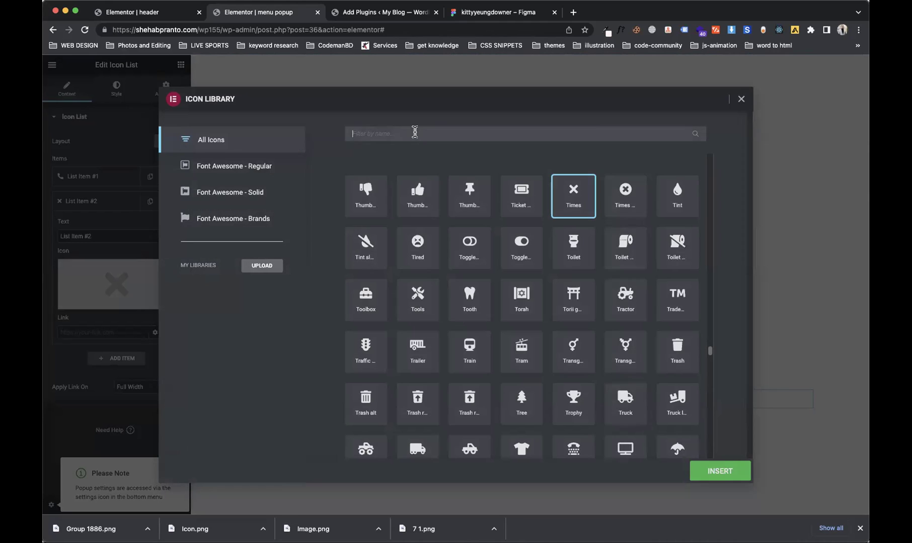
type("mai")
key("BackSpace")
key("BackSpace")
key("BackSpace")
type("mes")
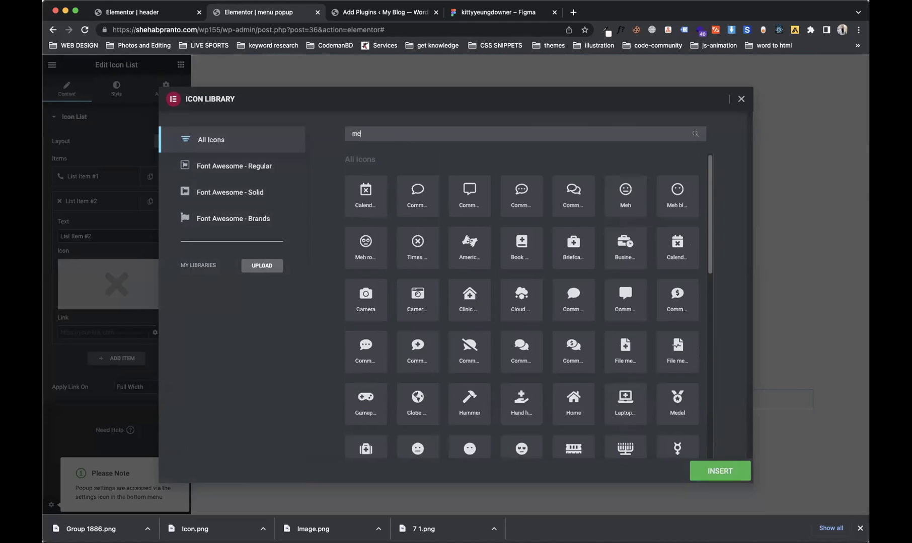
key("BackSpace")
key("BackSpace")
key("BackSpace")
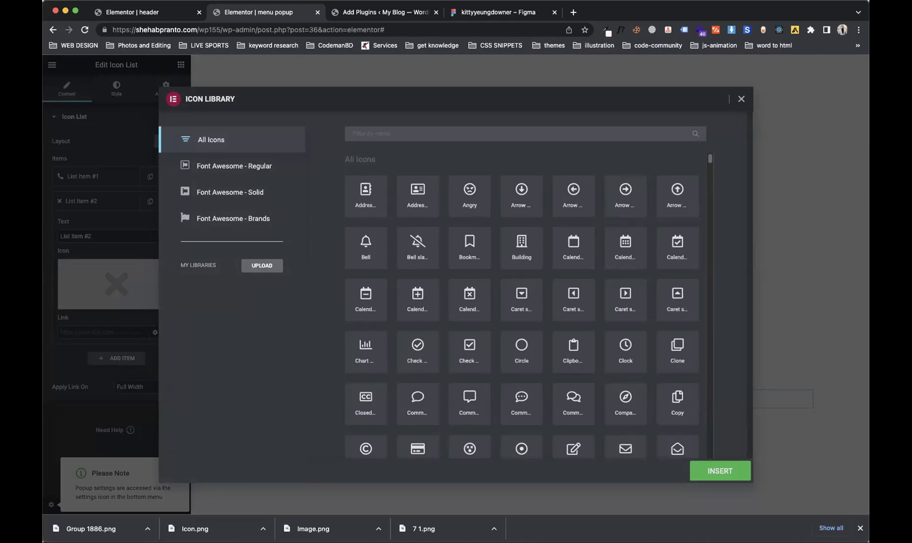
type("mail")
key("BackSpace")
key("BackSpace")
key("BackSpace")
key("BackSpace")
type("env")
key("BackSpace")
type("nv")
left_click(472, 196)
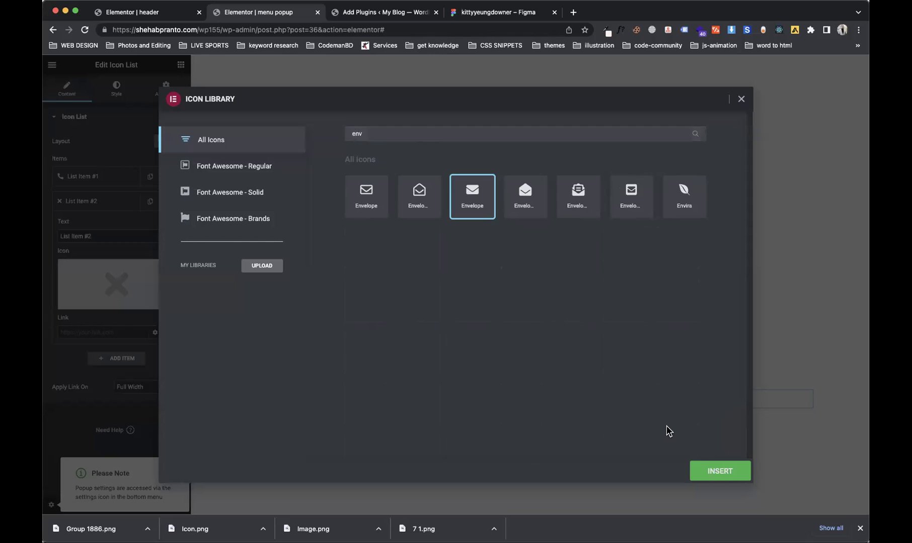
left_click(712, 470)
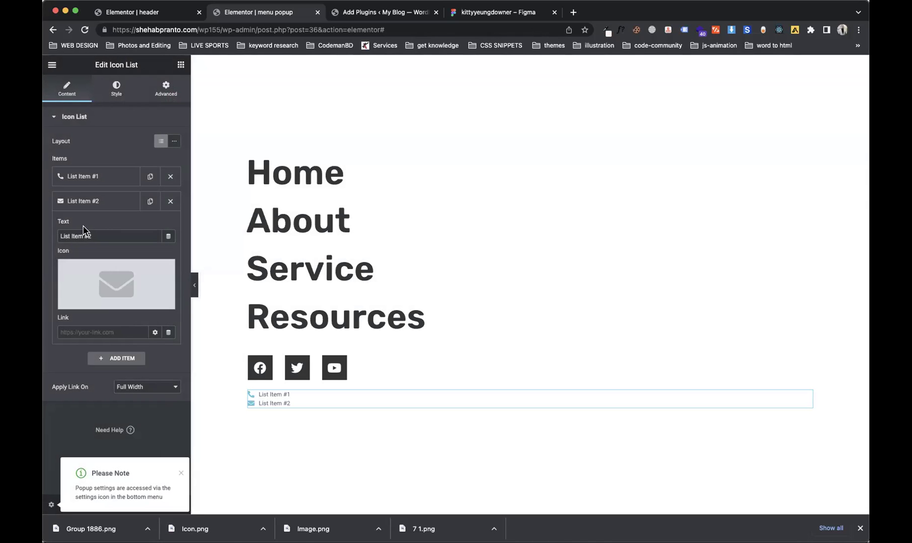
Step: Set the second item's text to the contact e-mail address, linked via mailto:
left_click(96, 235)
triple_click(98, 235)
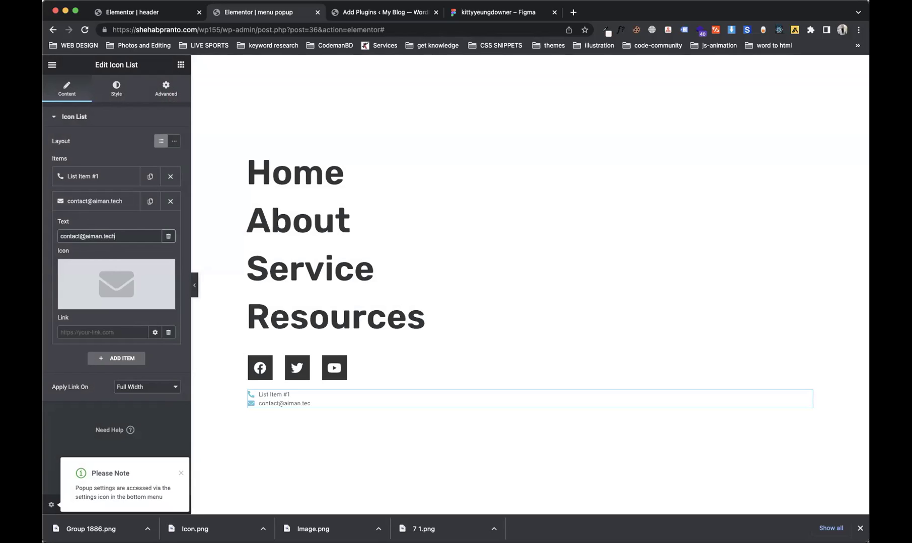
key("super+a")
key("super+c")
left_click(90, 328)
type("mailto:")
key("super+v")
Step: Set the first item's text to the phone number, linked via tel:
left_click(102, 200)
left_click(98, 179)
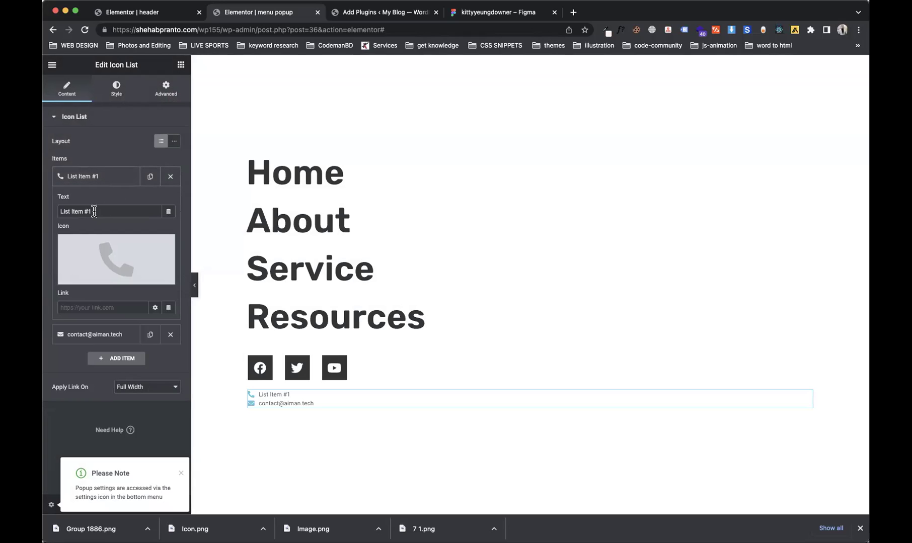
triple_click(108, 206)
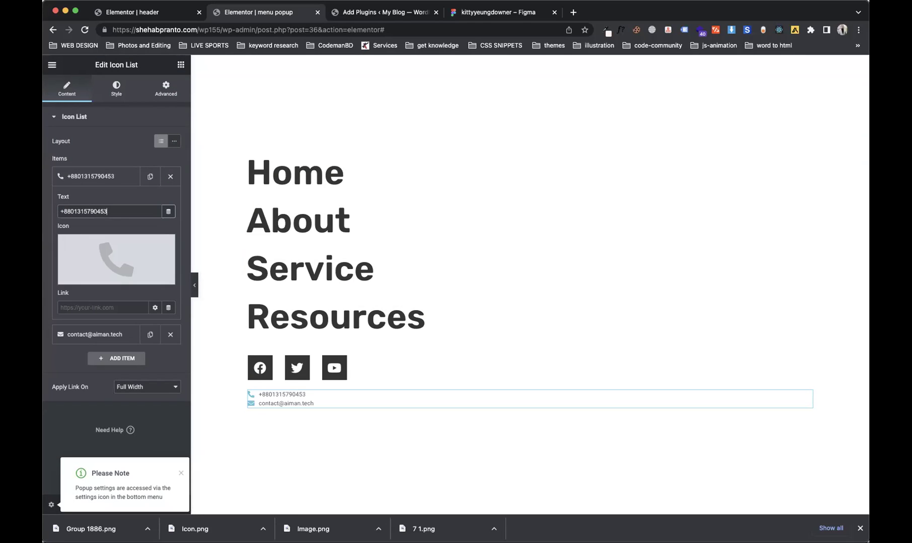
double_click(102, 210)
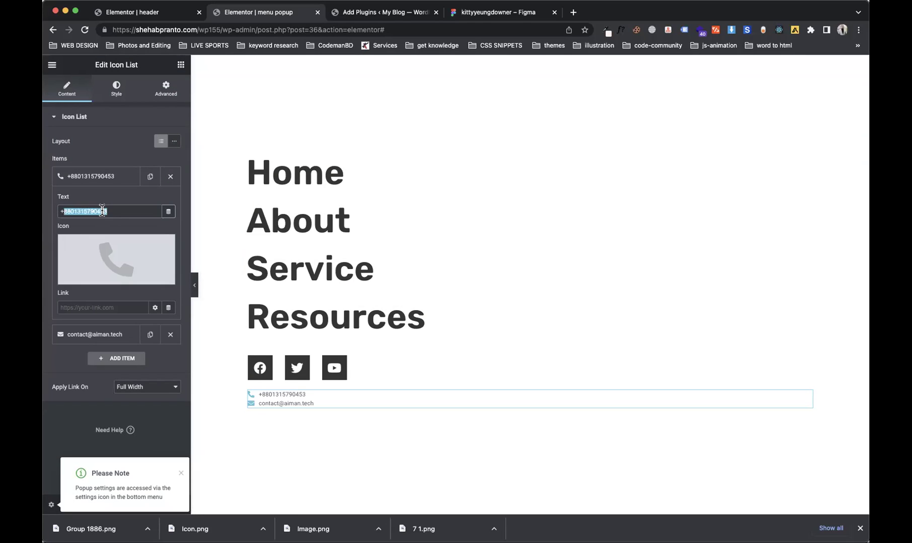
left_click(57, 308)
type("tel")
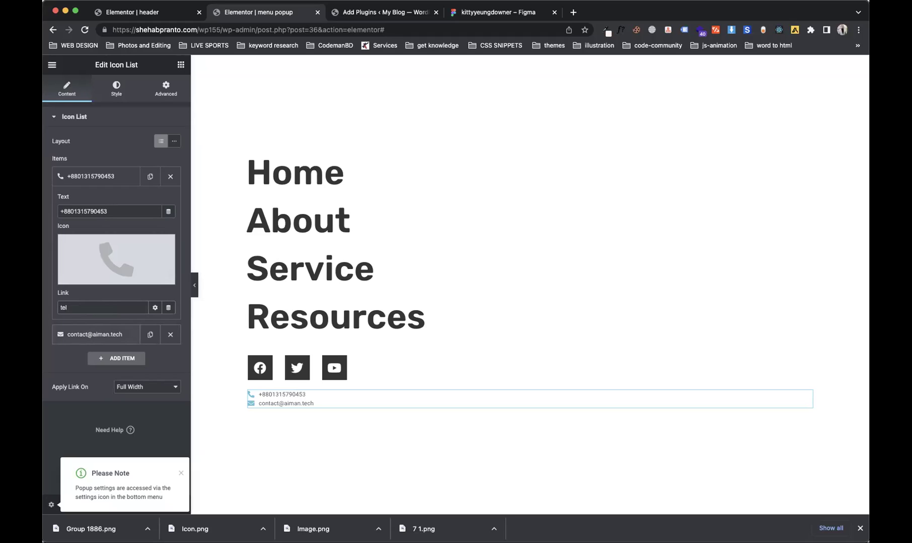
type(":")
key("cmd+v")
left_click(181, 473)
Step: Dismiss the publish settings and set the contact list layout to Inline
left_click(154, 504)
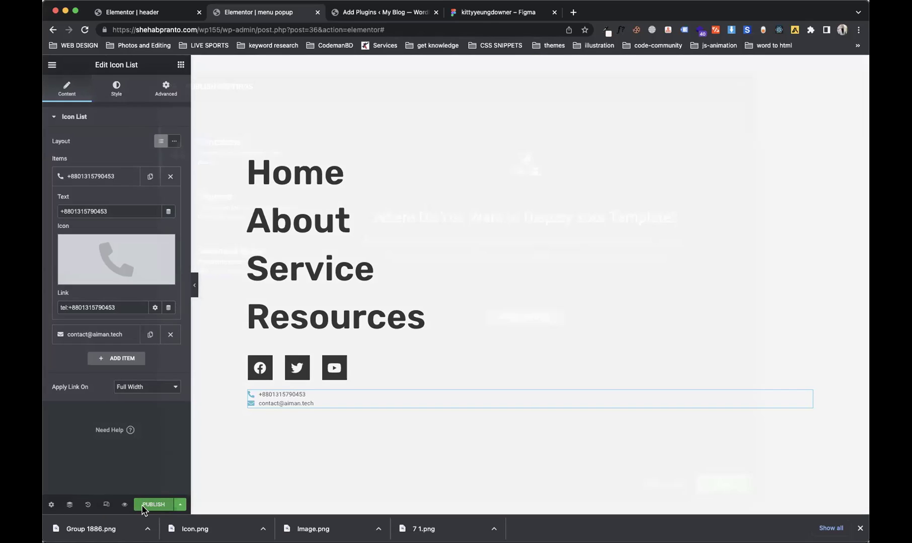
left_click(742, 86)
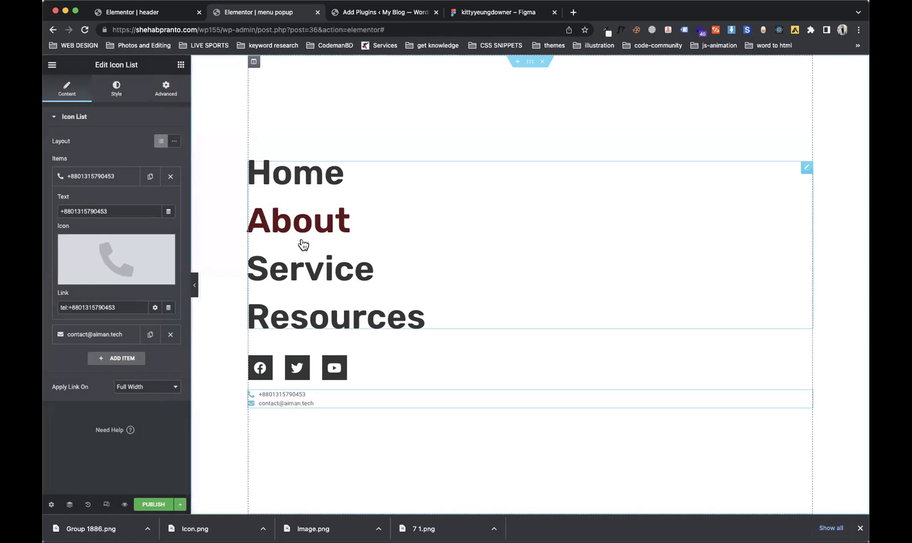
left_click(80, 177)
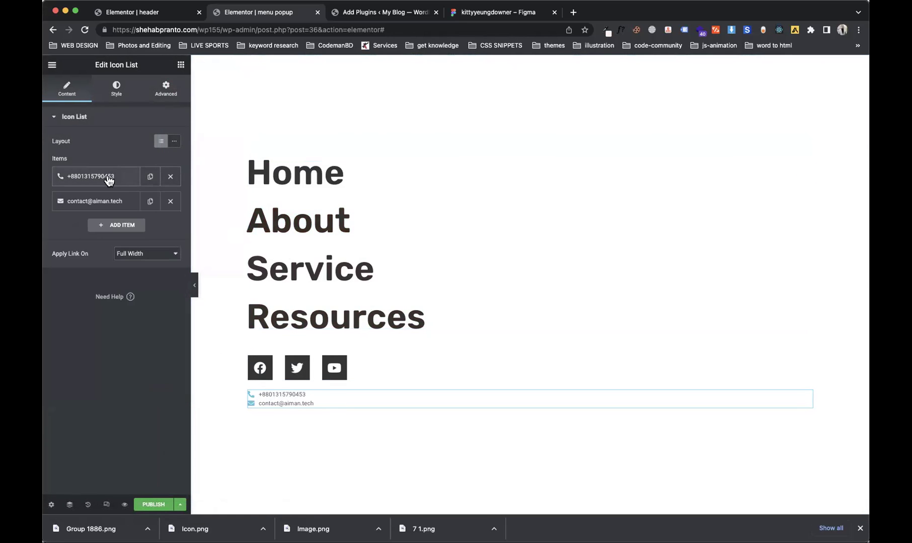
left_click(117, 91)
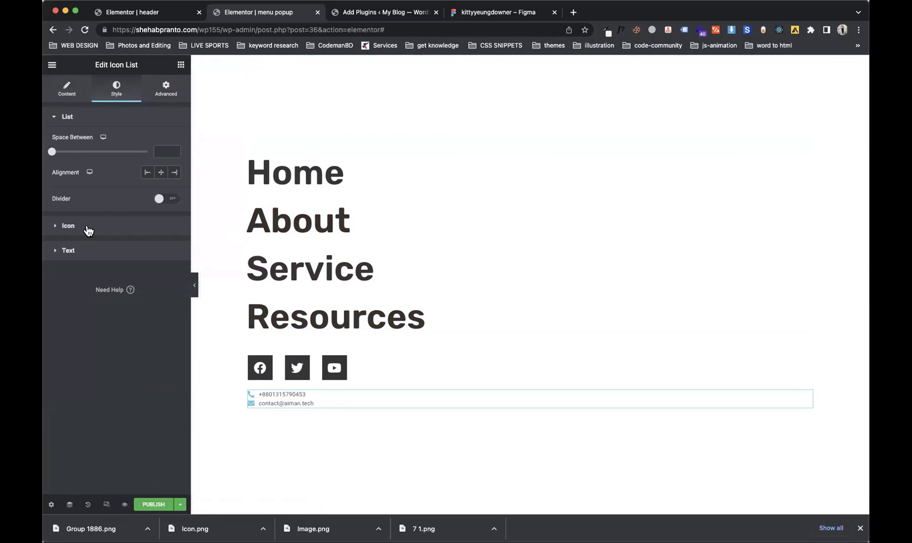
left_click(75, 96)
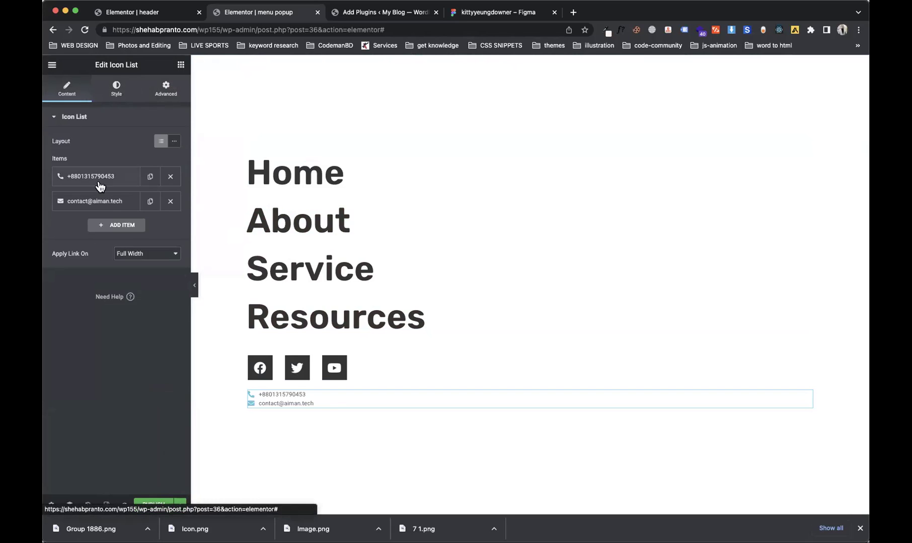
left_click(174, 141)
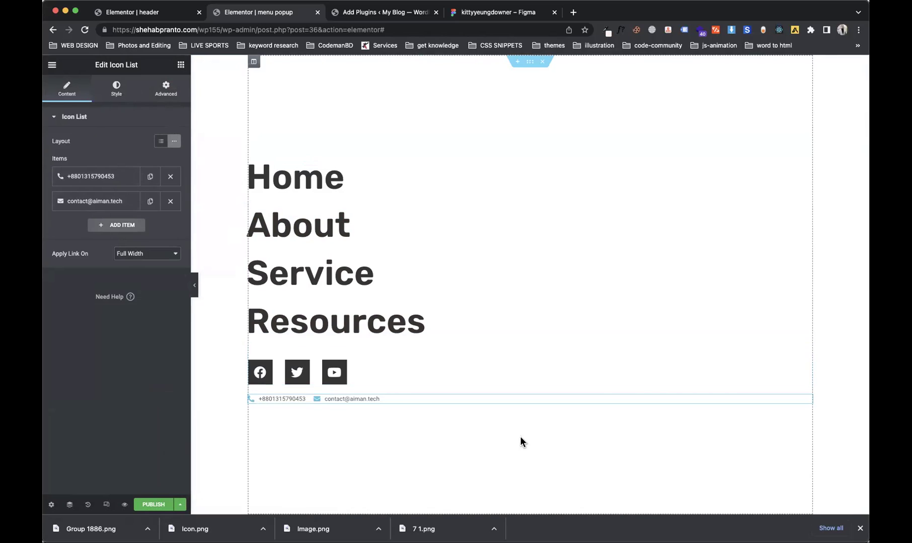
Step: Make the contact icons 24 px in the dark-red global colour
left_click(116, 95)
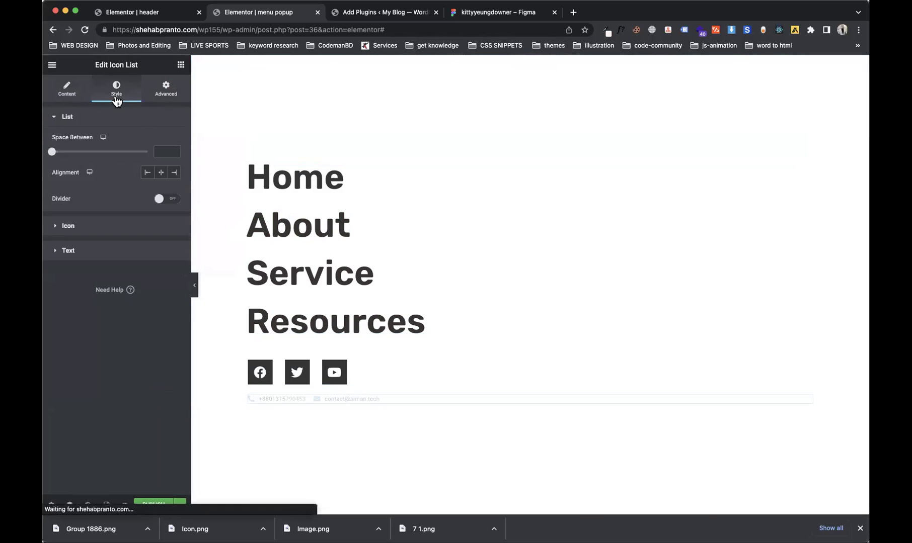
left_click(102, 230)
left_click_drag(61, 222, 76, 223)
left_click(163, 218)
key("Down")
key("Down")
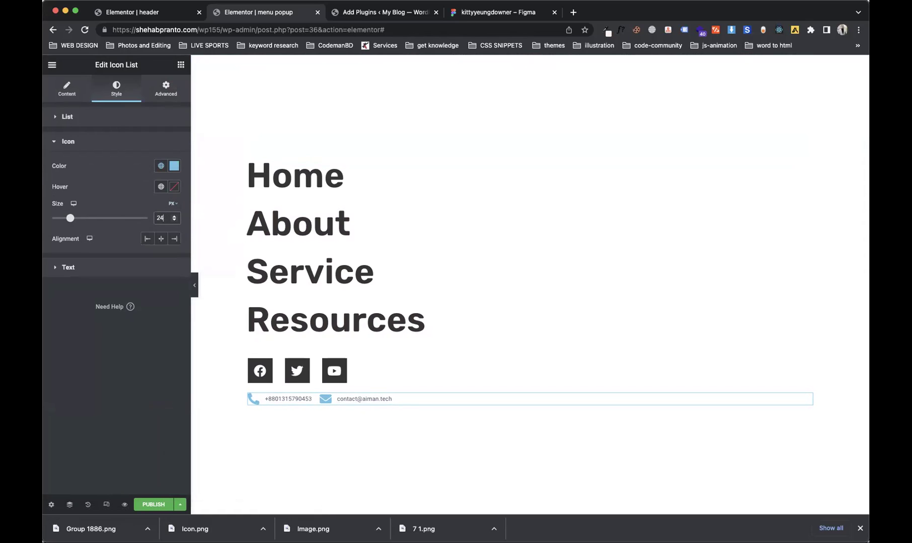
left_click(161, 166)
left_click(119, 283)
Step: Set the contact text typography to Rubik at size 22
left_click(83, 269)
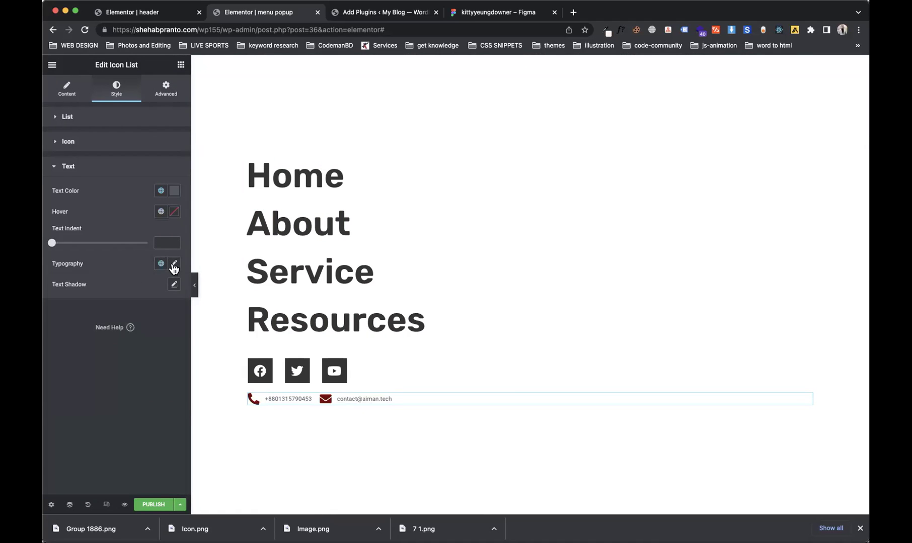
left_click(174, 264)
left_click(121, 310)
type("ru")
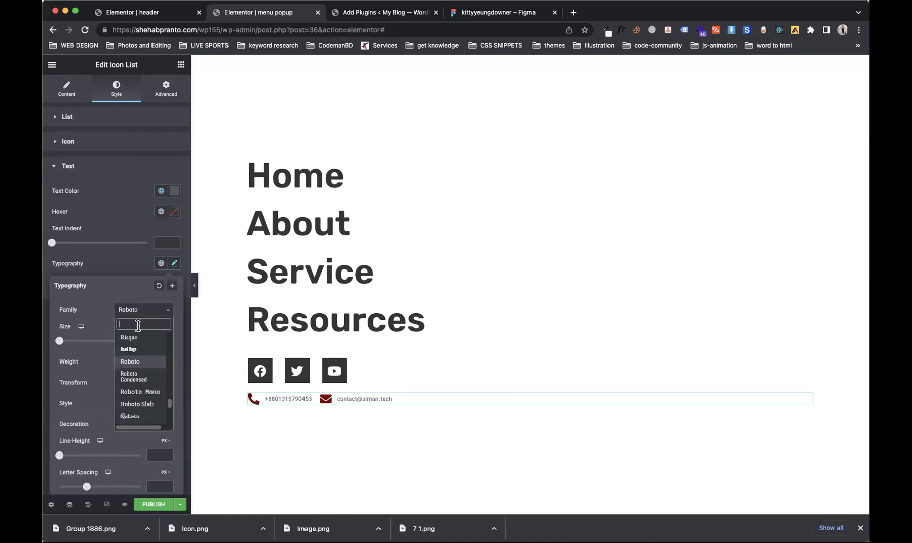
type("b")
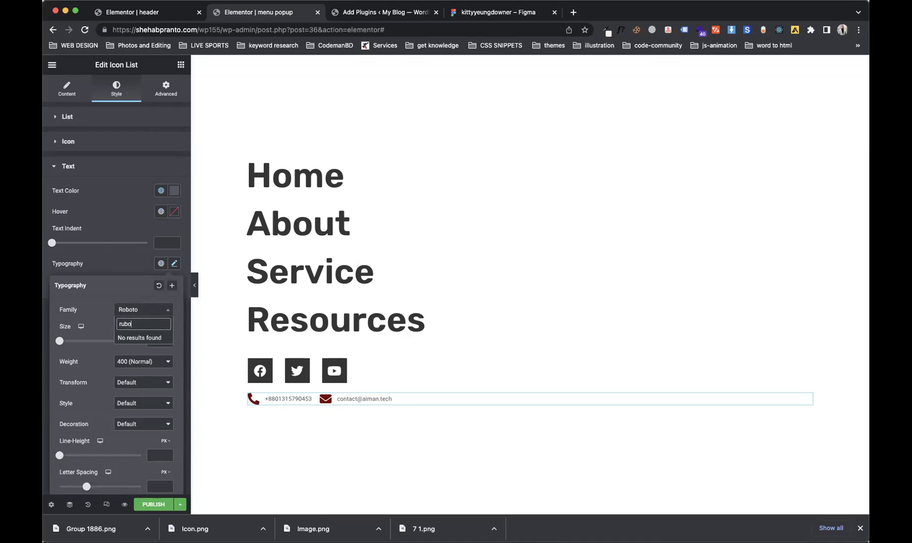
key("Down")
key("Return")
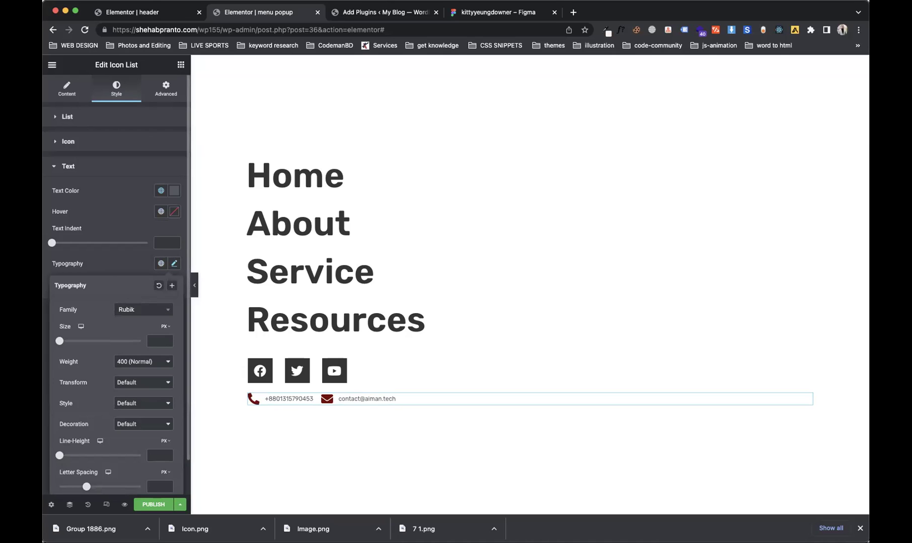
left_click_drag(62, 344, 72, 348)
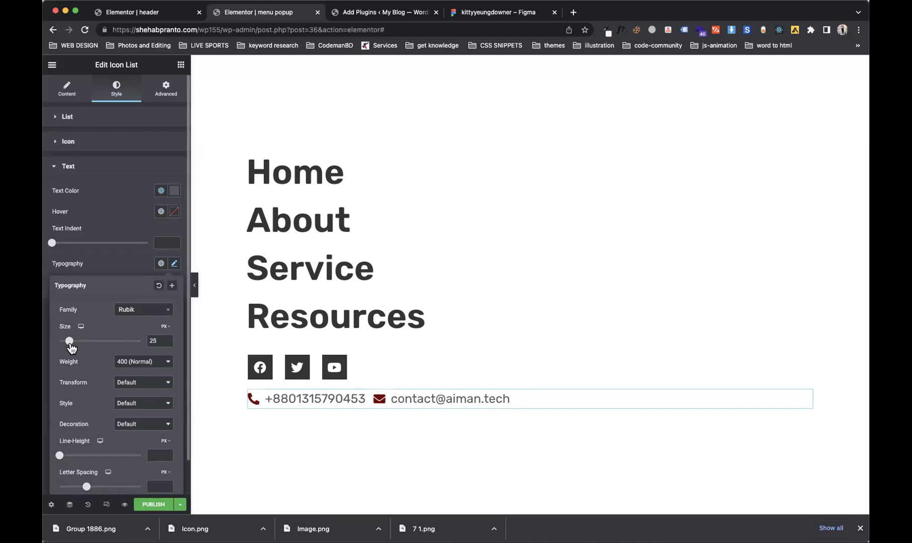
double_click(153, 341)
type("22")
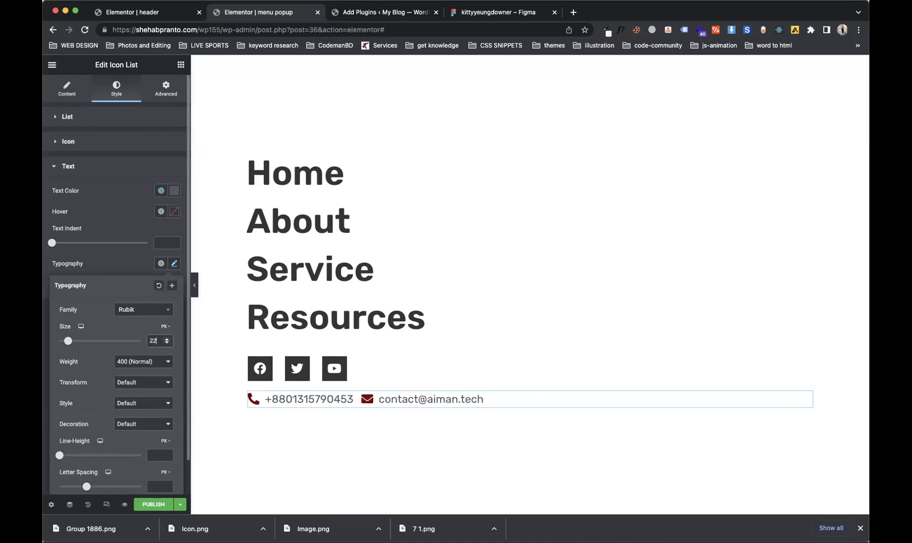
left_click(174, 264)
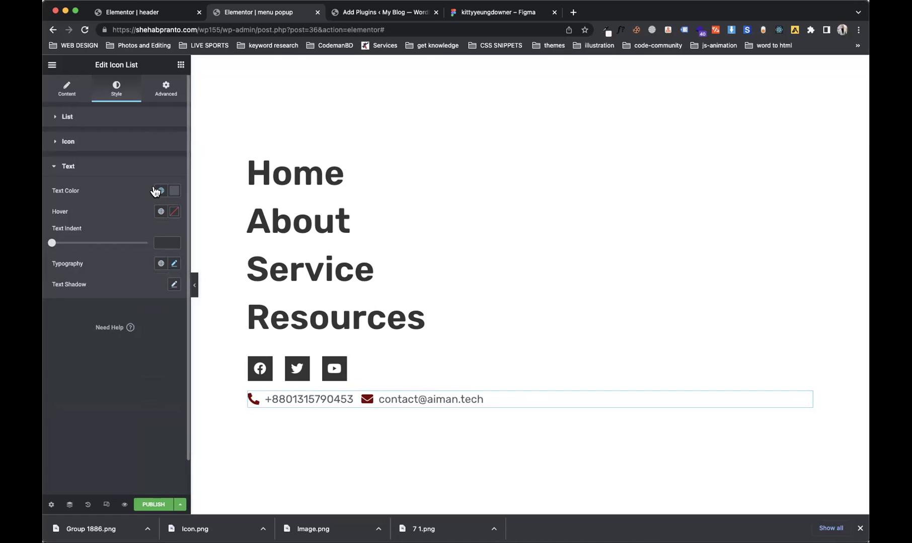
Step: Give the contact text a dark global colour and the list a 20 px top margin
left_click(155, 191)
left_click(119, 326)
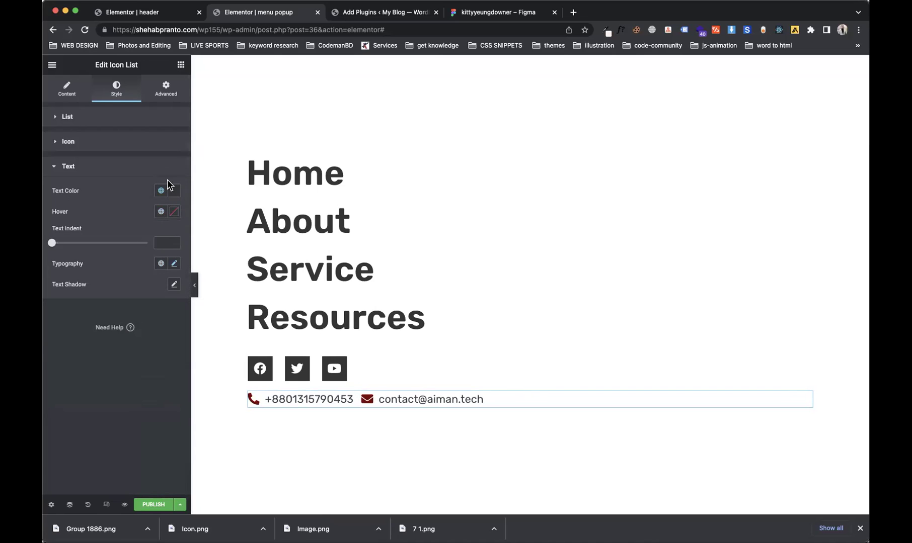
left_click(165, 89)
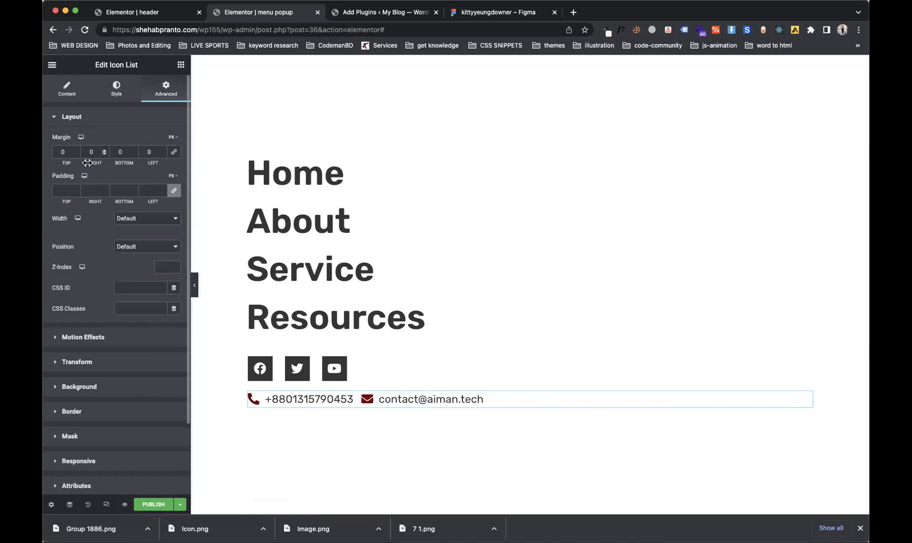
left_click(54, 152)
type("2")
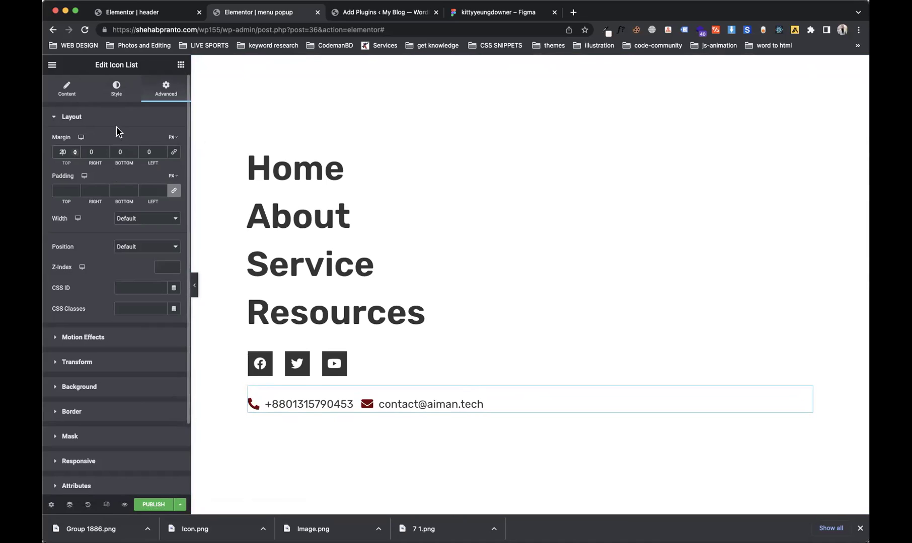
Step: Set the text hover colour to dark red and the icon hover colour to dark
left_click(120, 87)
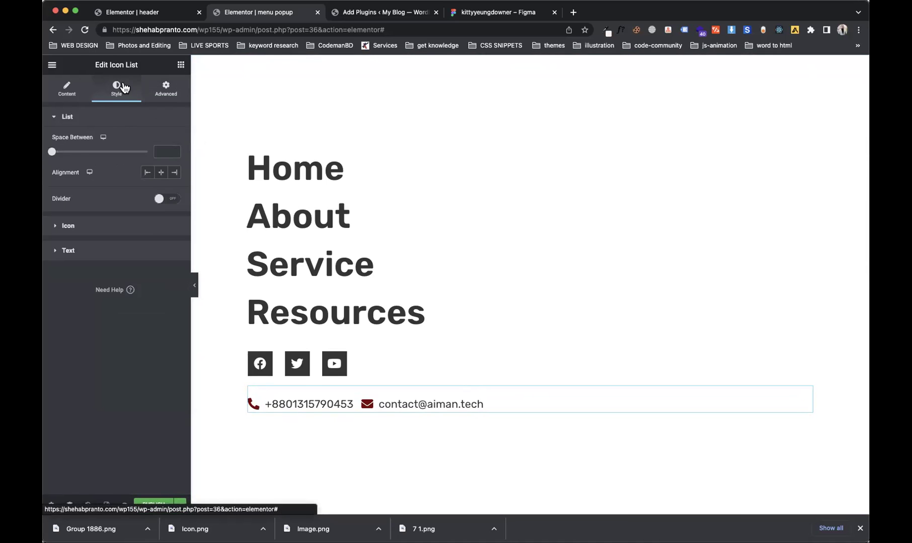
left_click(100, 250)
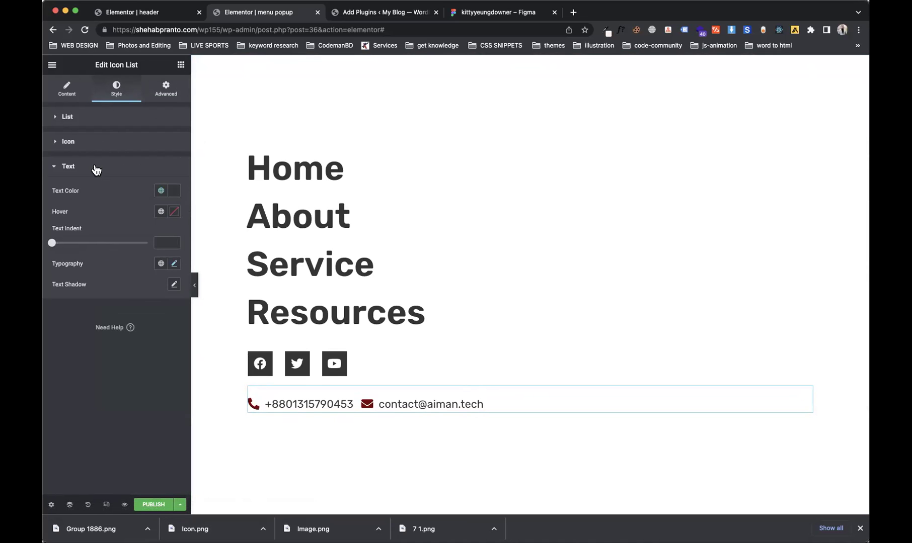
left_click(160, 212)
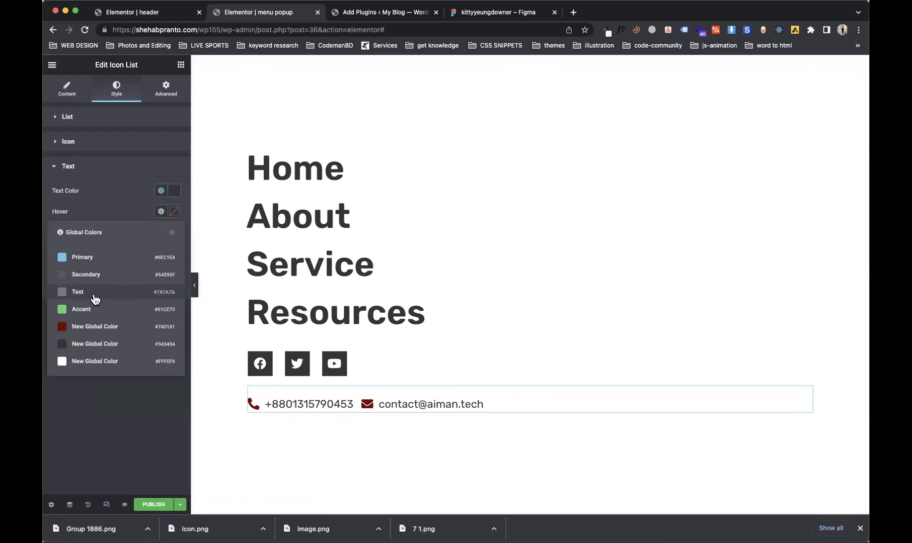
left_click(91, 327)
left_click(102, 147)
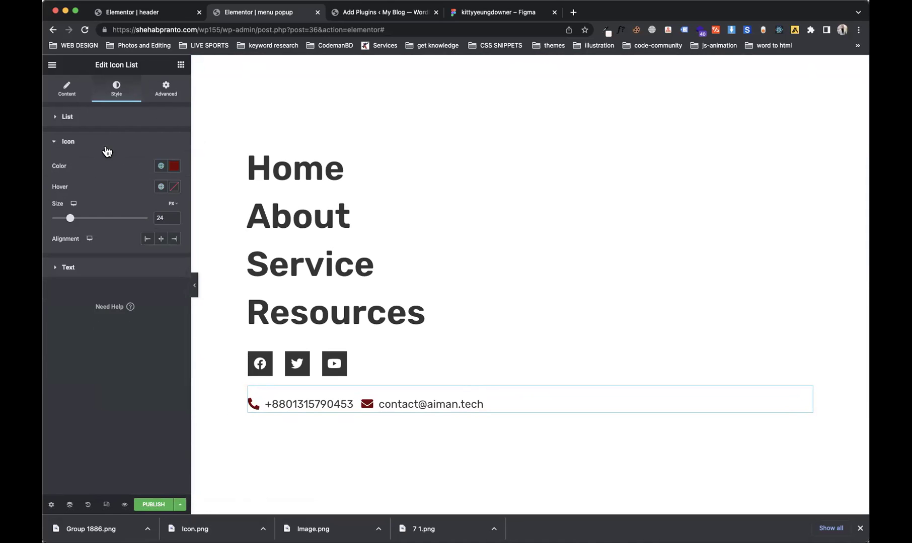
left_click(161, 187)
left_click(93, 325)
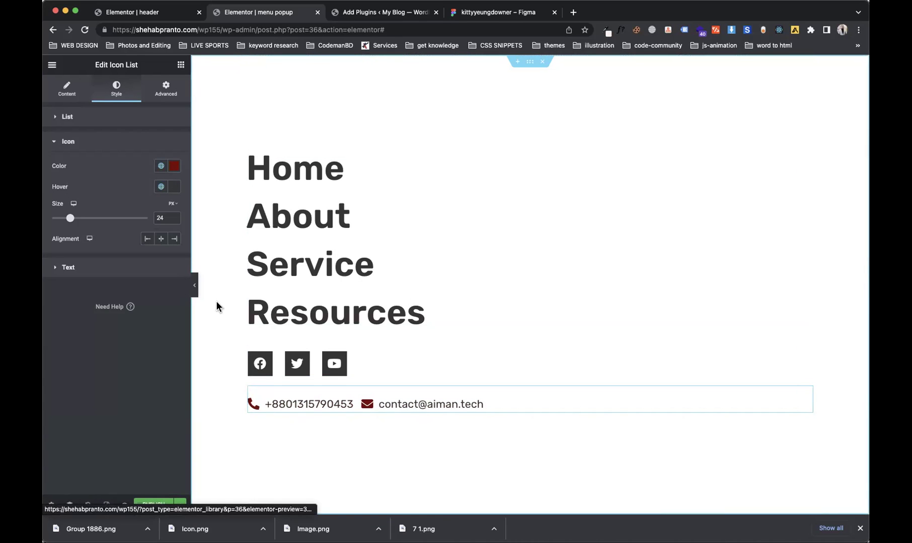
left_click(153, 505)
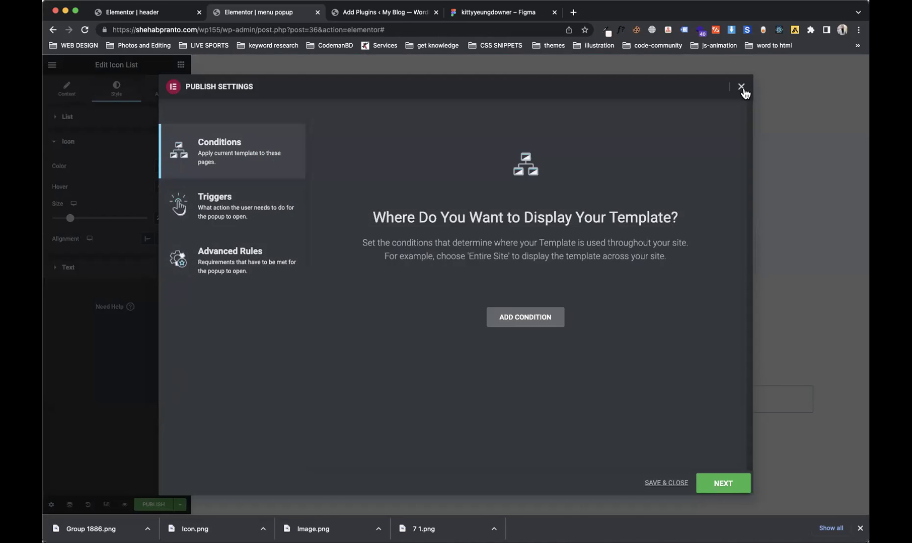
left_click(741, 87)
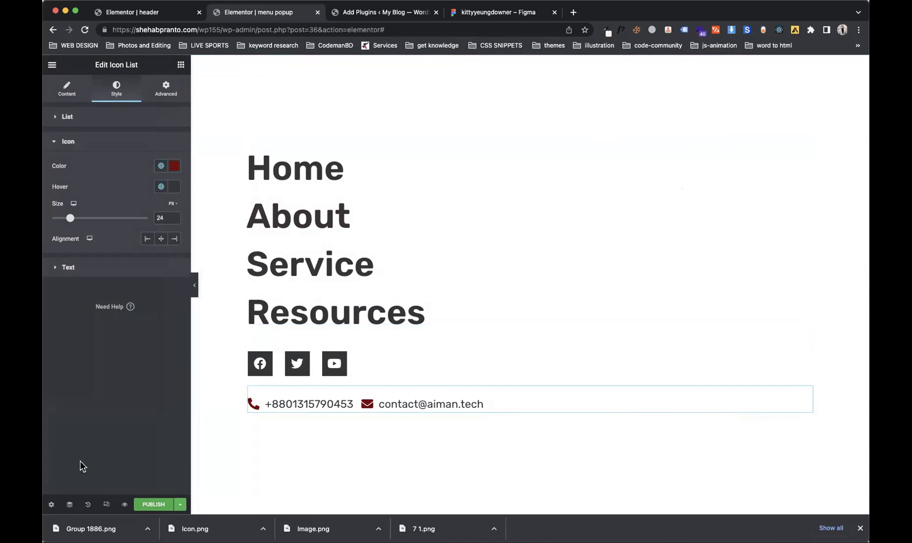
left_click(52, 505)
left_click(98, 121)
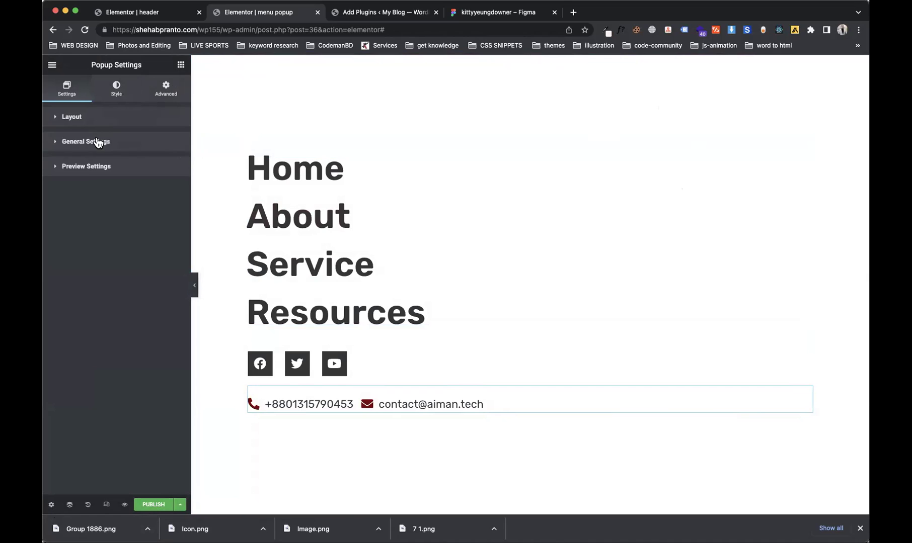
left_click(97, 141)
left_click(98, 141)
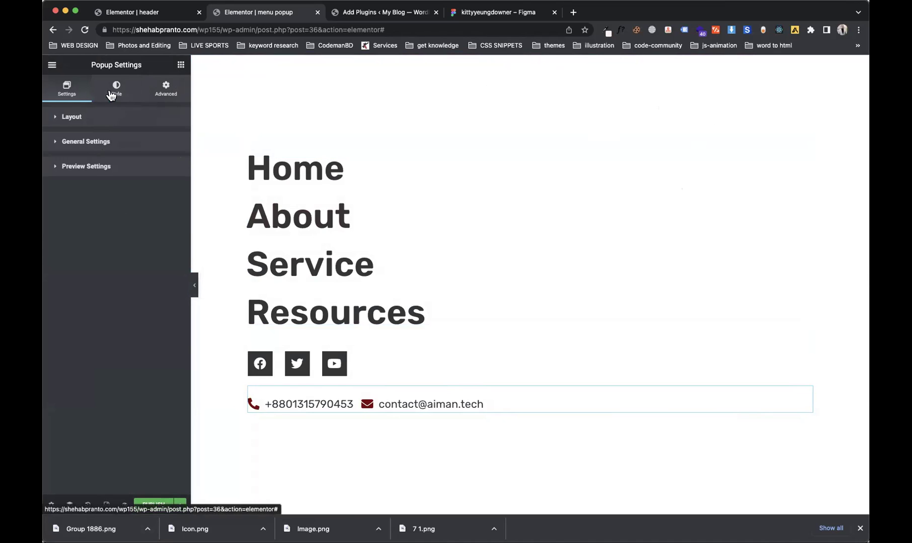
Step: Switch the popup's Close Button to Show in Layout settings, then move to Style options
left_click(117, 89)
left_click(84, 121)
left_click(71, 89)
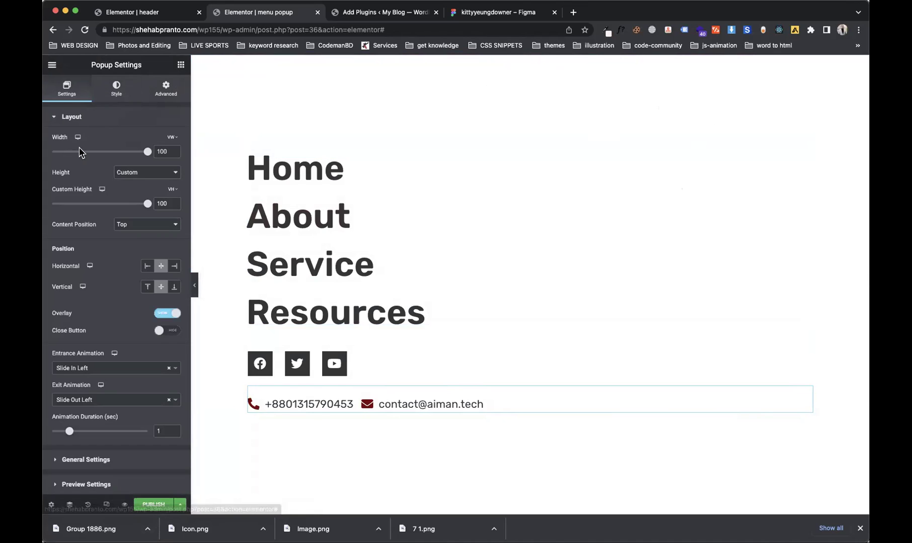
left_click(161, 332)
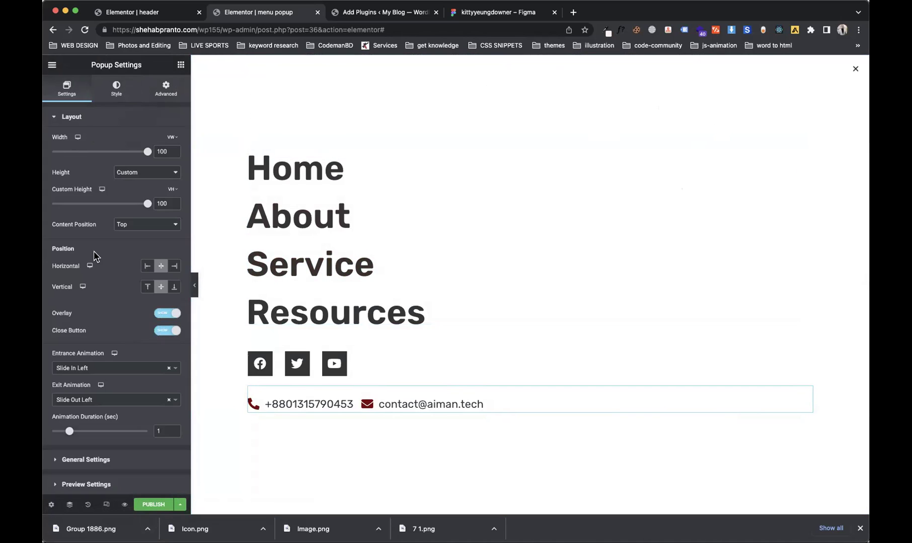
left_click(120, 90)
Step: Keep the close button inside the popup, nudge it to 3.6/3.1 and enlarge it to 51
left_click(84, 277)
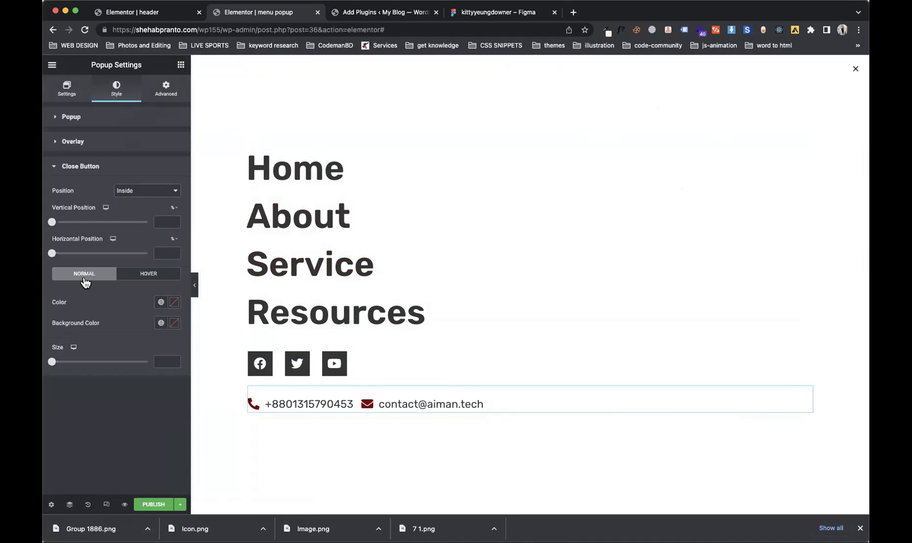
left_click(157, 196)
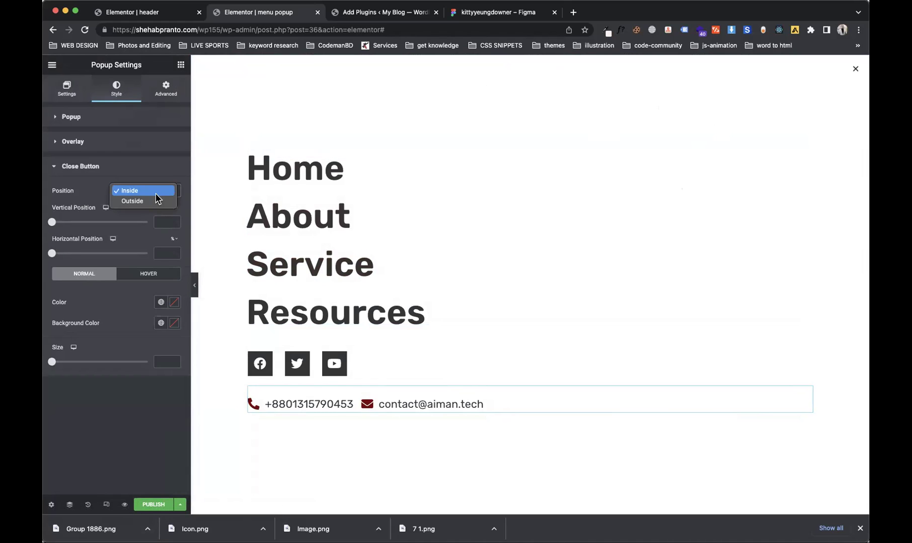
left_click(102, 194)
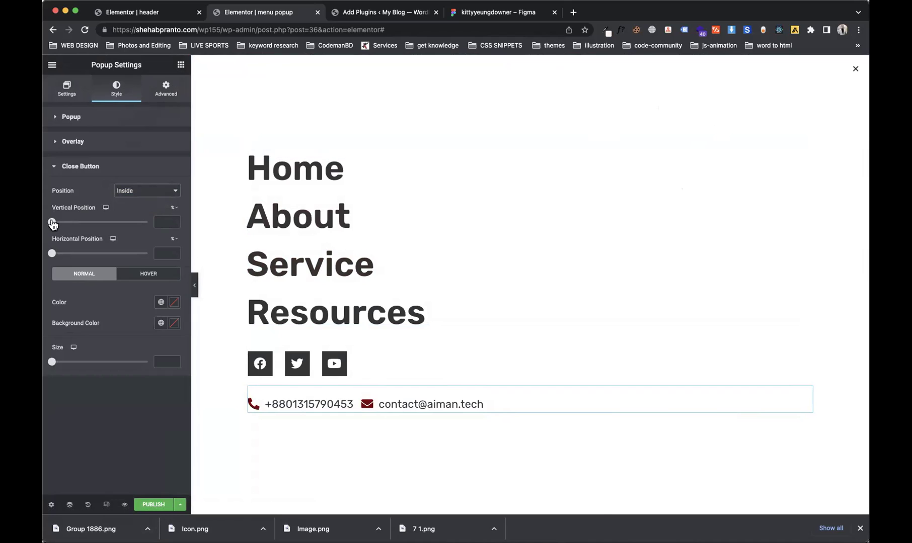
left_click_drag(52, 222, 57, 257)
left_click_drag(56, 363, 123, 373)
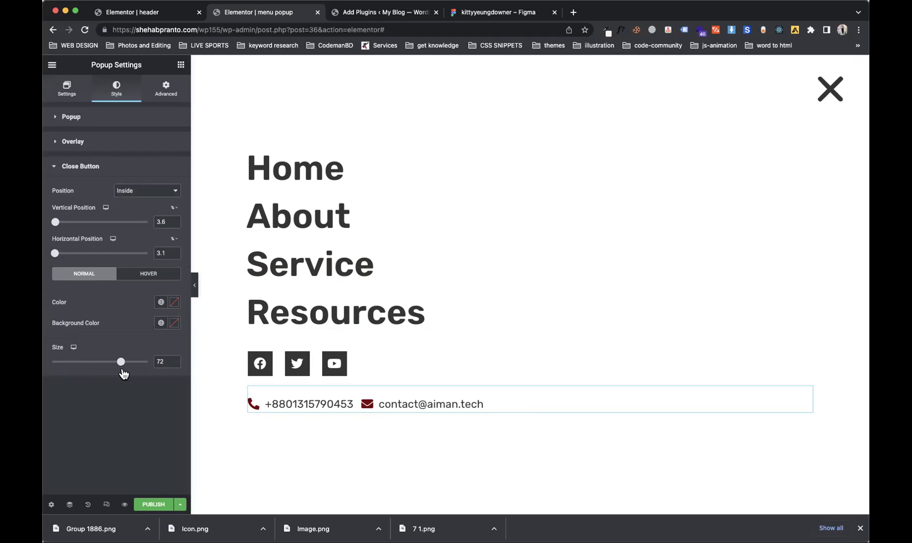
Step: Colour the close button with the dark-red global colour and open the publish settings
left_click(161, 302)
left_click(85, 435)
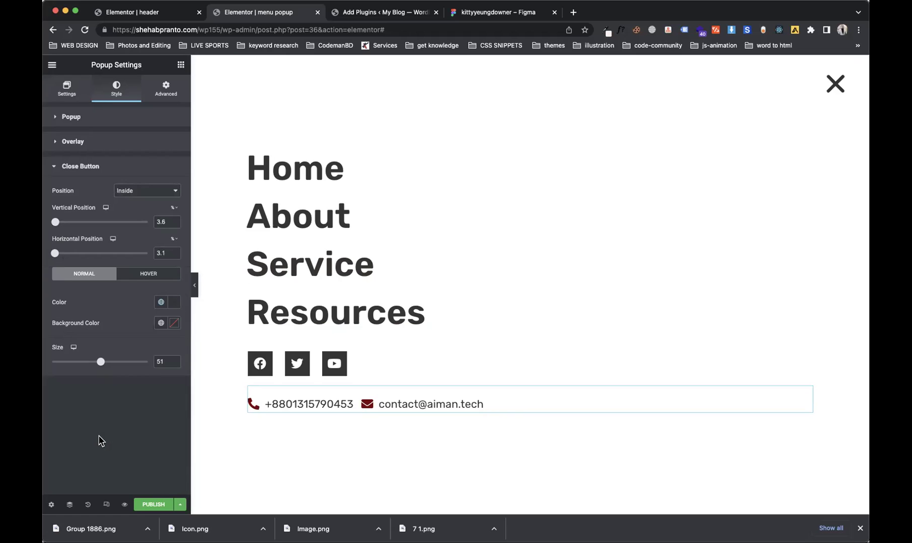
left_click(161, 302)
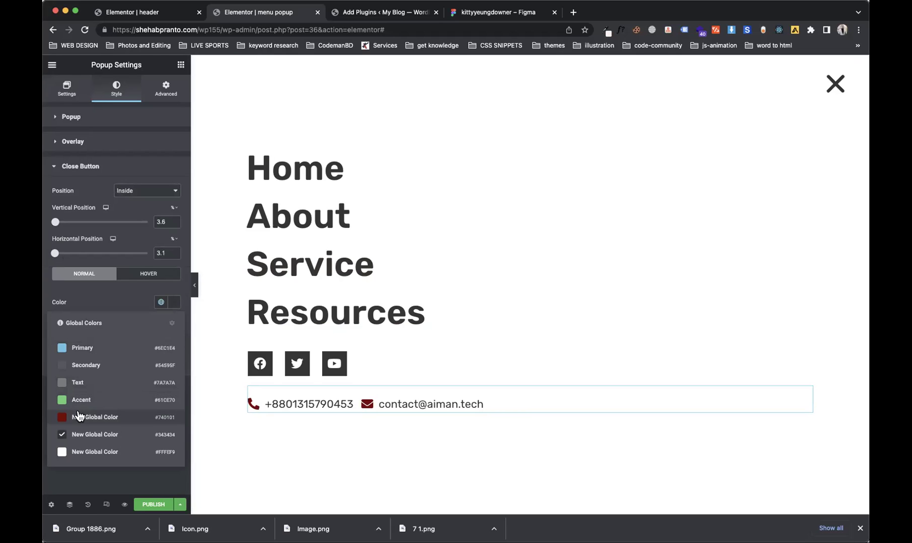
left_click(93, 392)
left_click(147, 505)
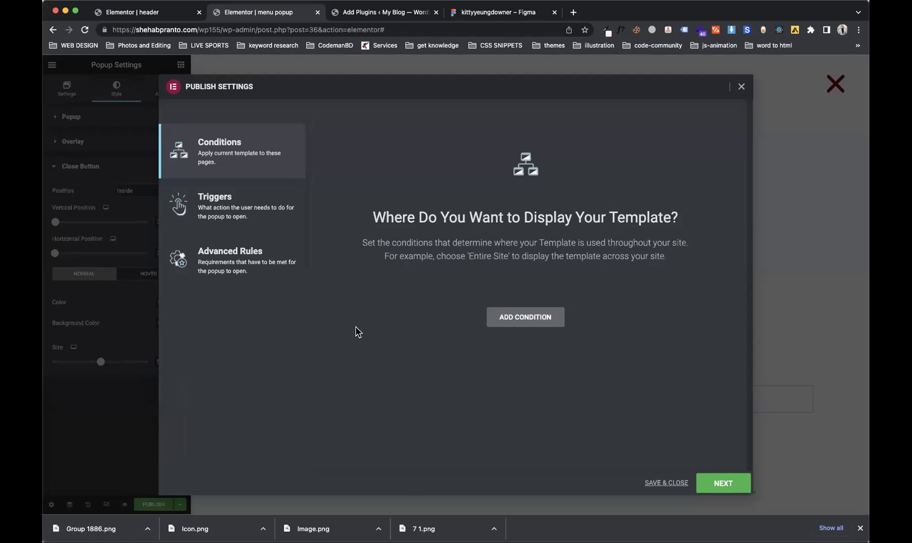
Step: Add an On Click trigger (1 click) to the popup and save and publish it
left_click(233, 212)
left_click(252, 155)
left_click(275, 218)
left_click(254, 170)
left_click(256, 222)
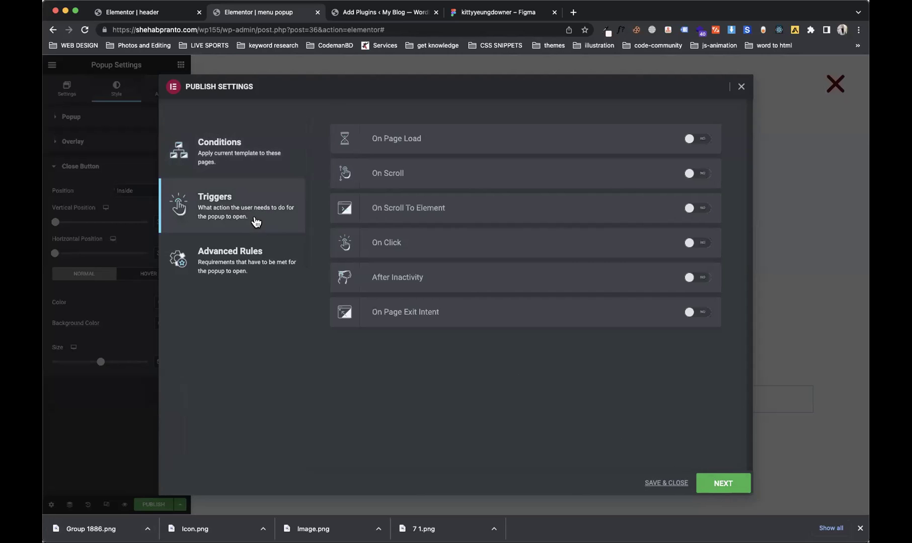
left_click(709, 244)
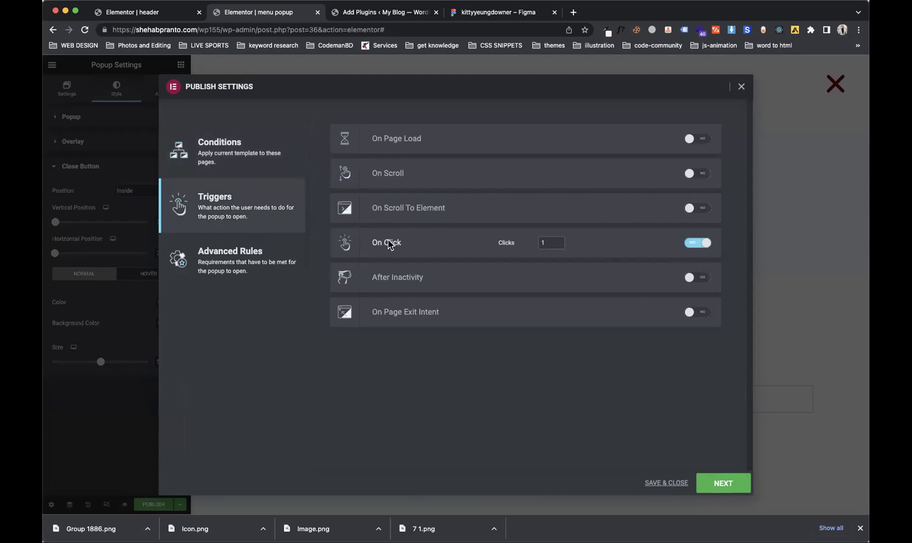
left_click(680, 484)
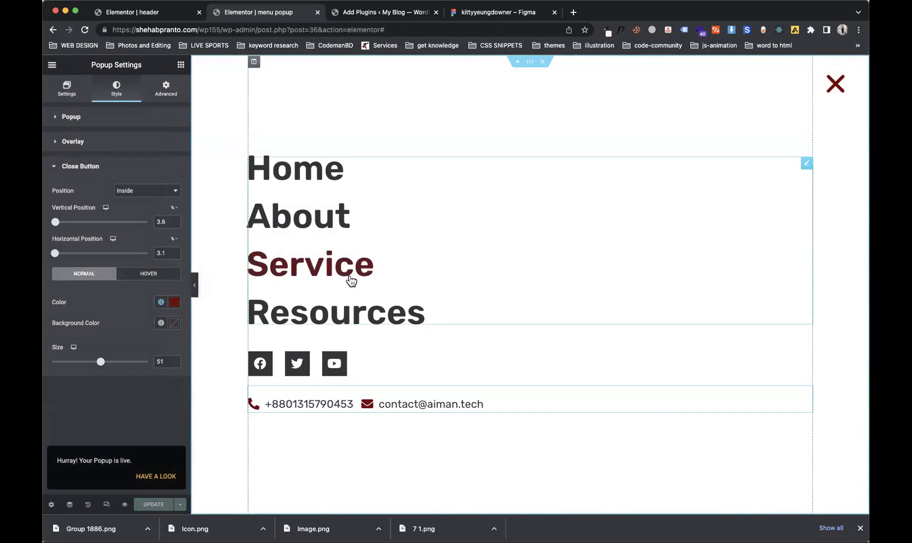
Step: Preview the popup at mobile width and select its navigation menu
left_click(106, 504)
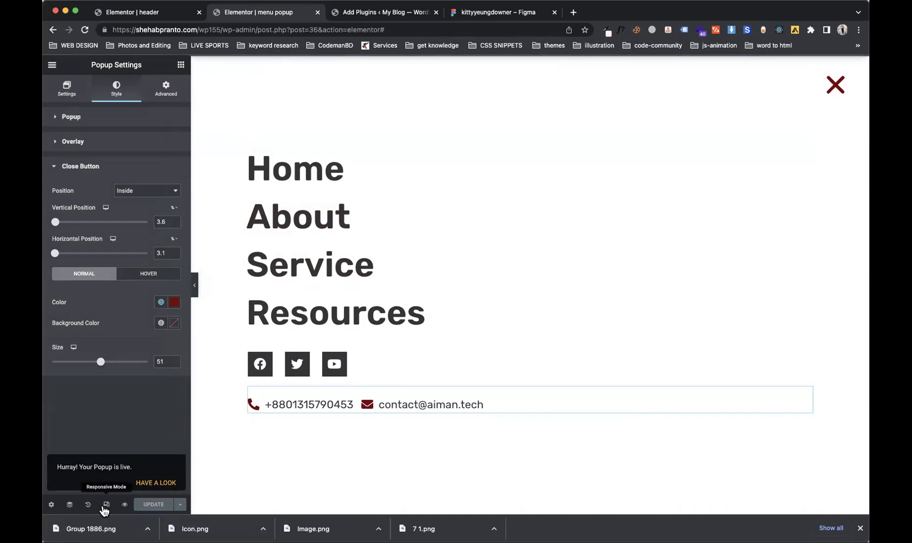
left_click(502, 65)
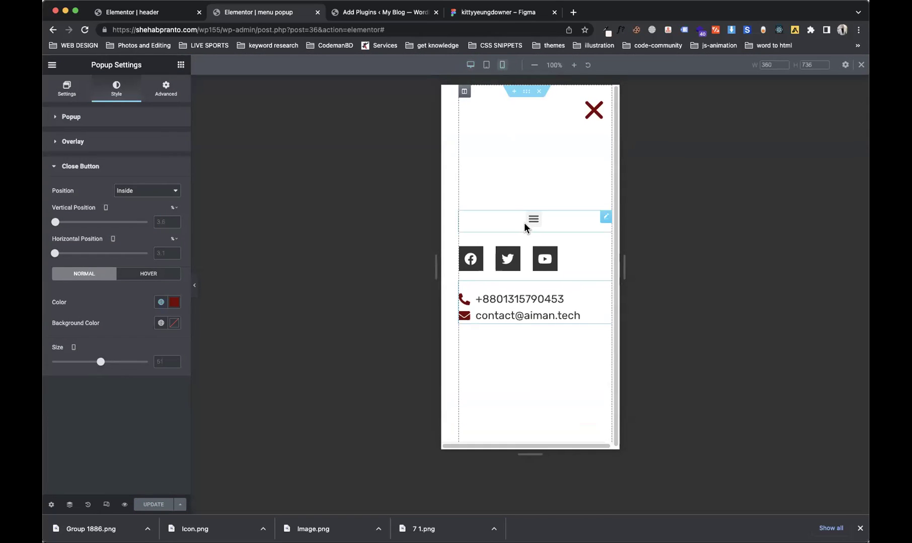
left_click(607, 218)
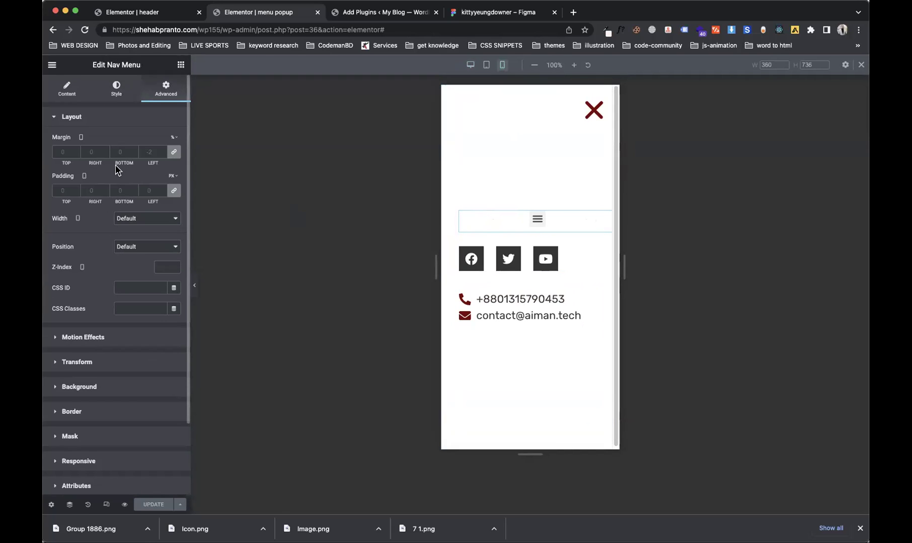
Step: Set the nav menu's Mobile Dropdown Breakpoint to None and bring up its text typography
left_click(69, 95)
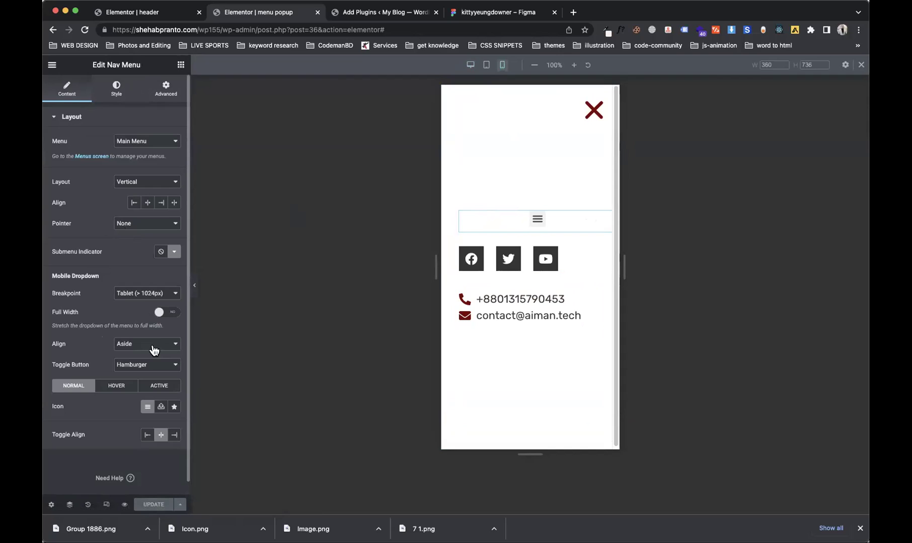
left_click(146, 297)
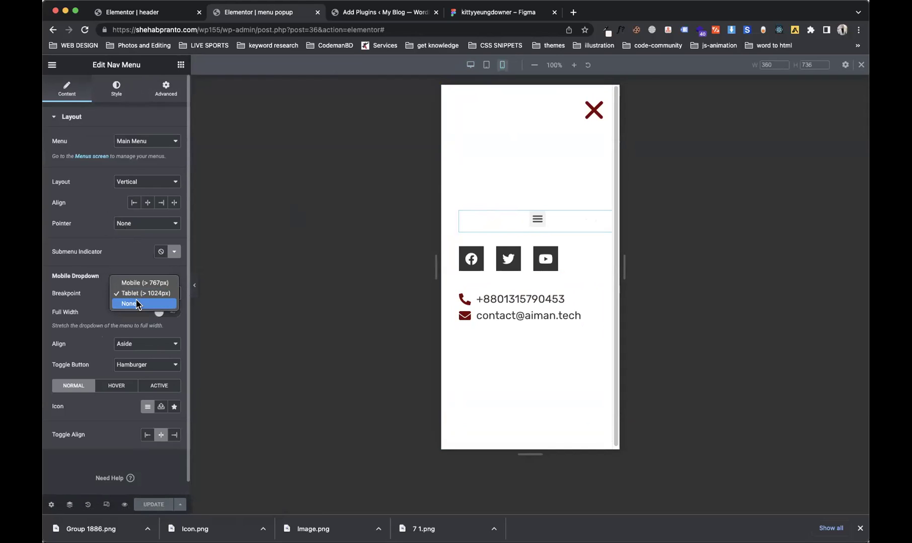
left_click(130, 304)
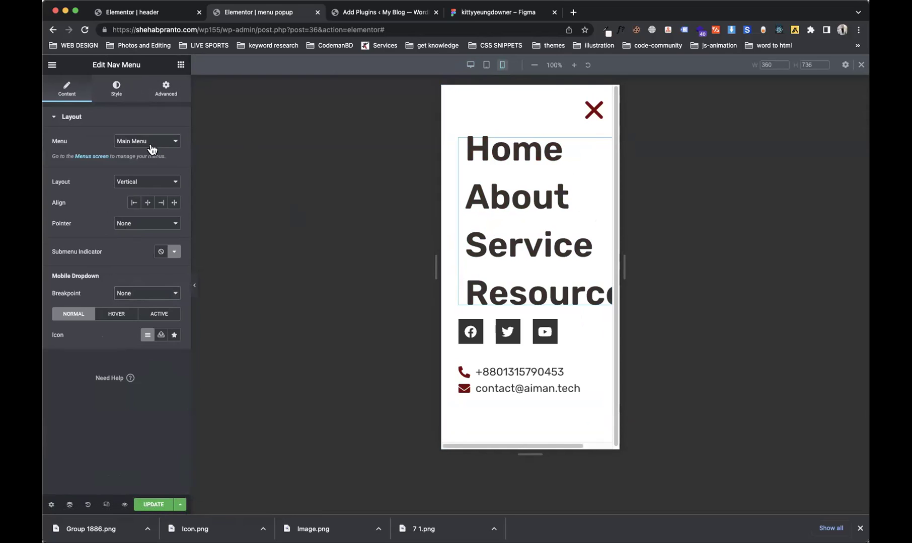
left_click(170, 92)
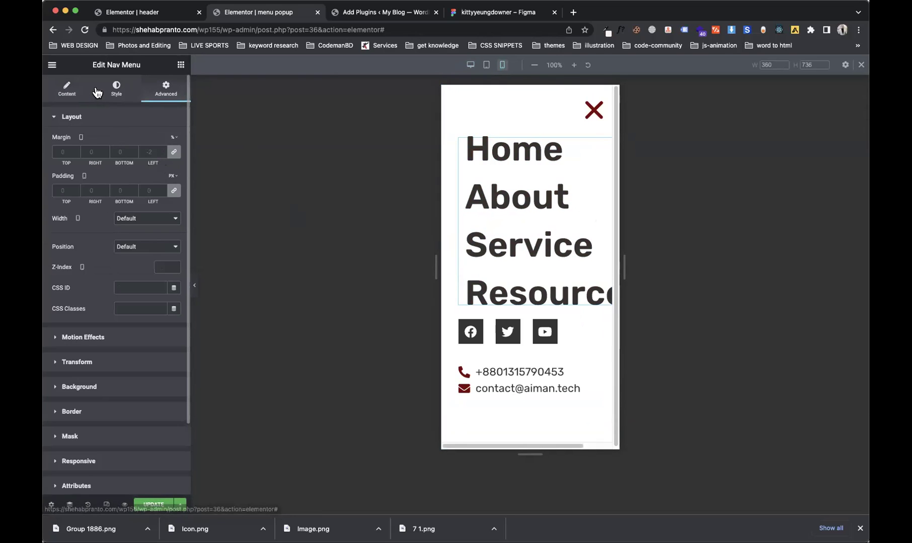
left_click(114, 91)
left_click(174, 142)
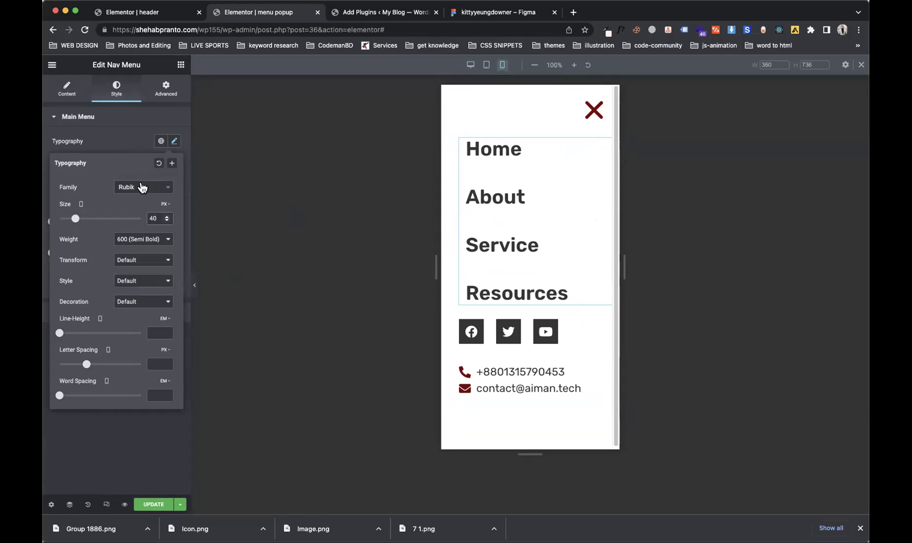
Step: Set the menu item spacing to 24 and the menu's left margin to -6
left_click(104, 146)
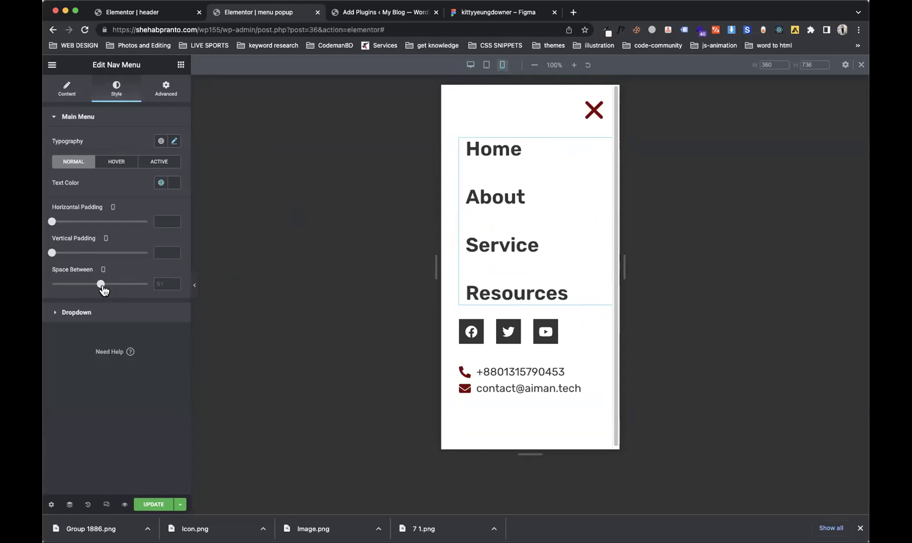
left_click_drag(100, 289, 76, 284)
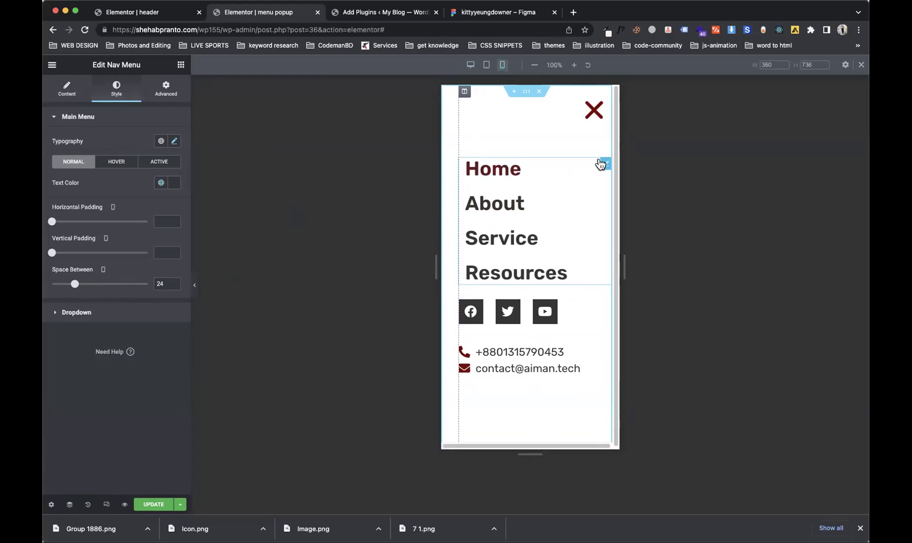
left_click(174, 91)
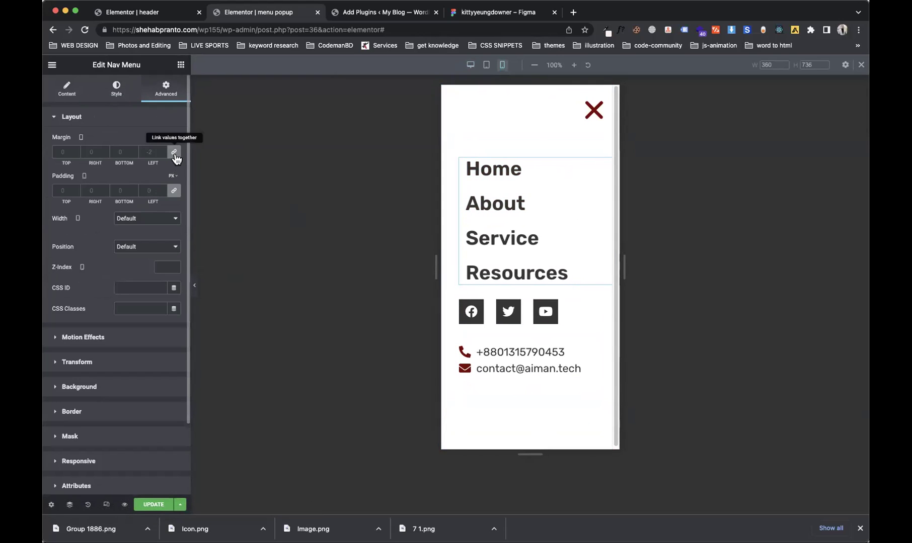
left_click(155, 152)
key("Down")
key("Down")
key("Down")
key("Down")
key("Down")
key("Down")
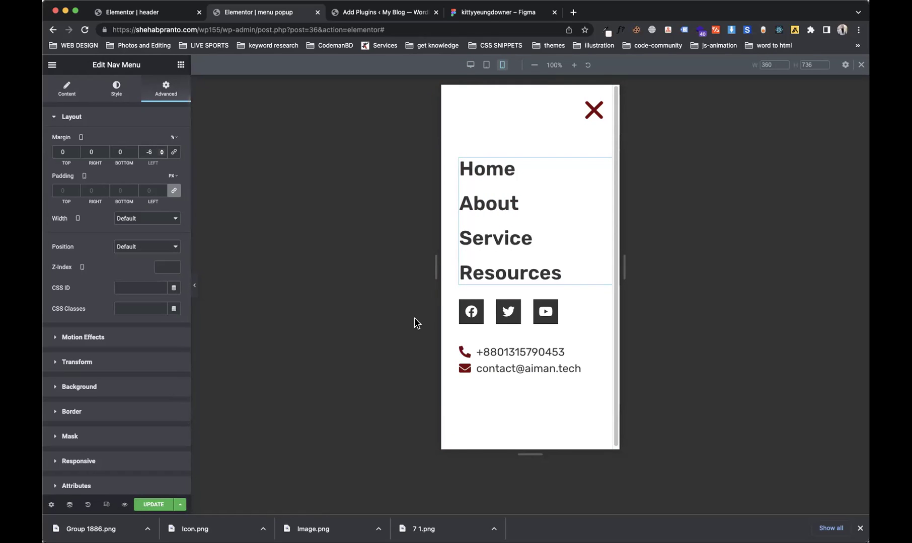
Step: Update and save the popup, then switch to the header template editor
left_click(143, 505)
left_click(663, 484)
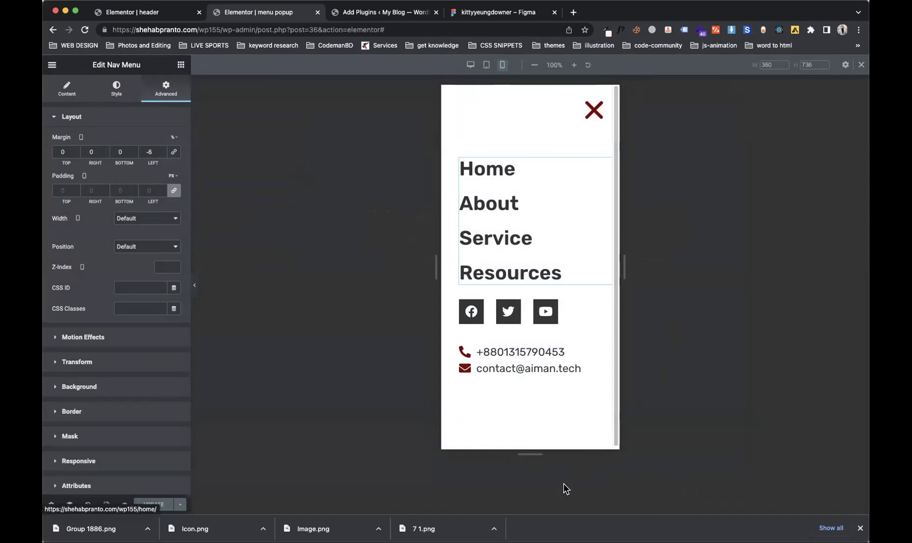
left_click_drag(557, 452, 556, 448)
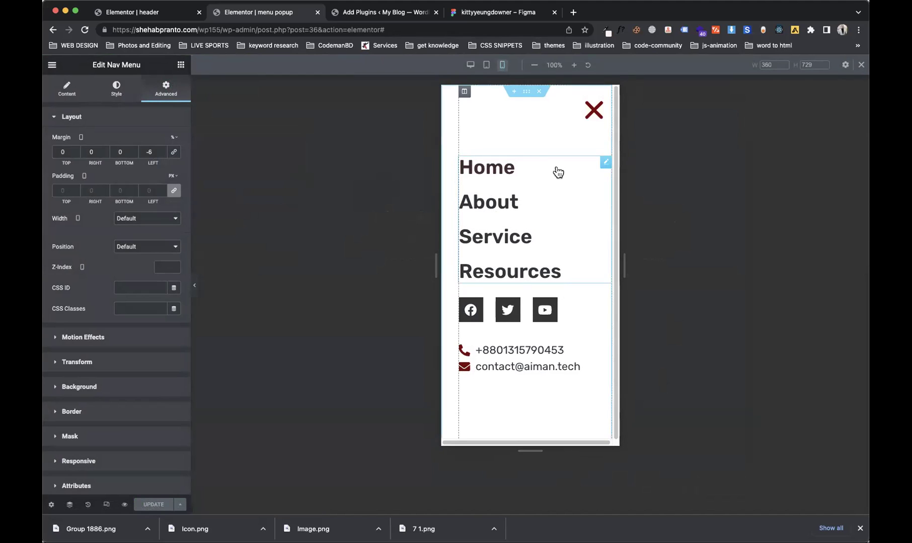
left_click(465, 92)
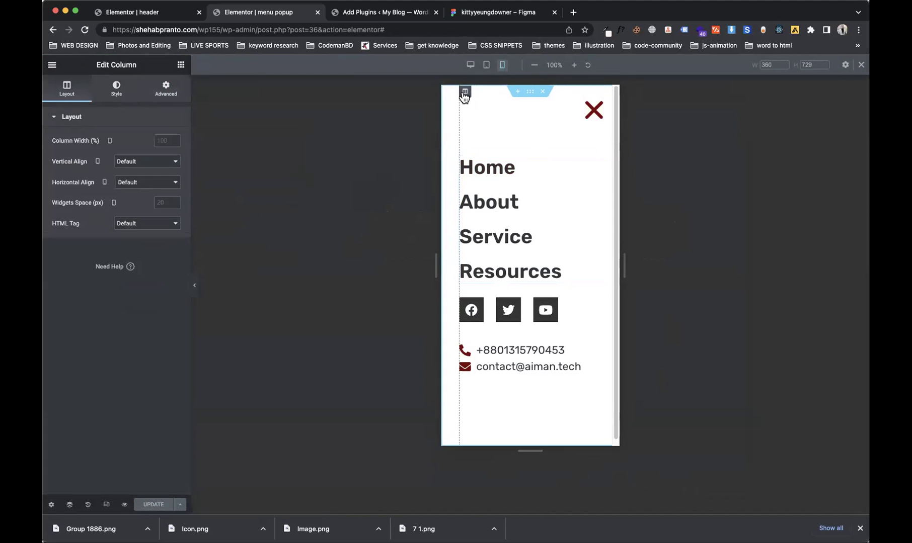
left_click(157, 97)
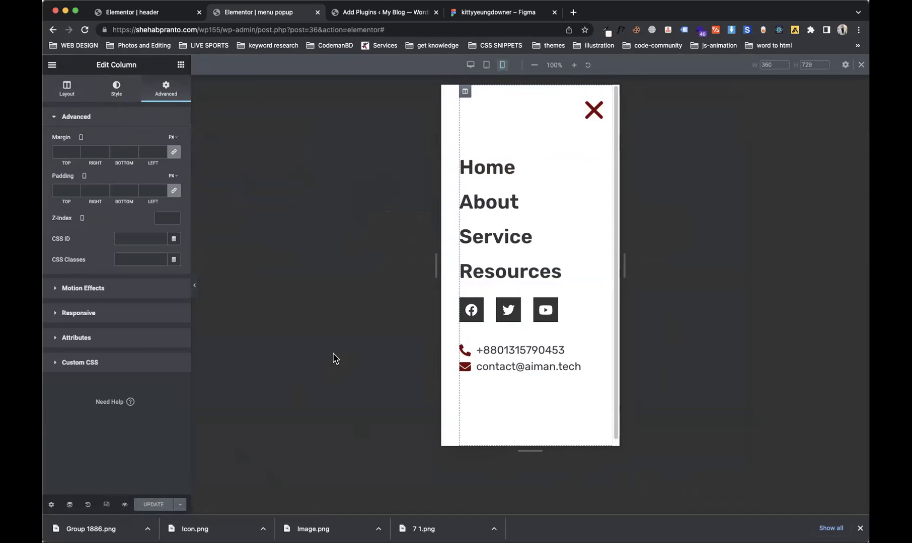
left_click(136, 16)
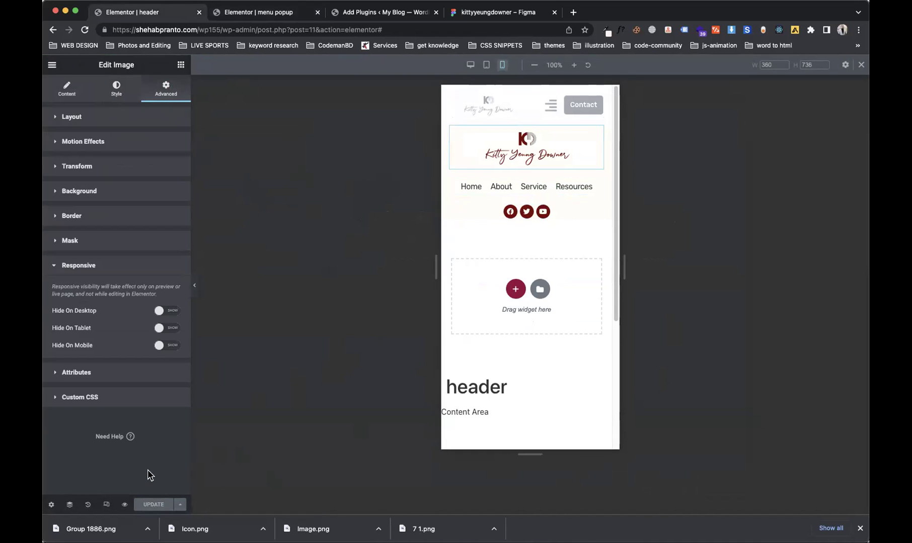
left_click(106, 505)
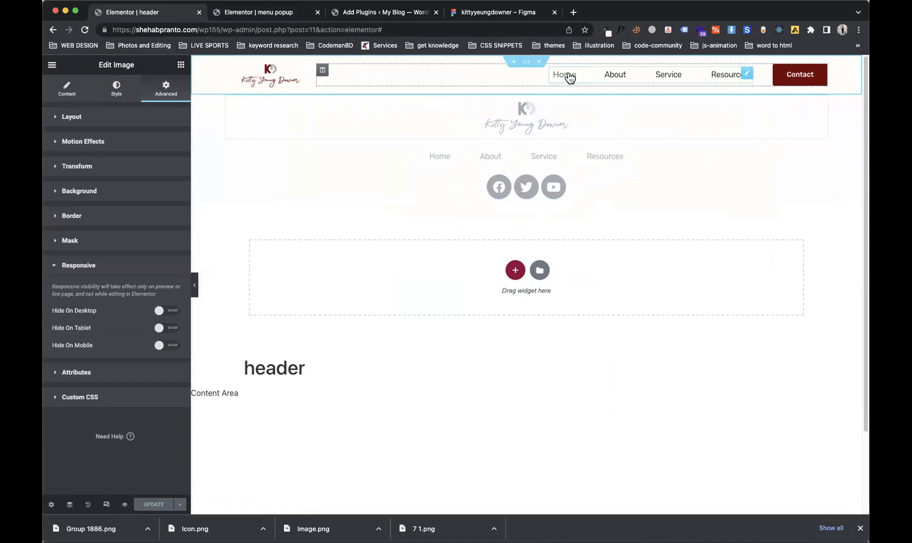
left_click(179, 66)
type("icon")
left_click_drag(79, 146, 521, 160)
left_click_drag(816, 97, 154, 106)
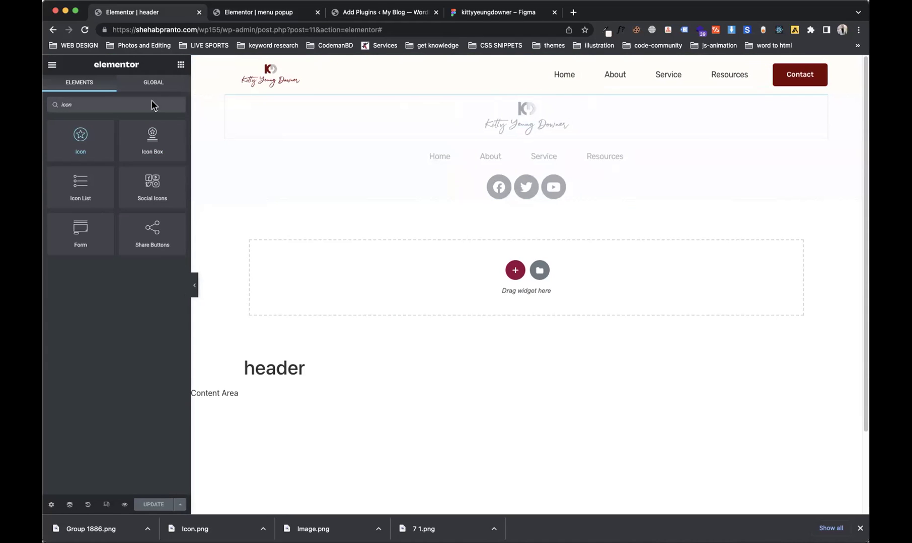
left_click_drag(67, 151, 522, 70)
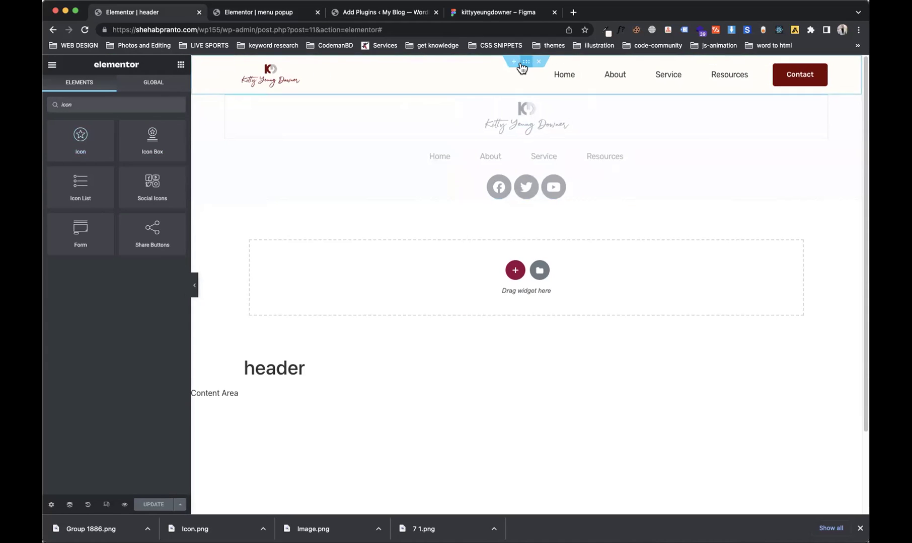
Step: Duplicate the header section, replace the nav column with a new one, and widen the logo column
right_click(523, 64)
left_click(532, 87)
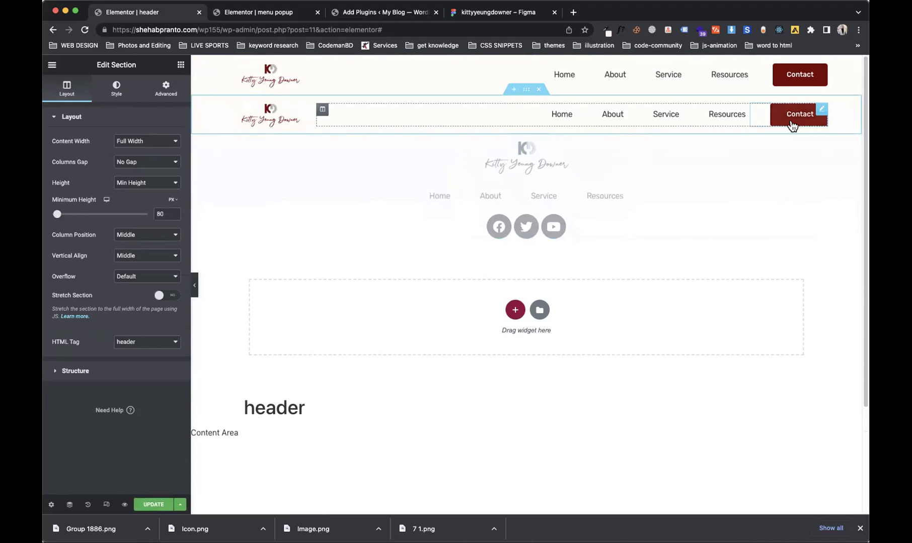
right_click(323, 110)
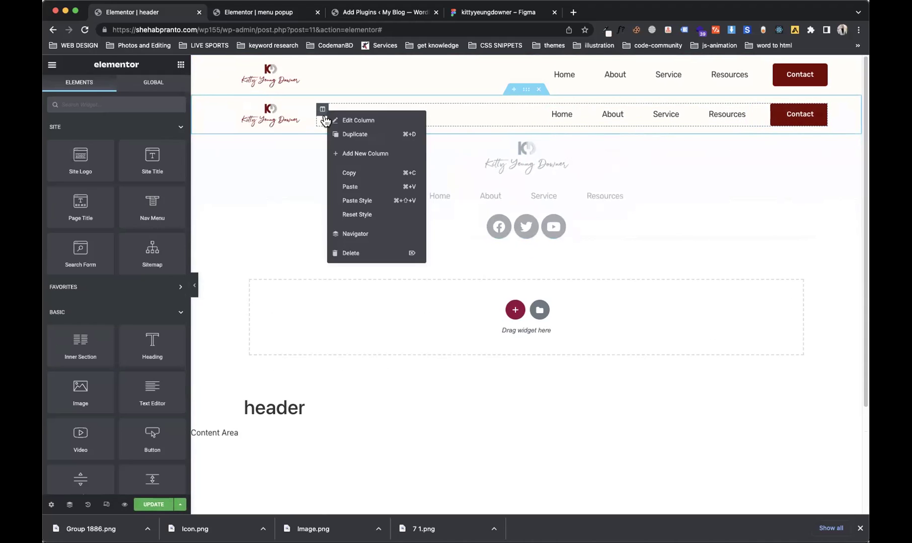
left_click(359, 252)
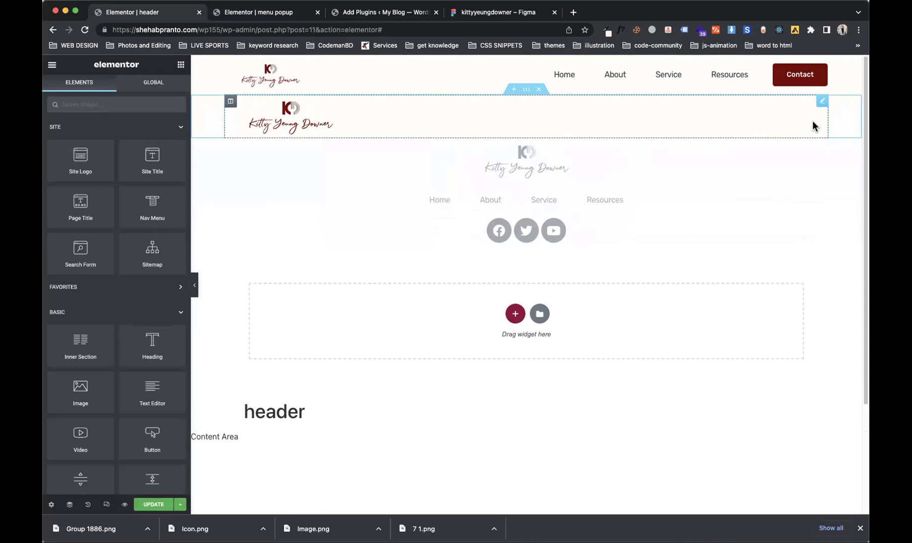
right_click(230, 101)
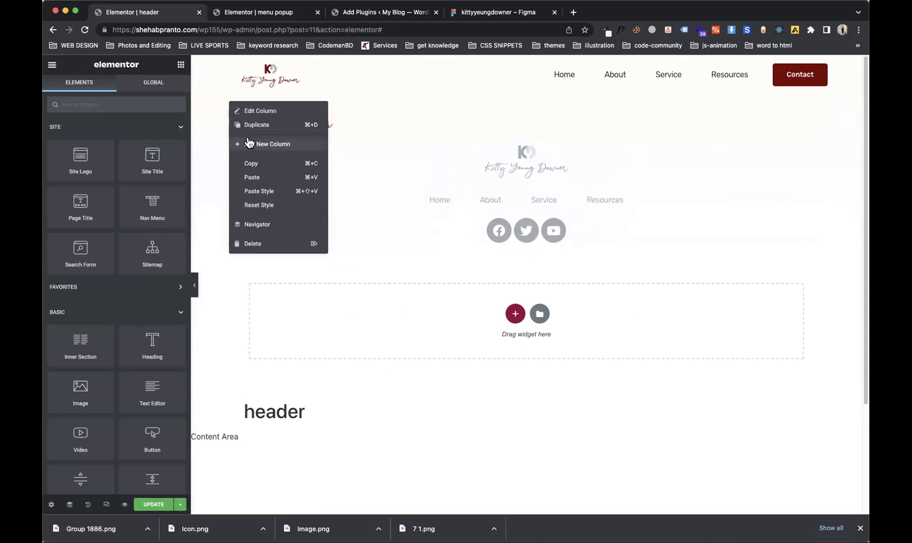
left_click(242, 88)
left_click_drag(527, 125, 710, 132)
Step: Add a star Icon widget to the empty column, right-align it, then delete it
left_click(180, 64)
type("icon")
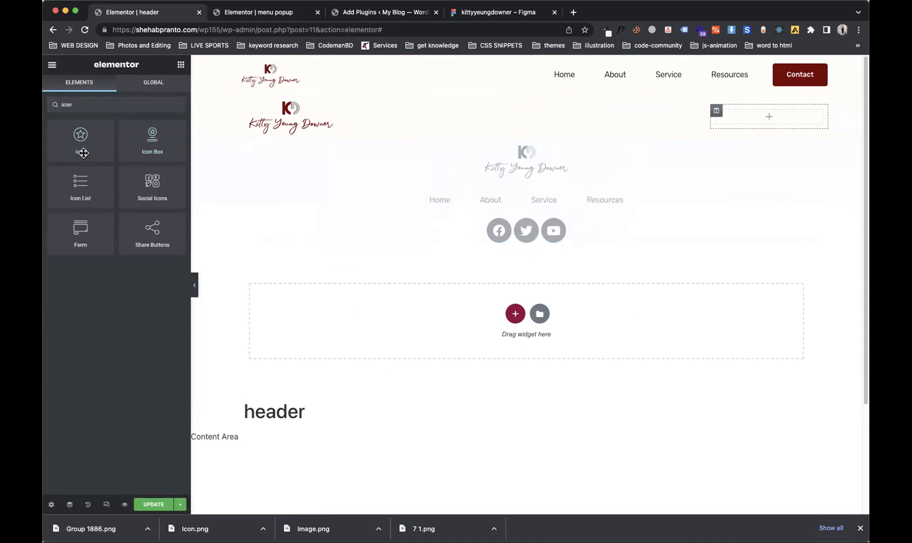
left_click_drag(766, 132, 775, 119)
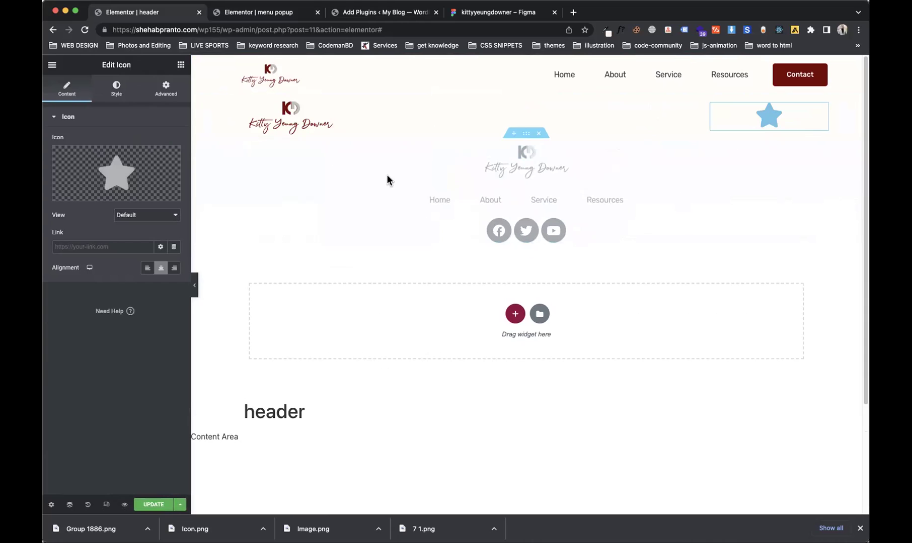
left_click(174, 268)
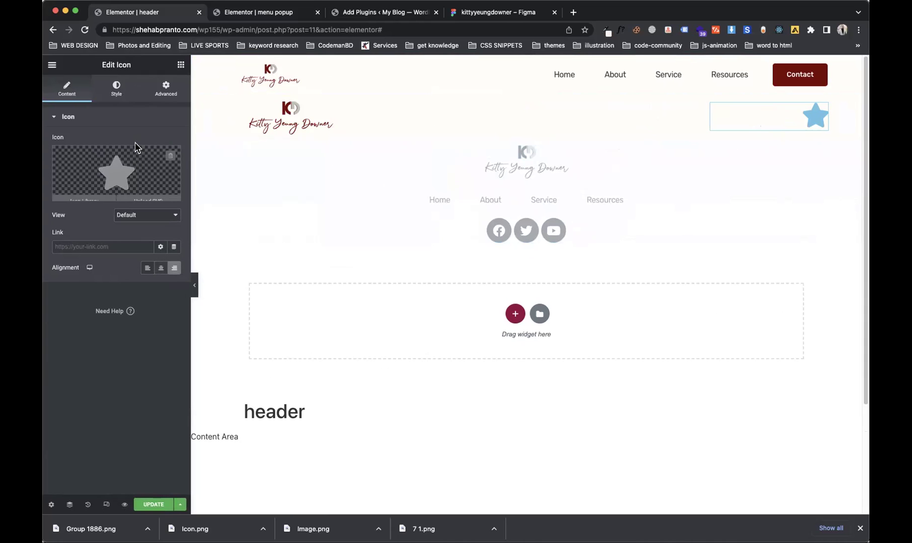
right_click(808, 126)
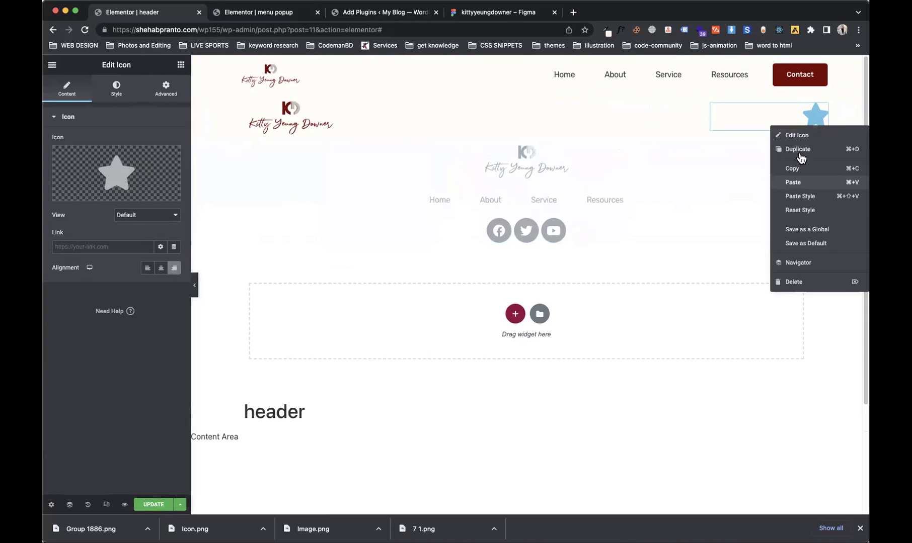
left_click(794, 282)
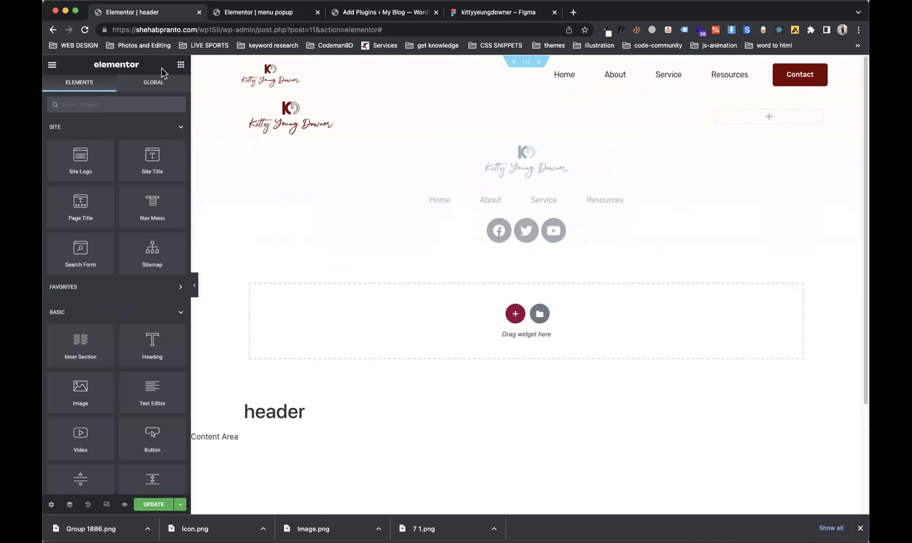
Step: Place a right-aligned Button widget in the empty column
left_click(164, 108)
type("but")
left_click_drag(151, 143, 788, 119)
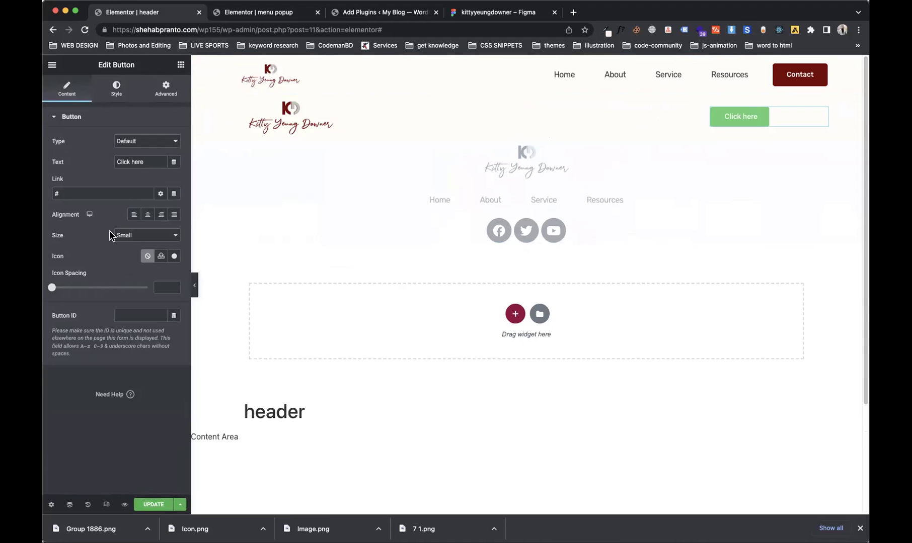
left_click(161, 215)
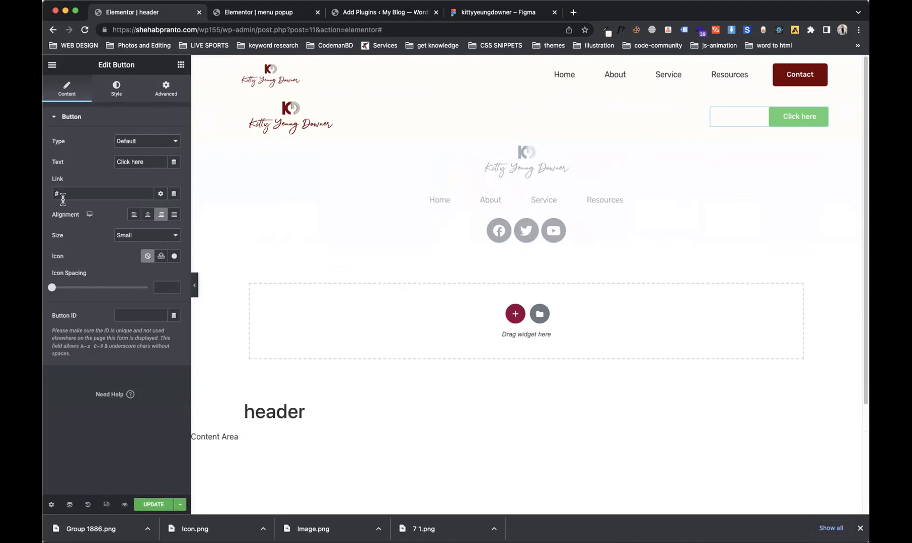
Step: Give the button the Align justify icon from the Icon Library
left_click(175, 257)
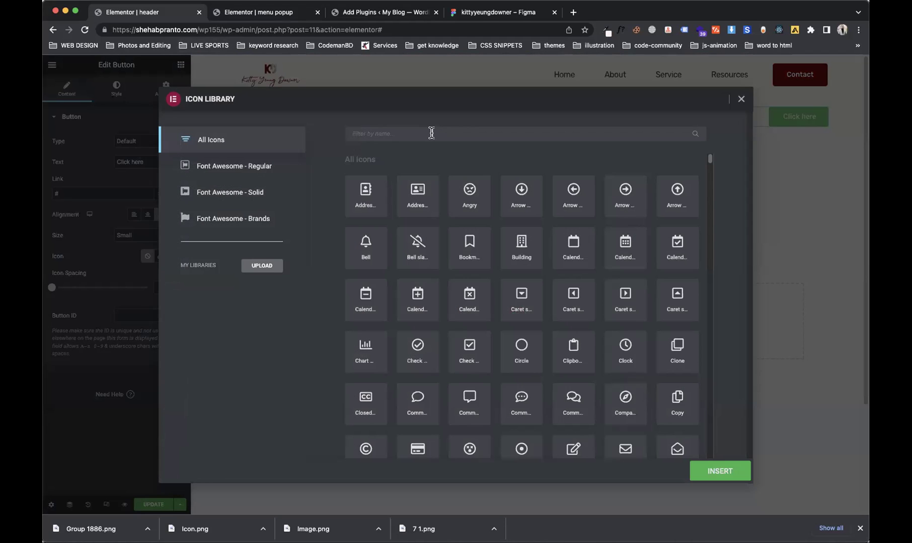
type("ham")
key("BackSpace")
key("BackSpace")
key("BackSpace")
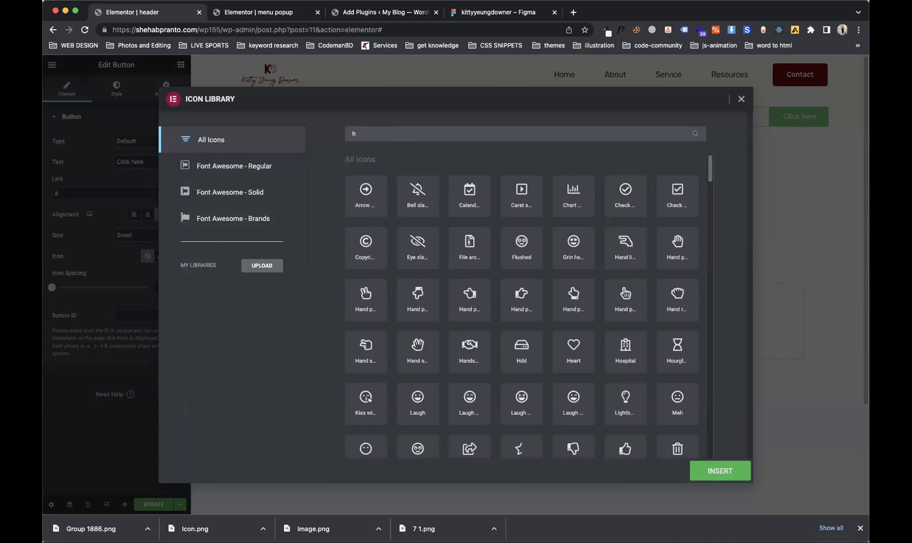
type("alig")
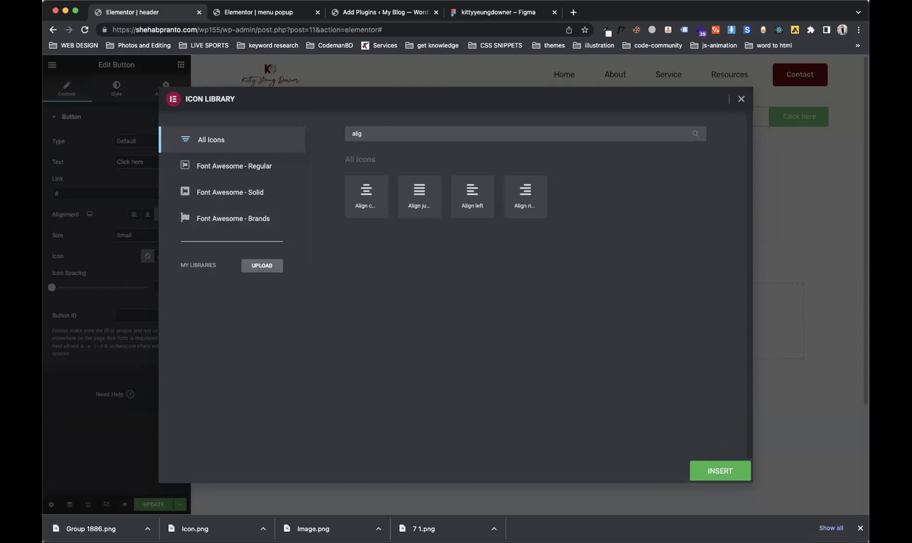
left_click(433, 188)
left_click(518, 194)
left_click(421, 202)
left_click(718, 473)
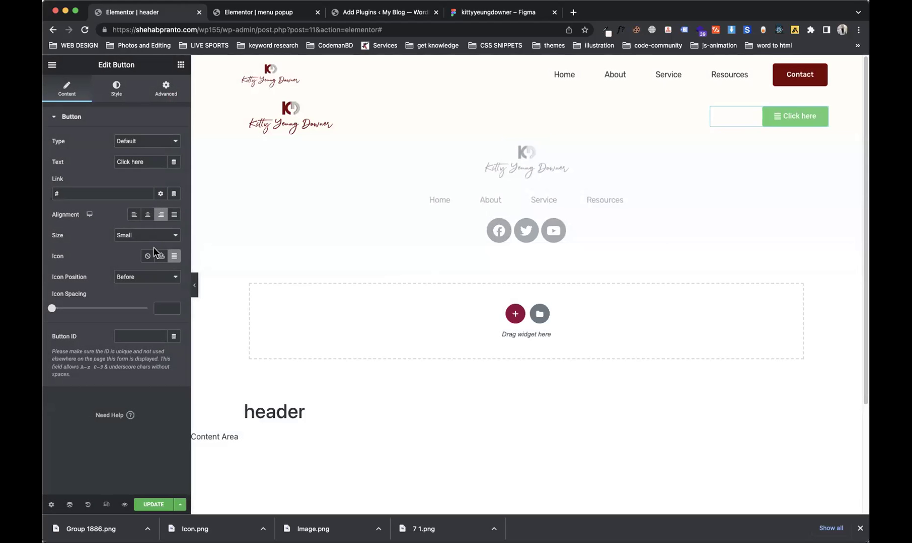
Step: Put the icon after the text and change the button text to Menu
left_click(122, 278)
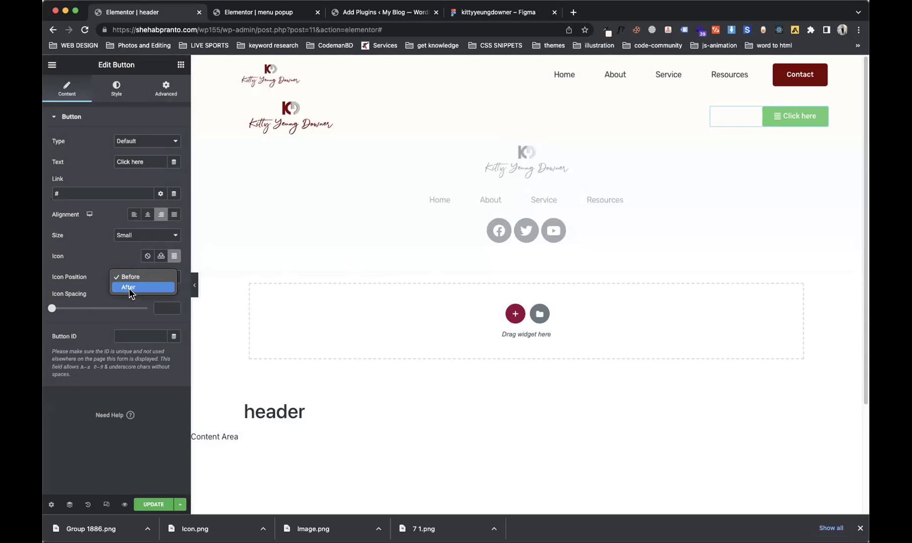
left_click(175, 287)
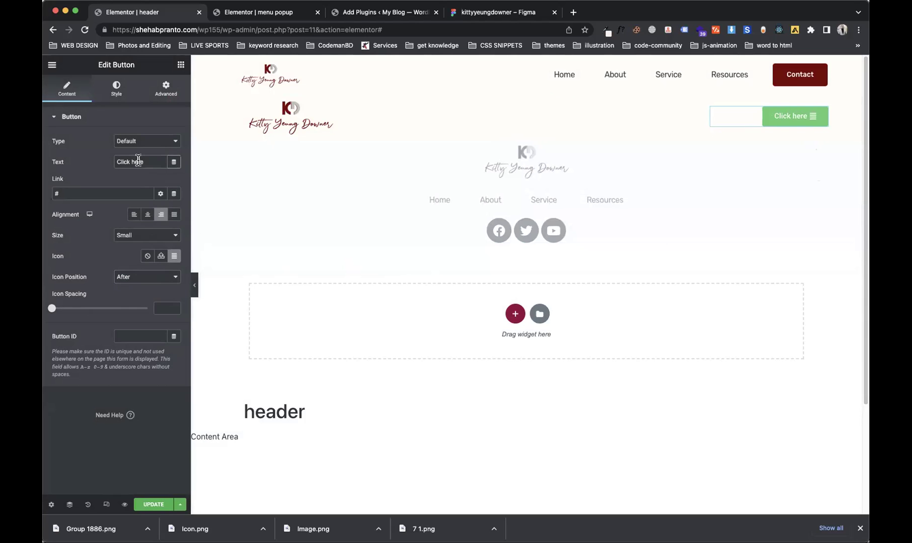
type("Menu")
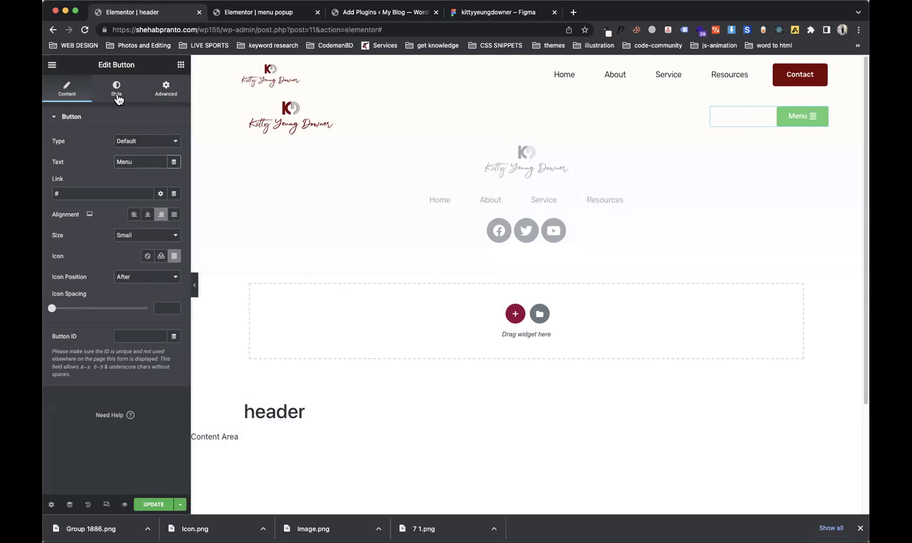
left_click(117, 93)
Step: Make the Menu button background fully transparent (alpha 0)
left_click(174, 246)
left_click(172, 262)
left_click(217, 254)
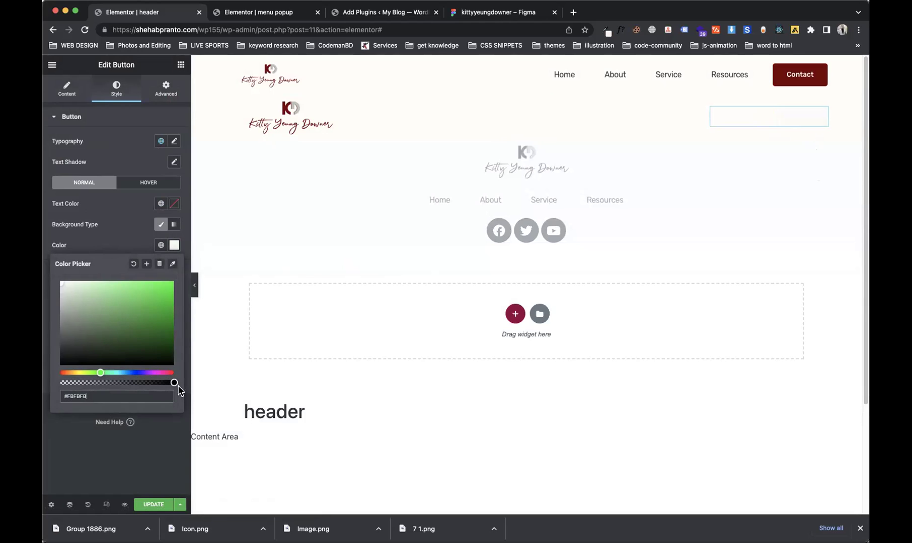
left_click_drag(175, 384, 64, 383)
left_click(135, 240)
left_click(161, 245)
left_click(85, 366)
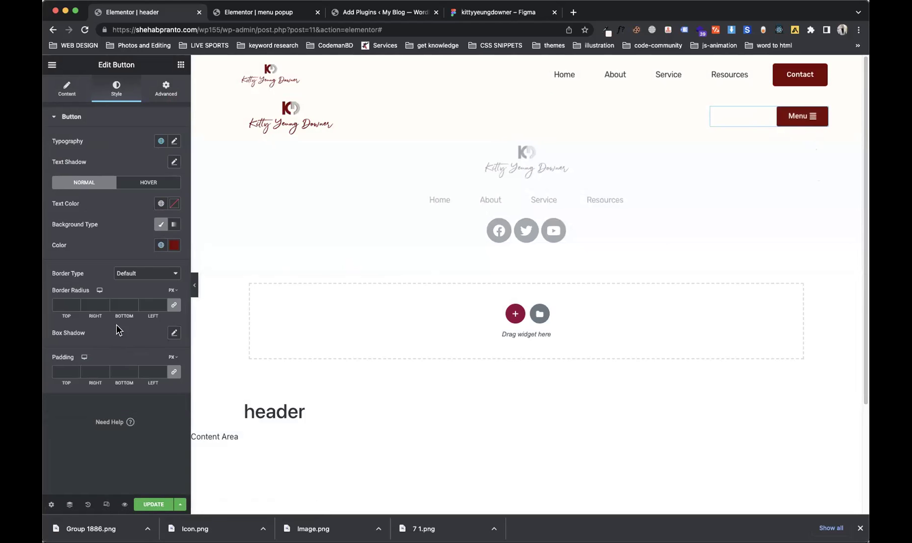
left_click(174, 245)
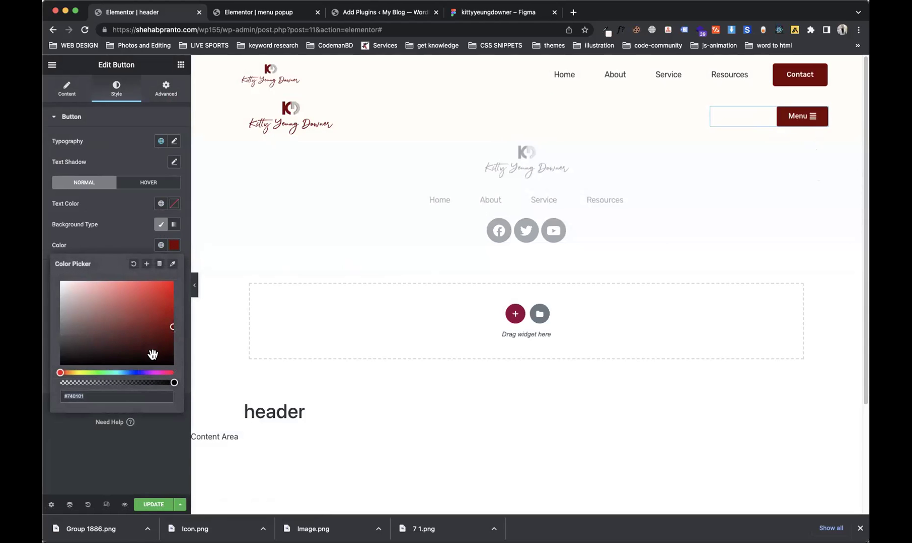
left_click_drag(173, 382, 59, 382)
left_click(126, 241)
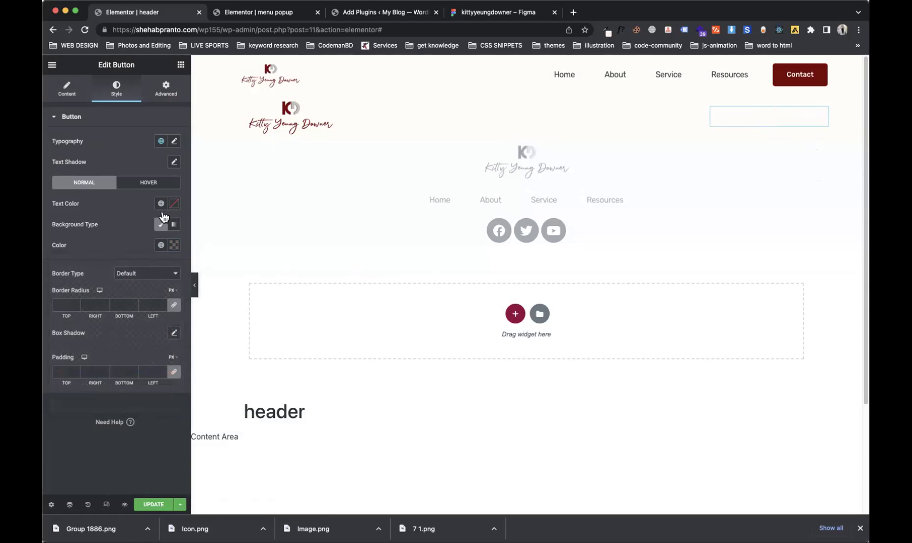
Step: Make the Menu text dark grey and widen the icon spacing
left_click(161, 203)
left_click(91, 336)
left_click(68, 90)
left_click_drag(87, 308, 76, 315)
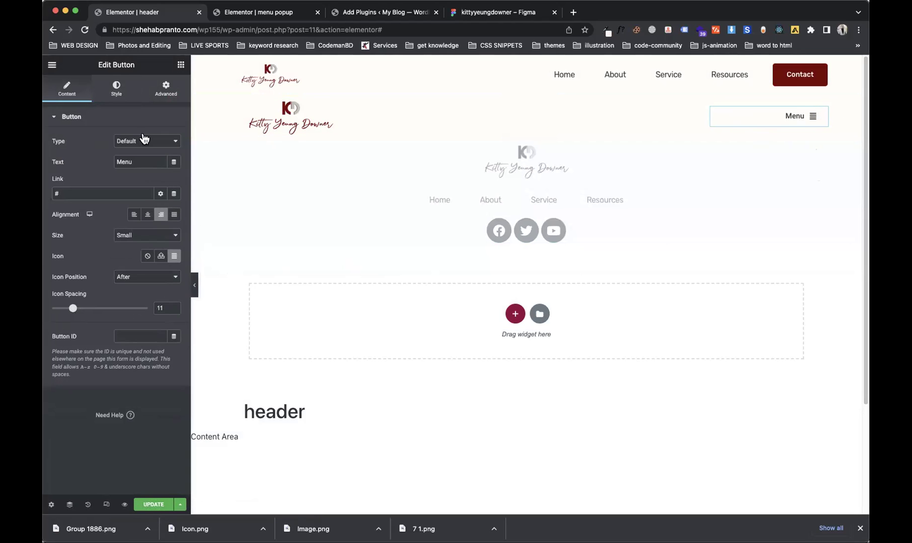
Step: Set the button's hover text colour to dark red
left_click(117, 89)
left_click(125, 185)
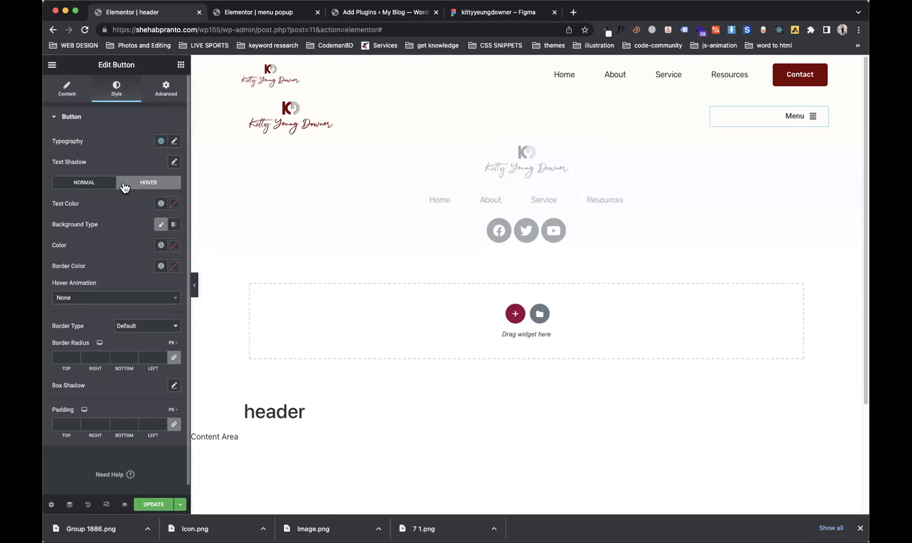
left_click(160, 204)
left_click(120, 319)
left_click(81, 116)
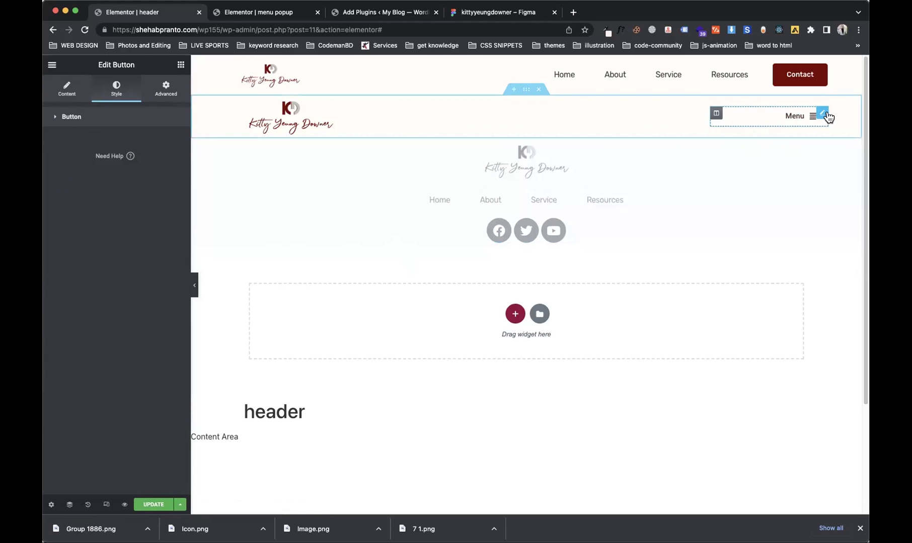
left_click(130, 119)
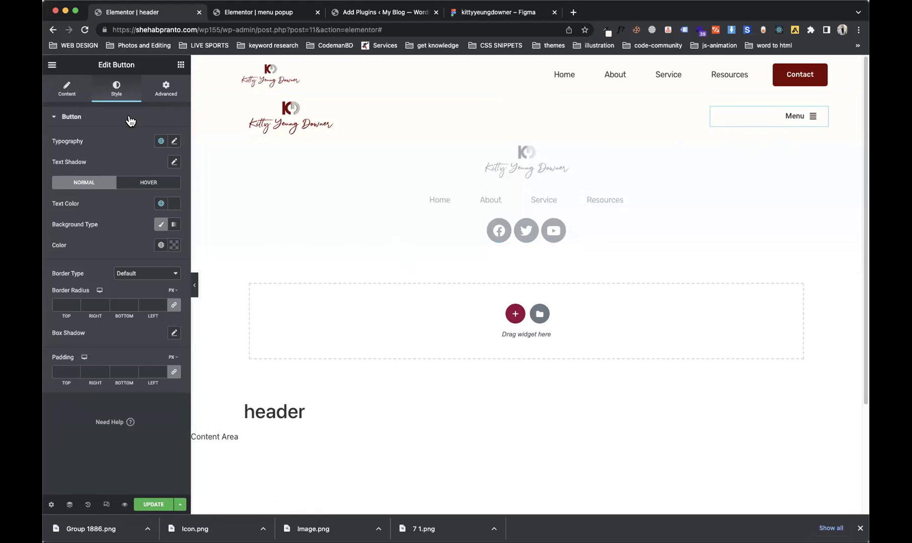
Step: Set the Menu button's typography size to 24 px and update the header
left_click(174, 142)
left_click_drag(59, 219, 69, 218)
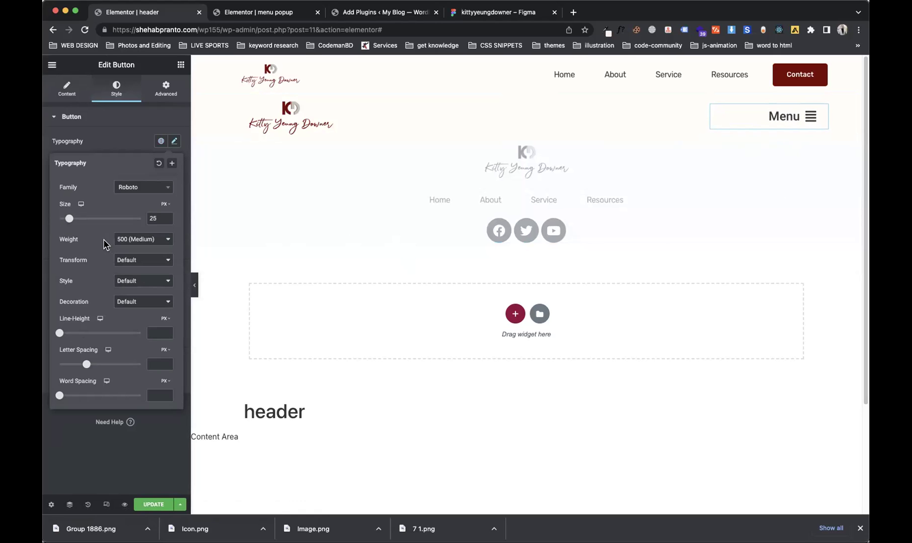
left_click(164, 221)
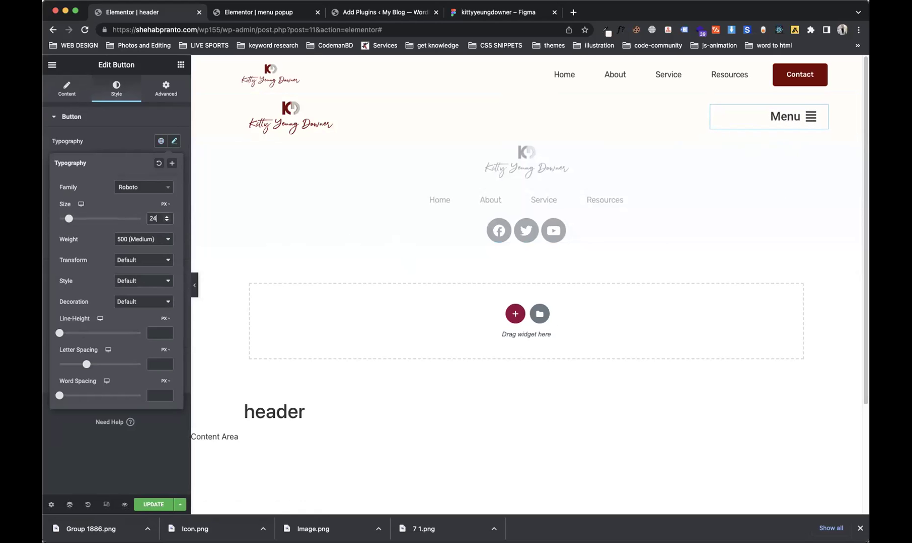
left_click(169, 507)
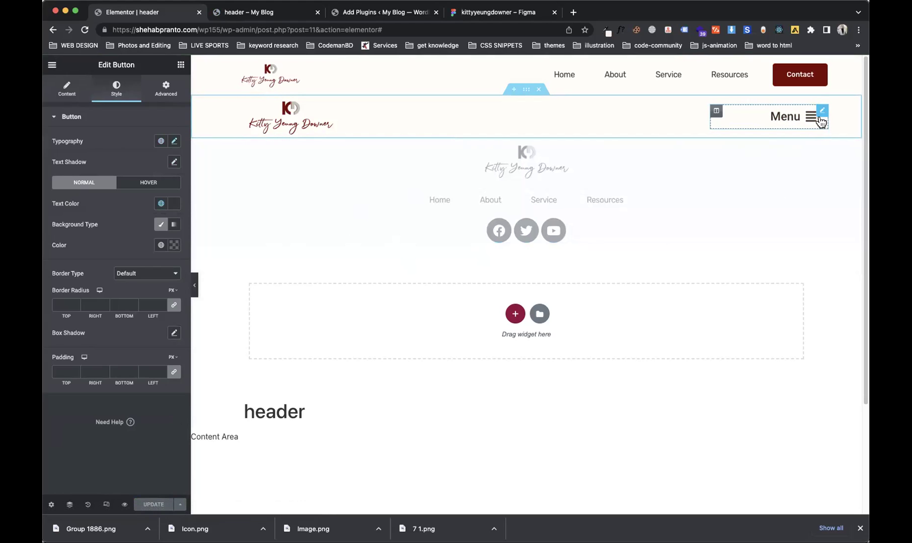
Step: Set the button's Link to the dynamic Popup tag
left_click(88, 96)
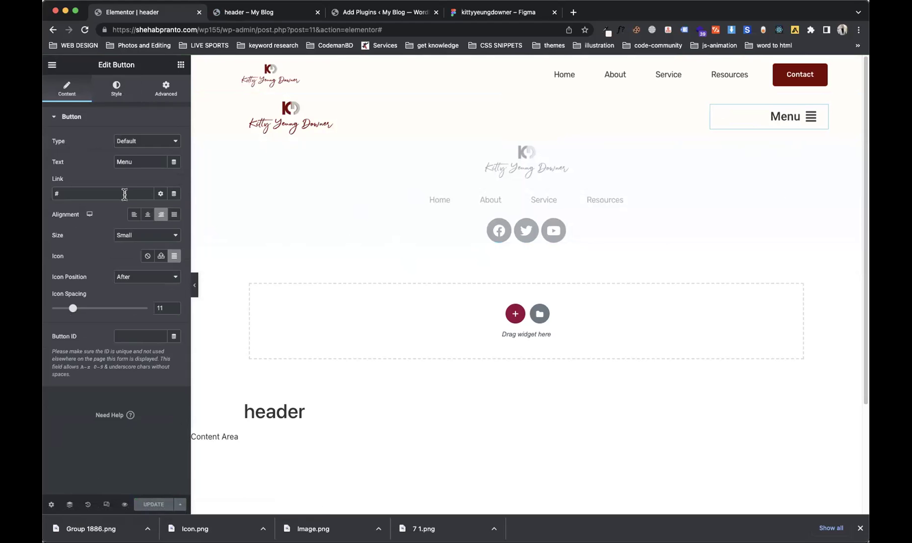
left_click(161, 195)
left_click(161, 195)
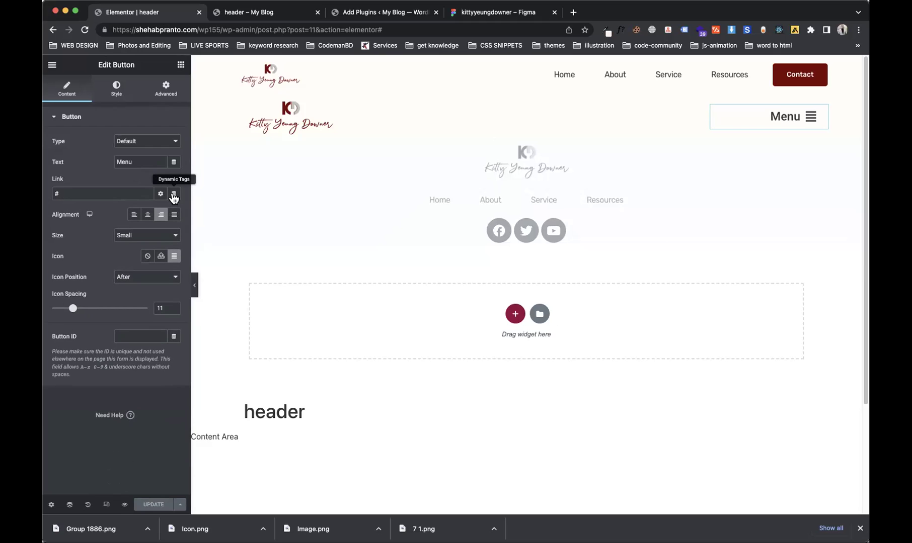
left_click(174, 194)
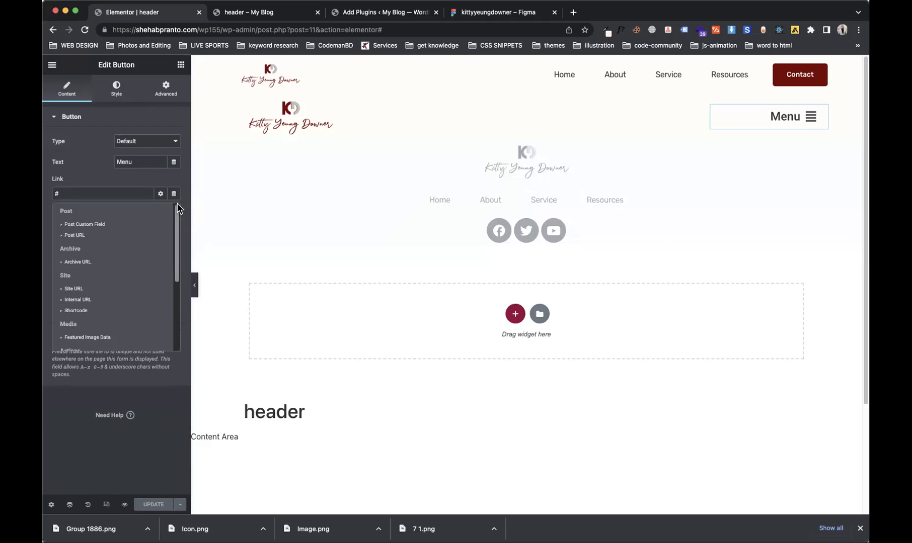
left_click_drag(175, 220, 175, 285)
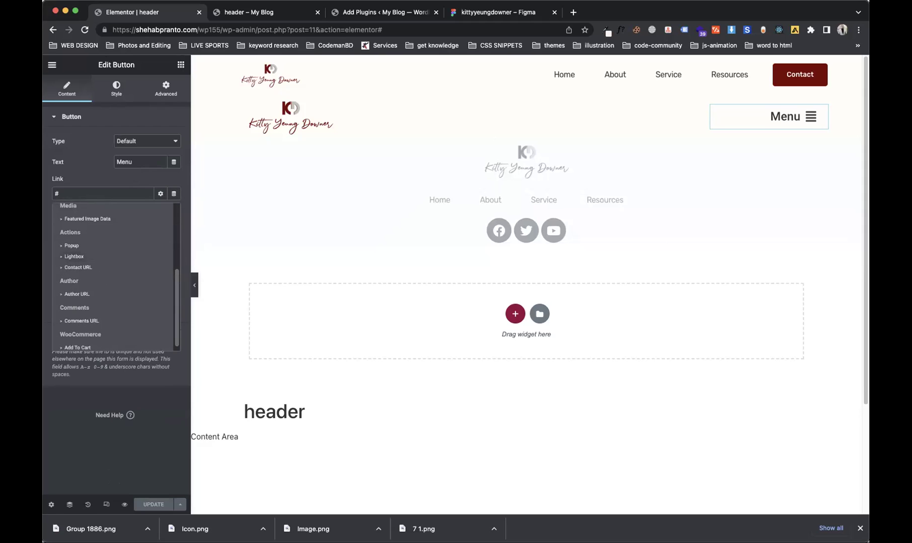
left_click(76, 246)
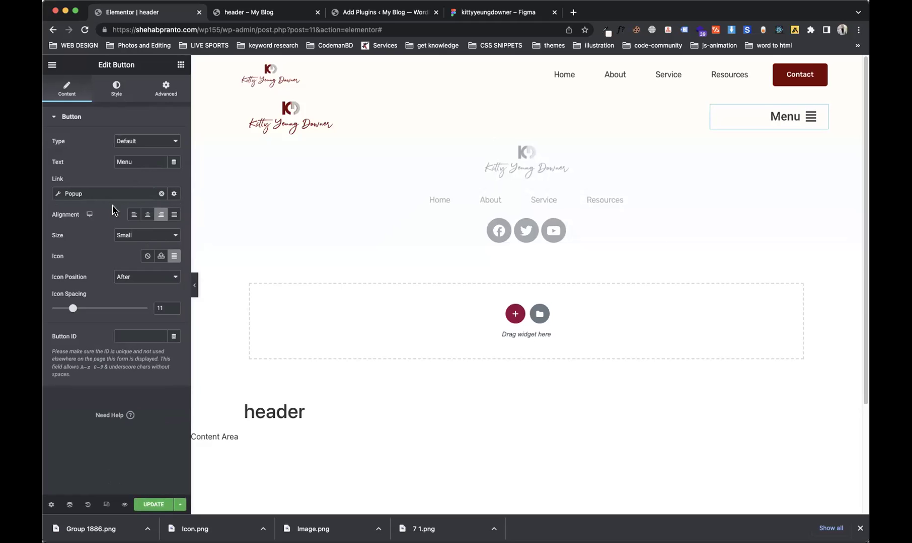
Step: Configure the popup link as Open Popup targeting the 'menu popup' template, and update the header
left_click(89, 196)
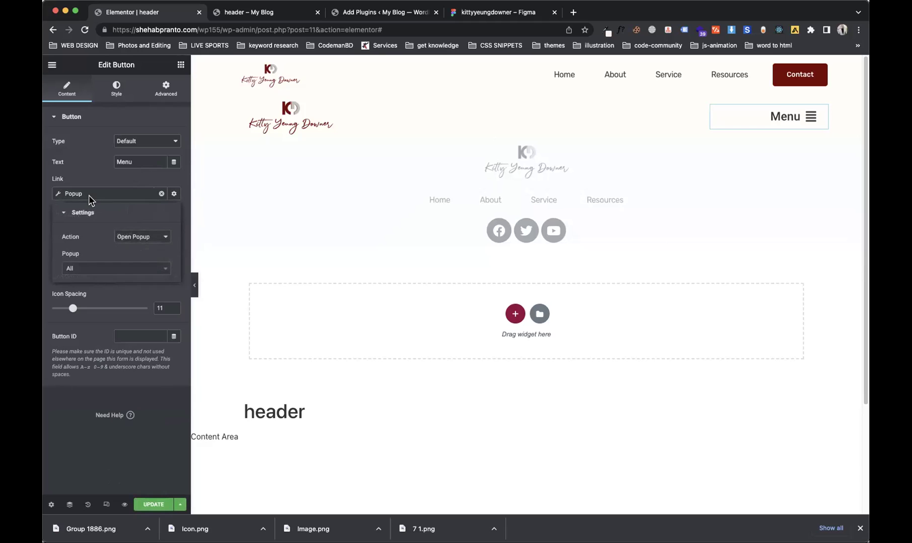
left_click(150, 244)
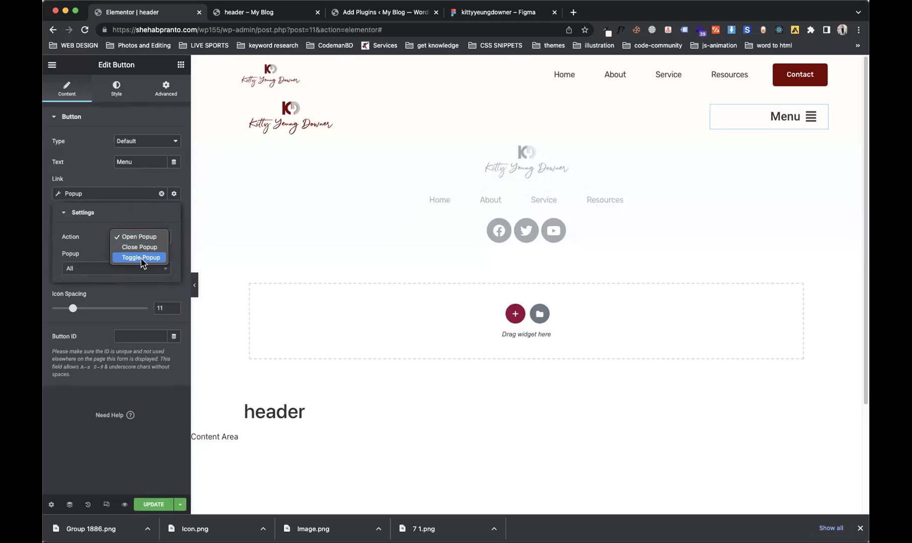
left_click(146, 238)
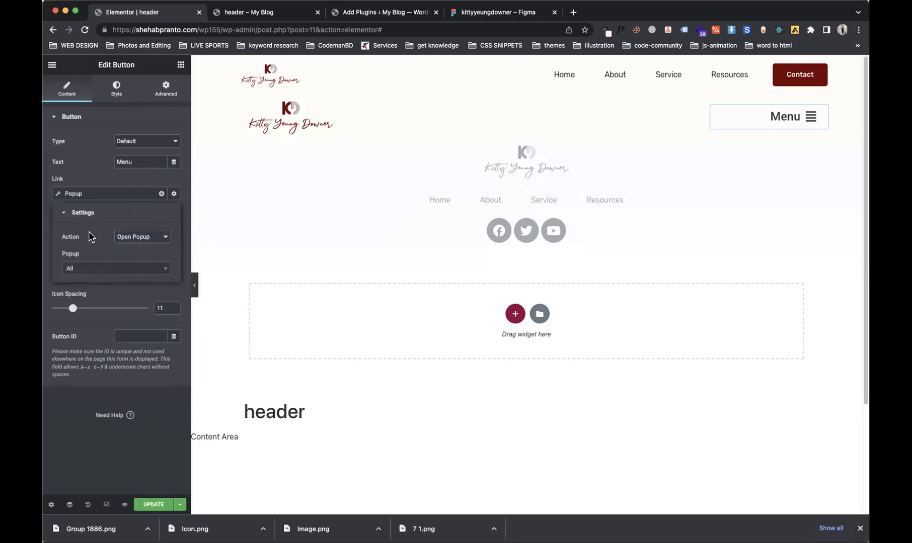
left_click(109, 272)
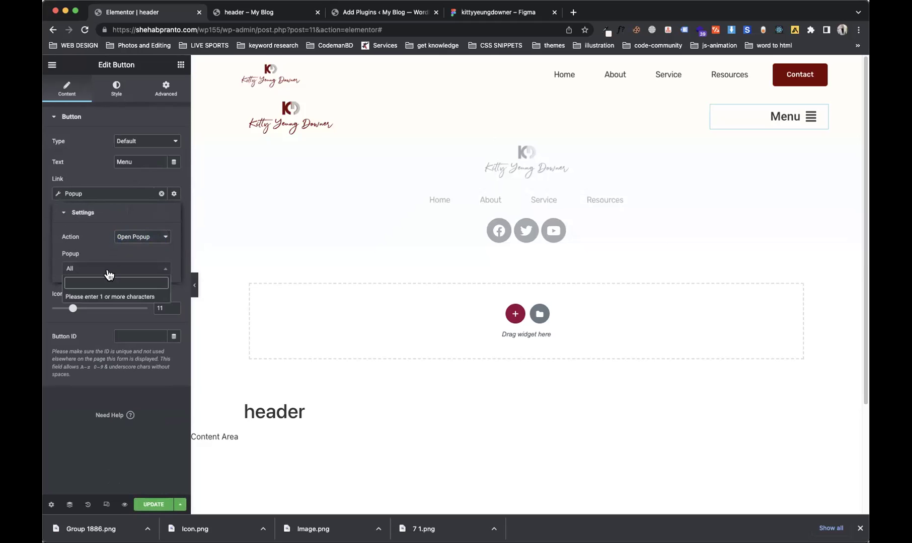
type("mai")
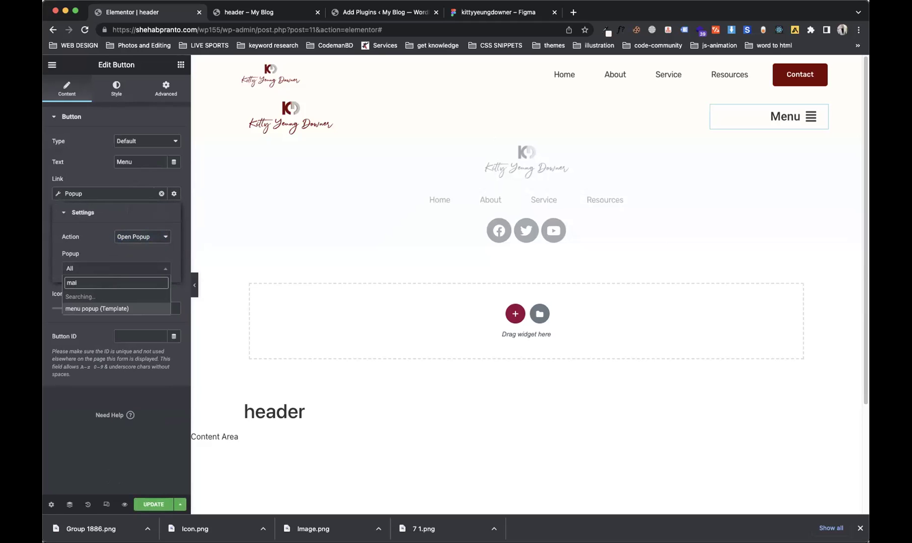
left_click(94, 298)
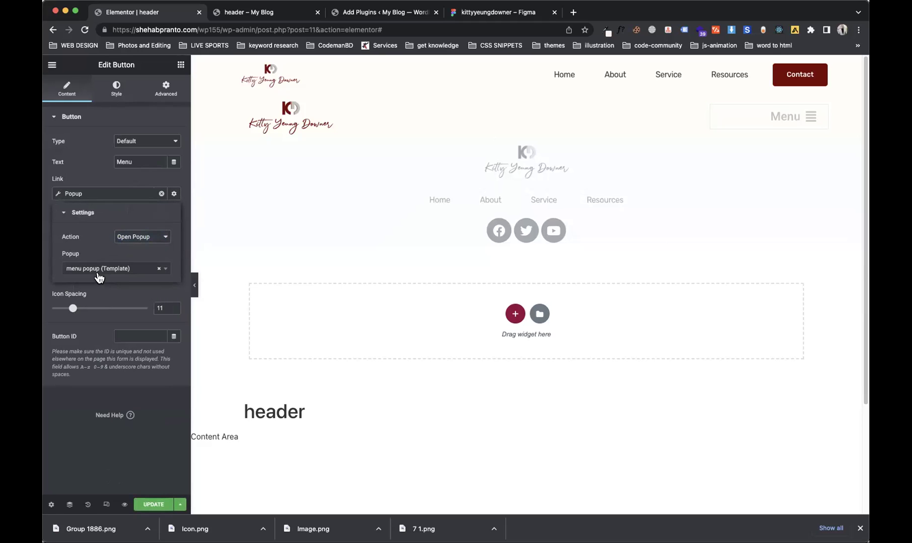
left_click(152, 504)
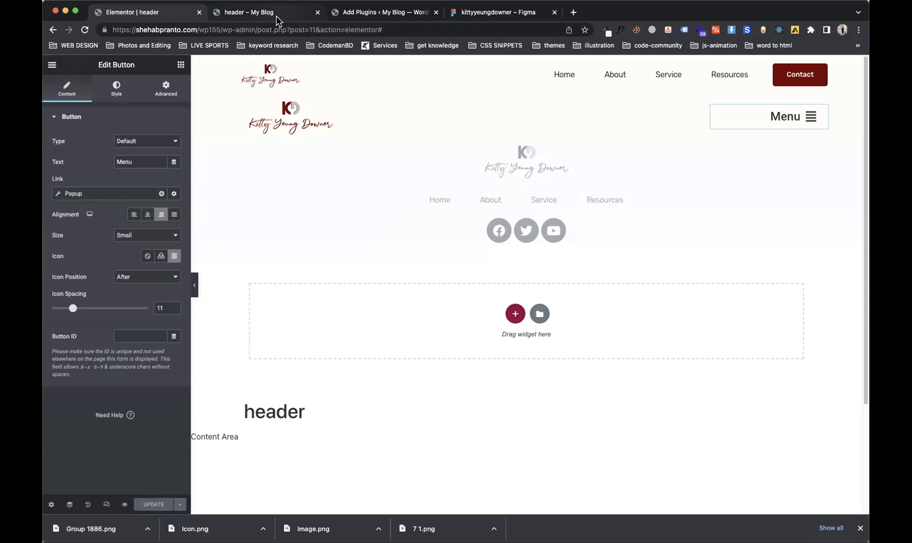
Step: On the header preview, open and close the full-screen menu, then open the My Blog Dashboard in a new tab
left_click(259, 12)
left_click(780, 134)
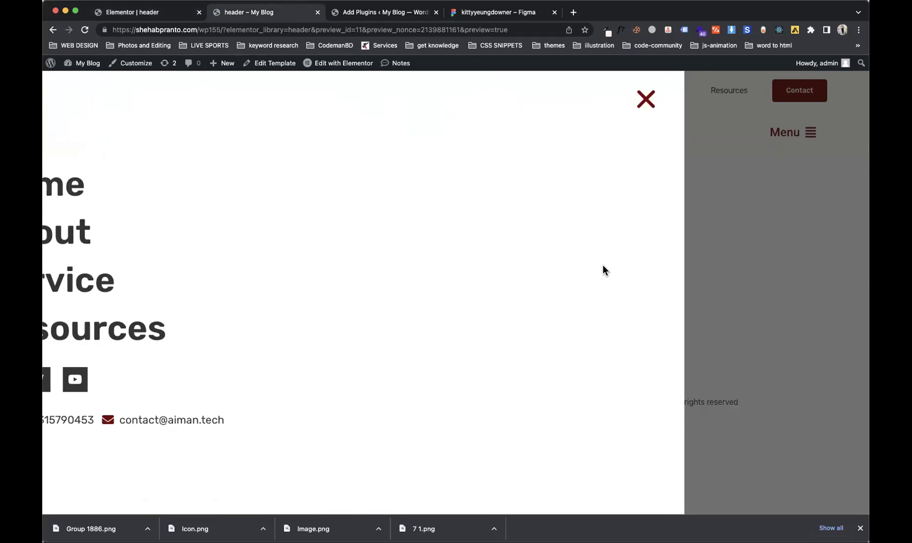
left_click(830, 98)
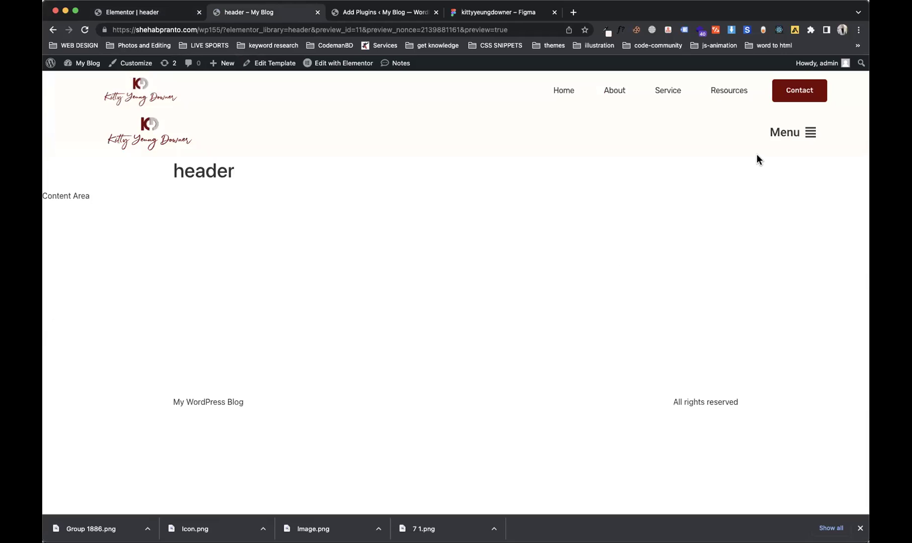
left_click(805, 134)
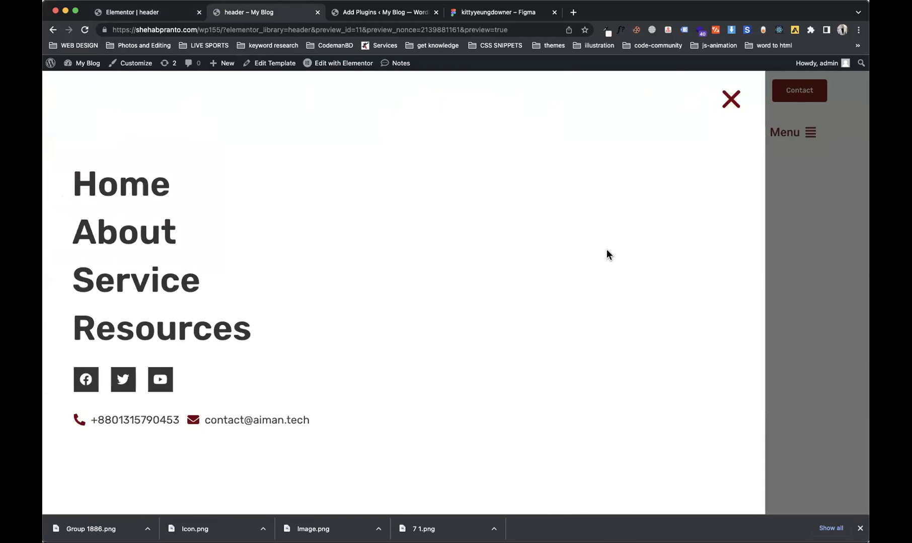
left_click(830, 99)
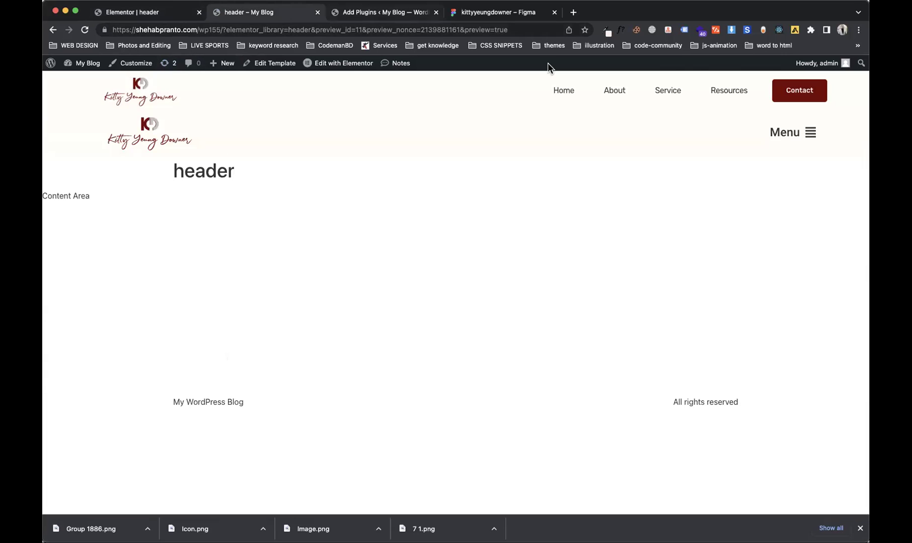
mouse_move(80, 66)
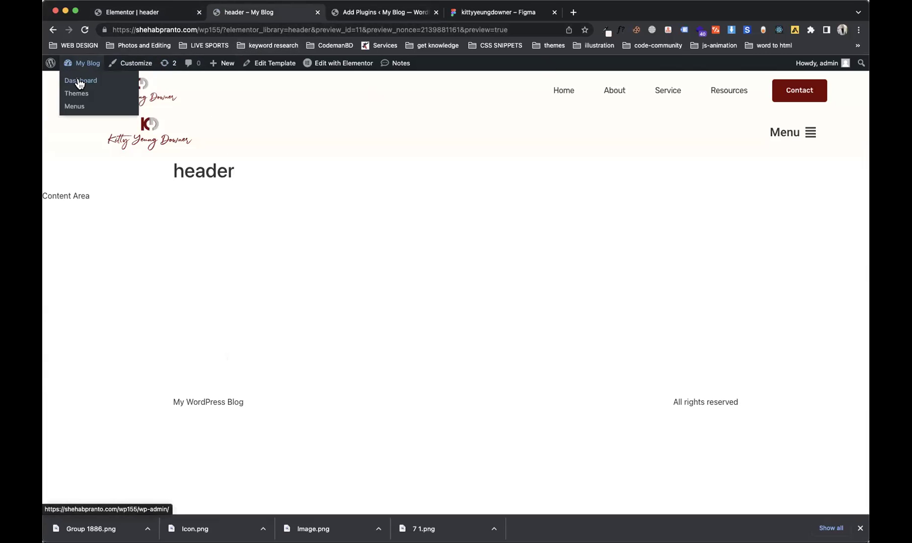
left_click(80, 84, "super")
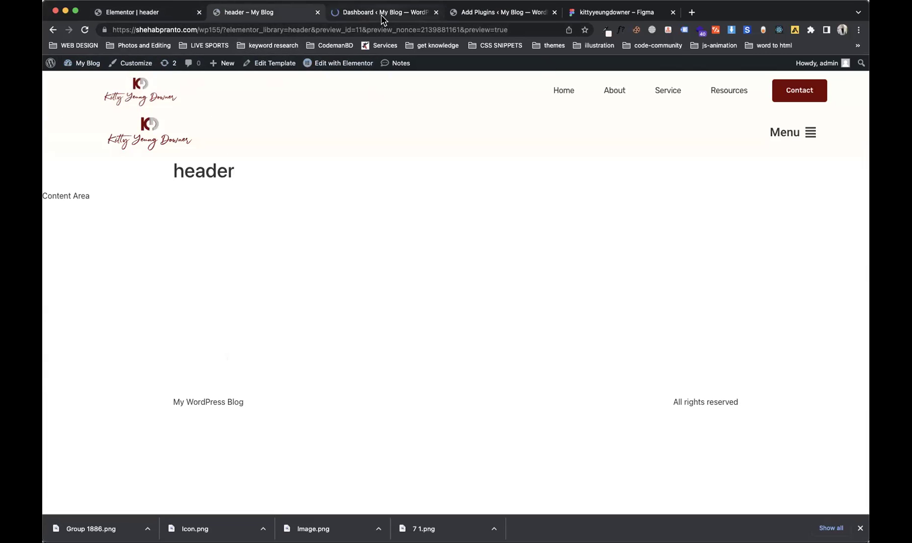
Step: From Templates > Popups, open 'menu popup' with Elementor in a new tab
left_click(381, 14)
mouse_move(79, 239)
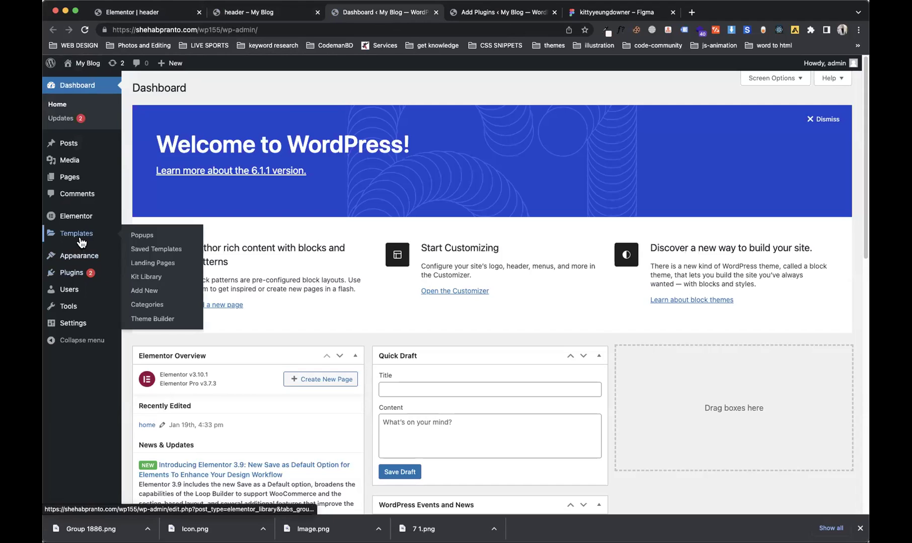
left_click(146, 235)
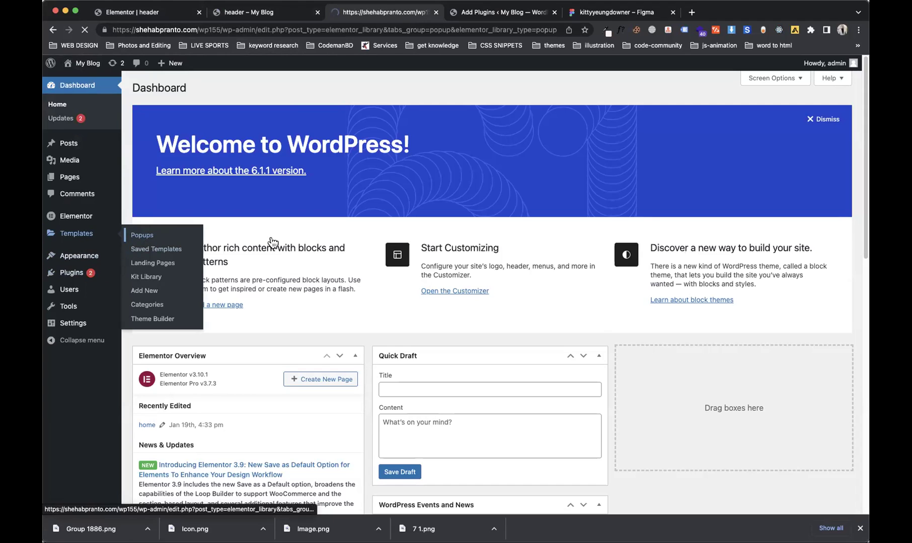
left_click(224, 202, "super")
left_click(508, 15)
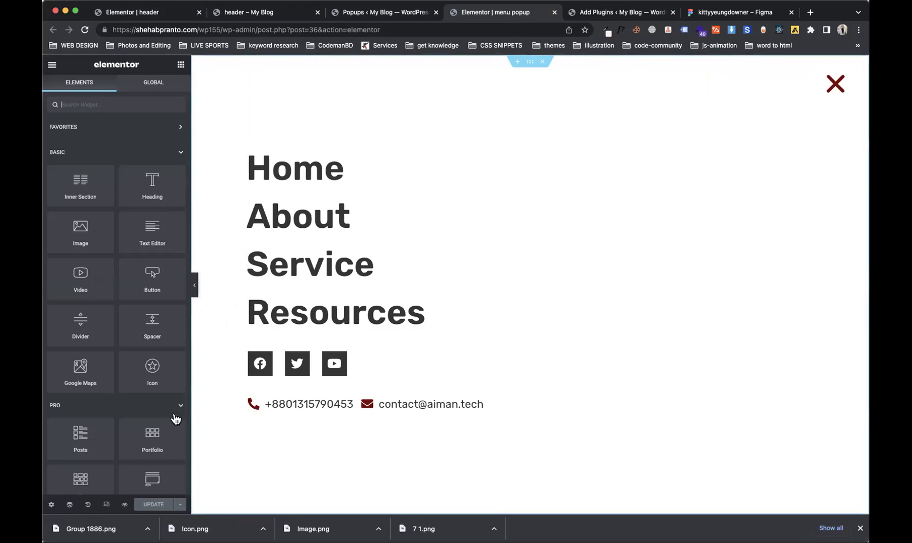
Step: Set the popup's Entrance Animation to Slide In Right in Popup Settings
left_click(52, 505)
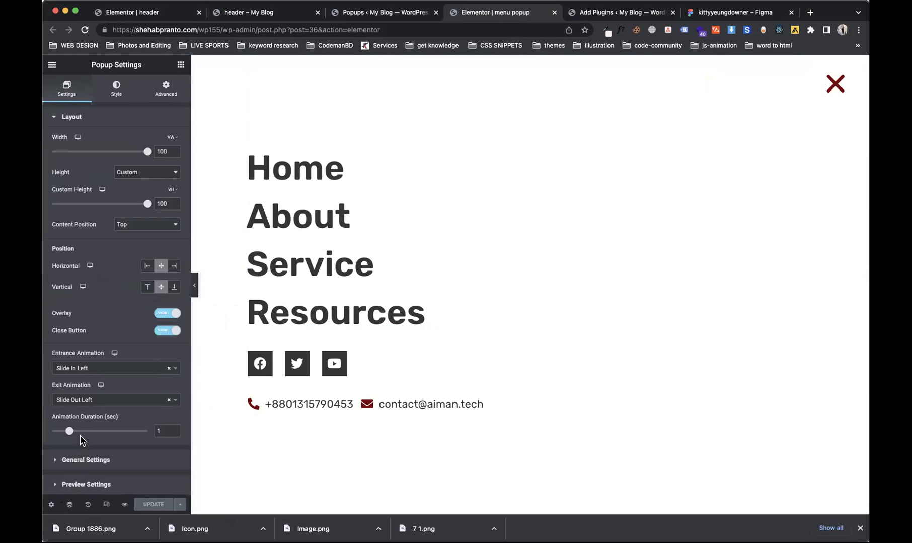
left_click(116, 371)
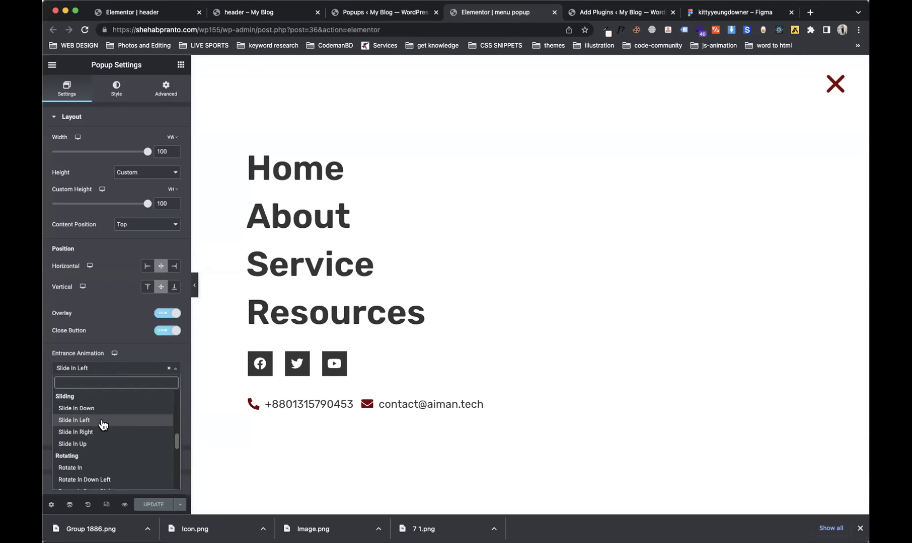
left_click(112, 409)
left_click(110, 373)
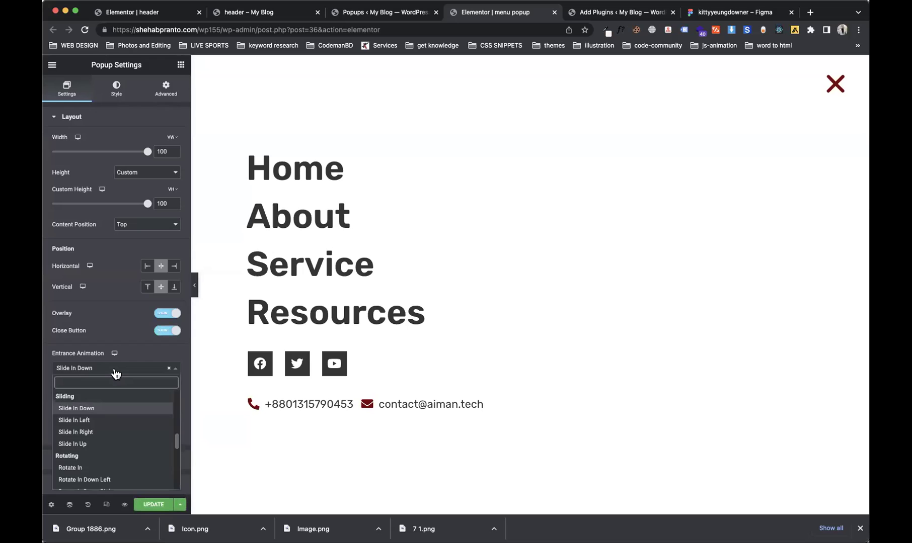
left_click(94, 431)
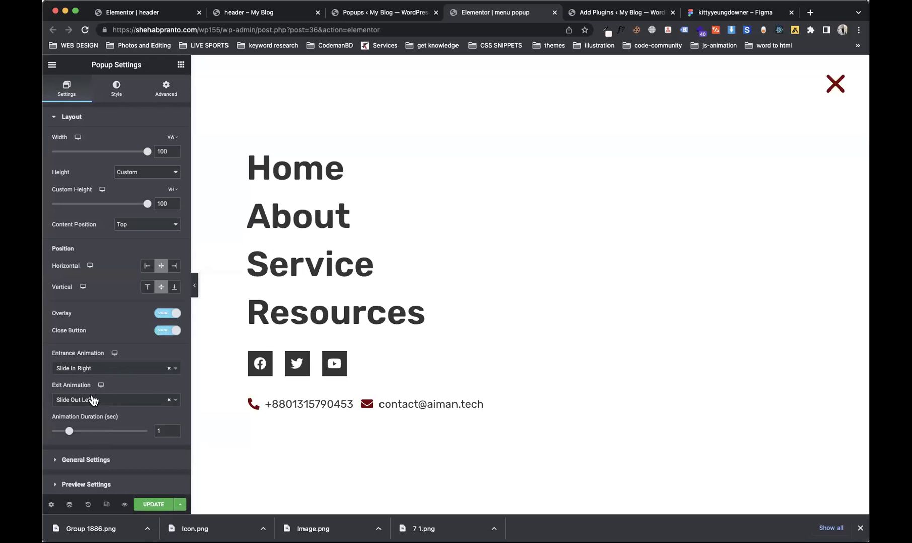
left_click(103, 369)
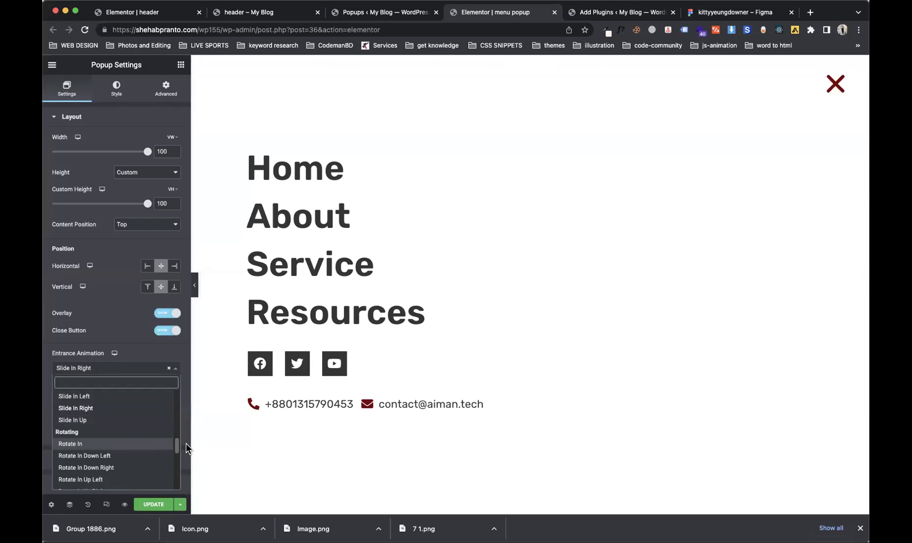
left_click(126, 409)
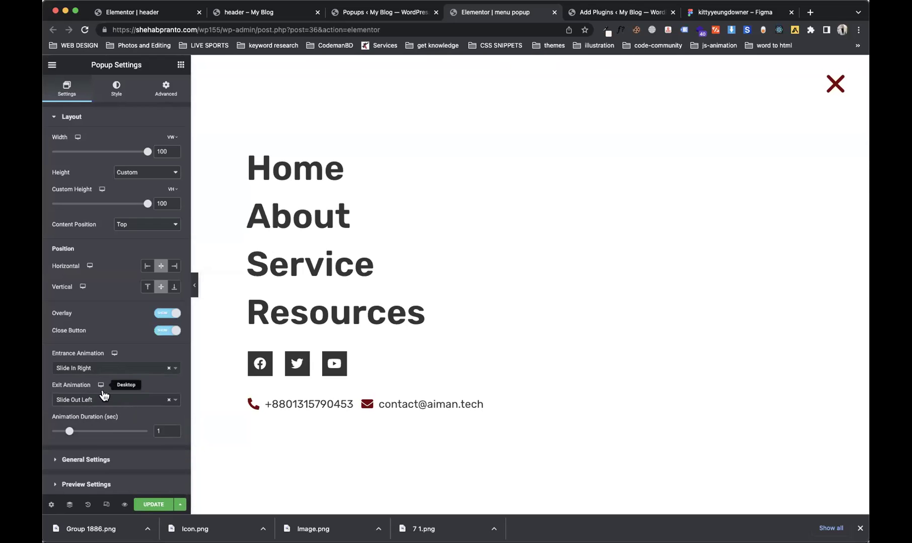
Step: Update the popup and Save & Close, keeping Slide In Right as the entrance
left_click(151, 506)
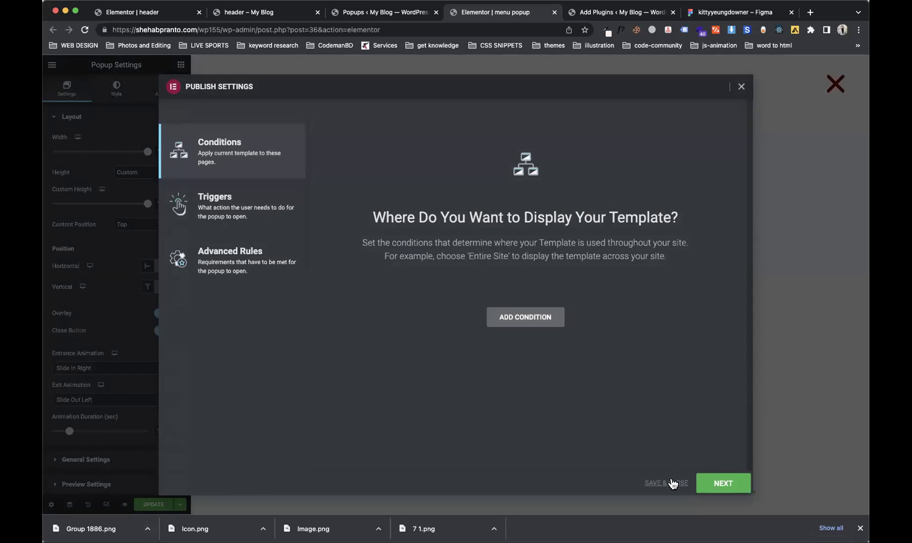
left_click(670, 483)
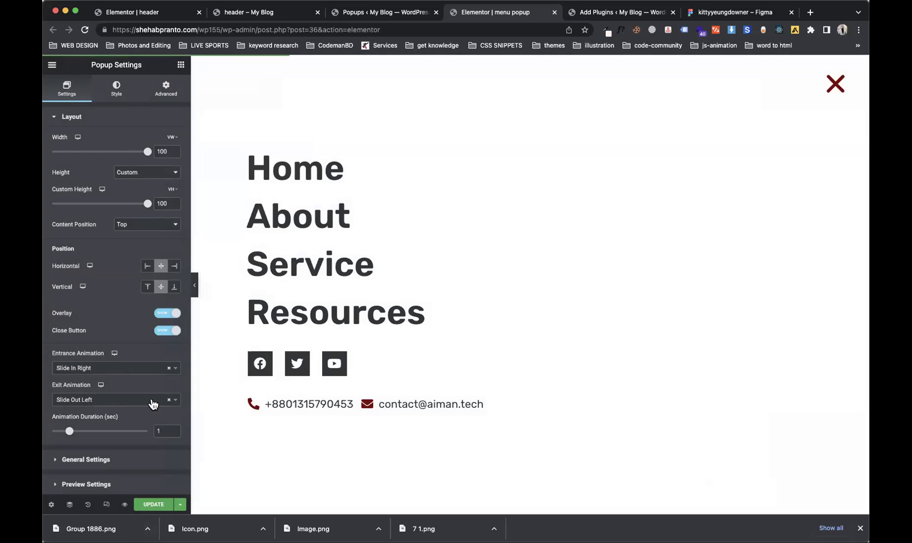
left_click(146, 374)
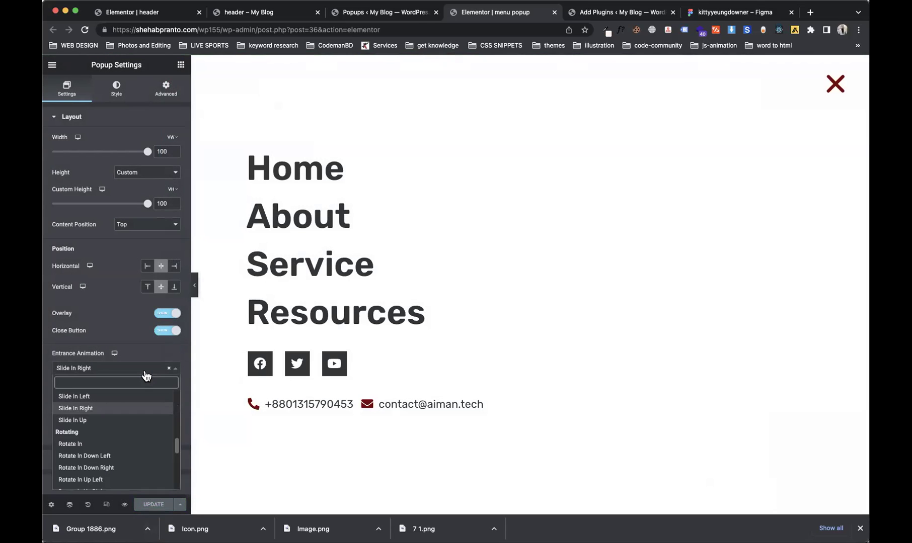
left_click_drag(179, 442, 131, 373)
left_click(135, 367)
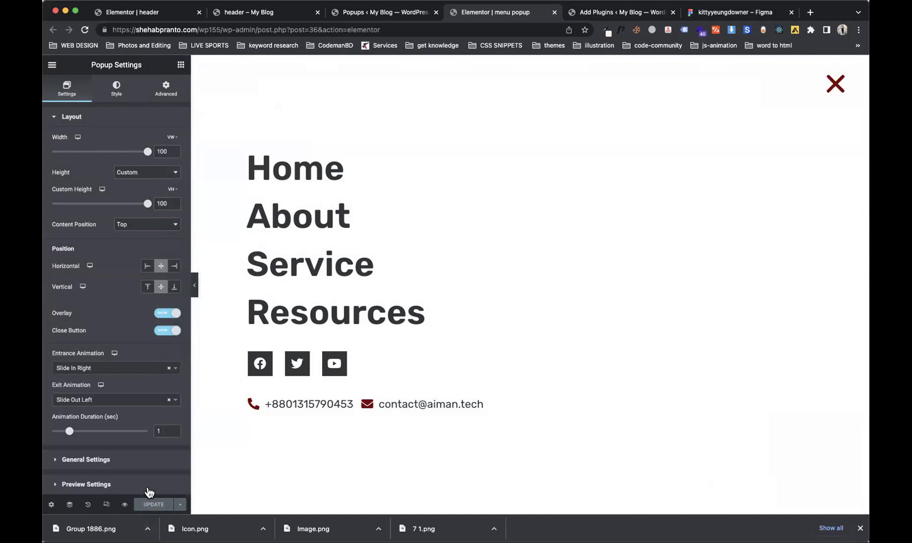
Step: Reload the header preview, then open and close the full-screen menu popup
left_click(333, 11)
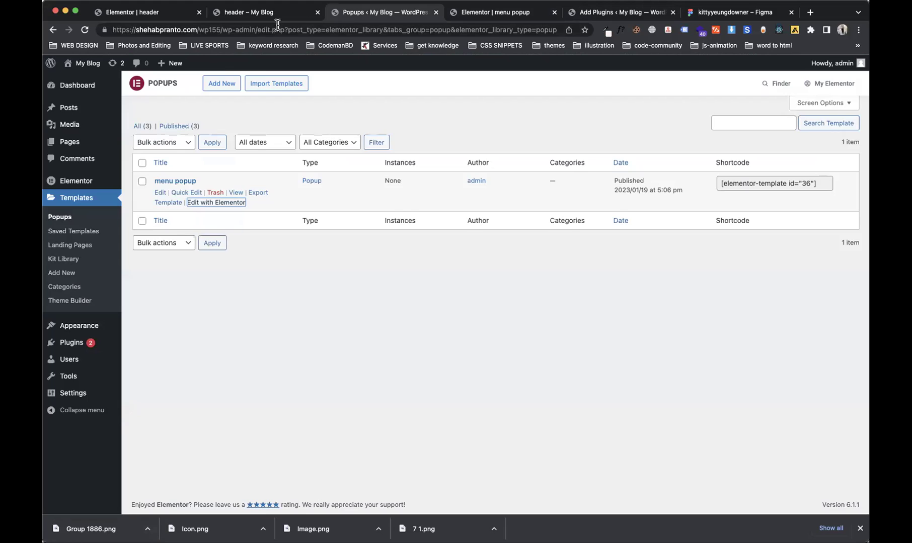
left_click(264, 14)
left_click(87, 31)
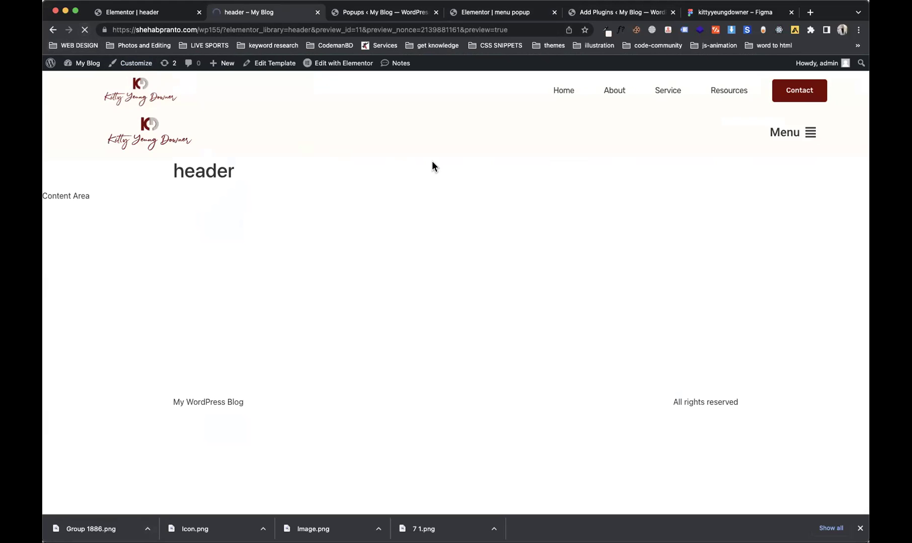
left_click(769, 139)
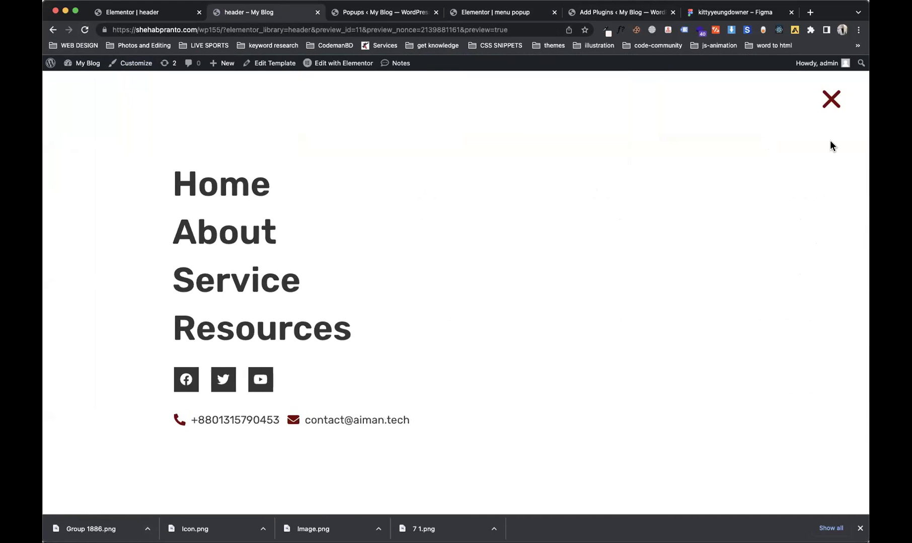
left_click(830, 100)
Step: Open and close the menu twice more to watch the slide animations, then narrow the window
left_click(800, 134)
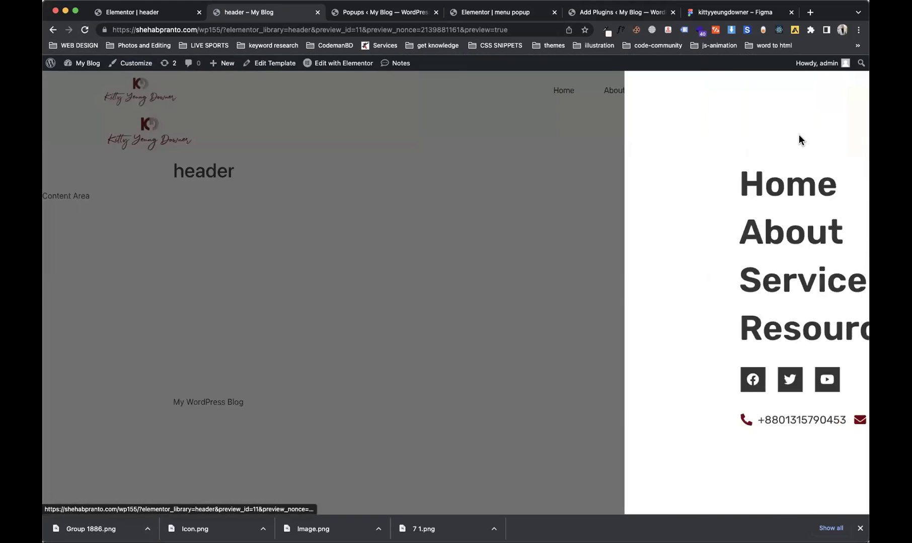
left_click(831, 101)
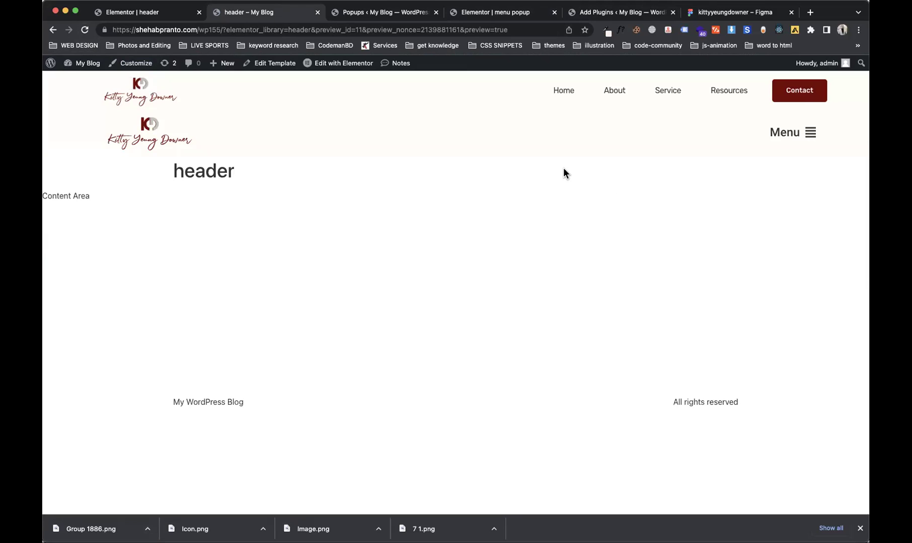
left_click(808, 133)
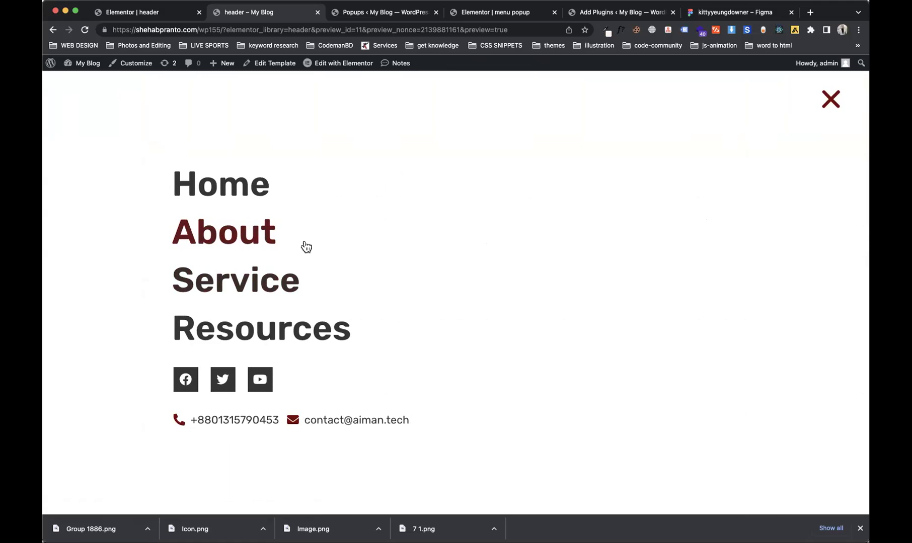
left_click(825, 103)
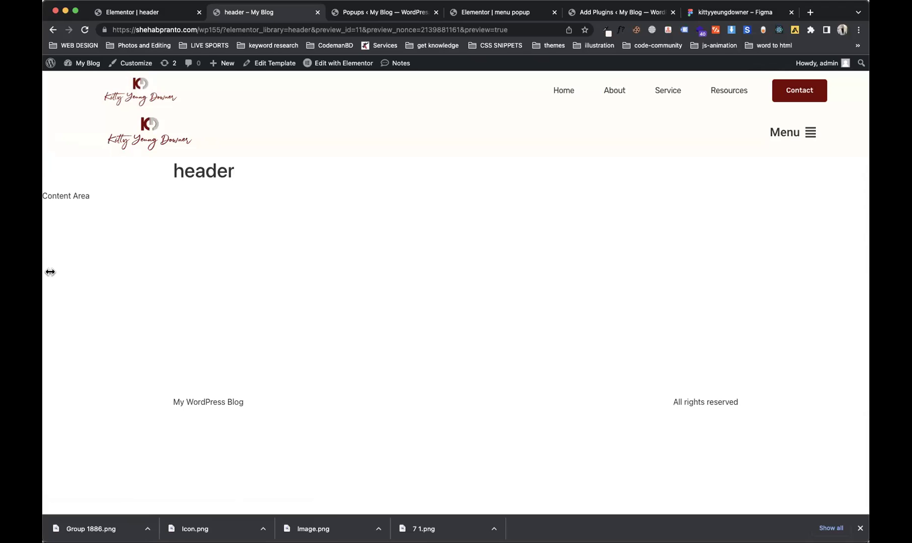
left_click_drag(50, 272, 331, 272)
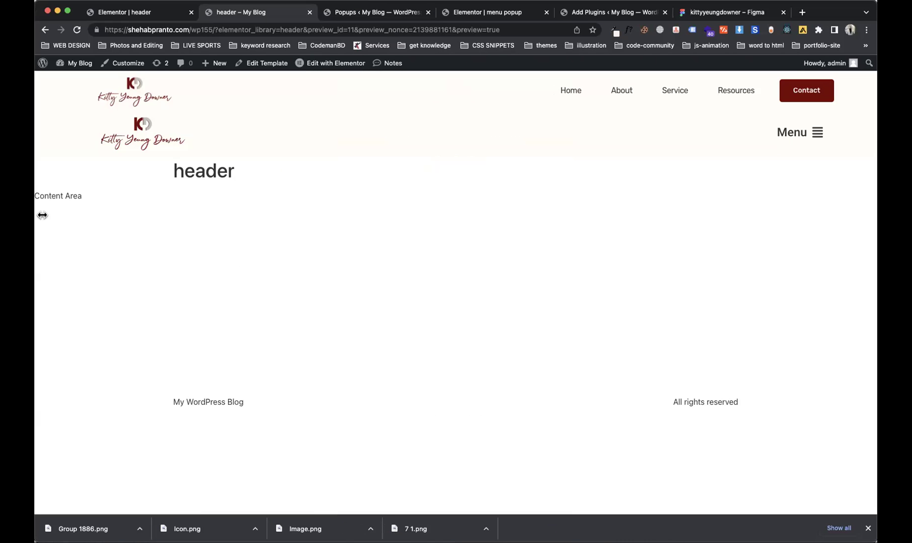
Step: Set the full navigation section to Hide On Tablet and Mobile, and update the header
left_click(126, 12)
left_click(525, 134)
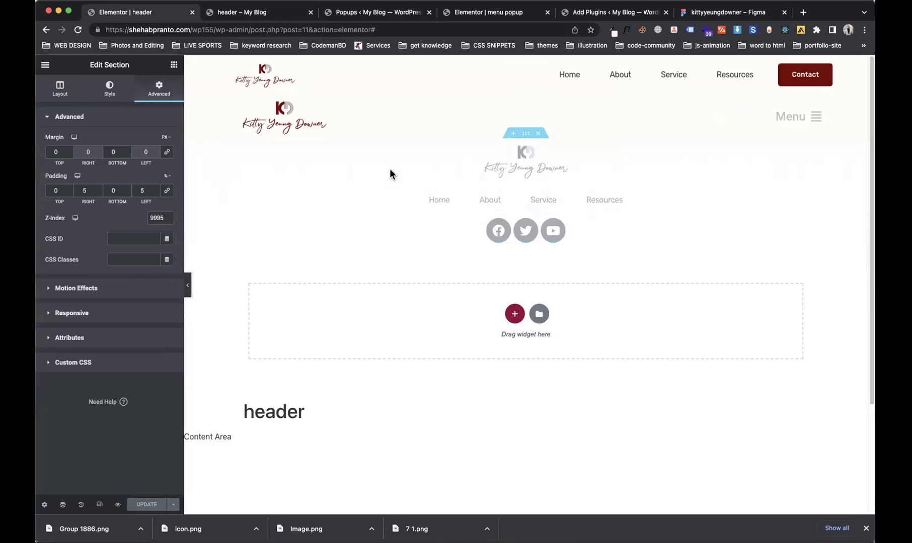
left_click(95, 335)
left_click(161, 285)
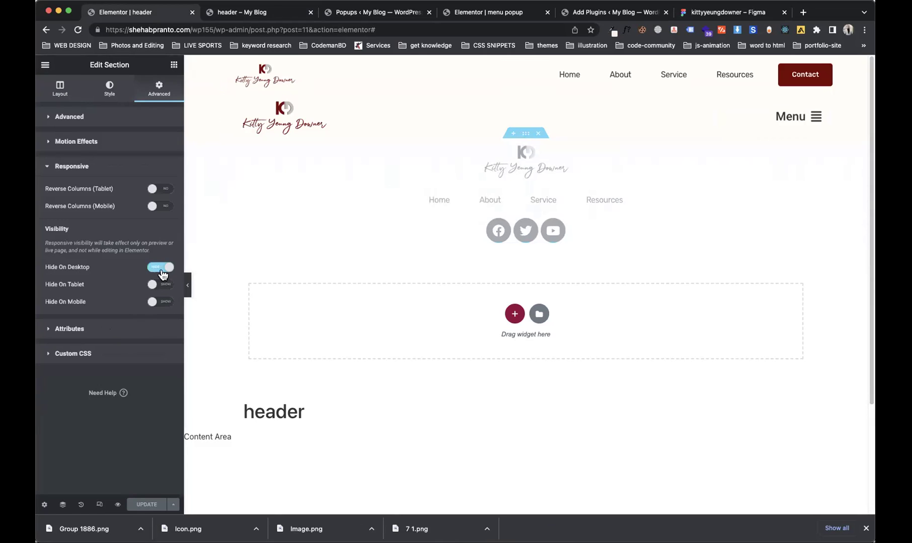
left_click(166, 302)
left_click(147, 505)
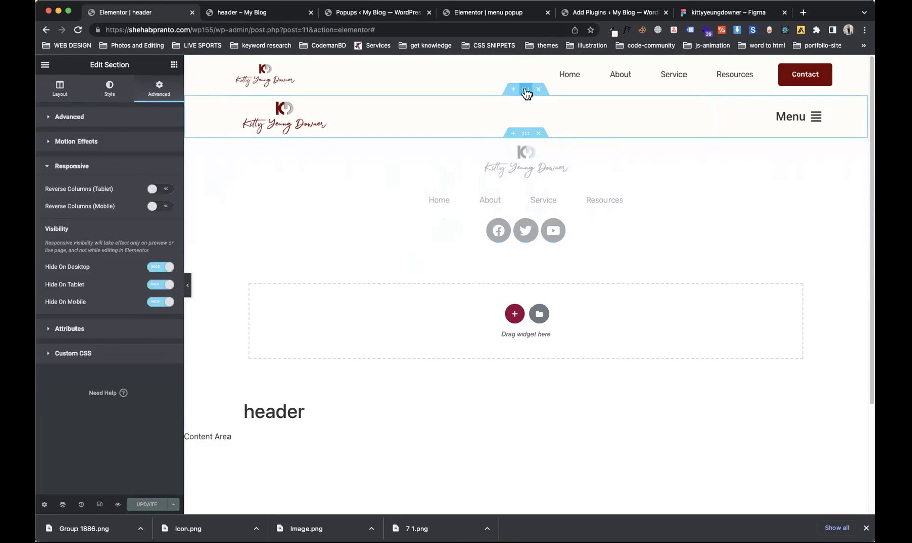
Step: Make the logo-and-Menu section Hide On Desktop only, and update the header
left_click(524, 60)
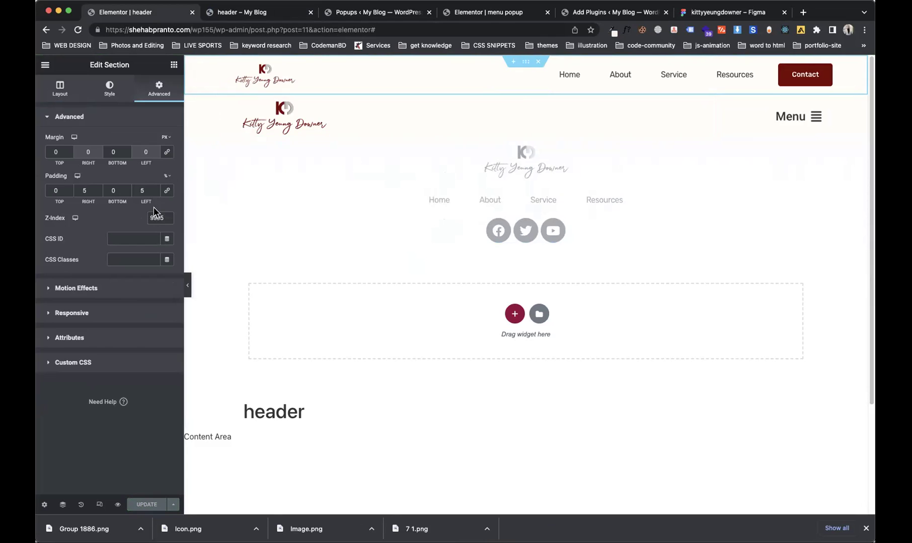
left_click(522, 93)
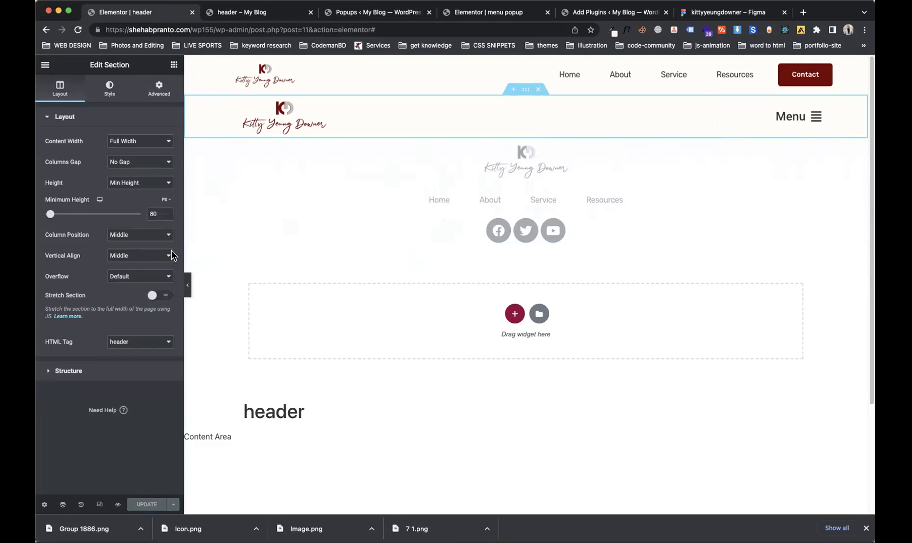
left_click(159, 88)
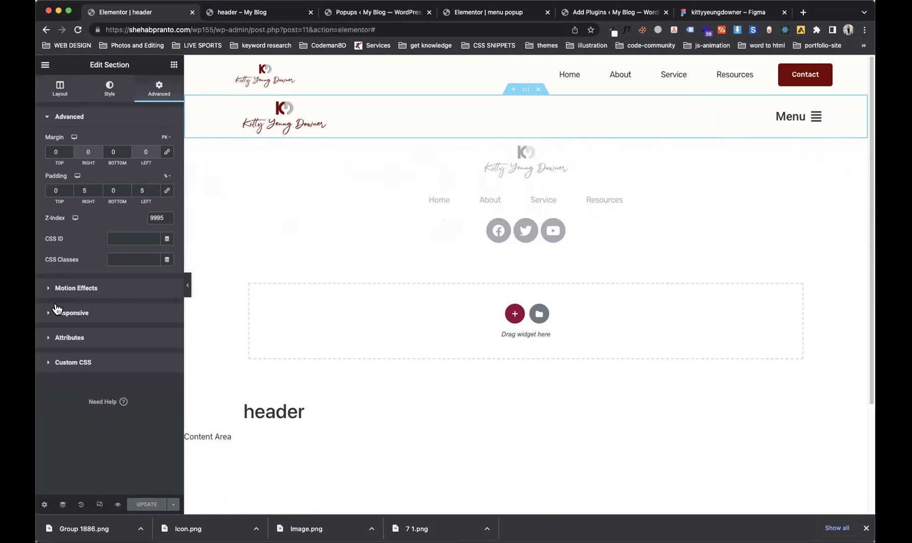
left_click(71, 312)
left_click(153, 284)
left_click(159, 302)
left_click(159, 267)
left_click(149, 505)
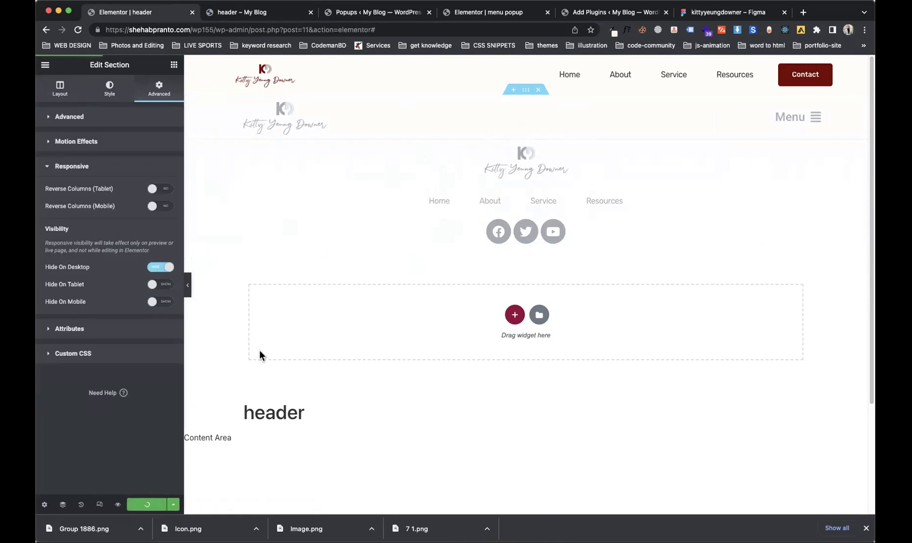
Step: Go back to the header preview page
left_click(412, 12)
left_click(446, 13)
left_click(403, 13)
left_click(263, 15)
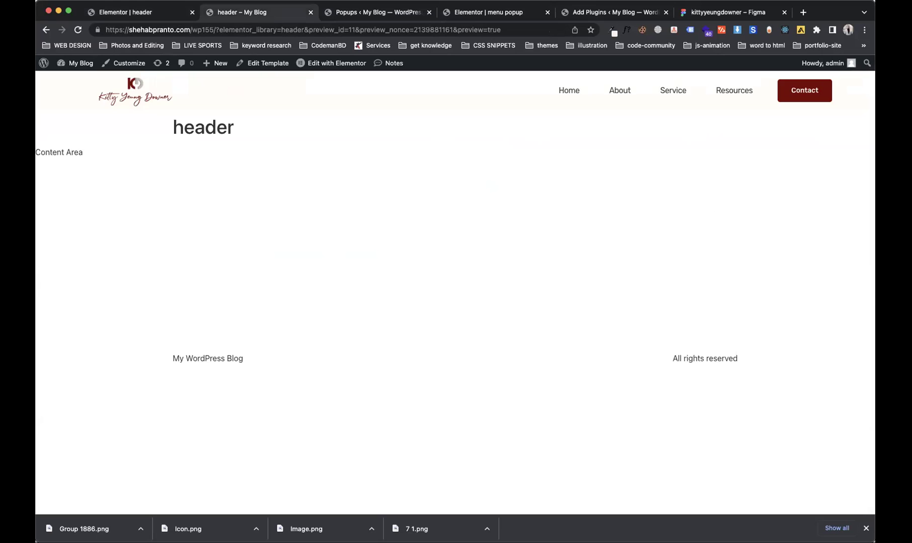
Step: At phone width, open and close the Menu popup, then restore the full window size
left_click_drag(48, 301, 332, 275)
left_click(536, 136)
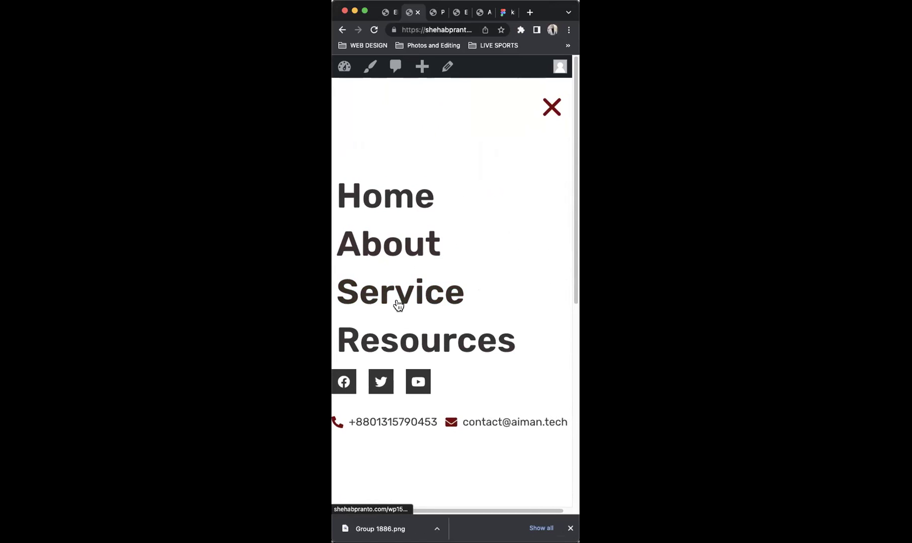
left_click(550, 107)
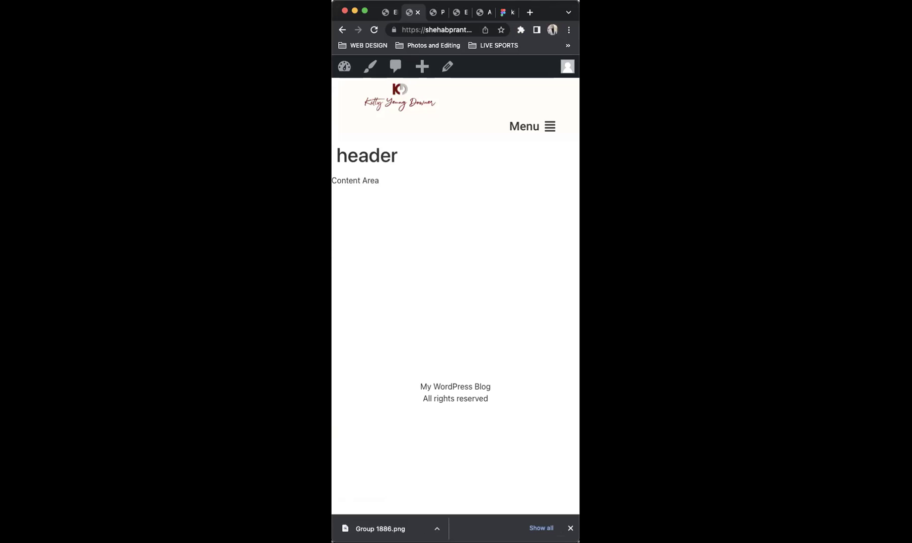
key("ctrl+alt+Return")
Step: Preview the menu popup editor in mobile responsive mode
left_click(342, 13)
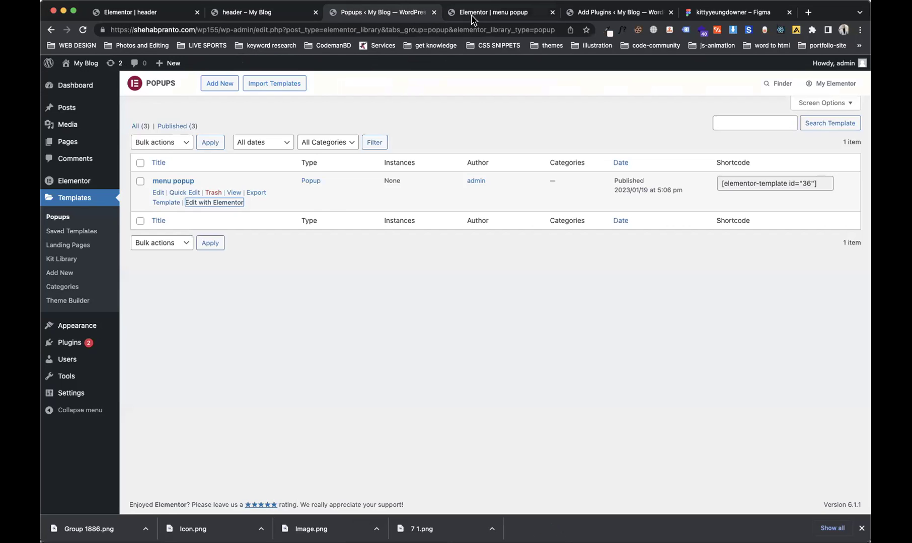
left_click(471, 14)
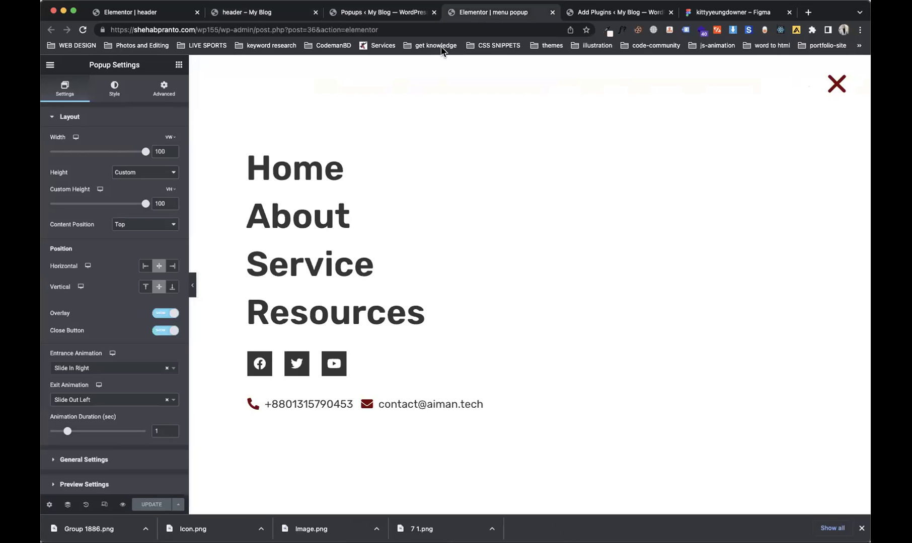
left_click(104, 505)
left_click(502, 65)
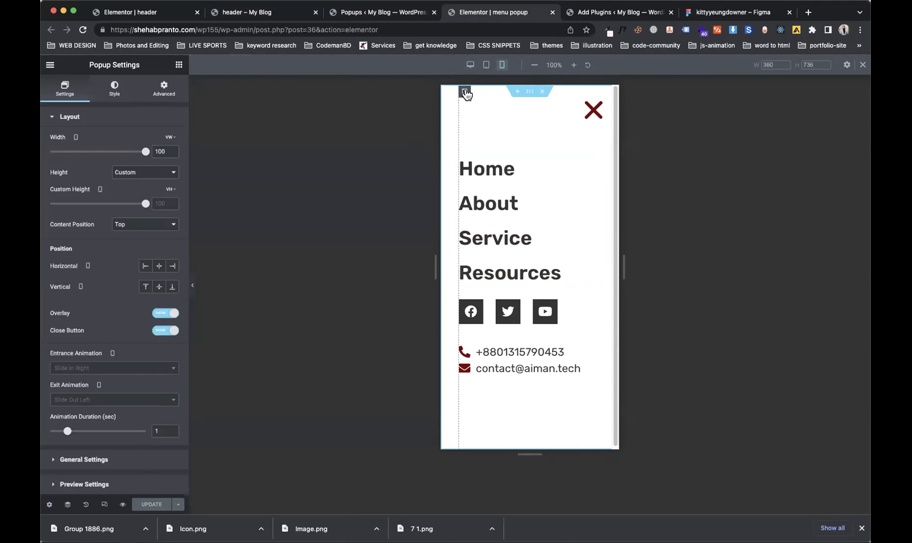
Step: Set the popup column's margins to 0
left_click(464, 92)
left_click(163, 93)
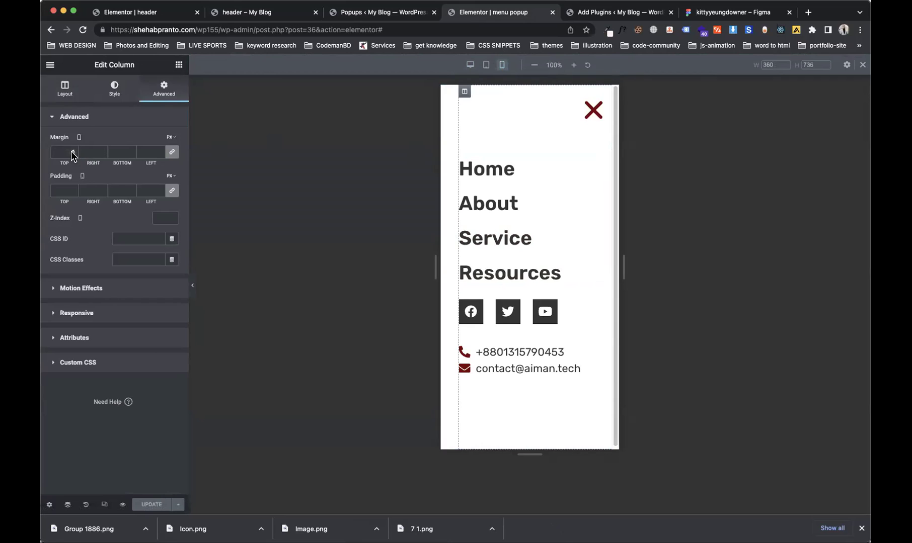
type("0")
left_click(58, 189)
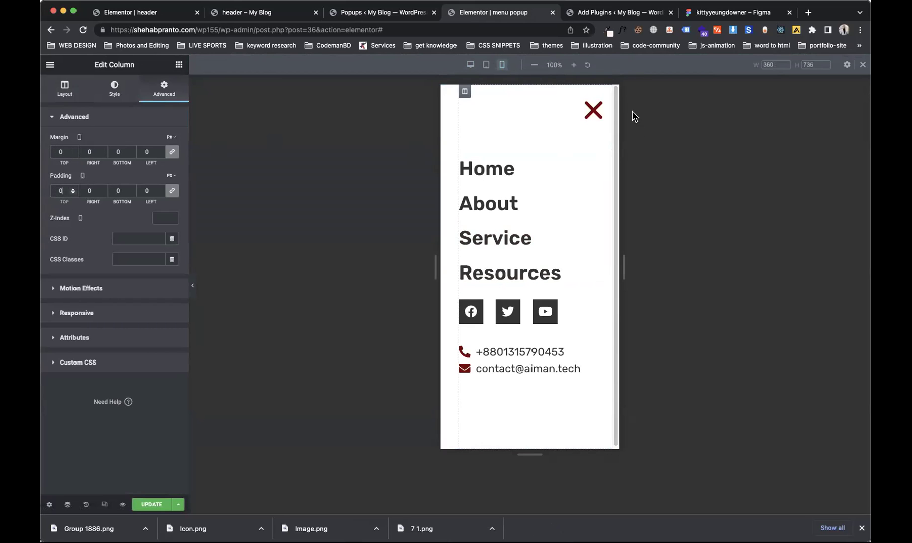
left_click(63, 93)
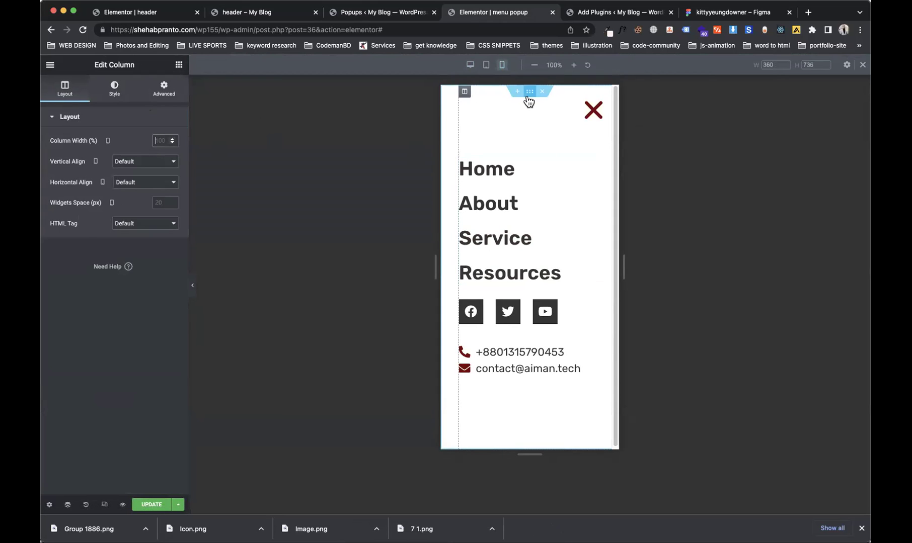
Step: Set the popup section's padding to 20 using linked values, then unlink them
left_click(530, 92)
left_click(164, 89)
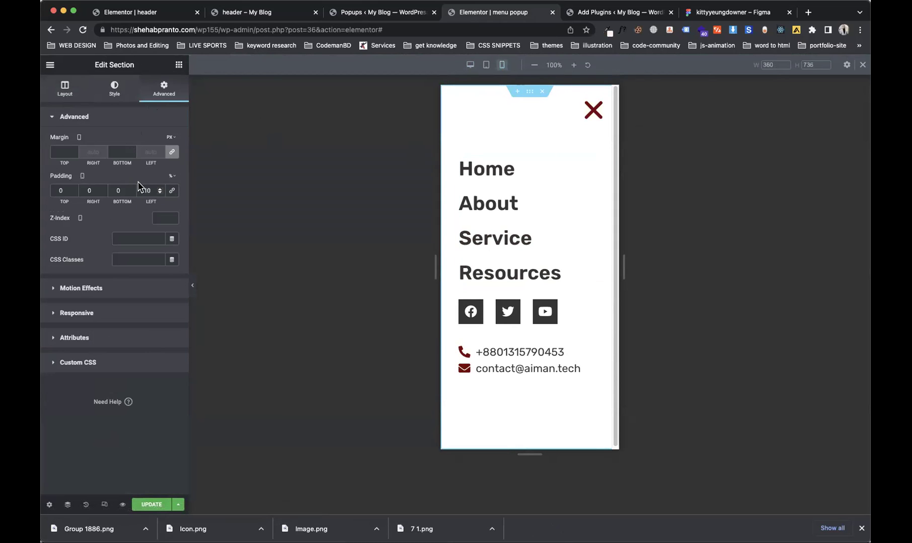
left_click(140, 191)
key("Up")
type("0")
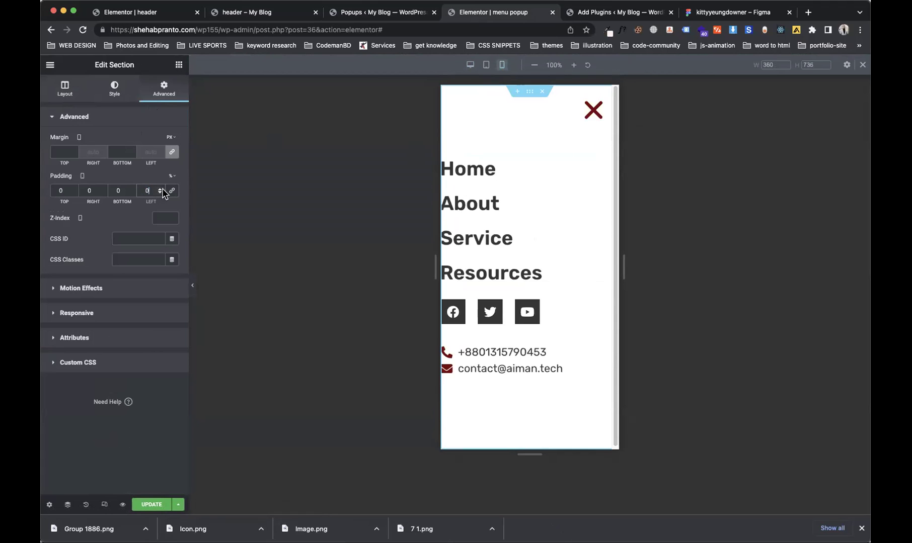
left_click(171, 190)
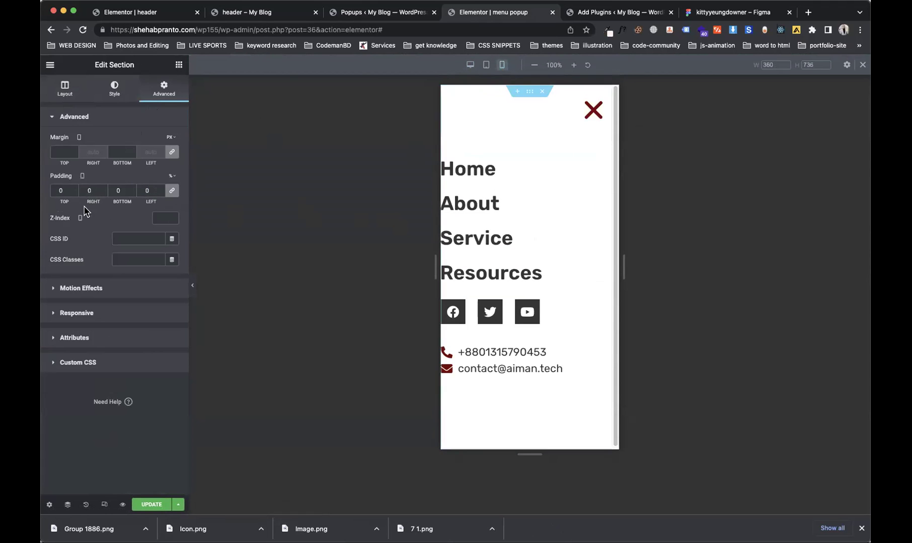
type("20")
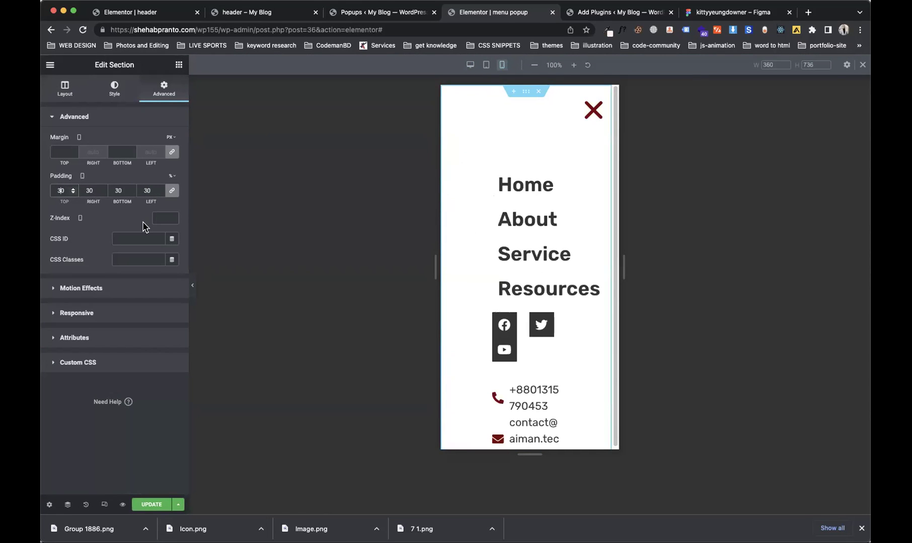
key("BackSpace")
key("BackSpace")
type("0")
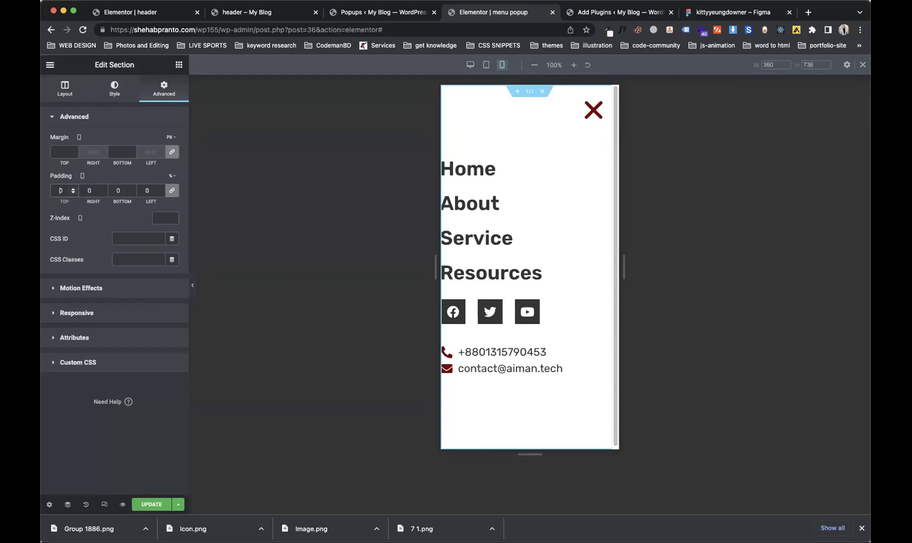
left_click(172, 190)
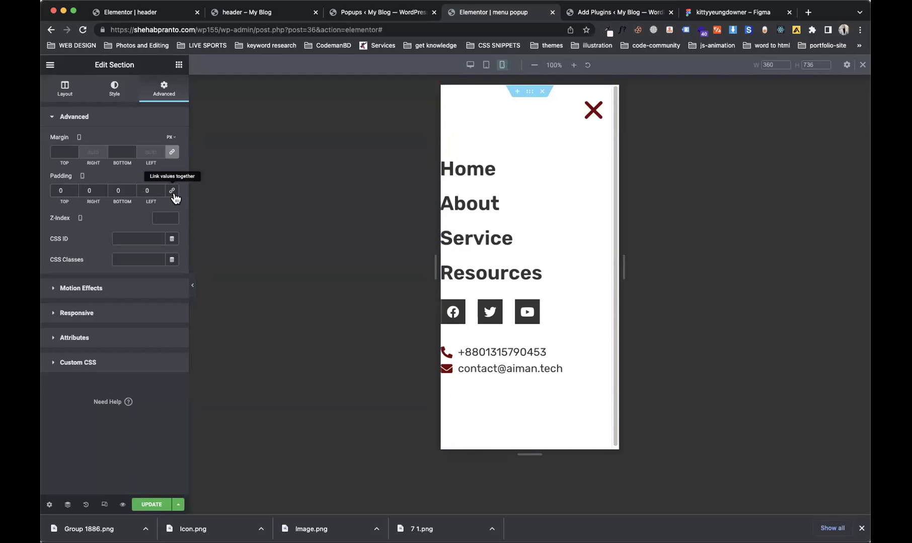
Step: Clear the right padding, reduce the left padding to 10, and save the popup
left_click(85, 190)
type("3")
key("BackSpace")
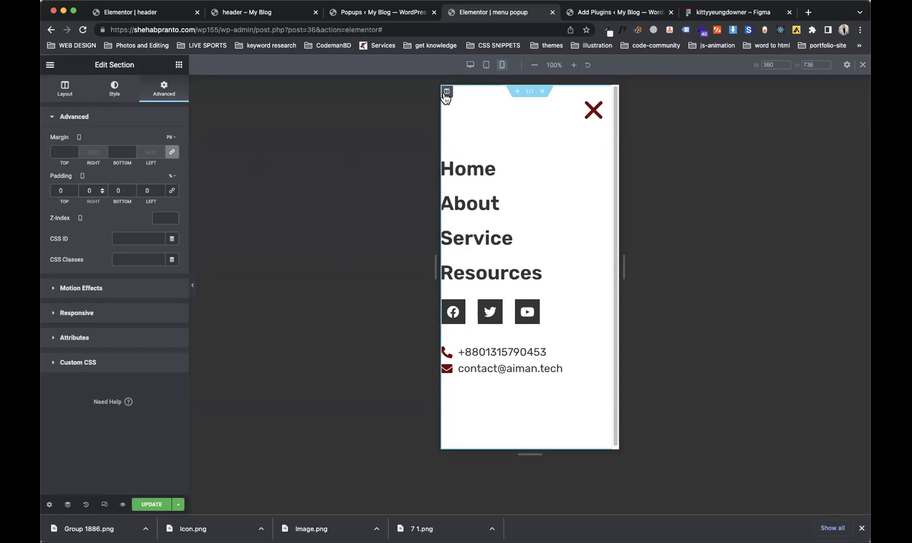
left_click(139, 189)
type("2")
key("BackSpace")
type("2")
key("BackSpace")
type("1")
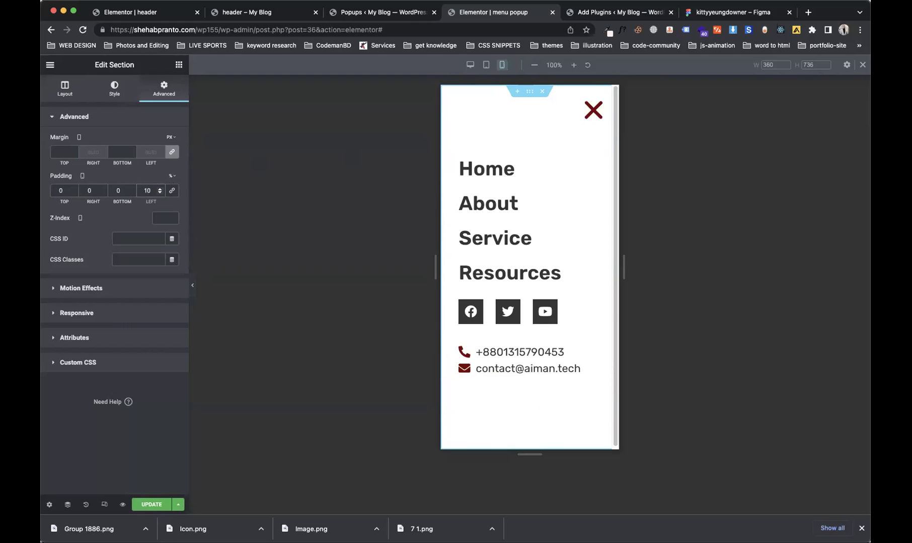
left_click(163, 505)
left_click(683, 485)
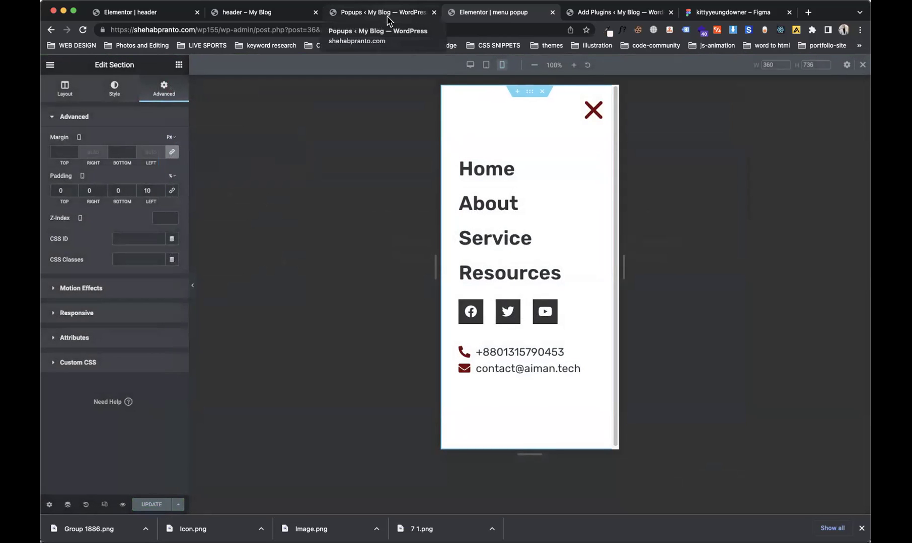
Step: Give the contact Icon List 7 spacing and stack its items one per line
left_click(605, 340)
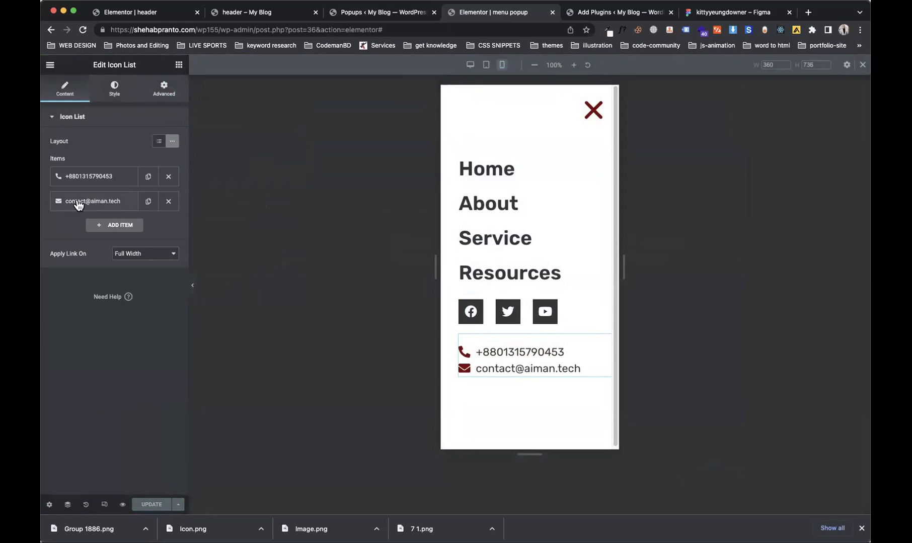
left_click(114, 93)
left_click_drag(50, 154, 61, 158)
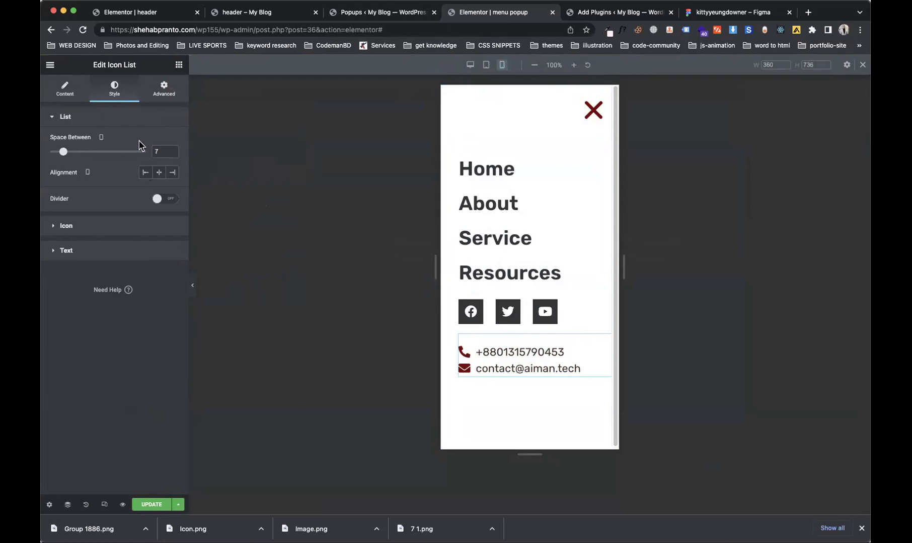
left_click(76, 95)
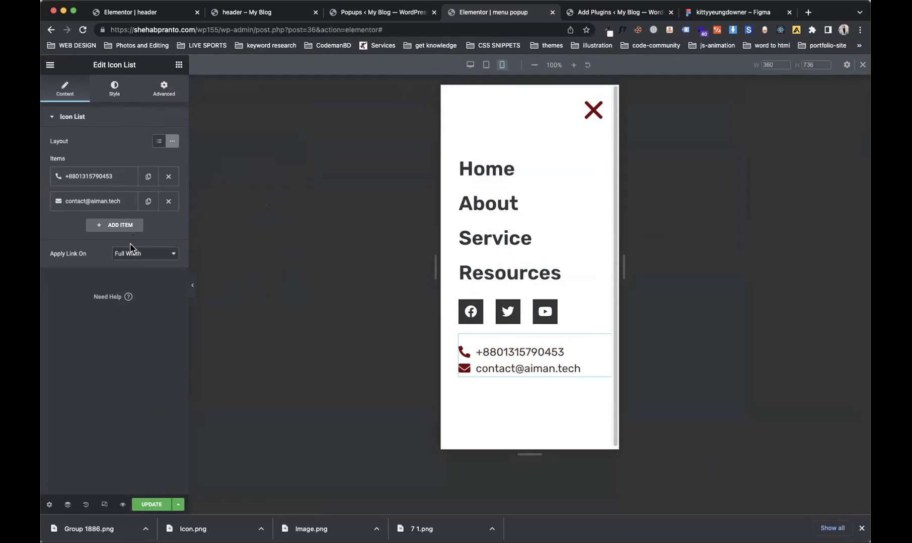
left_click(127, 259)
left_click(159, 142)
Step: Increase the Space Between to 13 and save the popup
left_click(108, 99)
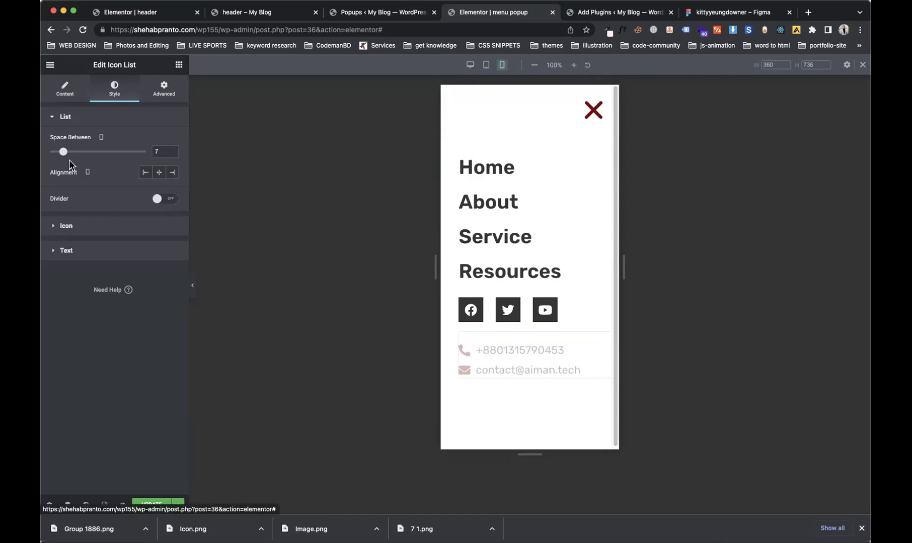
left_click_drag(62, 152, 75, 158)
left_click(153, 505)
left_click(674, 484)
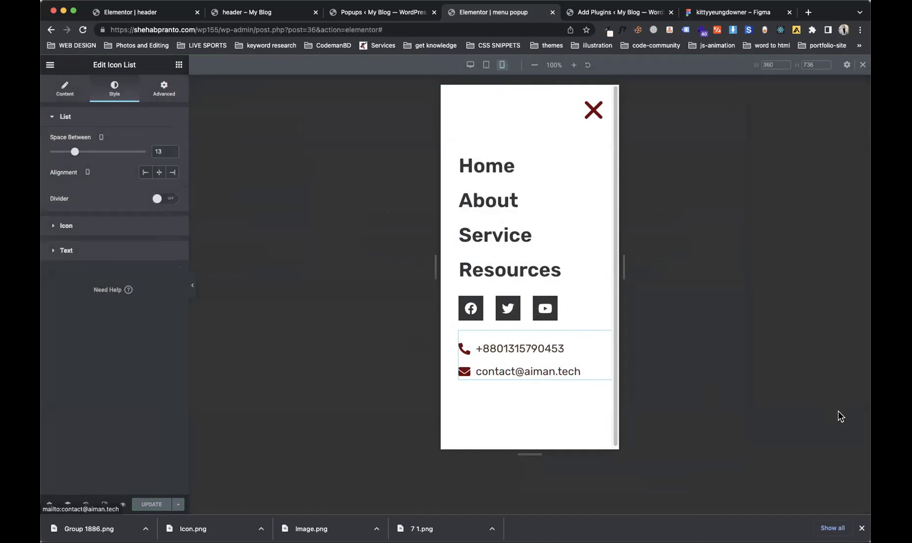
Step: Move between the browser tabs to reach the header template preview page
left_click(367, 13)
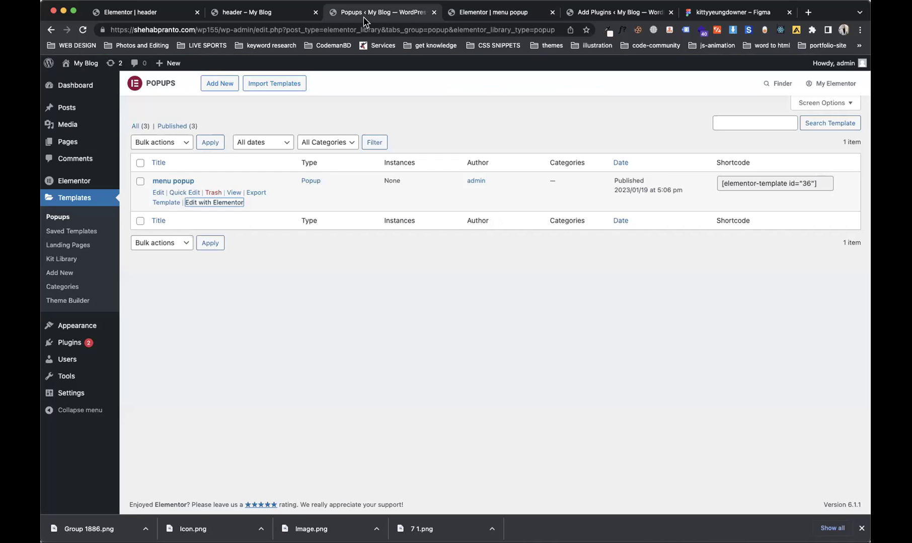
left_click(484, 16)
left_click(631, 15)
left_click(465, 13)
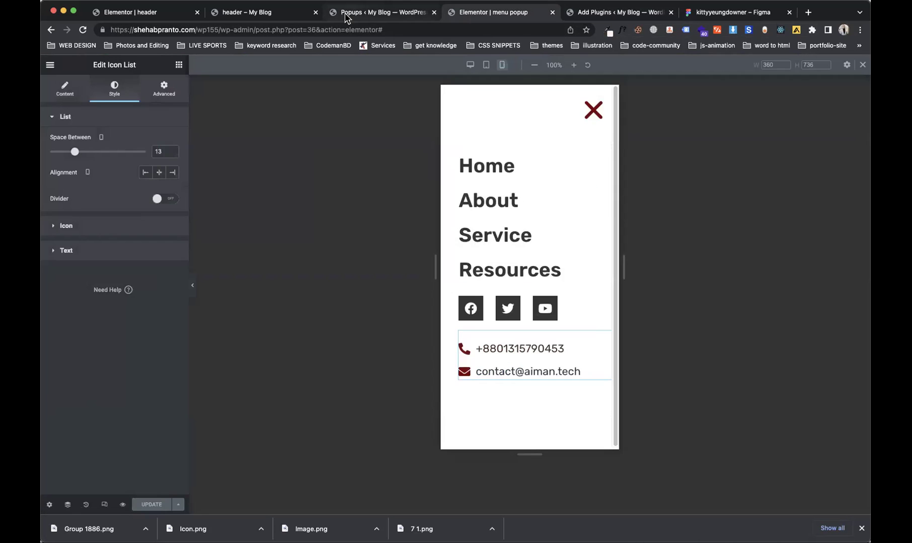
left_click(345, 13)
left_click(241, 12)
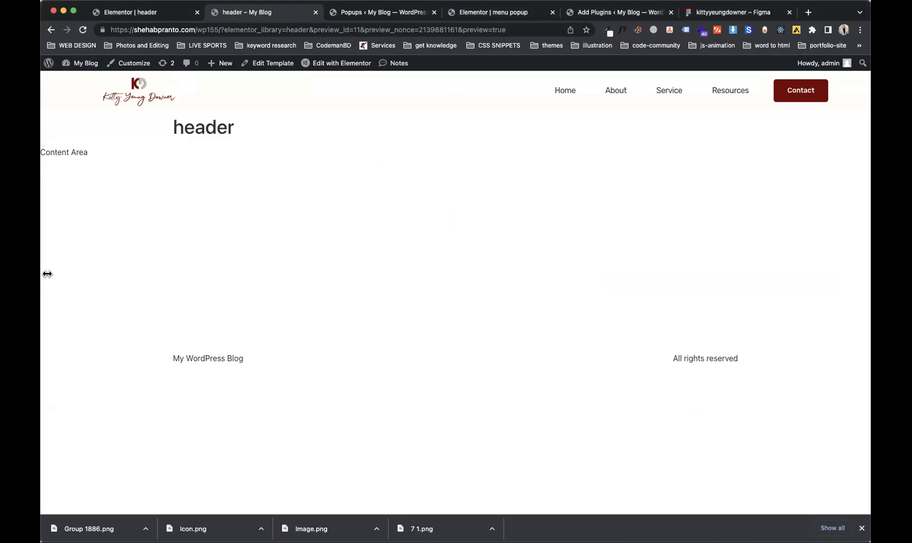
Step: Narrow the browser to phone width and test the Menu's full-screen popup
left_click_drag(43, 272, 259, 272)
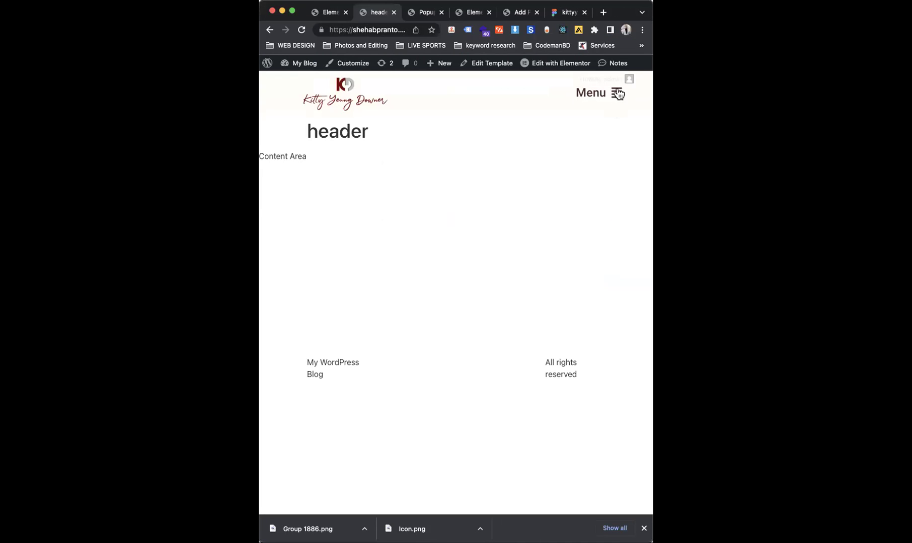
left_click(618, 94)
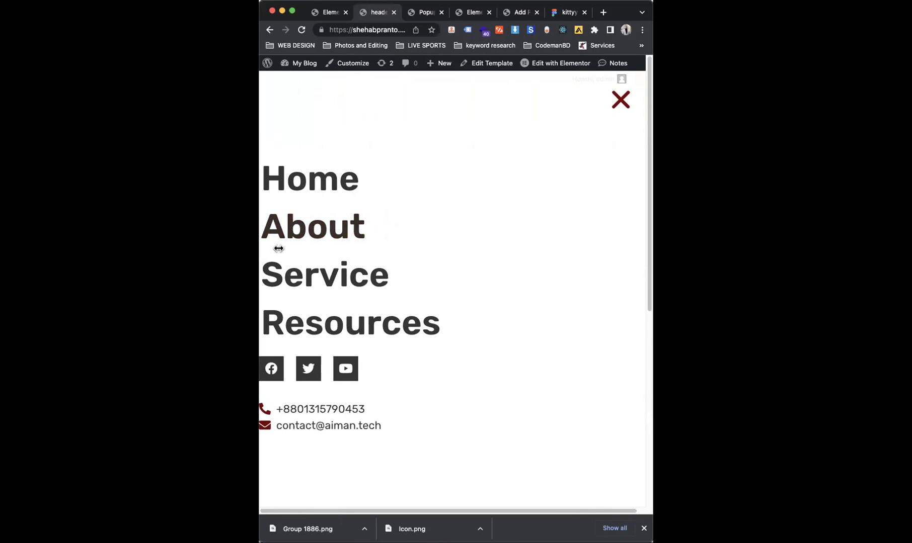
left_click_drag(278, 248, 343, 248)
Step: Restore the window to full width and return to the popup editor
left_click_drag(323, 189, 327, 230)
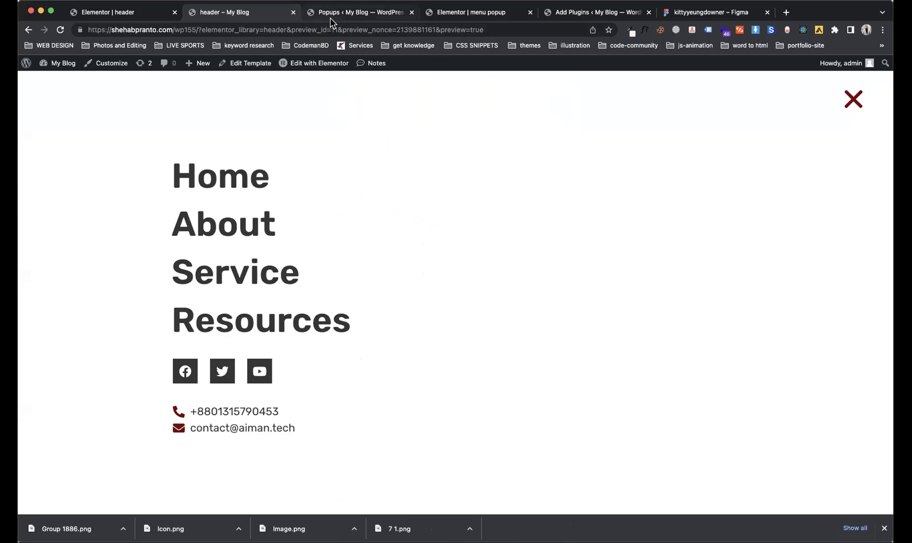
left_click(329, 16)
left_click(476, 14)
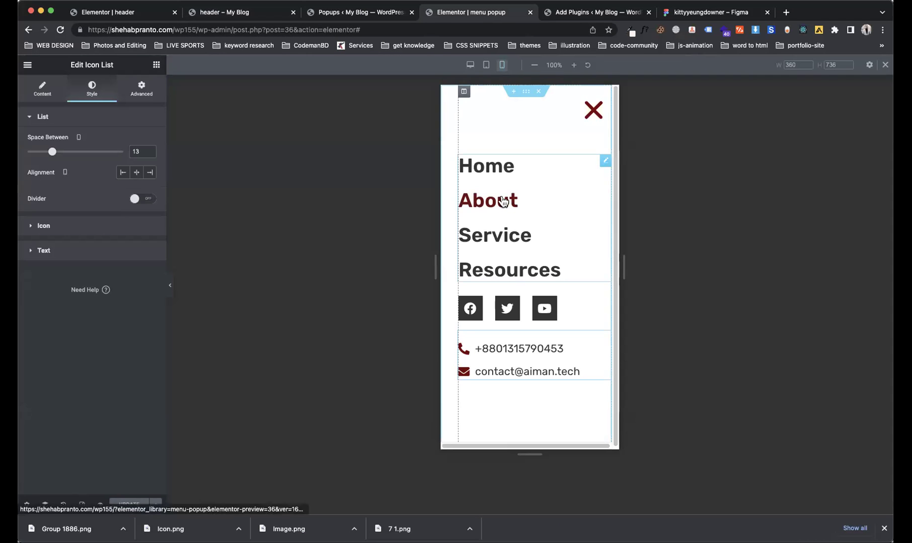
Step: Unlink the menu column's padding and set its left padding to 30 px
left_click(469, 95)
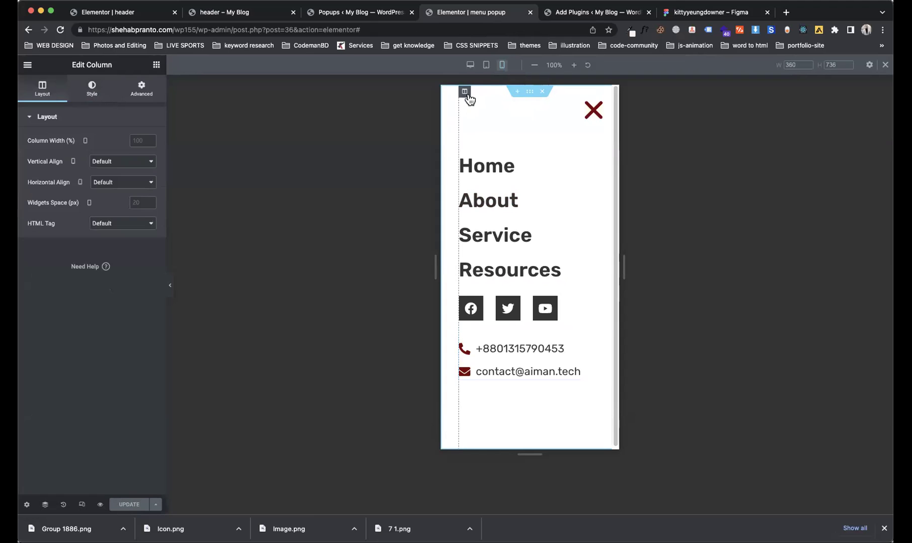
left_click(530, 96)
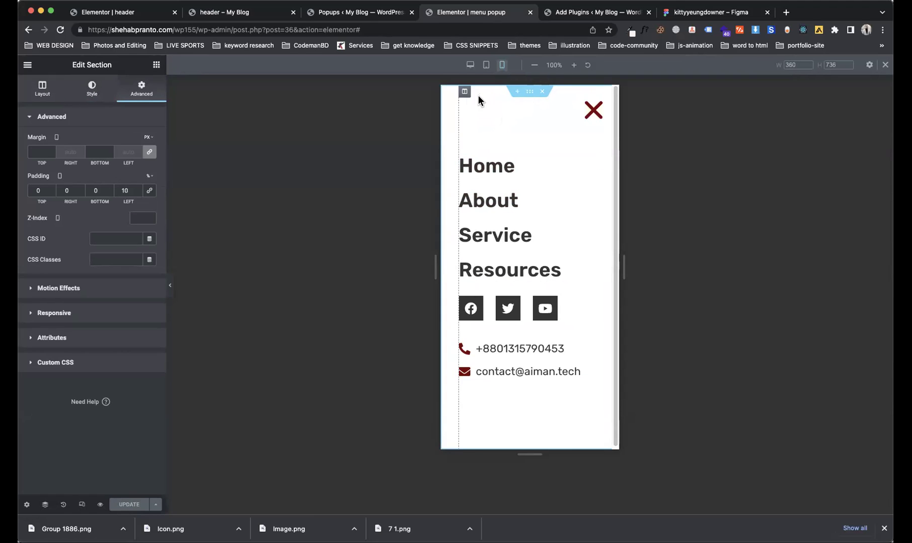
left_click(464, 95)
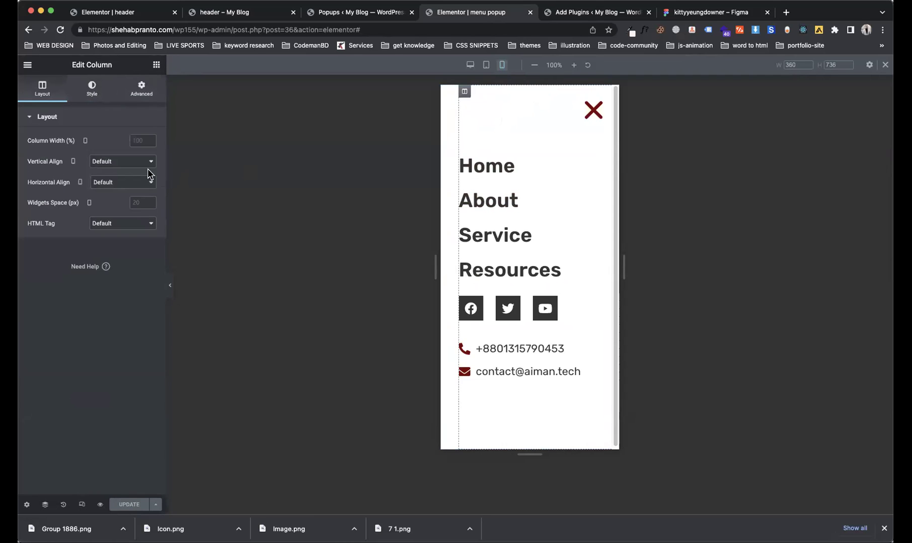
left_click(142, 89)
left_click(149, 192)
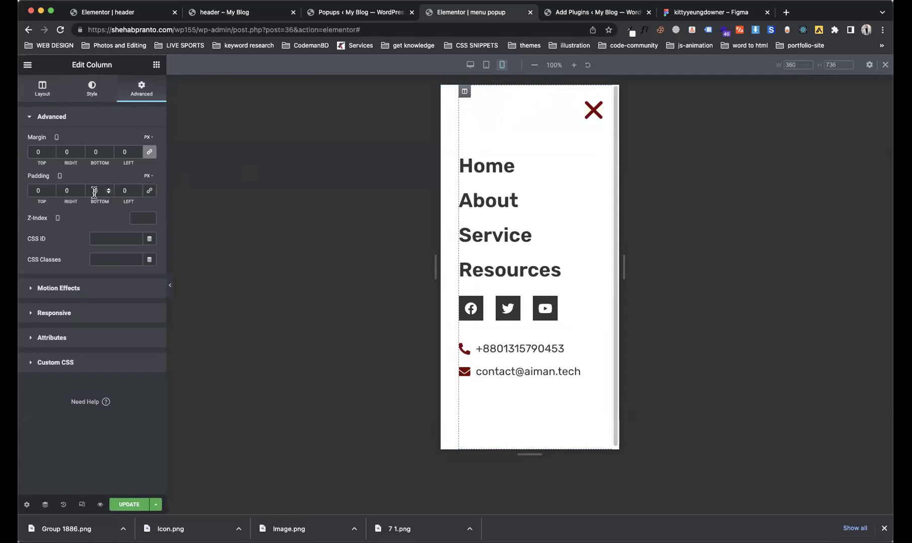
left_click_drag(126, 199, 130, 201)
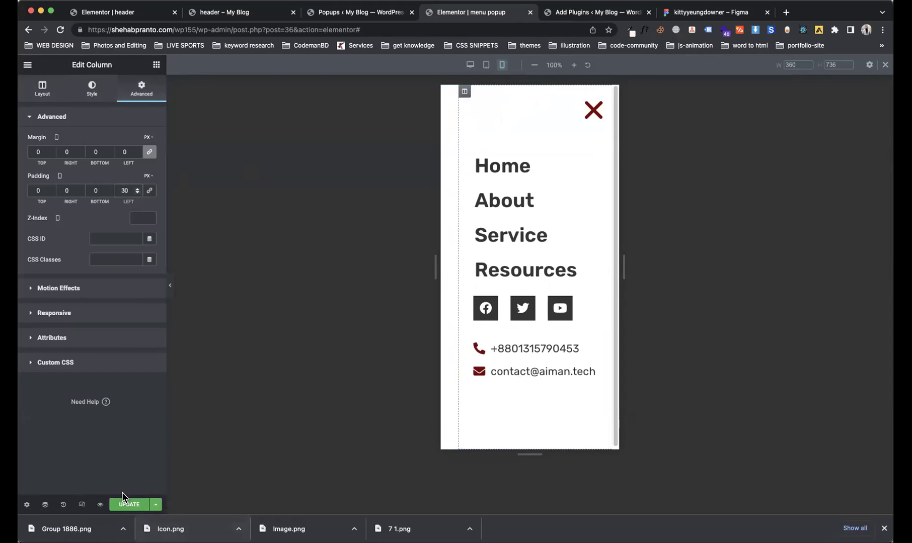
Step: Save the popup with UPDATE and Save & Close, then view the header preview
left_click(127, 505)
left_click(663, 482)
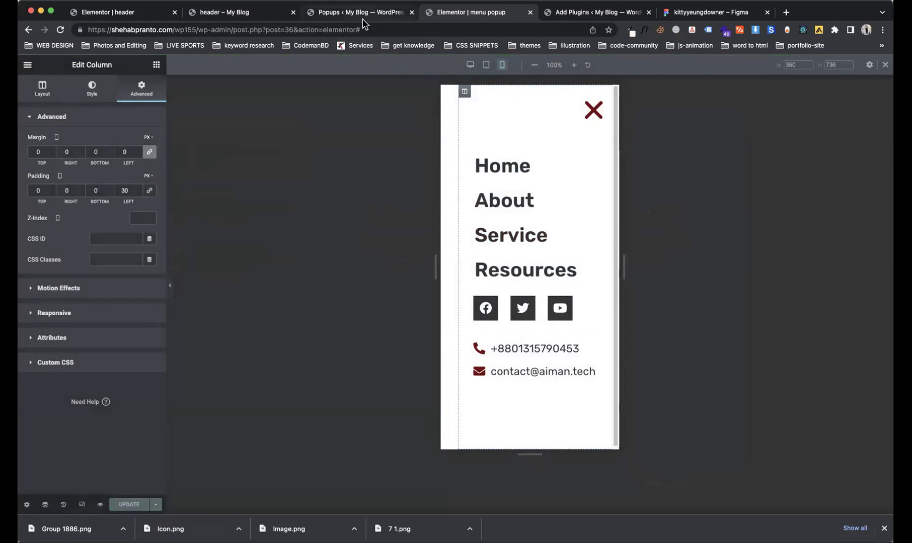
left_click(237, 12)
Step: Reload the header preview, open Menu at phone width, then return to the popup editor
left_click(60, 30)
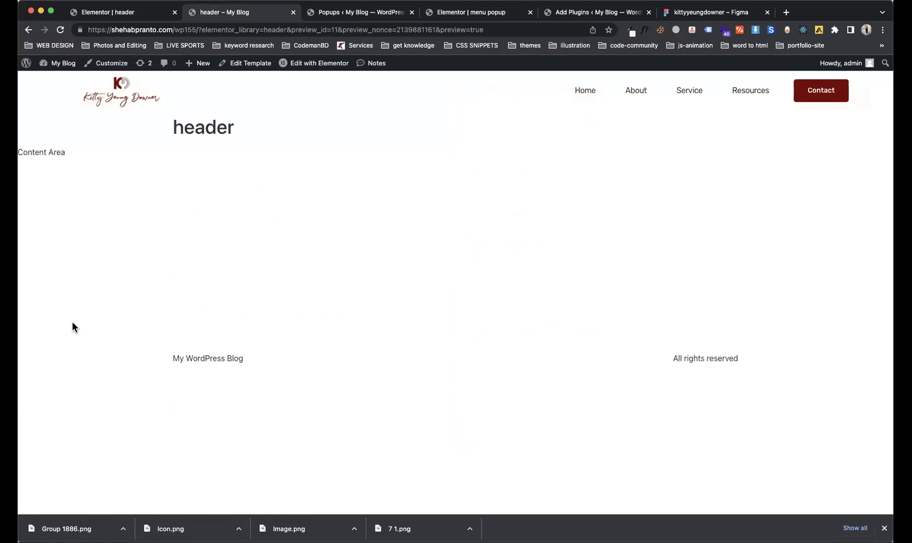
left_click_drag(17, 332, 76, 330)
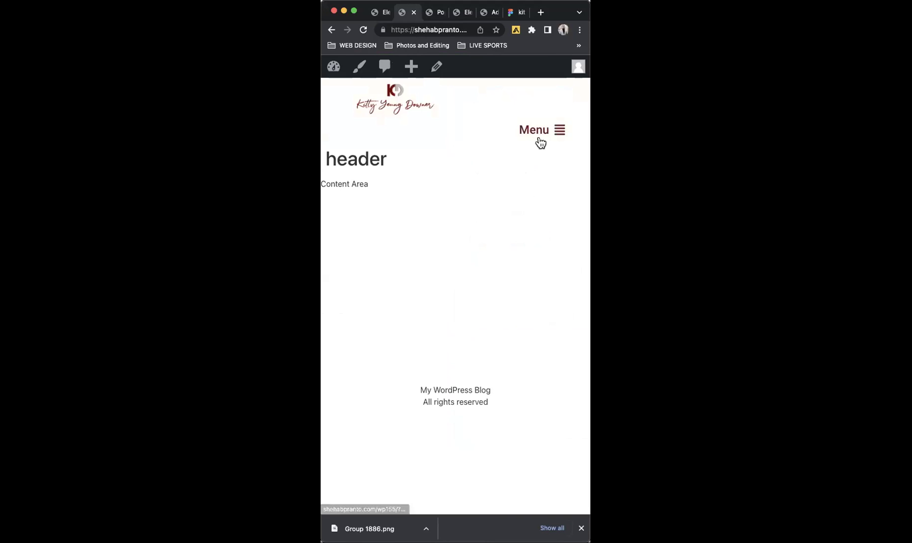
left_click(538, 137)
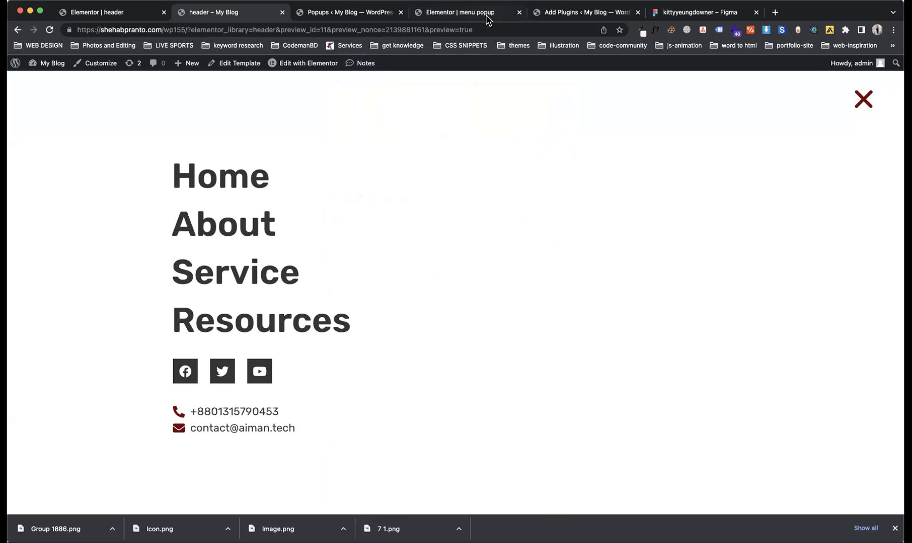
left_click(451, 14)
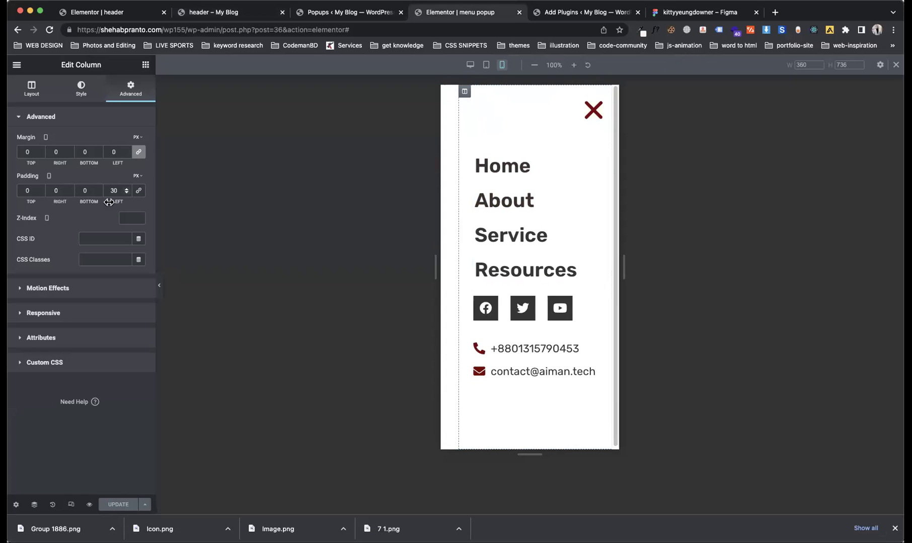
Step: Remove the column's left padding, reset the menu's left margin to 0, and save
key("BackSpace")
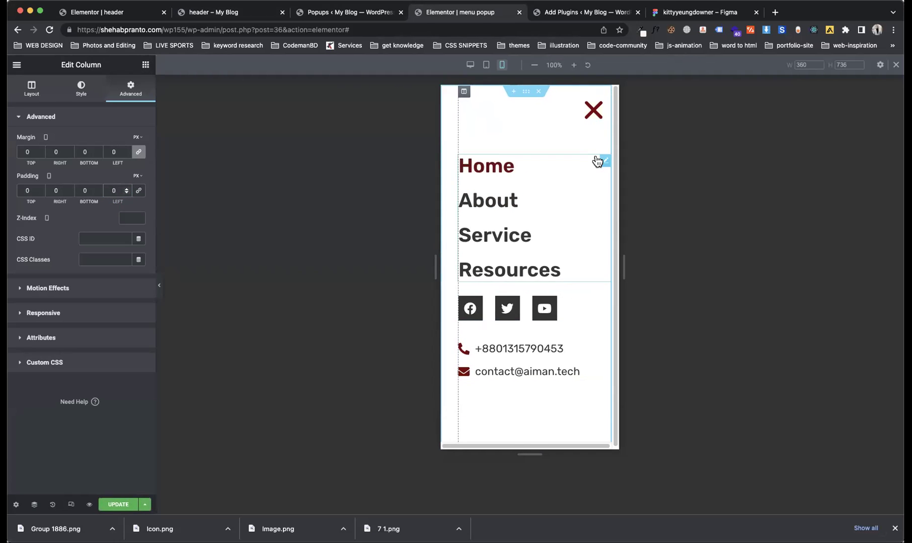
left_click(604, 160)
left_click(131, 88)
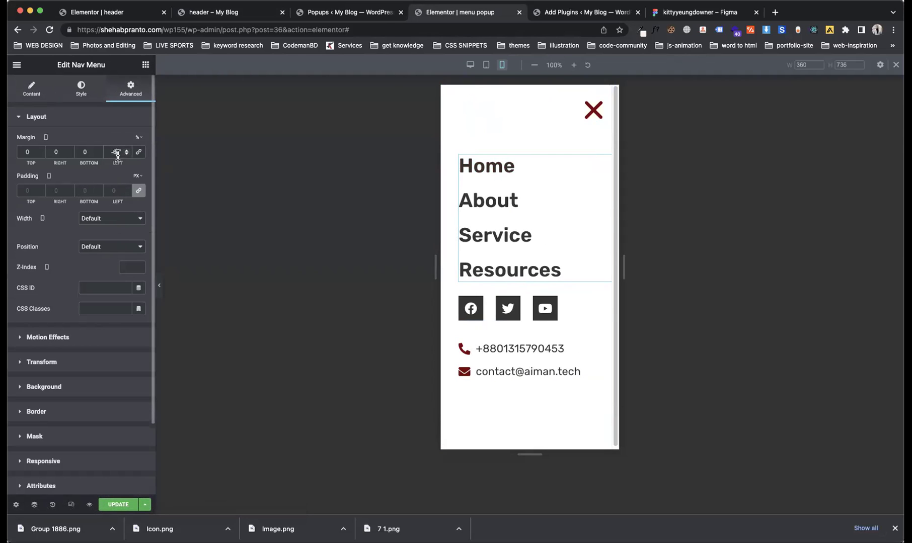
key("BackSpace")
key("BackSpace")
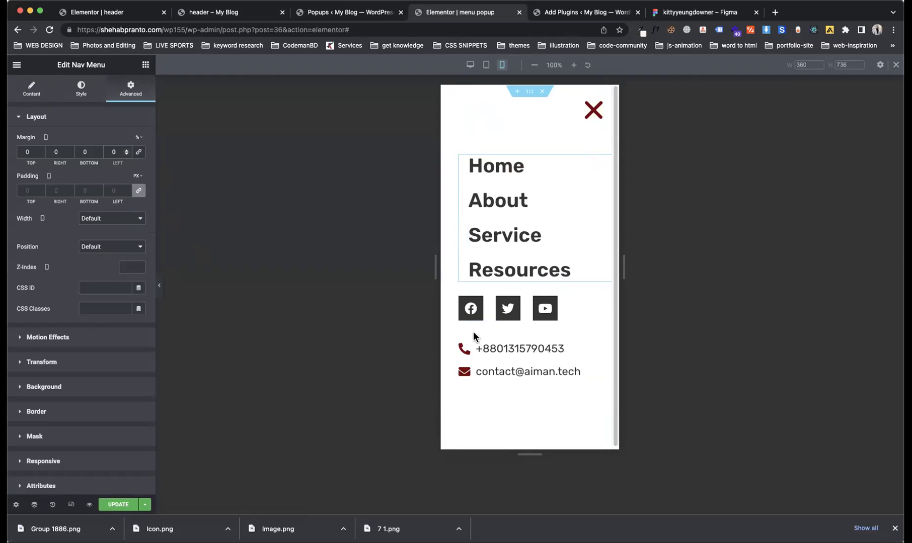
left_click(604, 297)
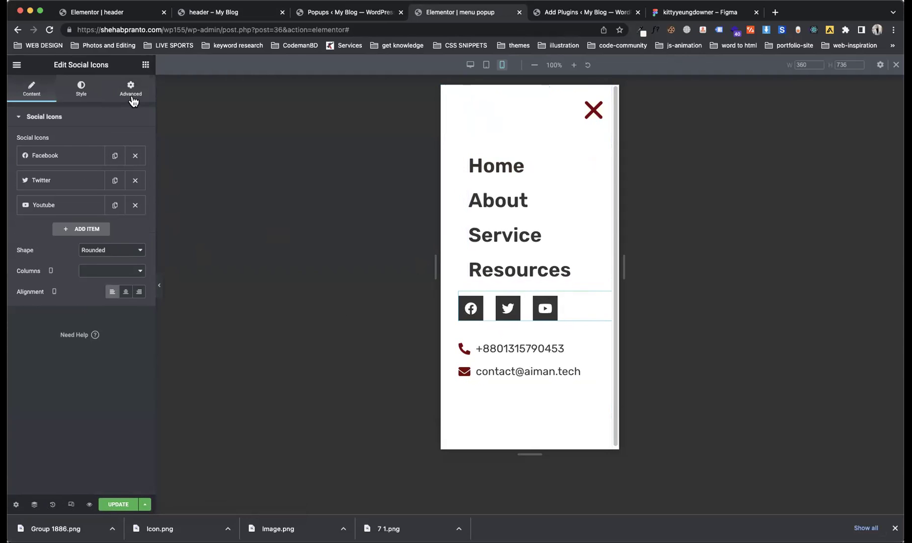
left_click(530, 92)
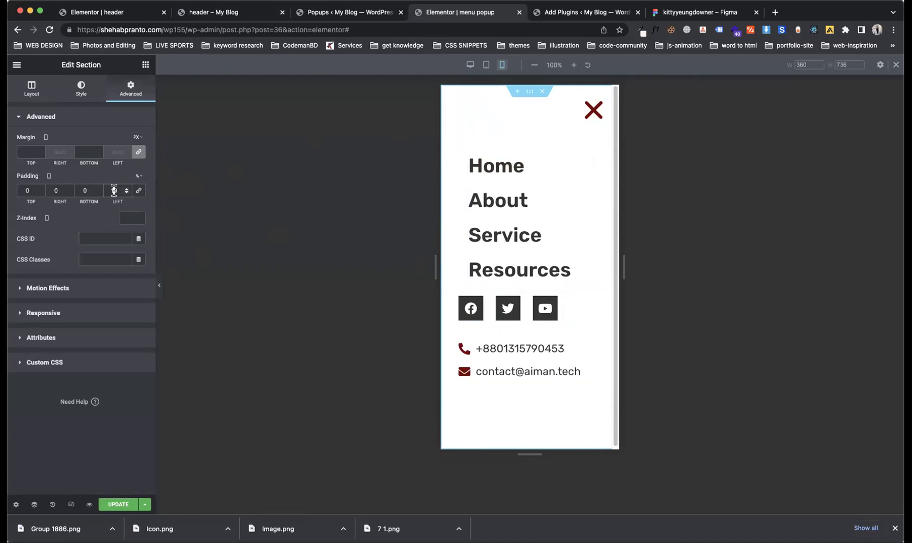
type("0")
left_click(117, 505)
left_click(740, 87)
Step: Shift the social icons right with a left margin
left_click(606, 299)
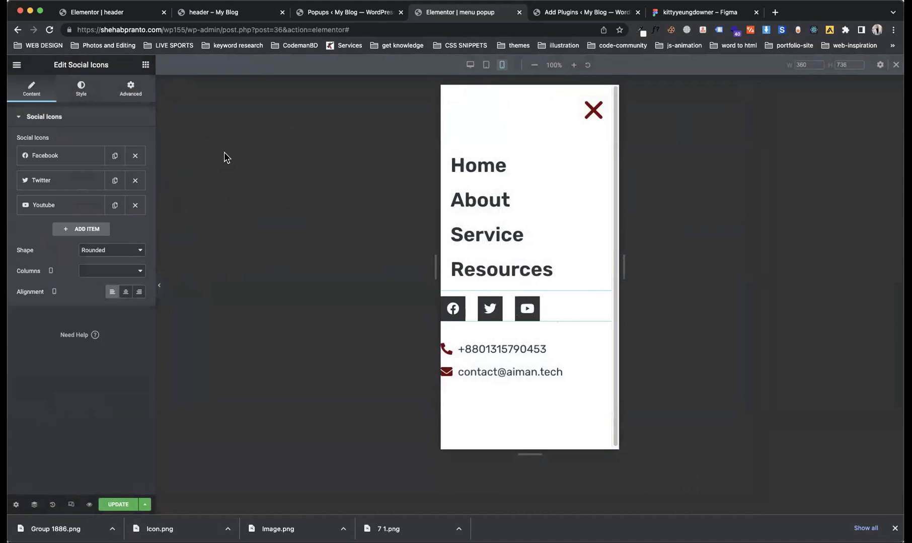
left_click(136, 90)
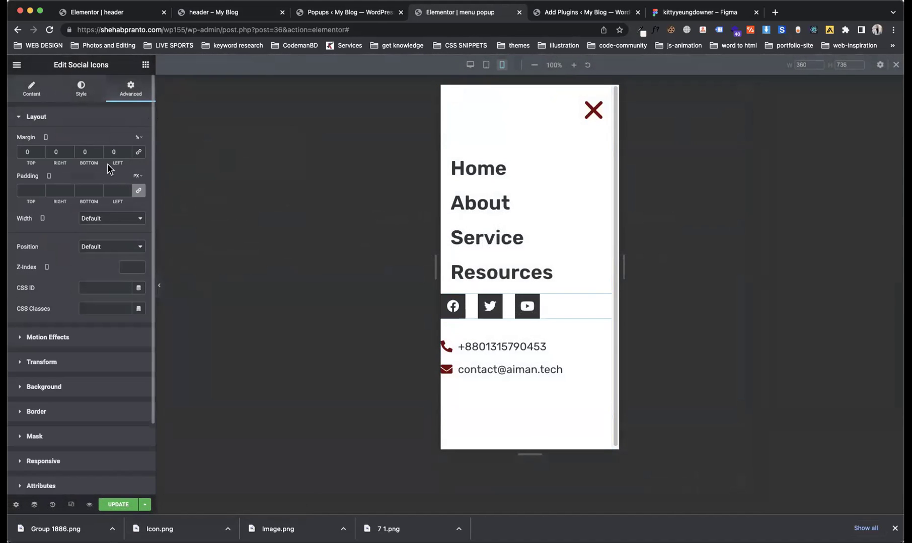
left_click_drag(119, 161, 162, 222)
Step: Set the phone and email contact list's left margin to 21 px
left_click(605, 334)
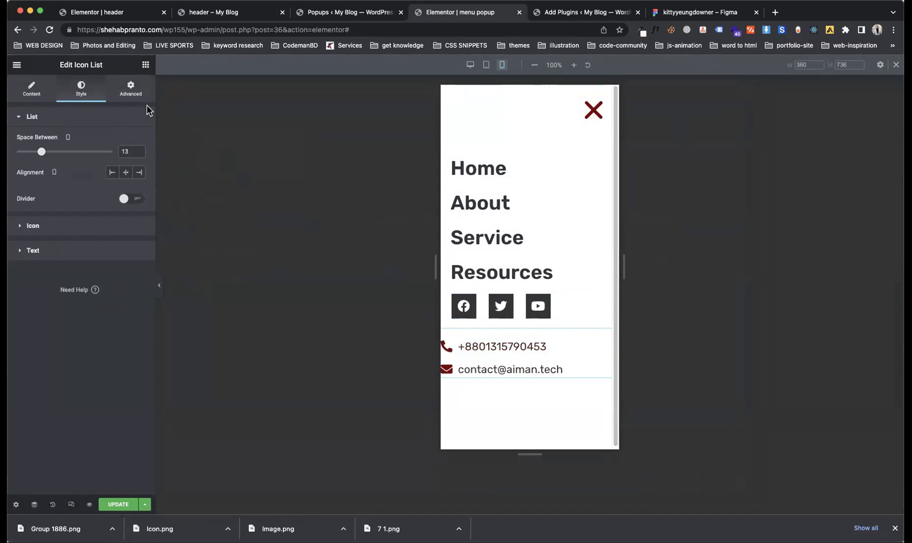
left_click(131, 89)
left_click(114, 151)
type("3")
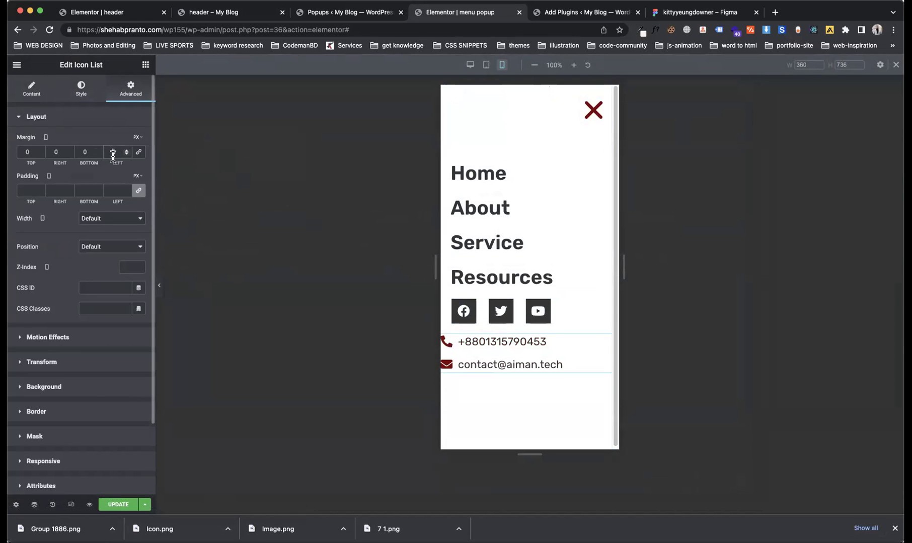
key("Up")
key("Up")
key("Up")
key("Up")
key("Up")
key("Up")
key("Up")
key("Up")
key("Up")
key("Up")
key("Up")
key("Up")
key("Up")
key("Up")
key("Up")
key("Up")
key("Up")
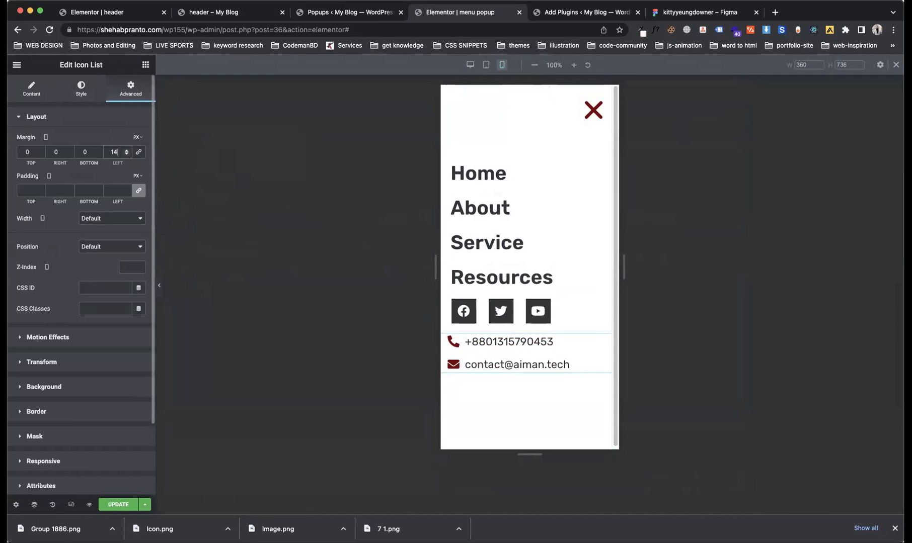
key("Up")
Step: Save the popup with UPDATE and Save & Close, then switch to the header preview
left_click(122, 504)
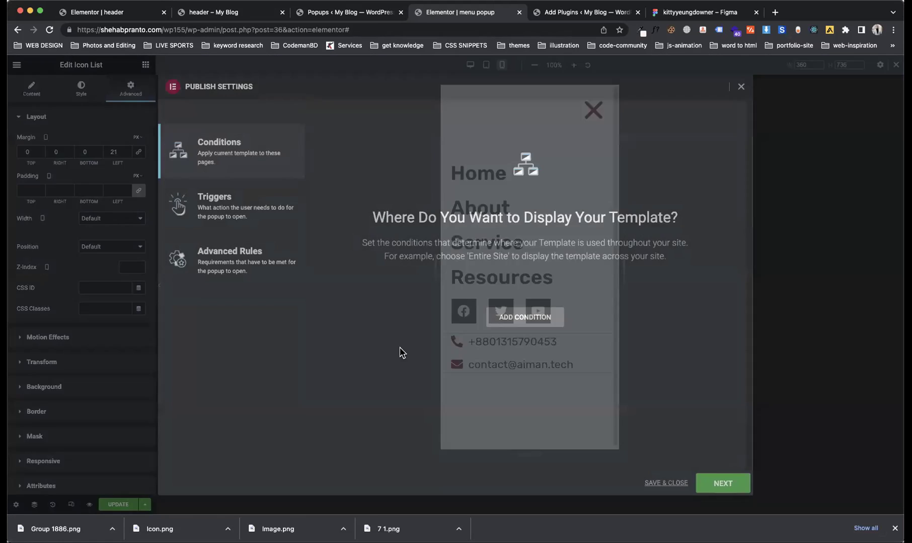
left_click(671, 484)
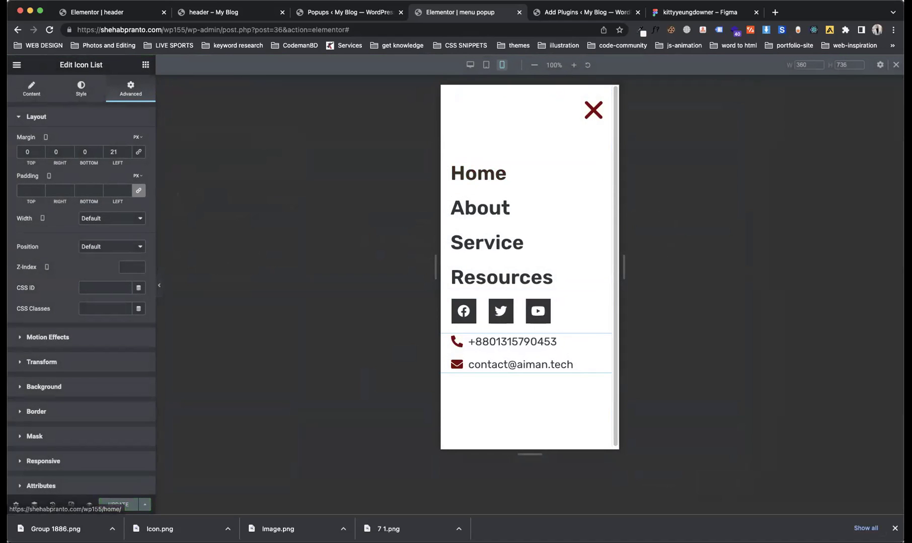
left_click(337, 12)
left_click(226, 12)
Step: Reload the header preview, narrow it to mobile width, and open the slide-in menu
key("super+r")
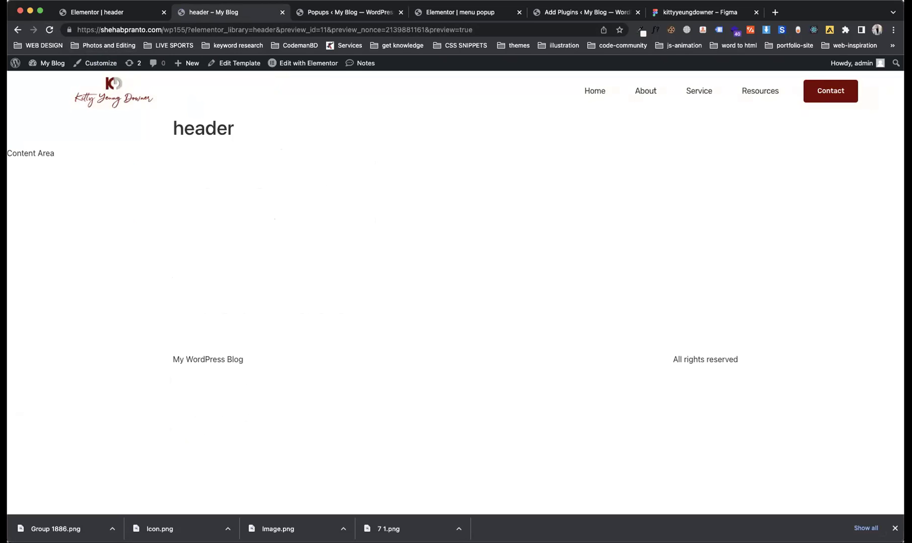
left_click_drag(21, 334, 383, 319)
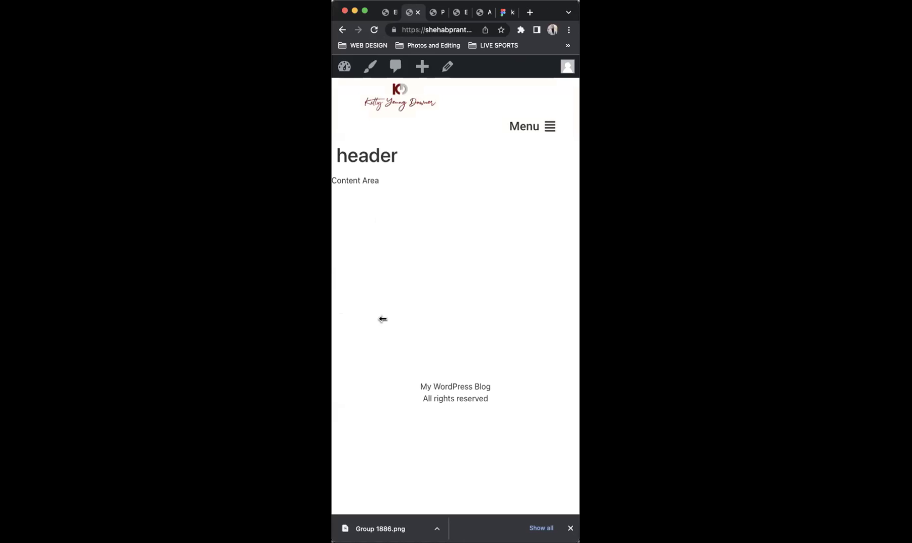
left_click(552, 129)
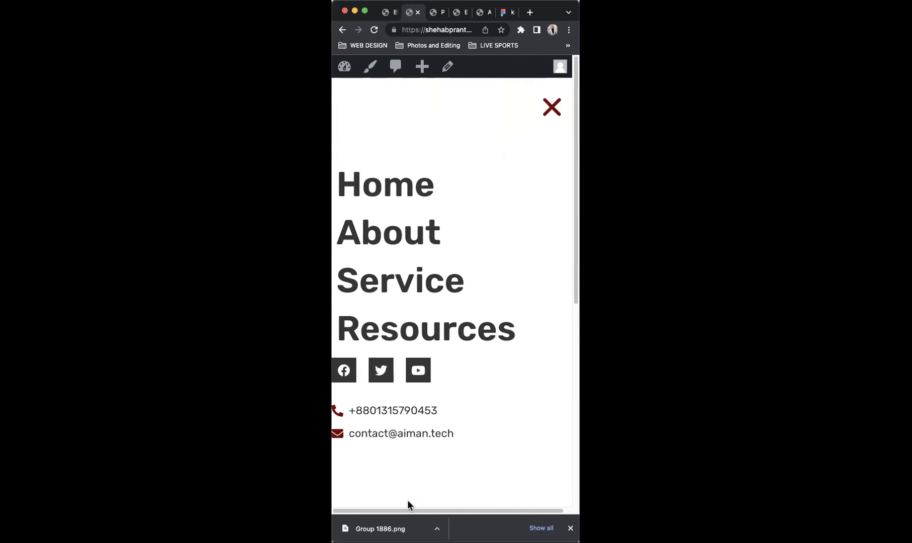
left_click_drag(413, 510, 366, 485)
Step: Check the open menu at desktop and mobile widths, ending at full width
left_click_drag(332, 267, 434, 349)
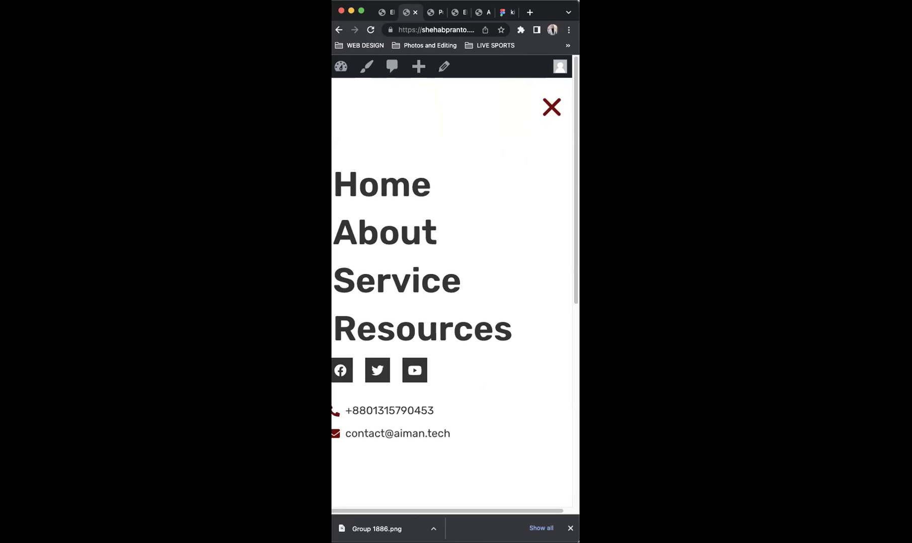
left_click_drag(332, 288, 437, 347)
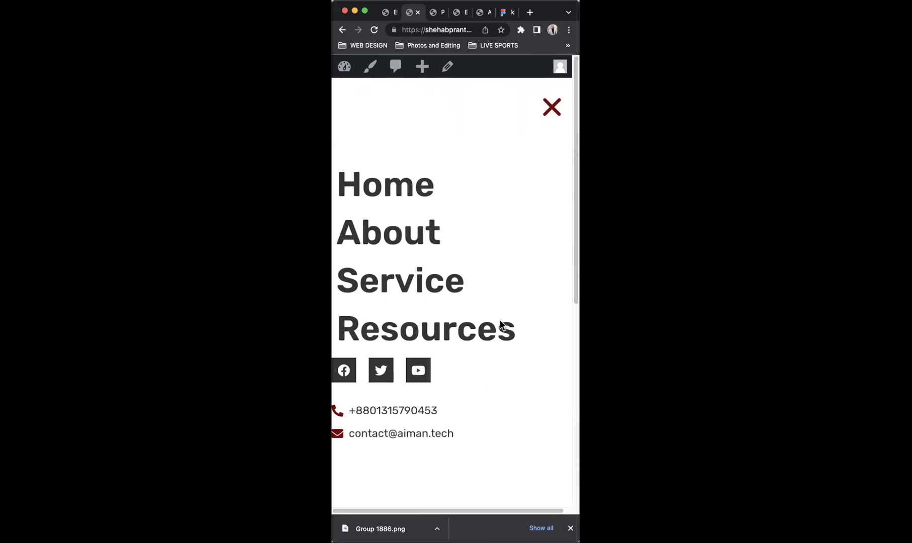
scroll(552, 365, "down", 1)
scroll(544, 207, "up", 1)
key("ctrl+alt+Return")
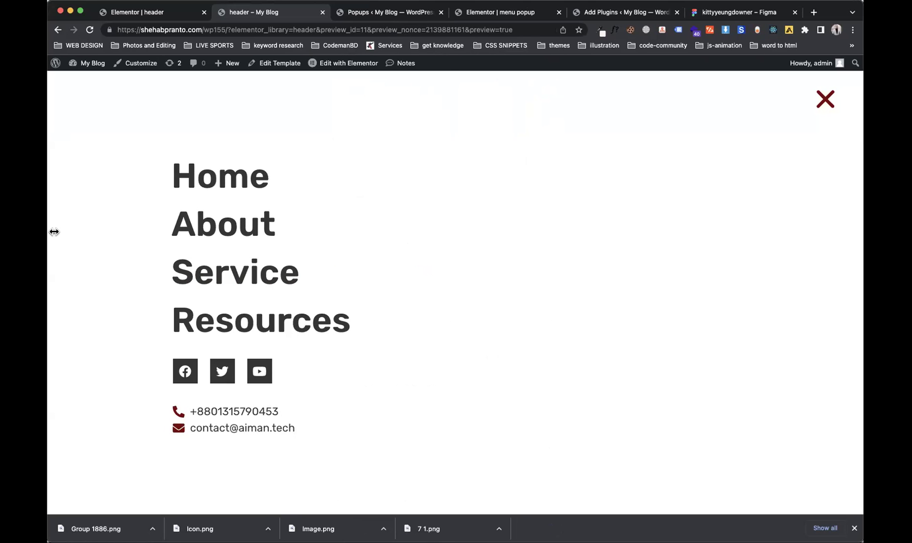
key("ctrl+alt+Return")
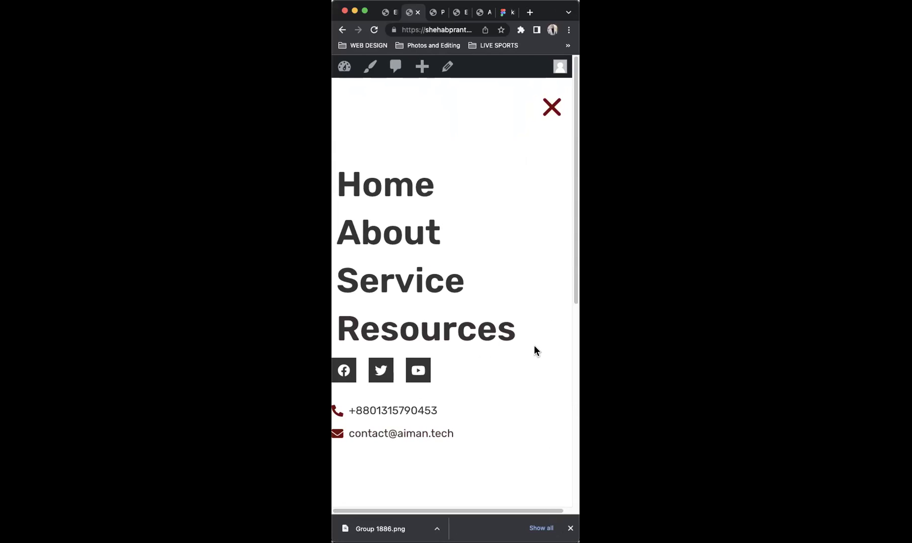
left_click_drag(577, 296, 578, 247)
key("ctrl+alt+Return")
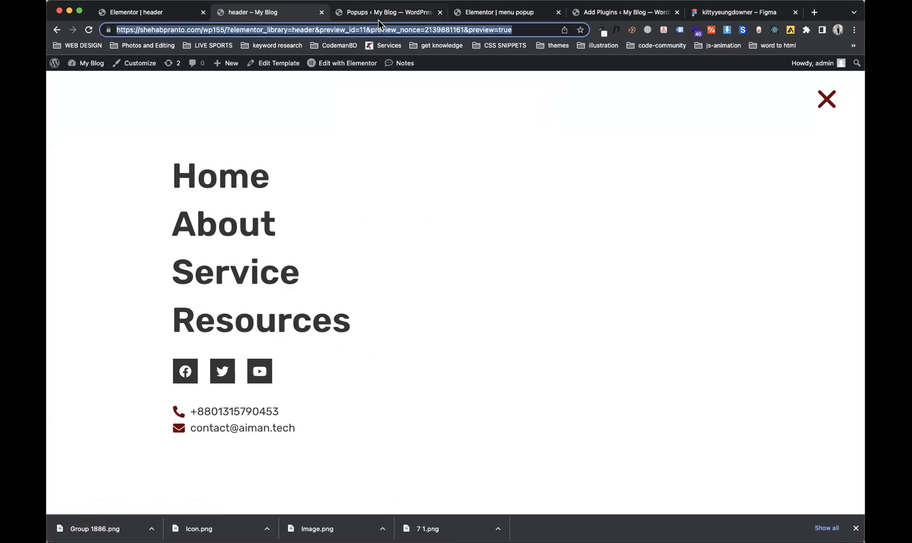
Step: Back in the popup editor, narrow the mobile preview to 320 wide and select the column
left_click(379, 17)
left_click(470, 12)
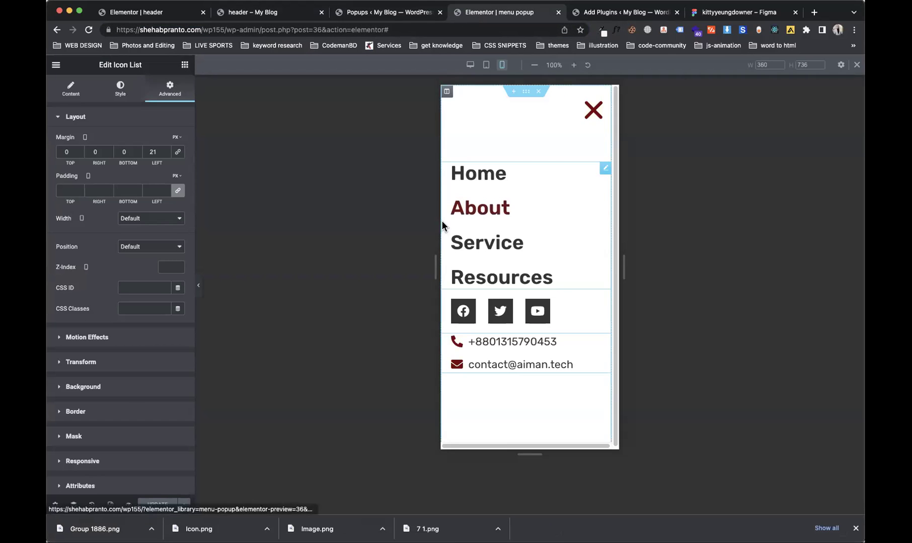
left_click_drag(434, 275, 445, 295)
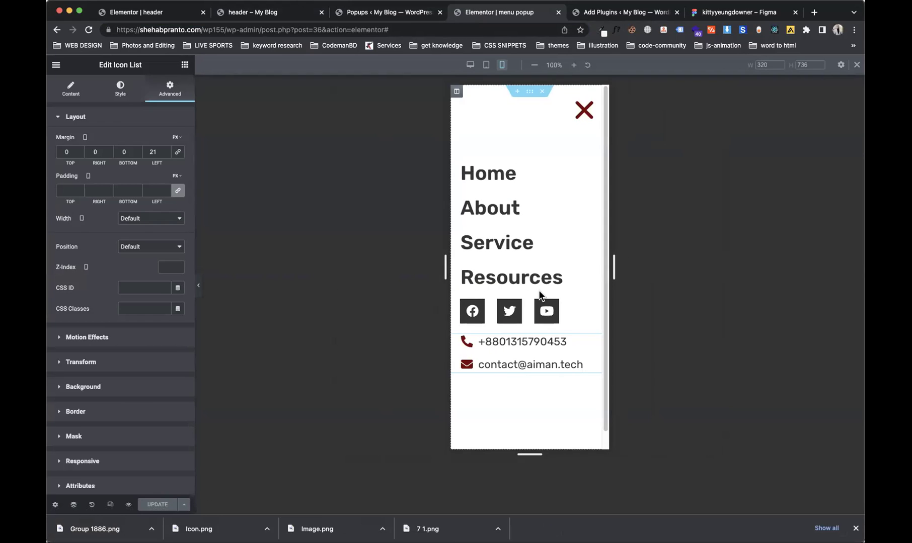
left_click(456, 94)
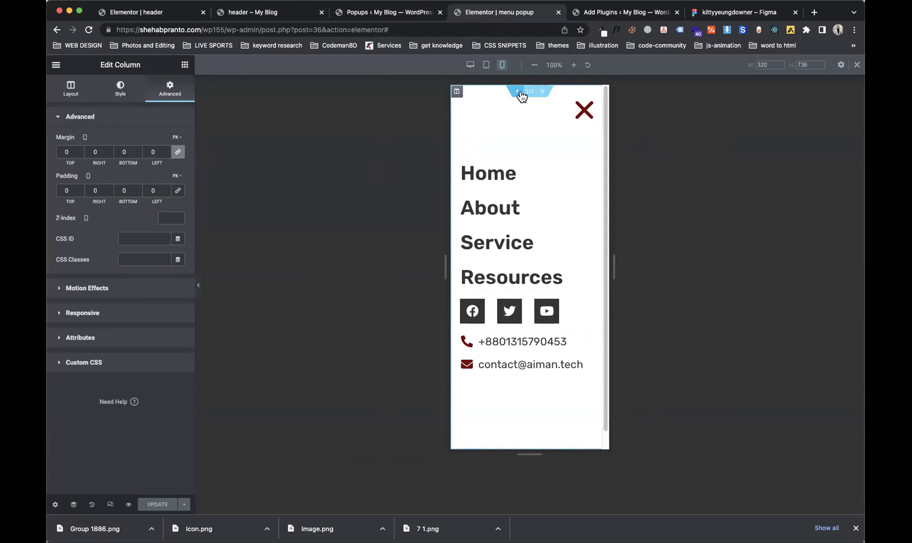
left_click(528, 92)
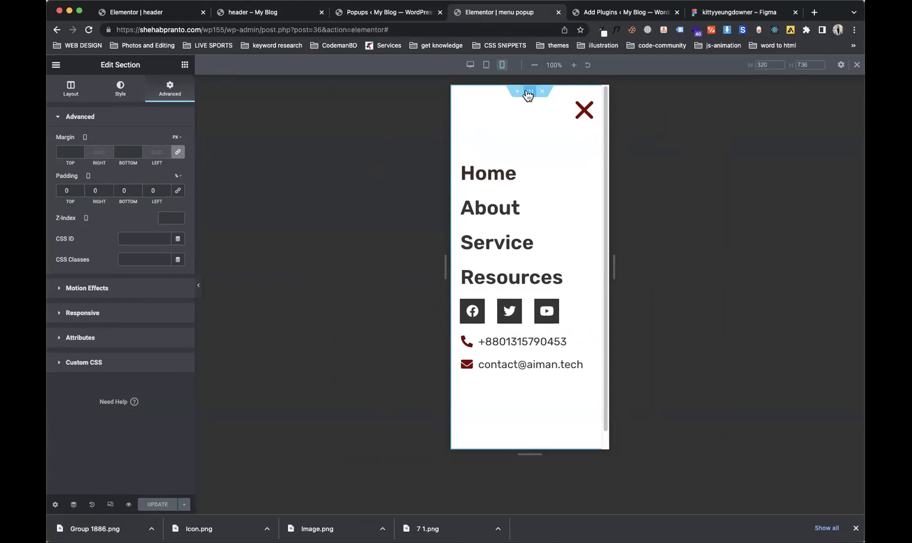
left_click(457, 91)
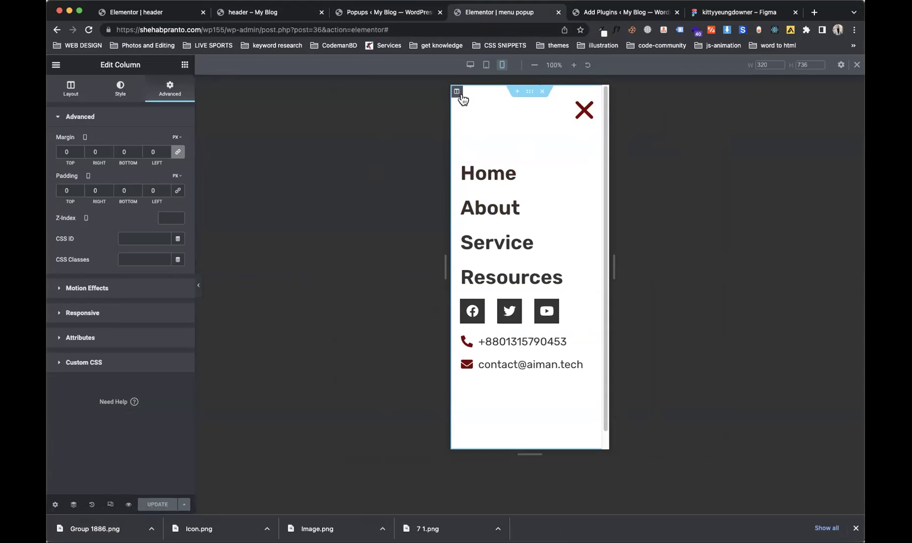
Step: Try a popup padding of 20 in Popup Settings, then clear it and unlink the sides
left_click(54, 505)
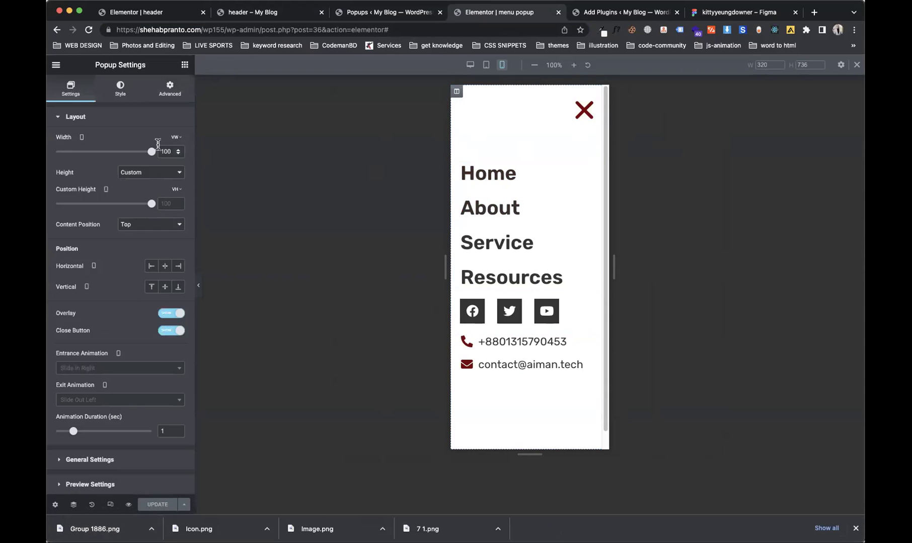
left_click(170, 89)
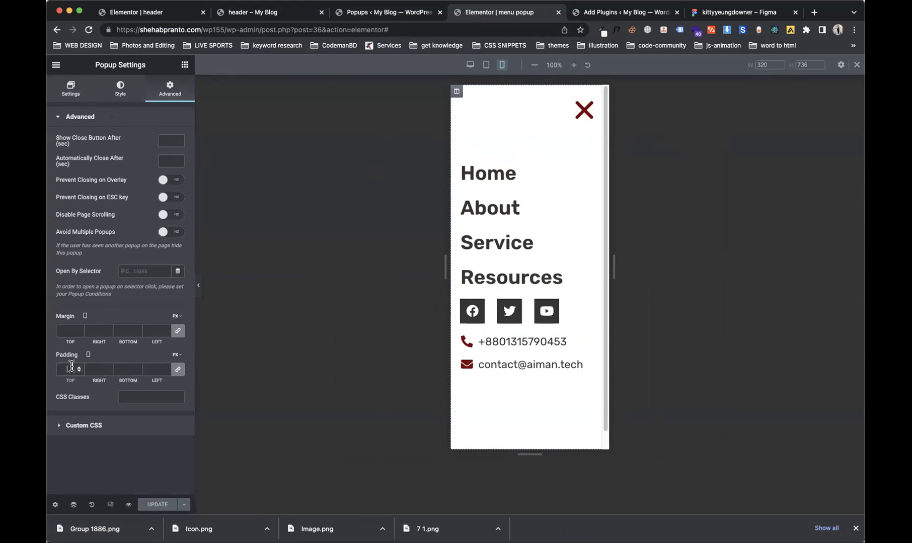
type("20")
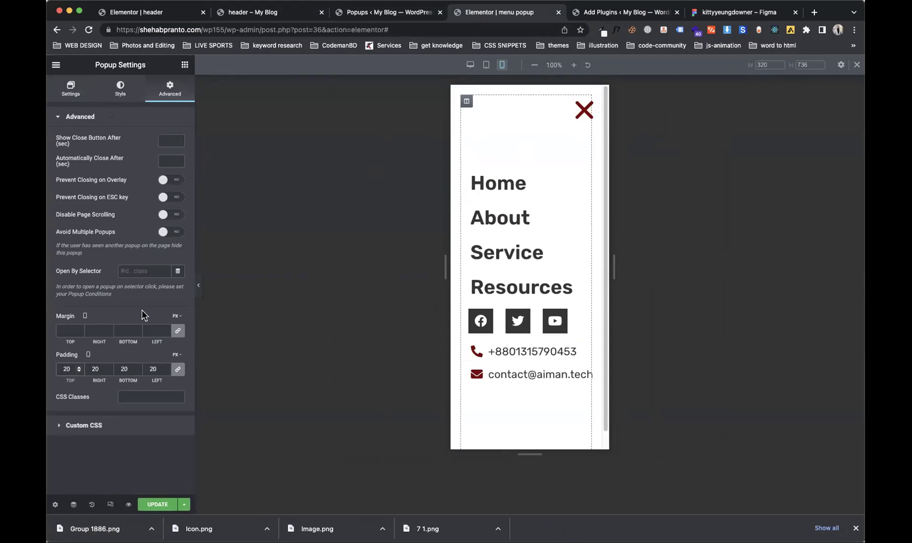
key("BackSpace")
key("BackSpace")
left_click(178, 371)
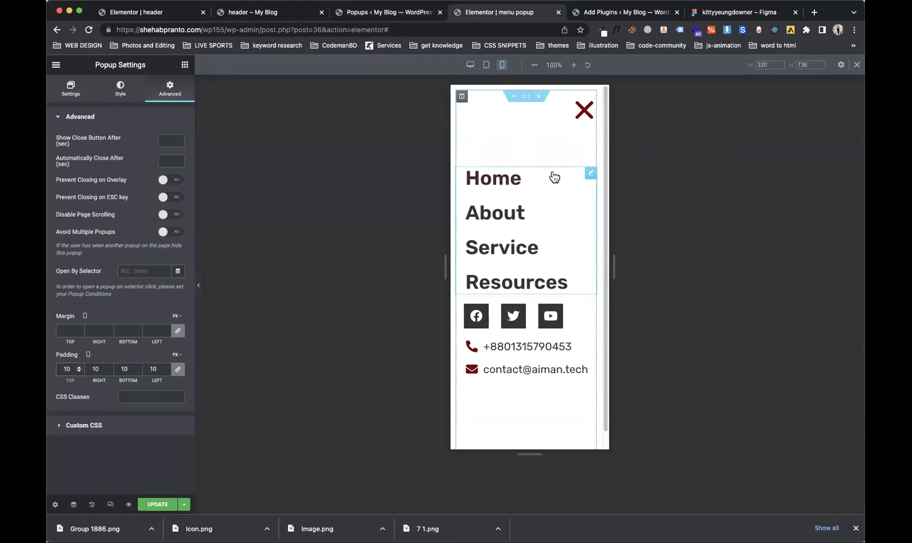
Step: Keep the popup at 100 vw by 100 vh and set Content Position to Center
left_click(526, 97)
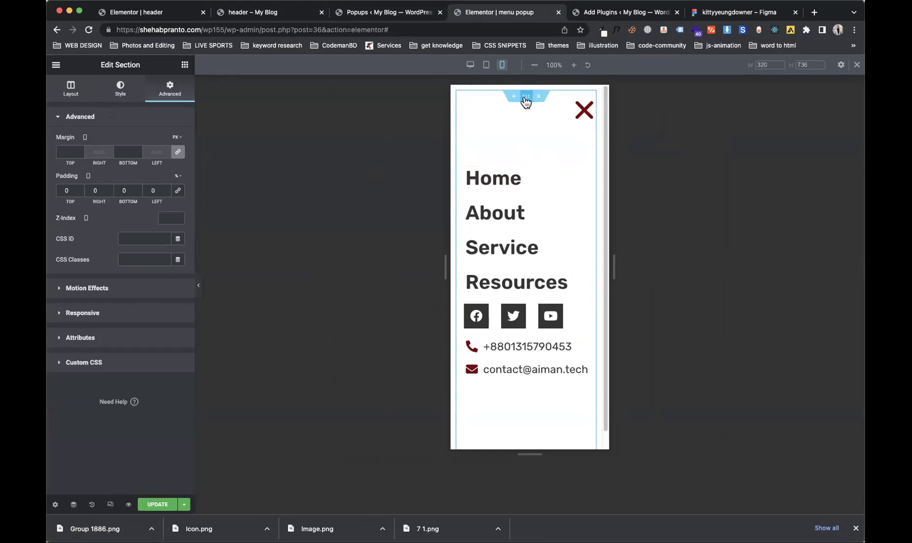
left_click(63, 89)
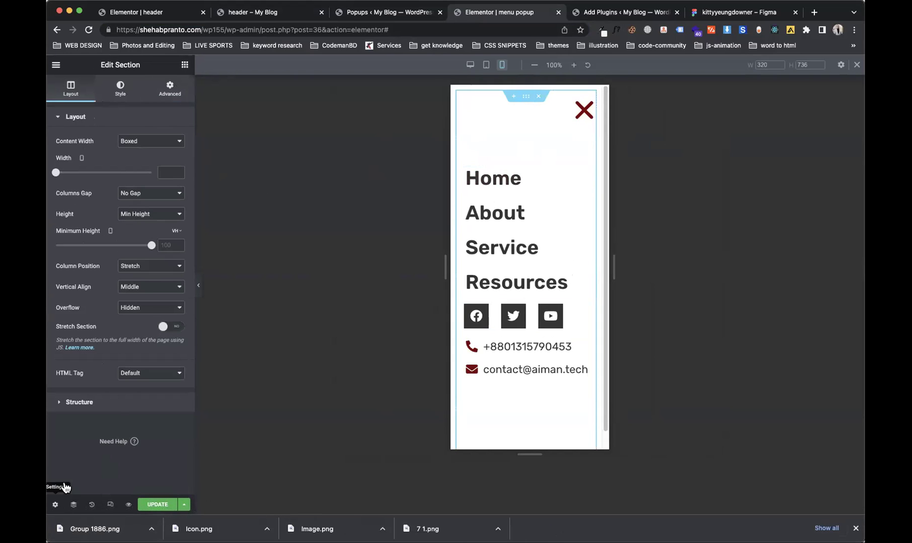
left_click(55, 504)
left_click_drag(150, 155, 192, 160)
left_click_drag(150, 209, 201, 228)
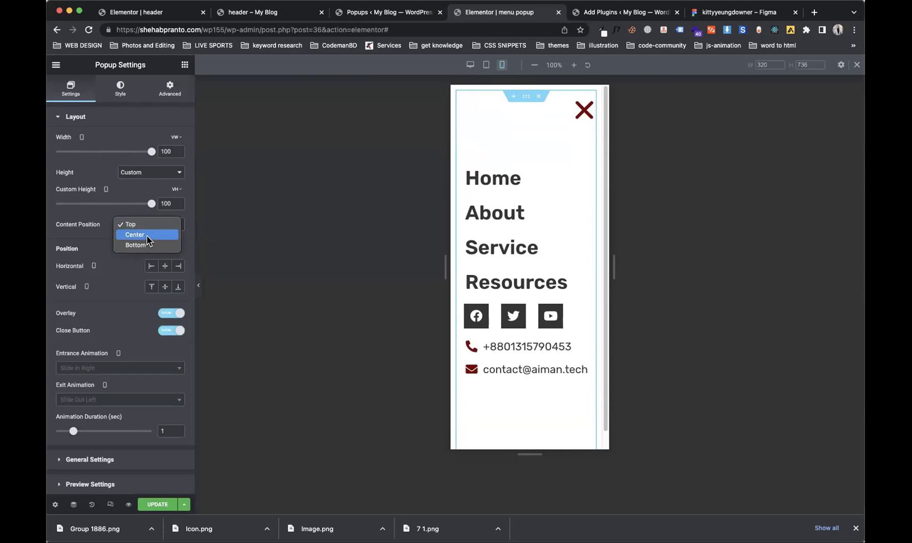
left_click(146, 235)
Step: Save the popup with UPDATE and Save & Close, then go to the Popups list
left_click(157, 504)
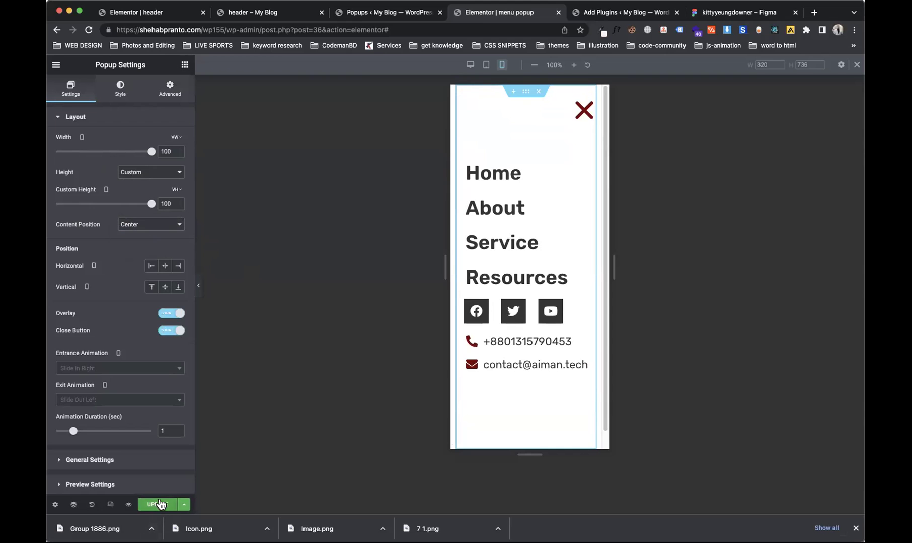
left_click(681, 486)
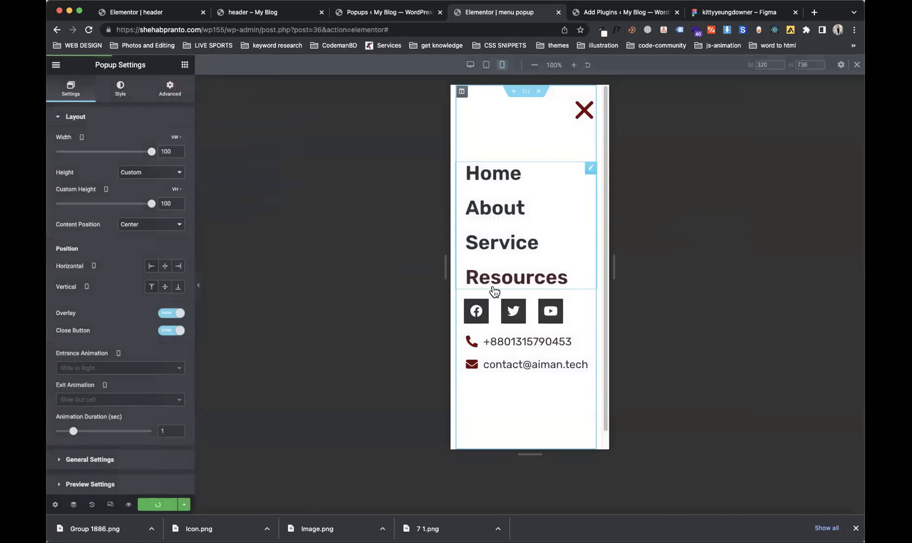
left_click(360, 13)
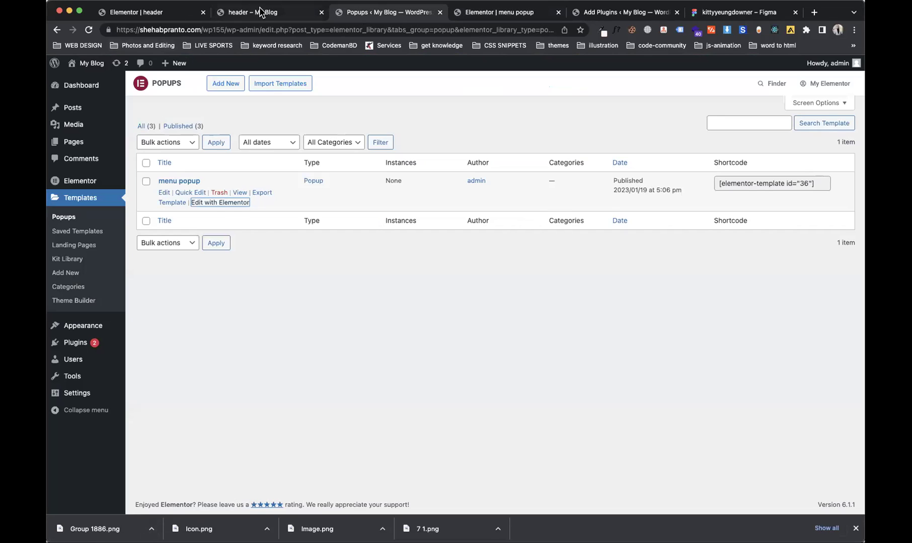
Step: Reload the header preview at phone width and open the menu popup sliding in from the right
left_click(261, 11)
left_click(89, 30)
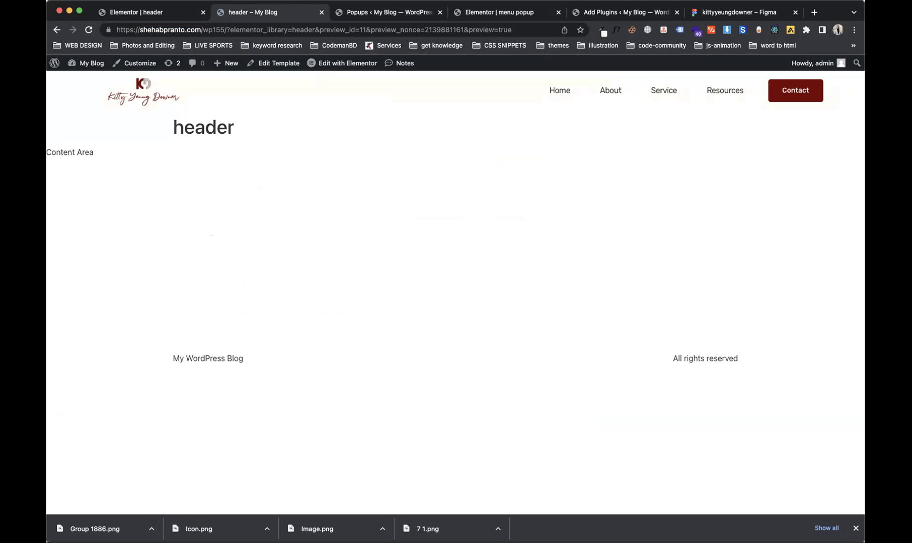
left_click_drag(75, 336, 365, 360)
left_click(523, 132)
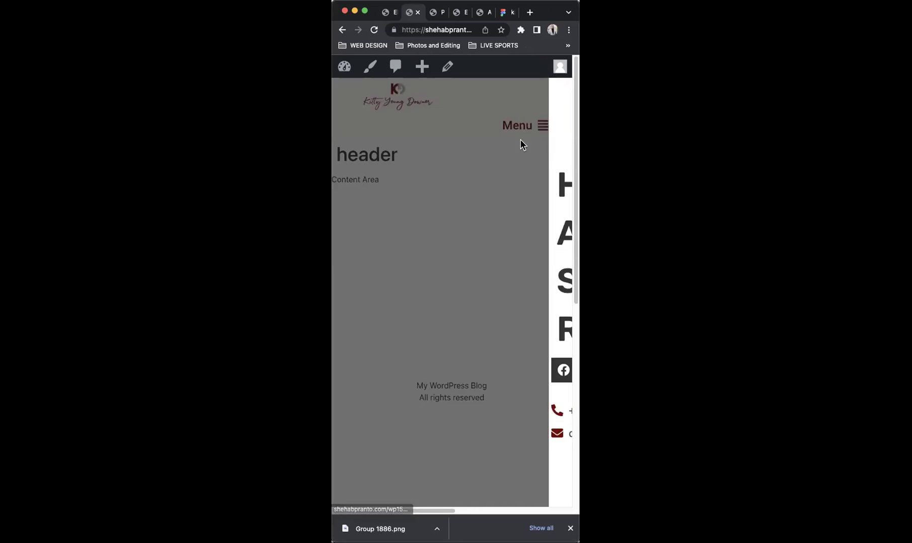
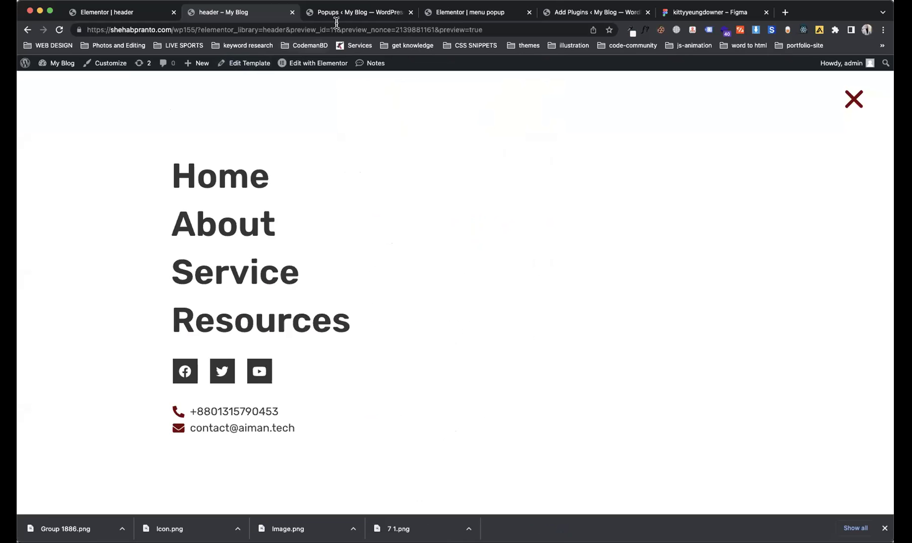
Step: In the menu popup, set the social icons' left margin to 0
left_click(336, 16)
left_click(478, 12)
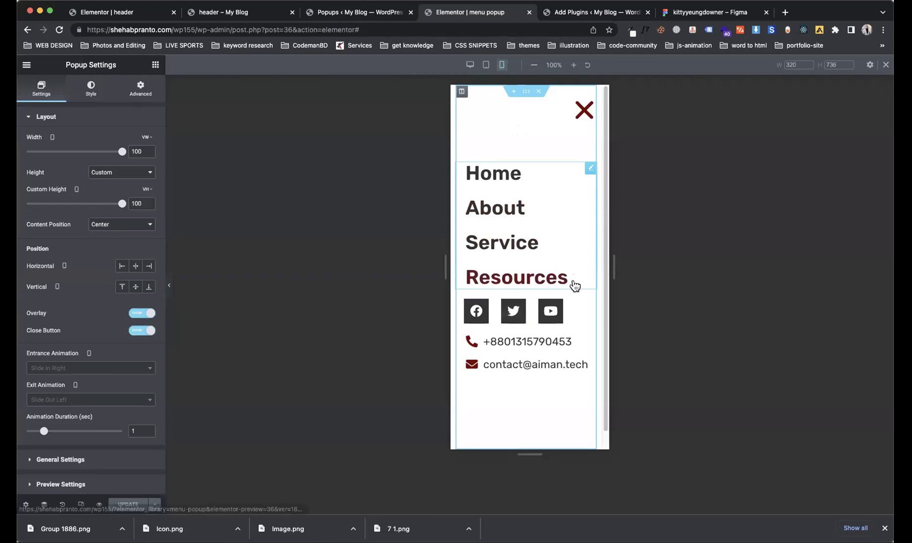
left_click(587, 307)
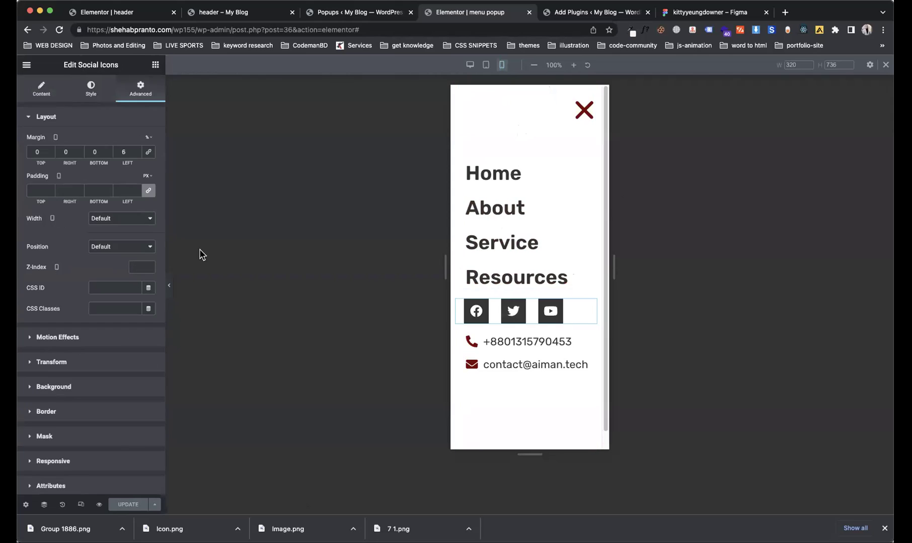
double_click(130, 151)
type("0")
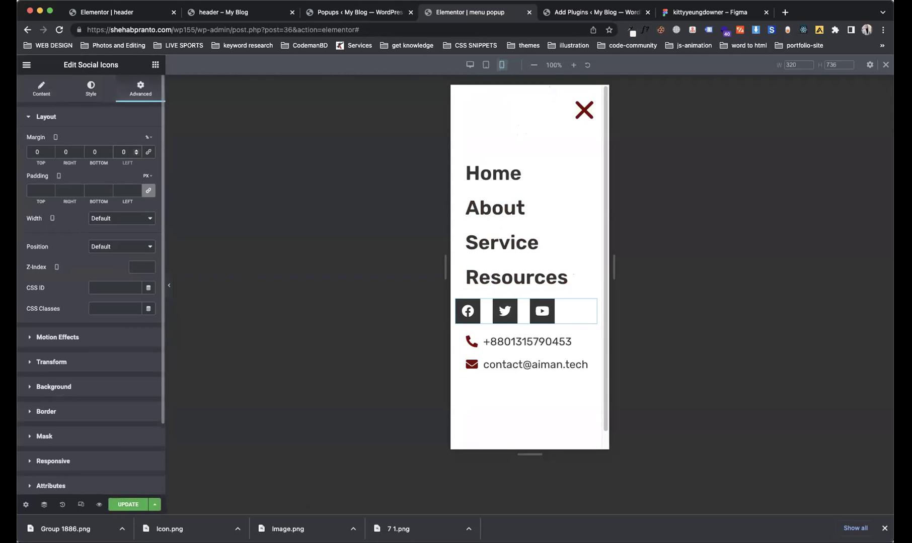
type("15")
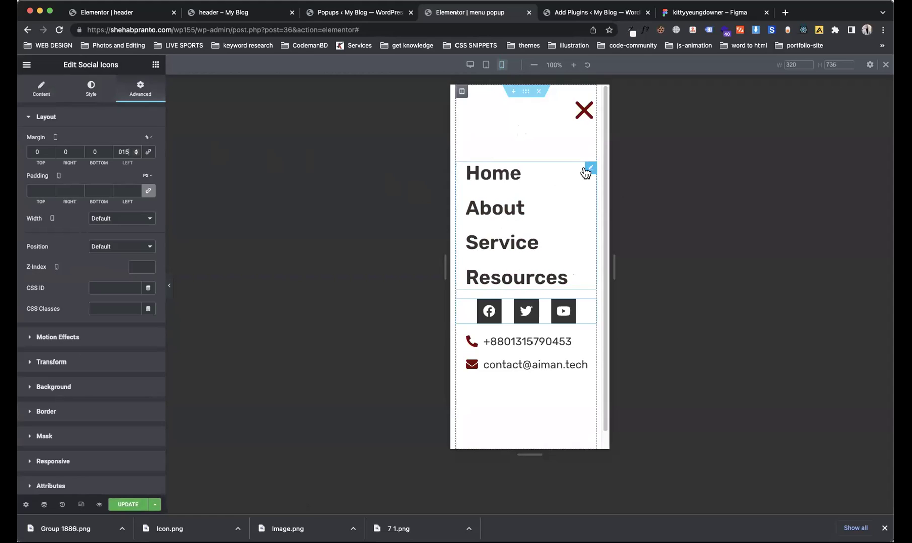
Step: Give the nav menu a 15 left margin and review the menu section's column gap options
left_click(587, 168)
double_click(117, 151)
type("15")
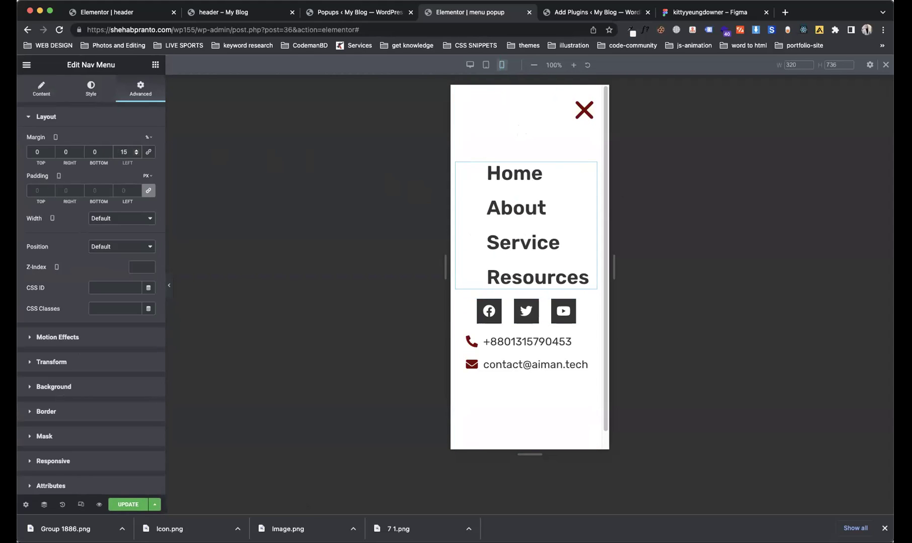
left_click(26, 505)
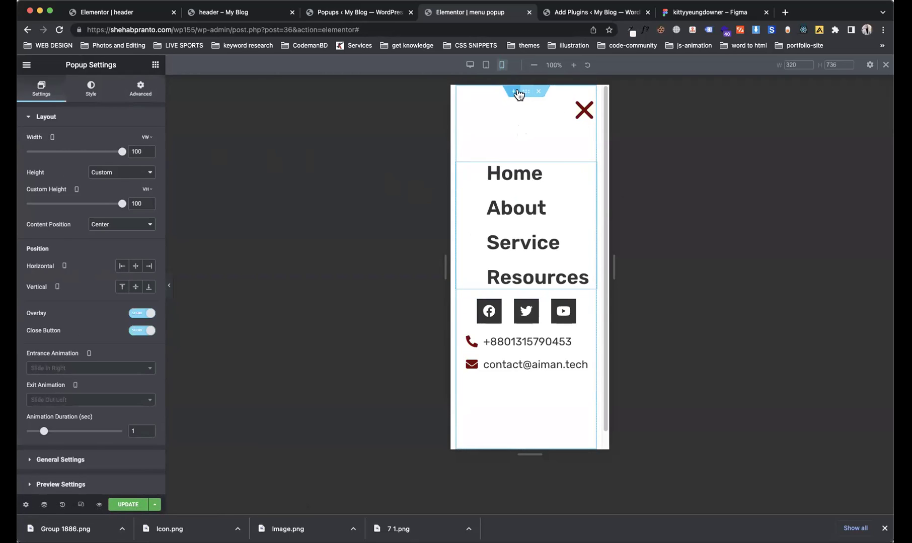
left_click(525, 91)
left_click(100, 195)
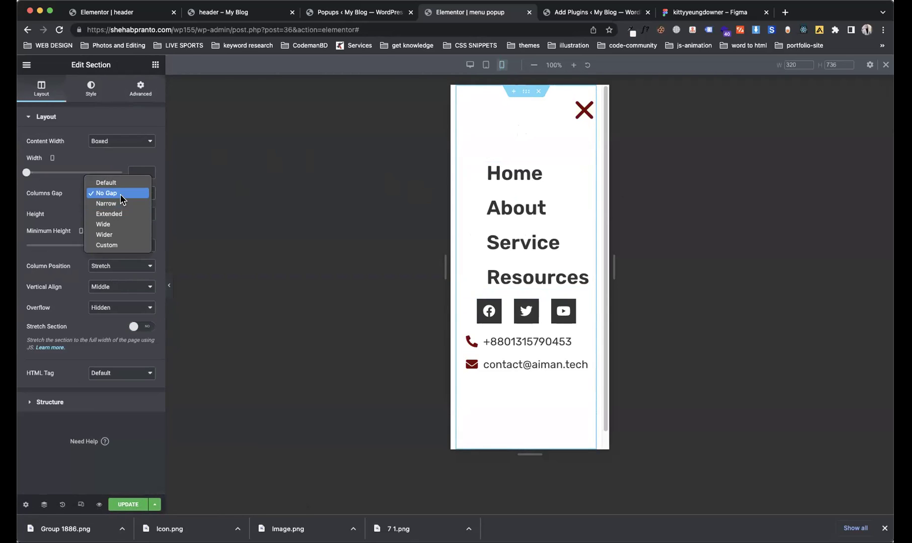
left_click(180, 240)
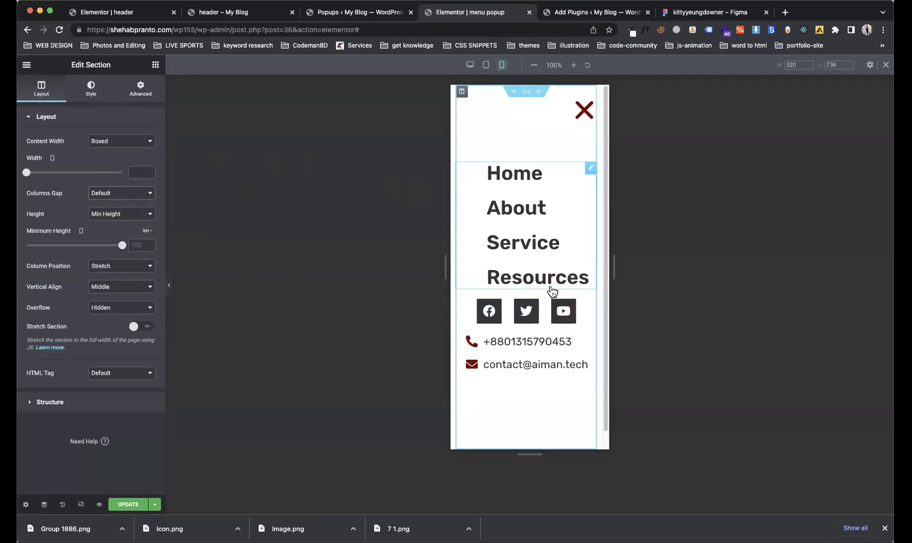
Step: Readjust the nav menu's left margin down to 7 and save the popup
left_click(484, 204)
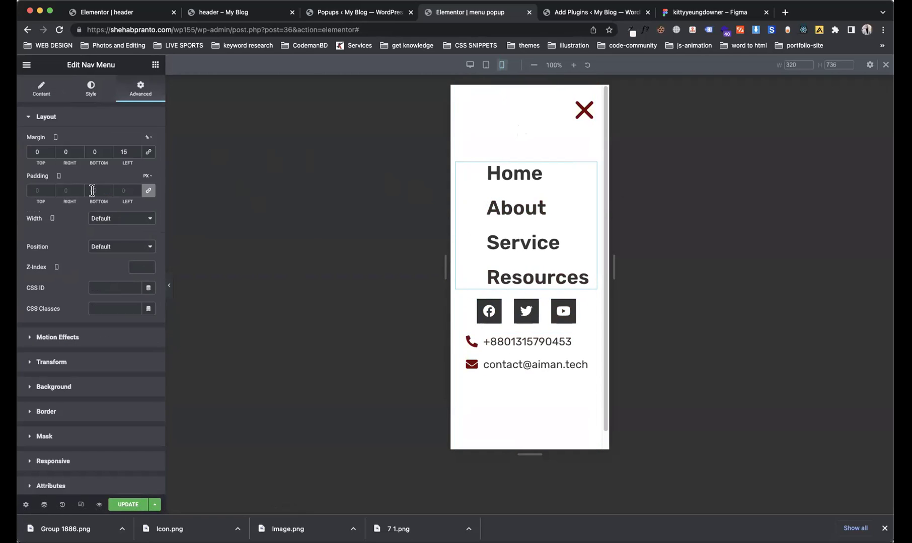
left_click(126, 152)
key("BackSpace")
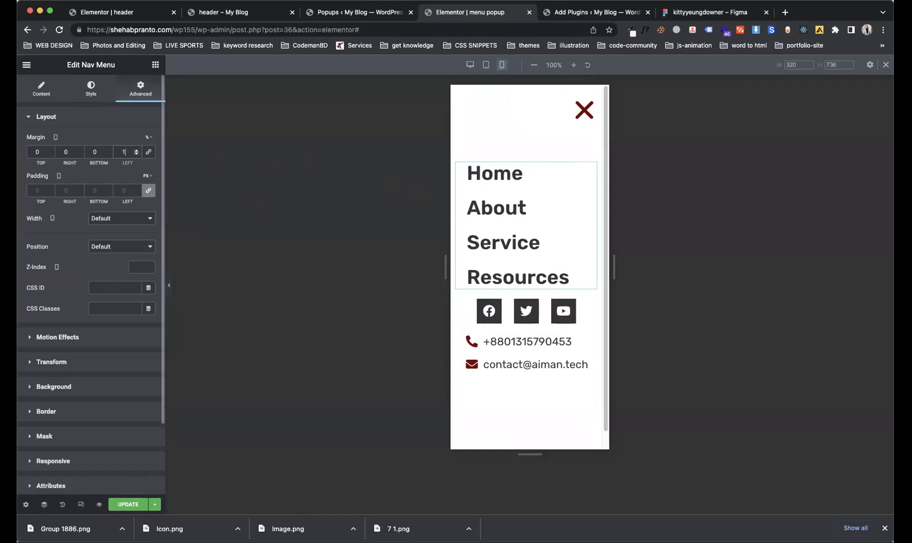
key("BackSpace")
type("0")
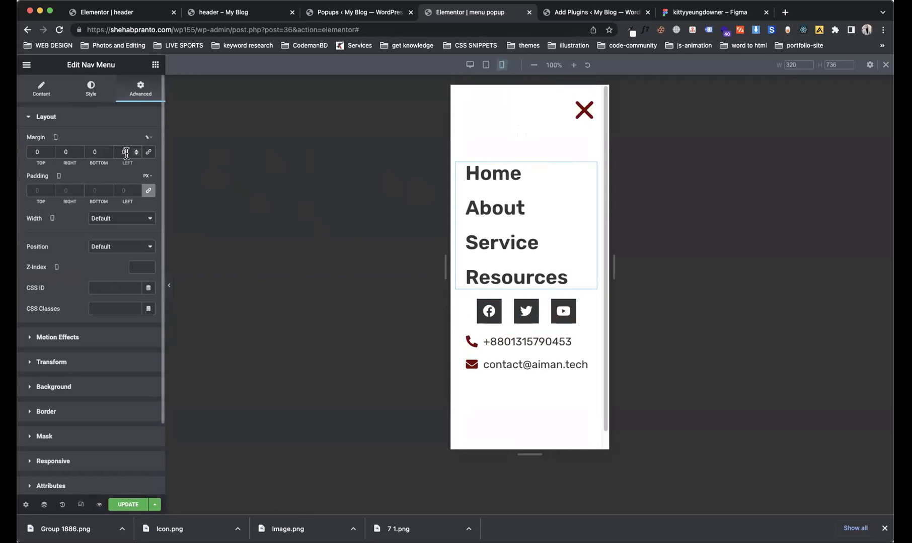
key("BackSpace")
type("10")
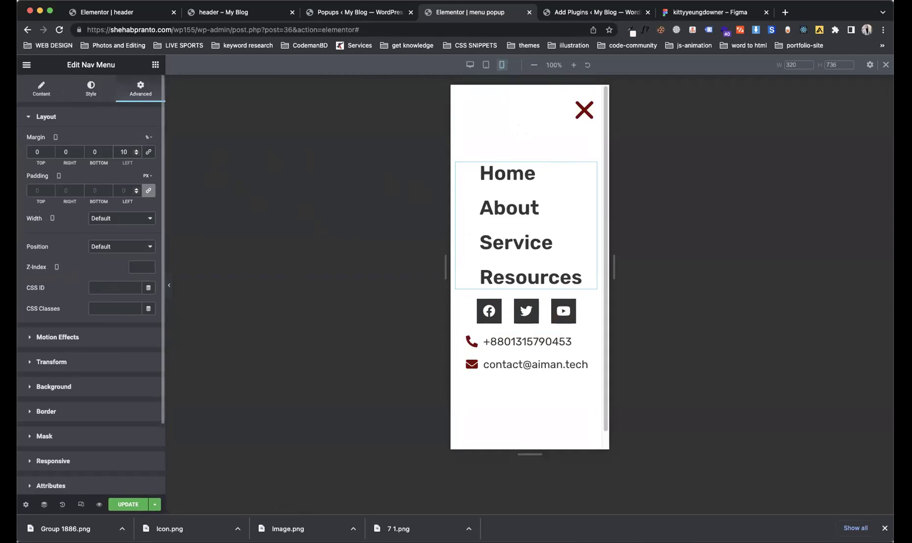
key("Down")
key("Down")
key("Down")
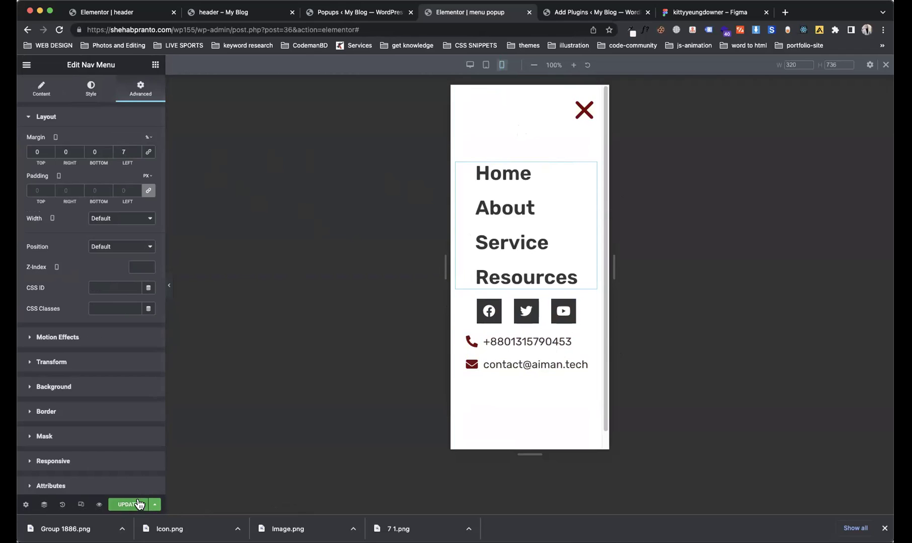
left_click(129, 504)
Step: Confirm the save, then reload the header preview and open its mobile menu
left_click(657, 484)
left_click(336, 13)
left_click(245, 13)
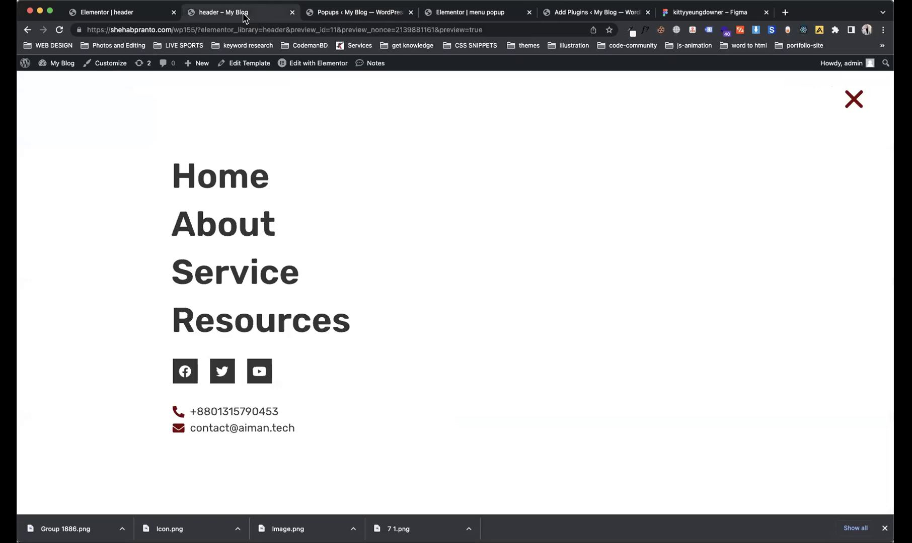
left_click(64, 30)
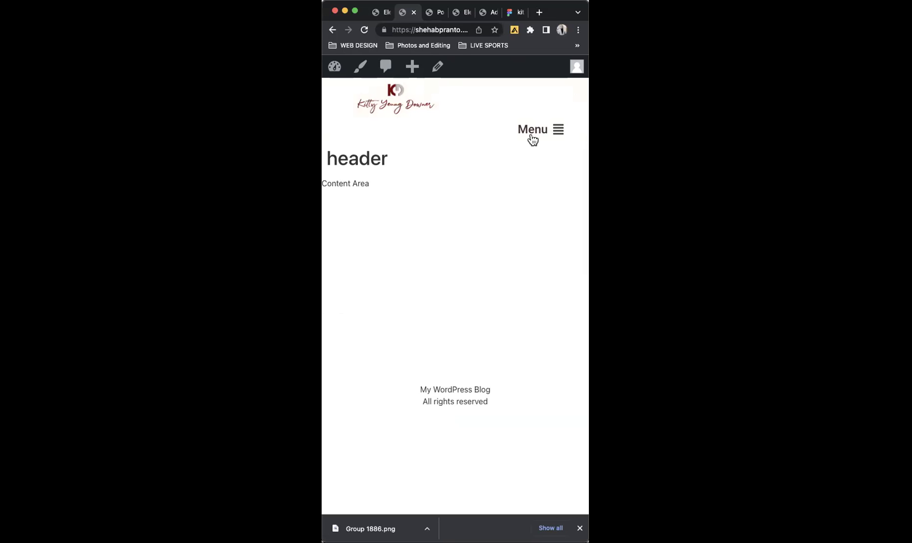
left_click(533, 139)
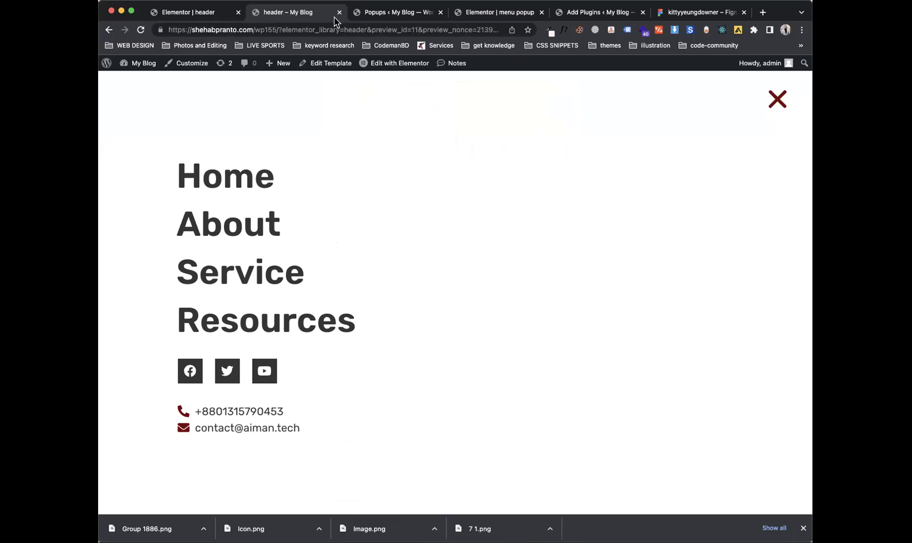
Step: Go back through the open tabs to the menu popup editor
left_click(383, 12)
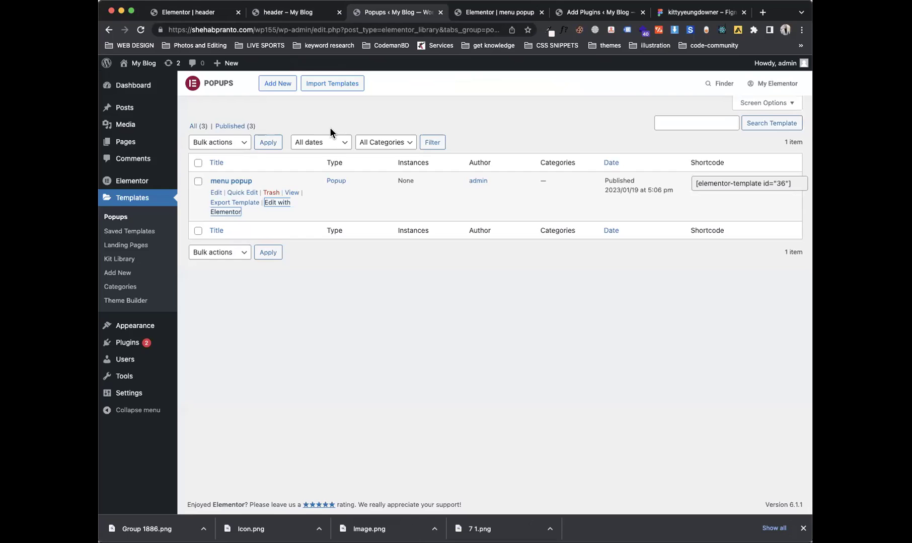
left_click(191, 13)
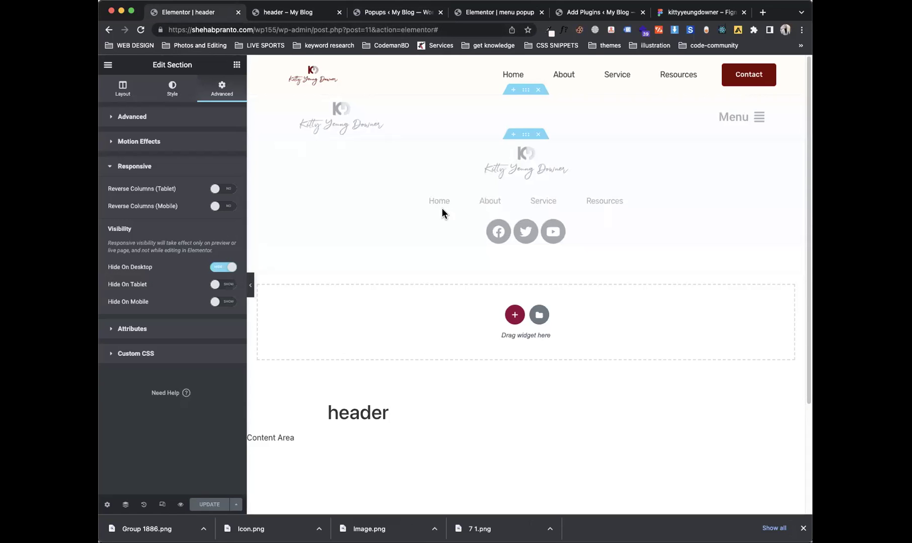
left_click(328, 15)
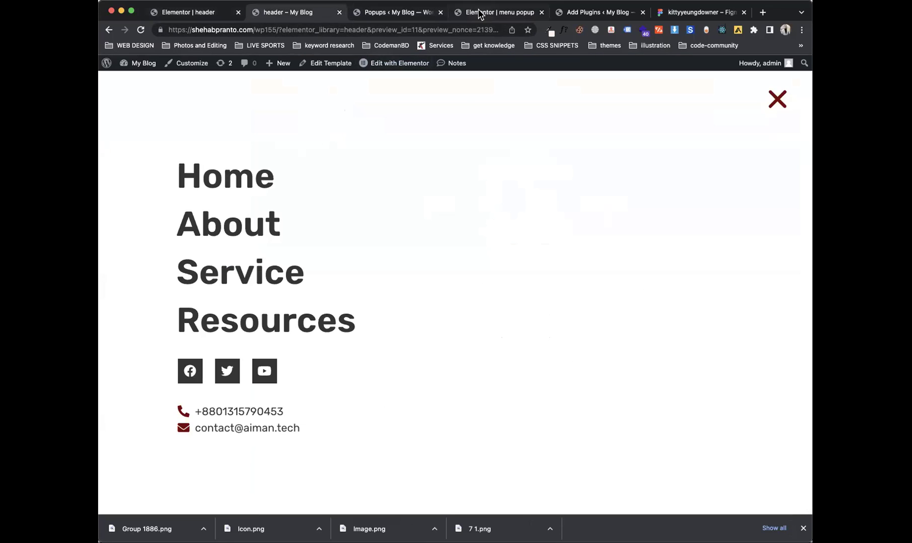
left_click(478, 12)
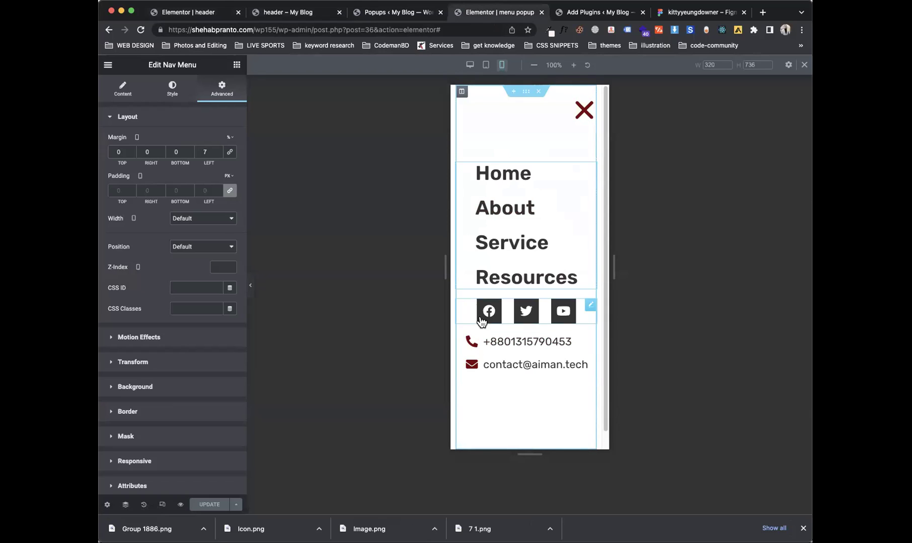
Step: Inspect the popup section and column spacing and widen the preview to 767 tablet width
left_click(526, 95)
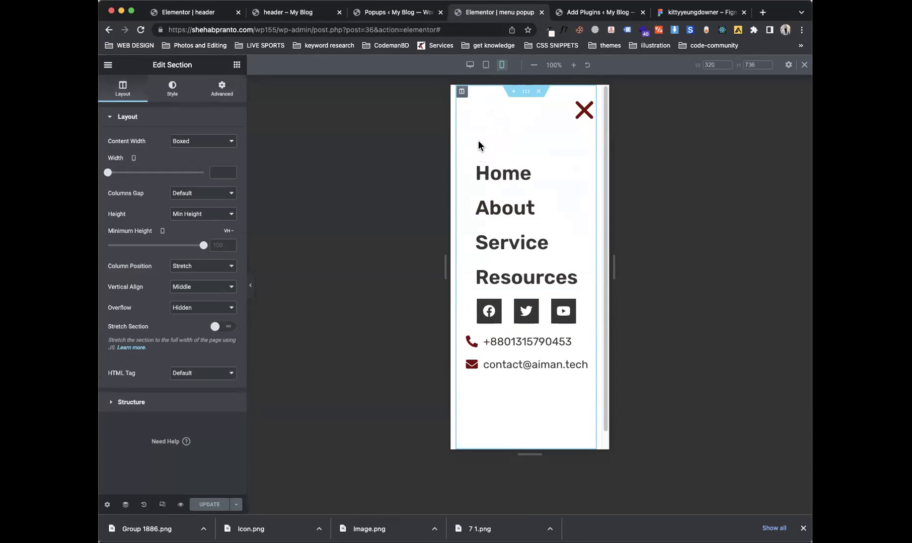
left_click(216, 90)
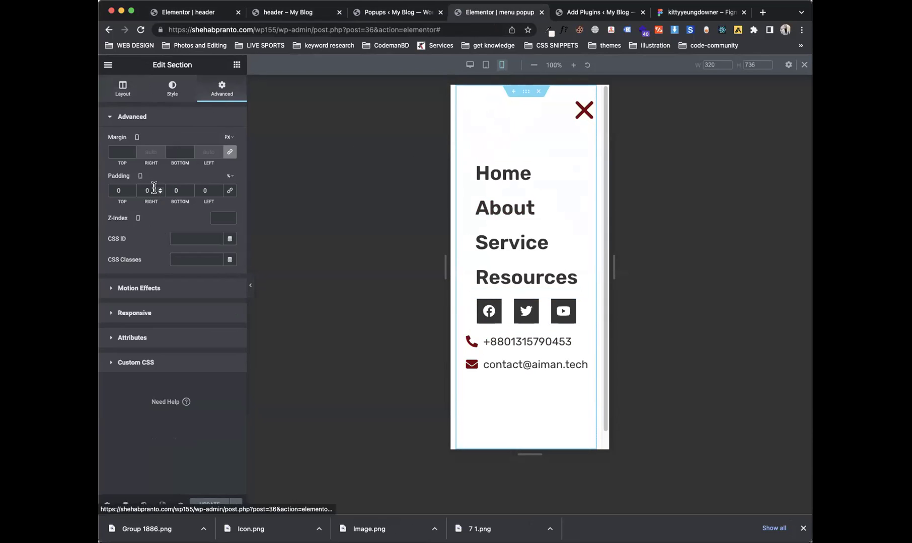
left_click(463, 93)
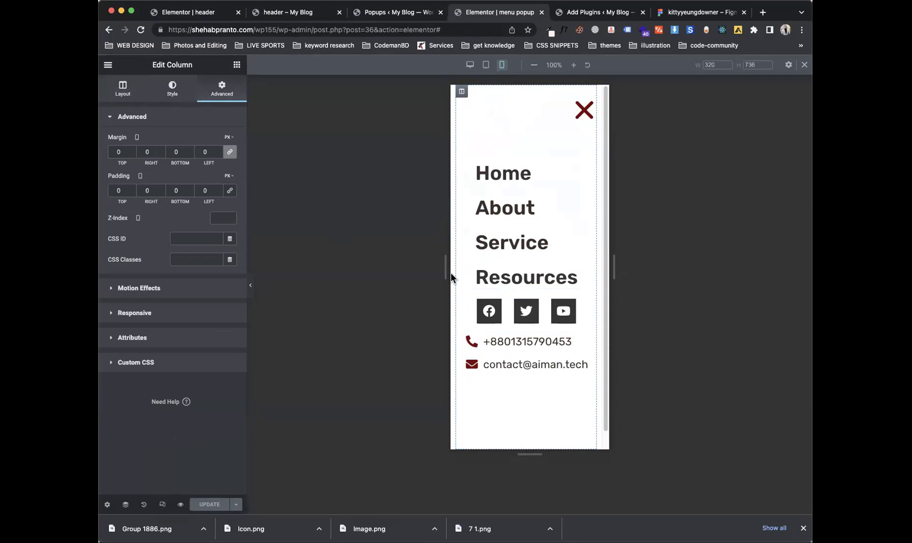
left_click_drag(447, 270, 250, 285)
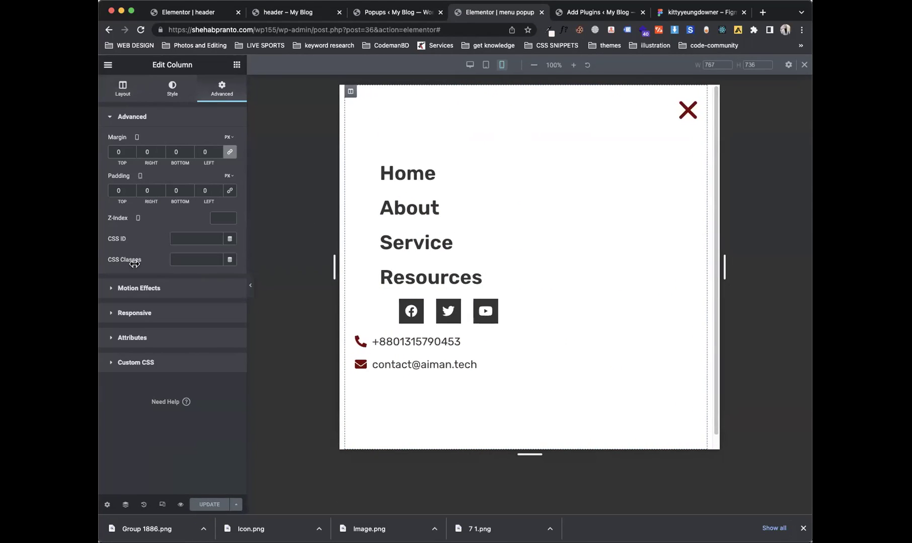
Step: Set the nav menu's left margin to 0 and the social icons' left margin to 3
left_click(517, 186)
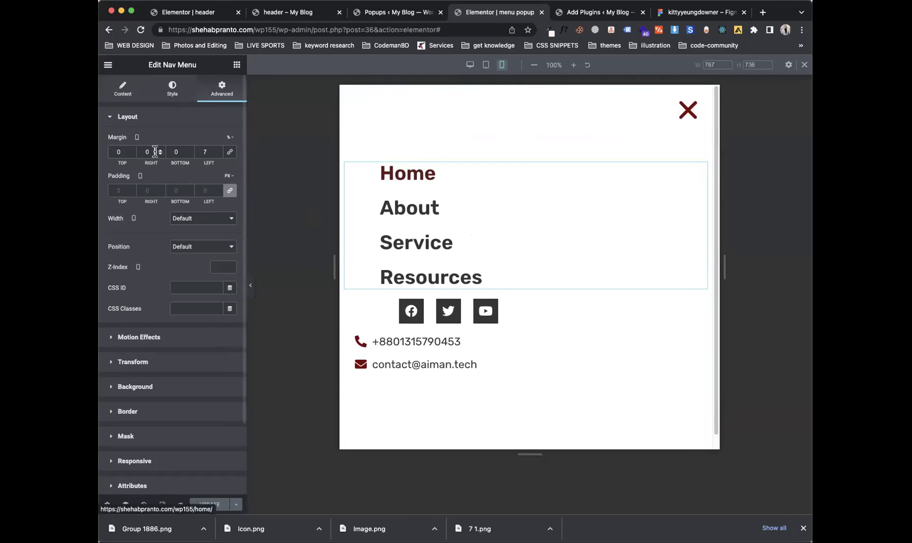
key("BackSpace")
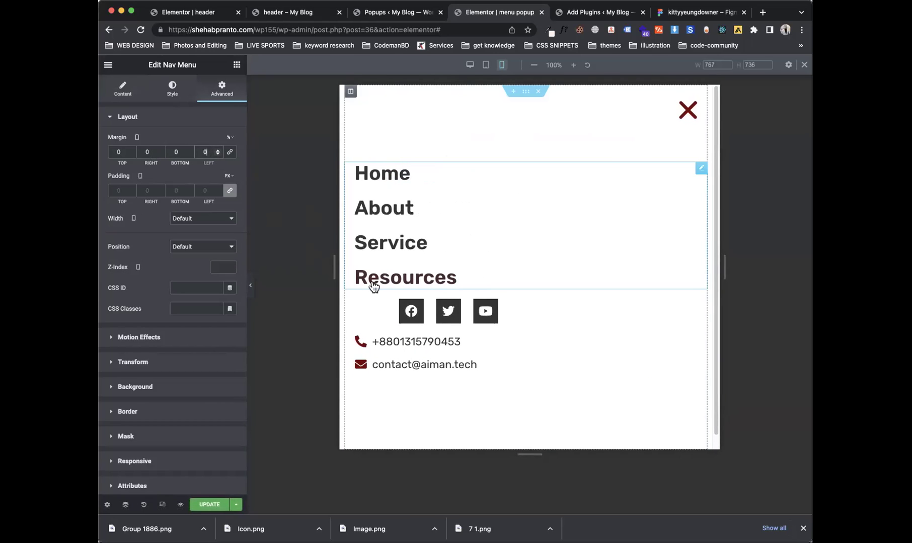
left_click(382, 305)
type("0")
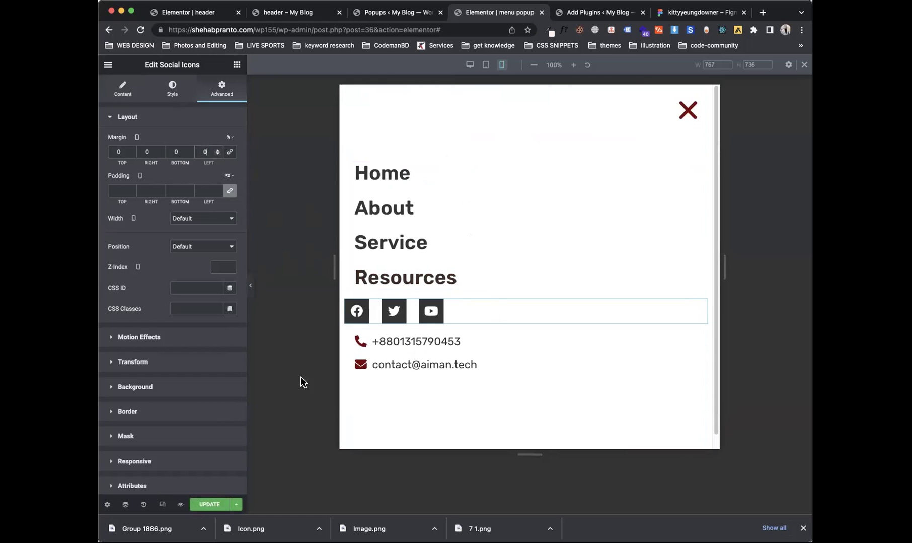
key("BackSpace")
type("3")
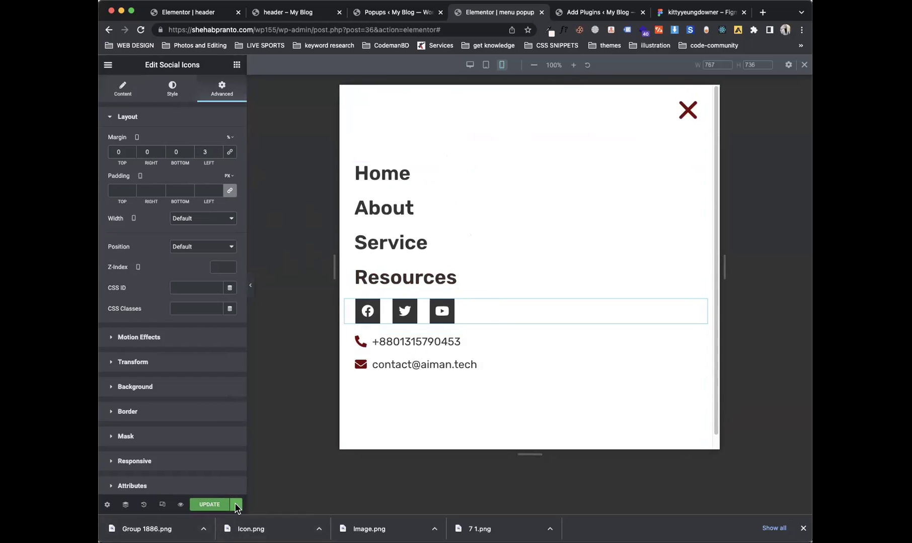
Step: Save the popup and search the widget list for 'post'
left_click(227, 505)
left_click(638, 480)
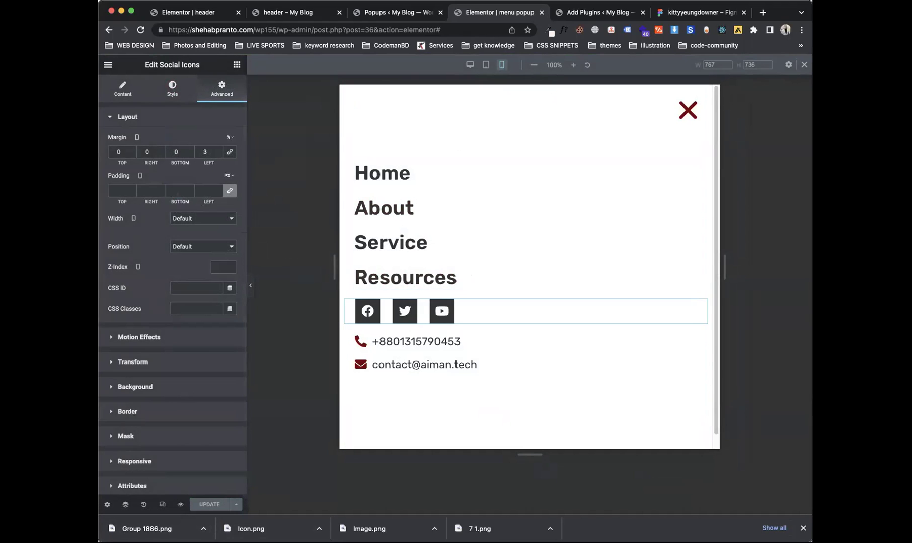
left_click(236, 65)
type("post")
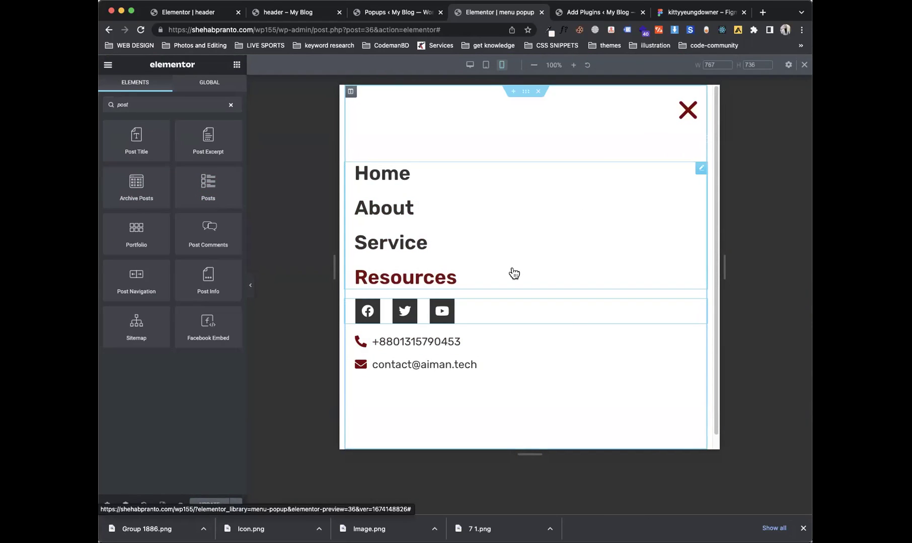
Step: In the header template, turn off Hide On Desktop for the header section
left_click(286, 20)
left_click(188, 14)
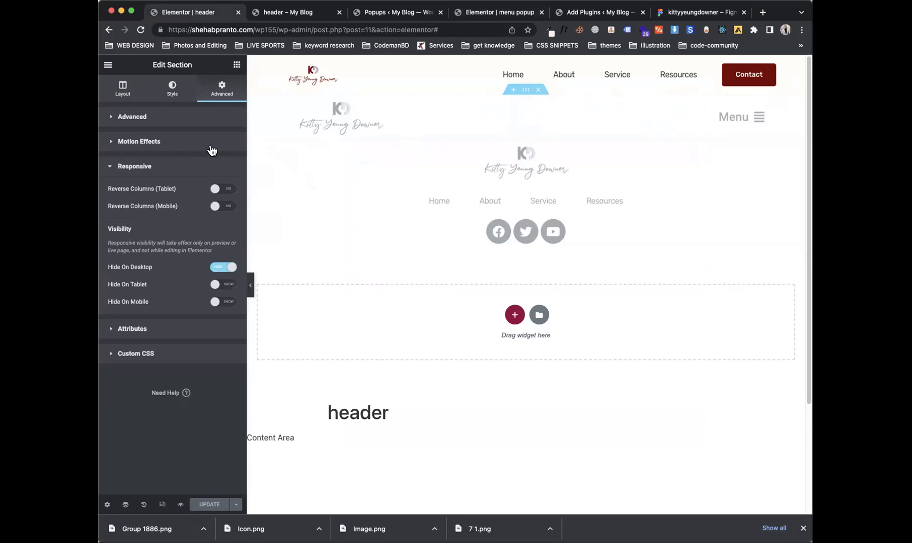
left_click(217, 268)
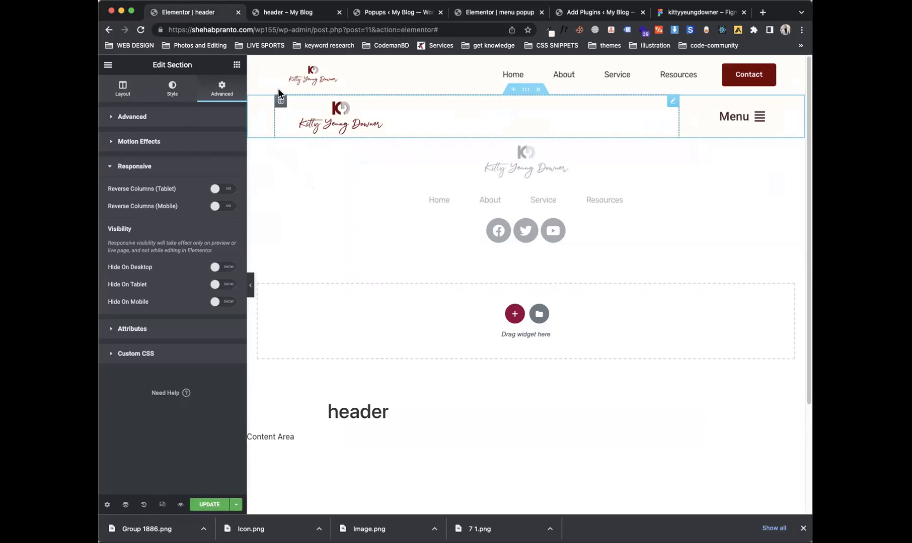
Step: Add an Icon widget beside Menu whose link opens the menu popup via Dynamic Tags
left_click(236, 65)
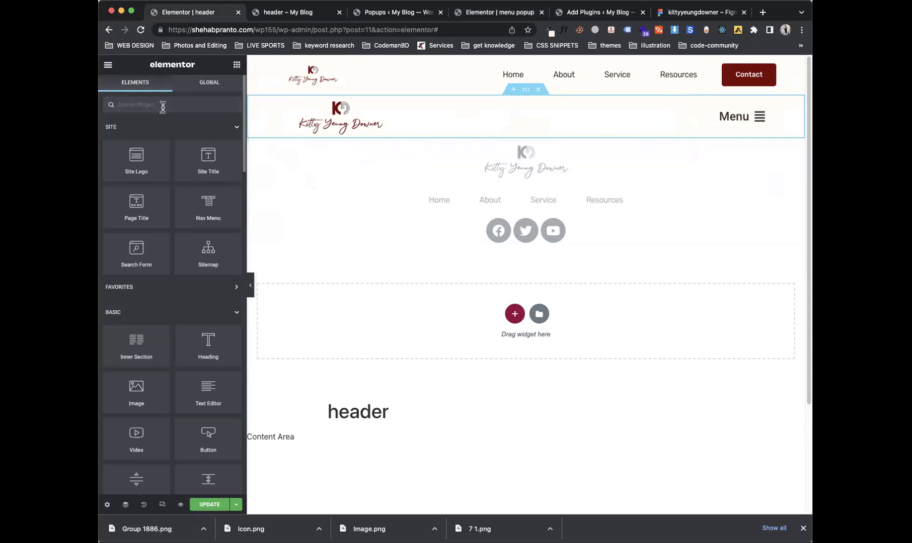
type("icon")
left_click_drag(137, 136, 751, 106)
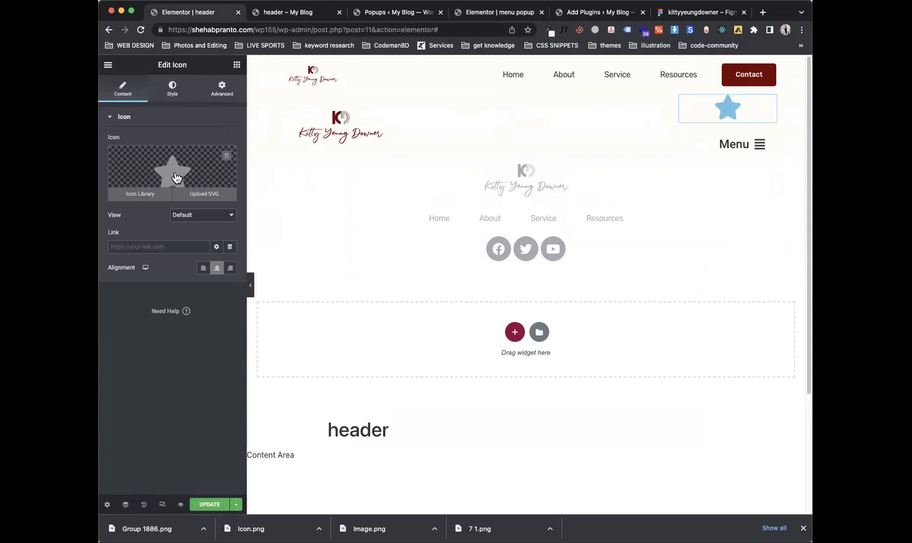
left_click(181, 99)
left_click(134, 96)
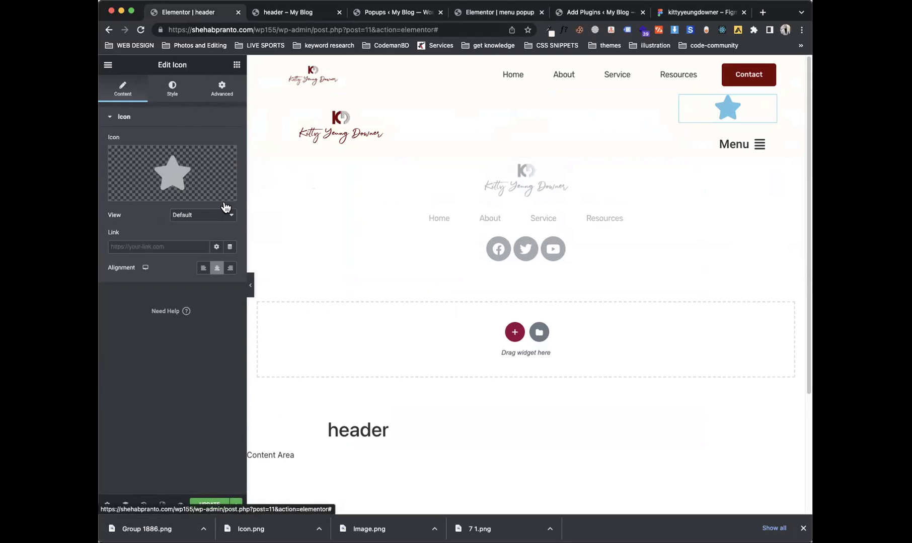
left_click(229, 248)
scroll(235, 372, "down", 5)
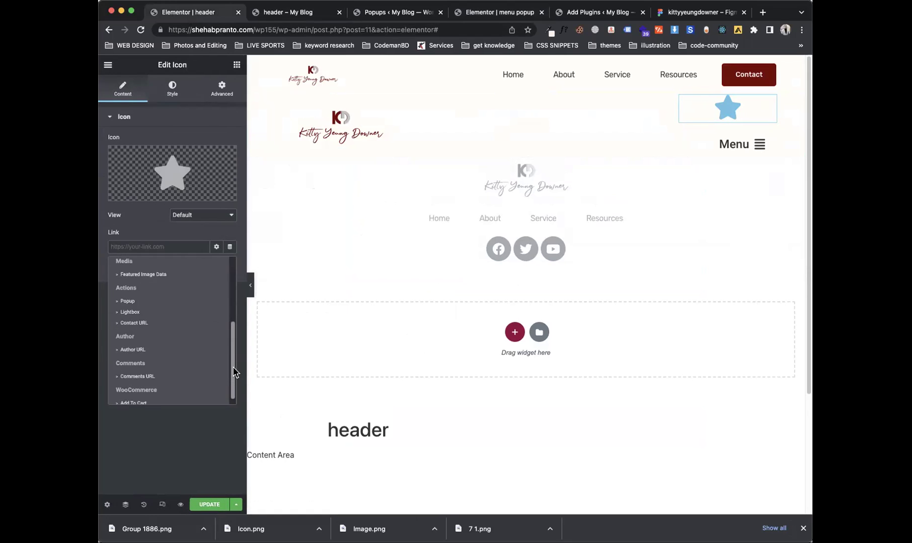
left_click(143, 302)
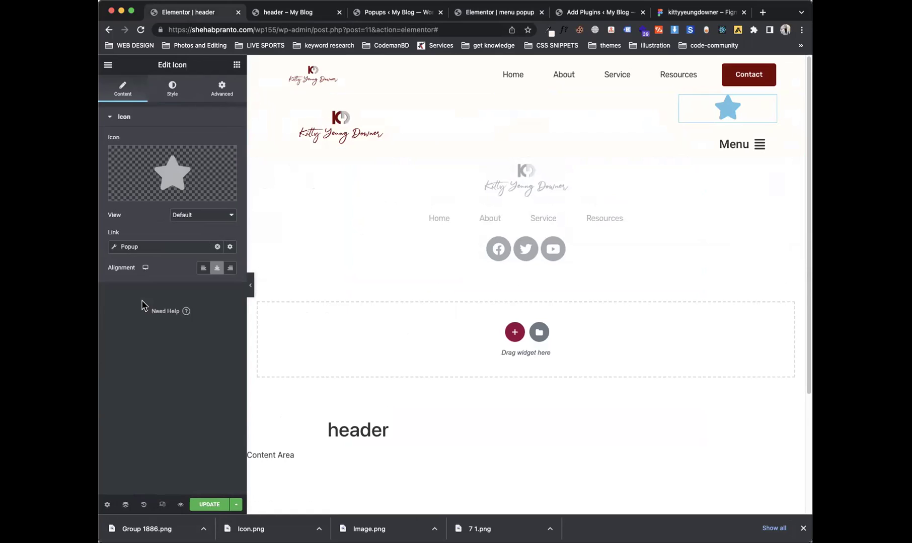
left_click(161, 247)
left_click(172, 324)
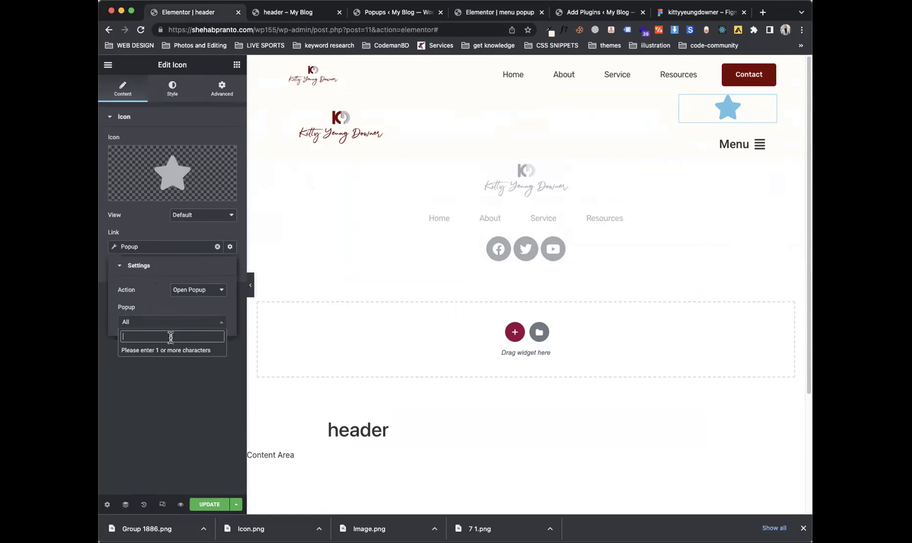
type("men")
left_click(154, 352)
Step: Save the header and confirm in the live preview that the star opens the menu popup
left_click(208, 504)
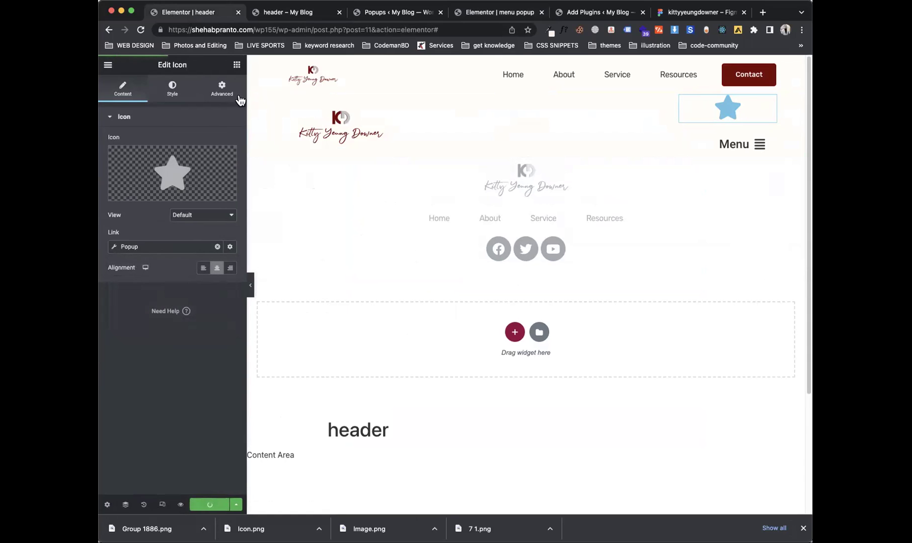
left_click(310, 15)
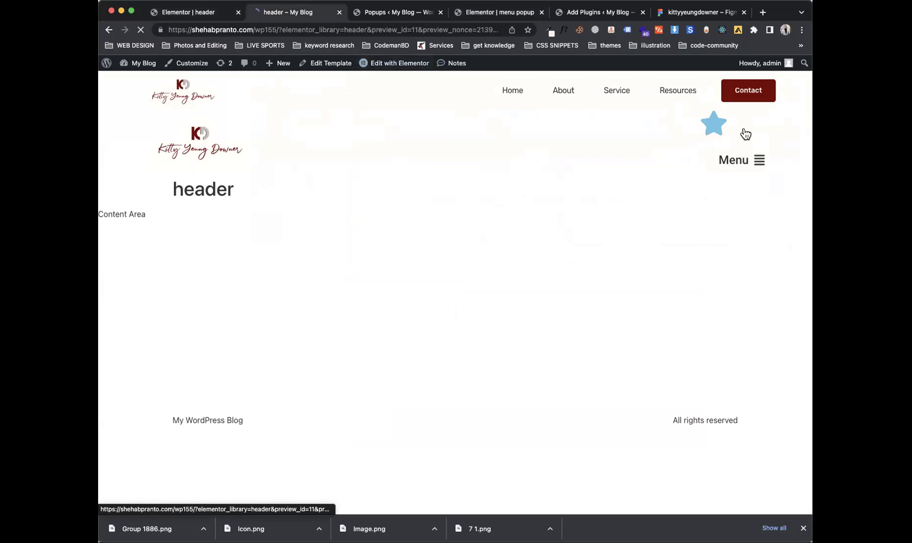
left_click(714, 123)
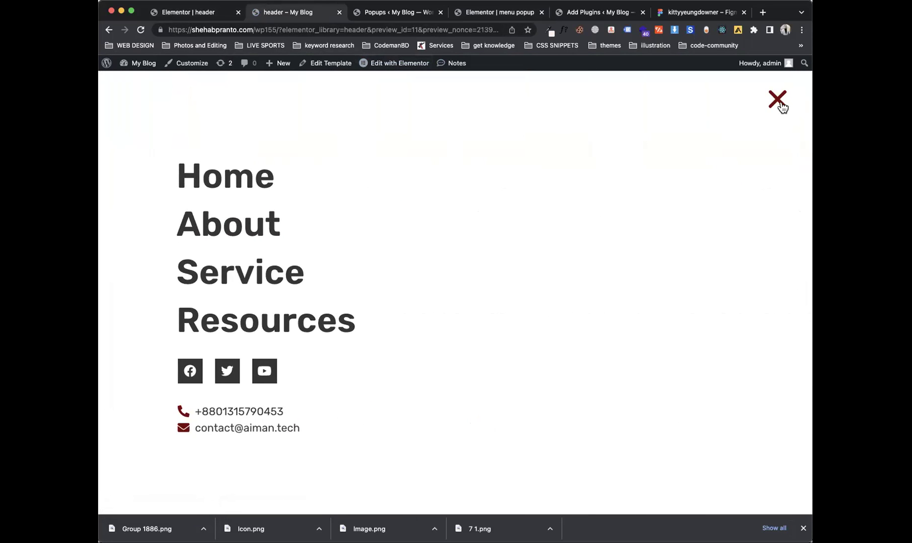
left_click(779, 100)
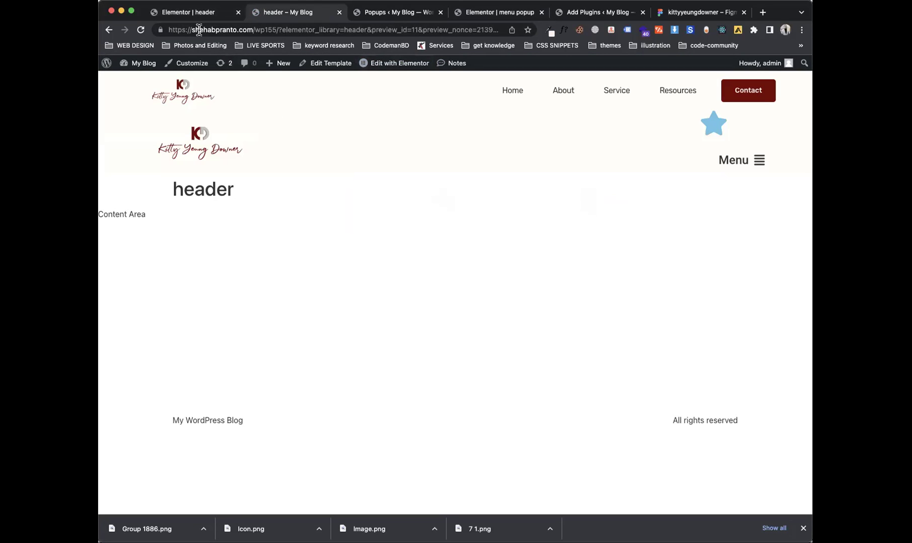
Step: Colour the star icon black and save the header
left_click(200, 12)
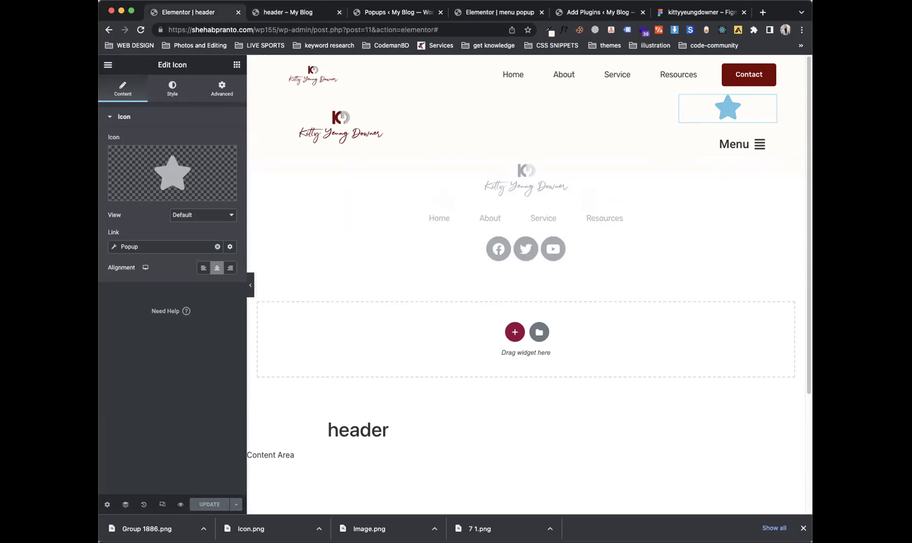
left_click(172, 88)
left_click(230, 161)
left_click_drag(148, 243, 199, 301)
left_click(191, 154)
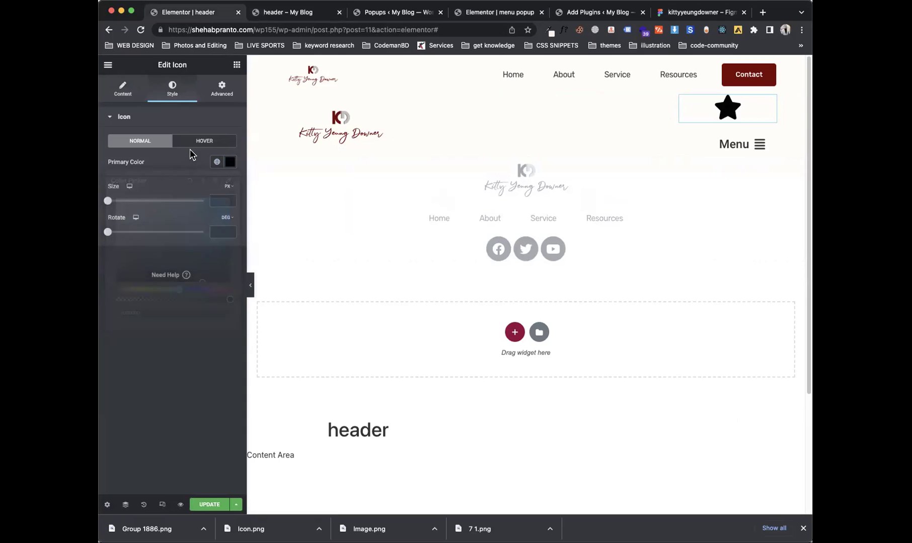
left_click(137, 93)
left_click(209, 505)
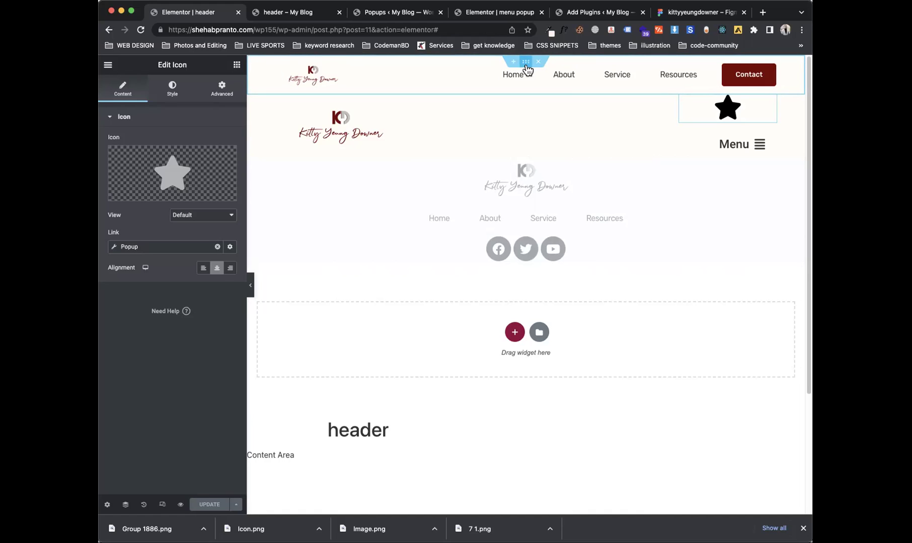
Step: Select the top header section and preview it at mobile width
left_click(523, 63)
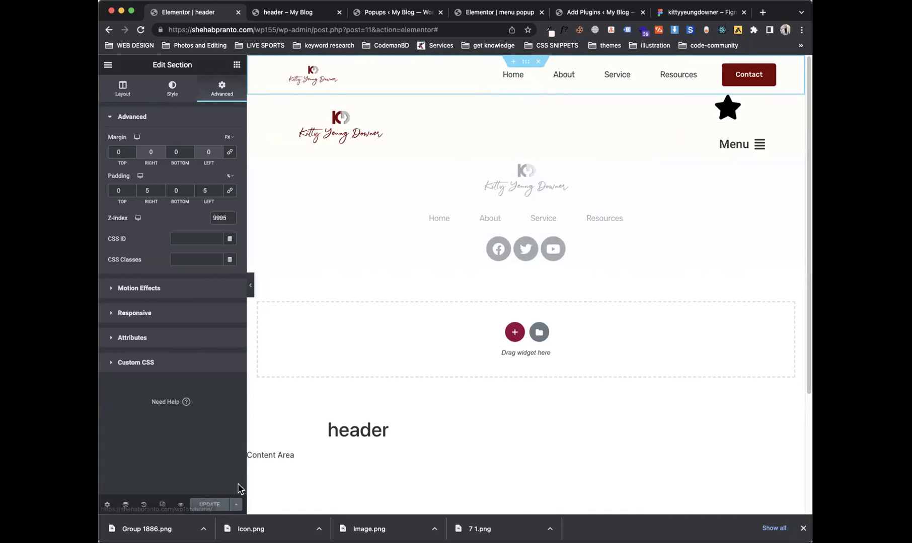
left_click(162, 504)
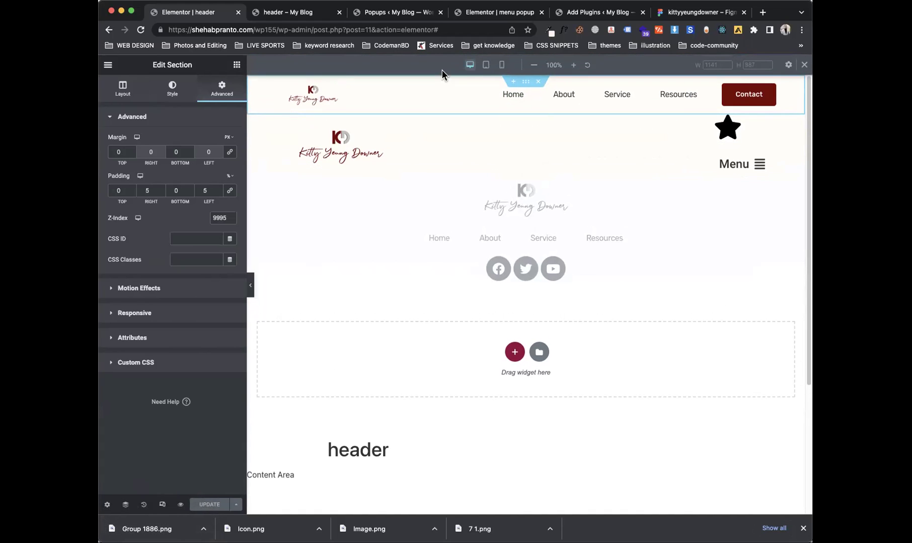
left_click(501, 65)
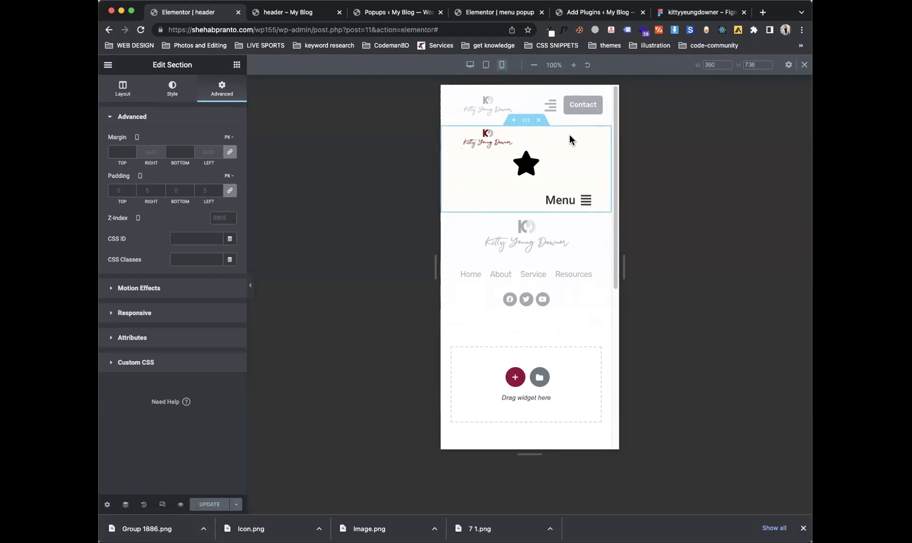
left_click(470, 65)
left_click(502, 65)
Step: Turn off Hide On Tablet and Hide On Mobile for the section, then delete the star icon
right_click(509, 117)
left_click(508, 120)
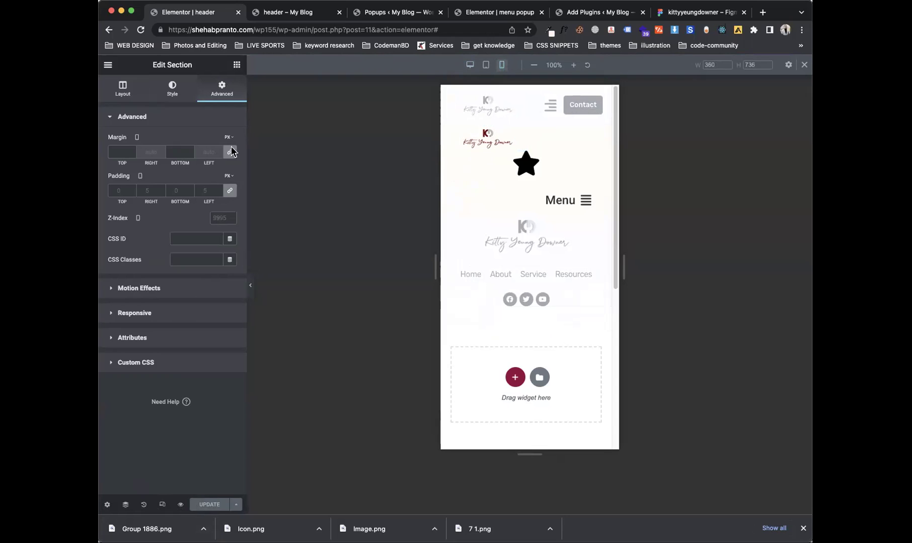
left_click(183, 324)
left_click(219, 301)
left_click(220, 285)
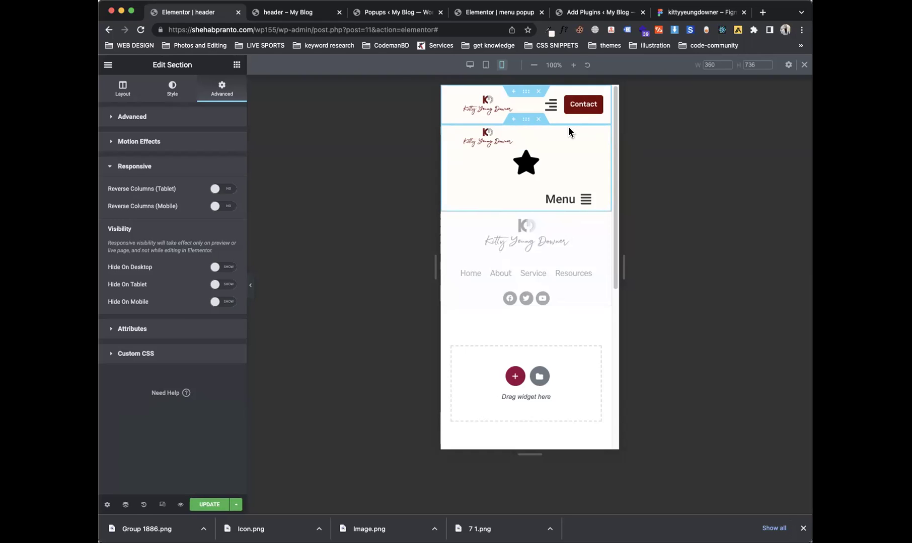
right_click(580, 170)
left_click(594, 323)
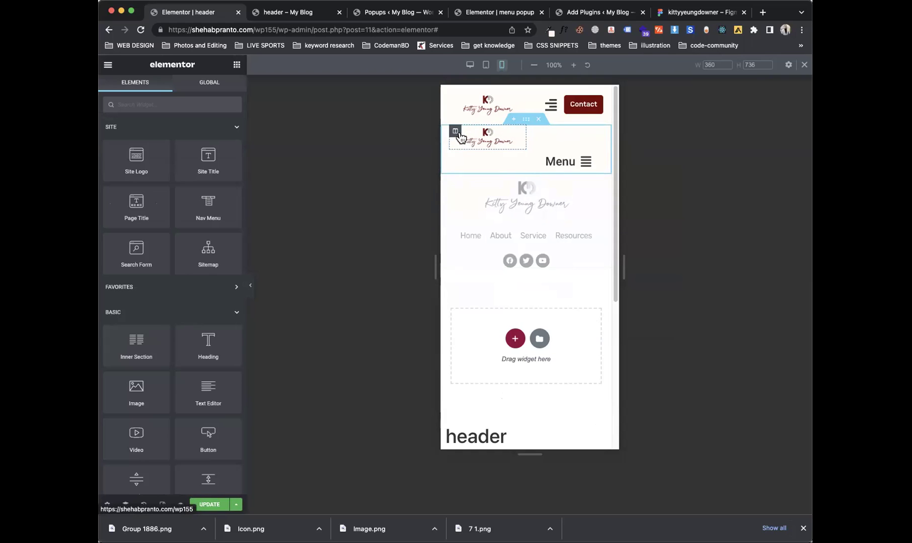
Step: Set the Menu column's width to 50
left_click(455, 131)
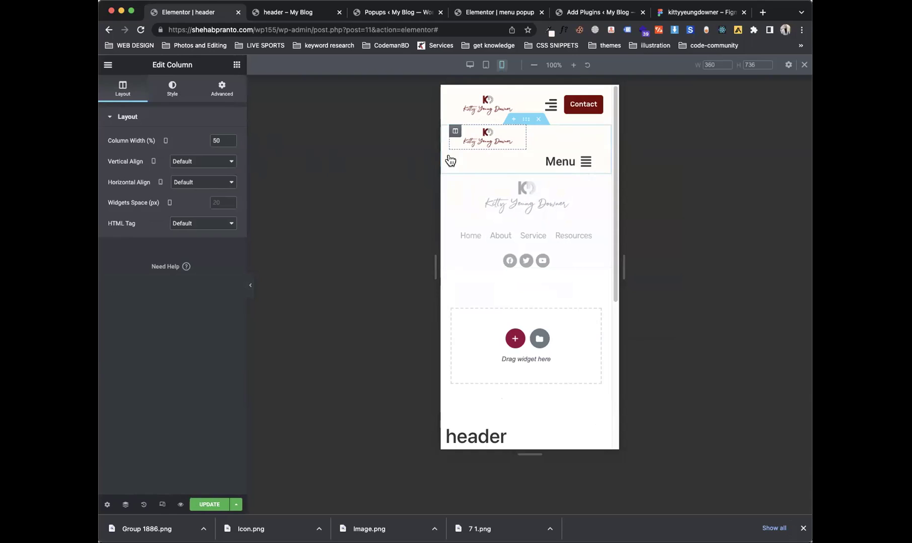
left_click(455, 157)
left_click(219, 141)
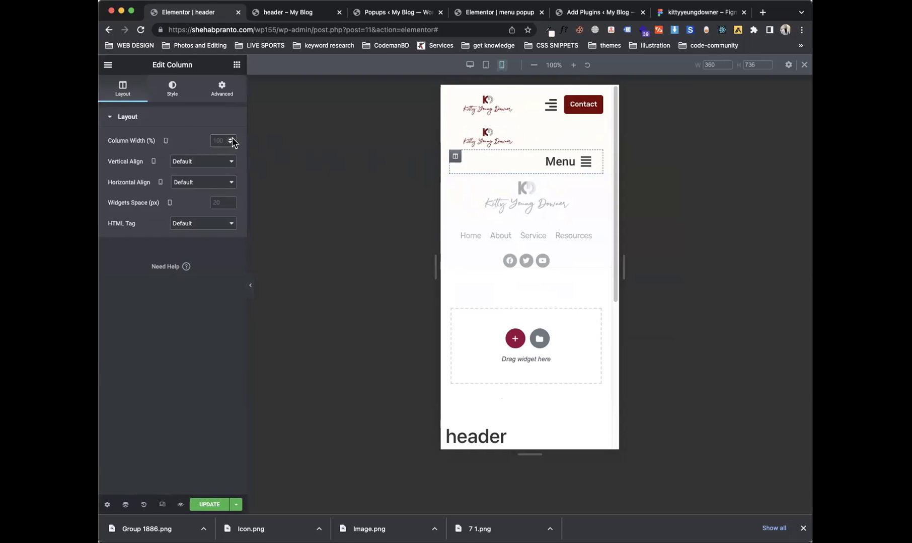
type("50")
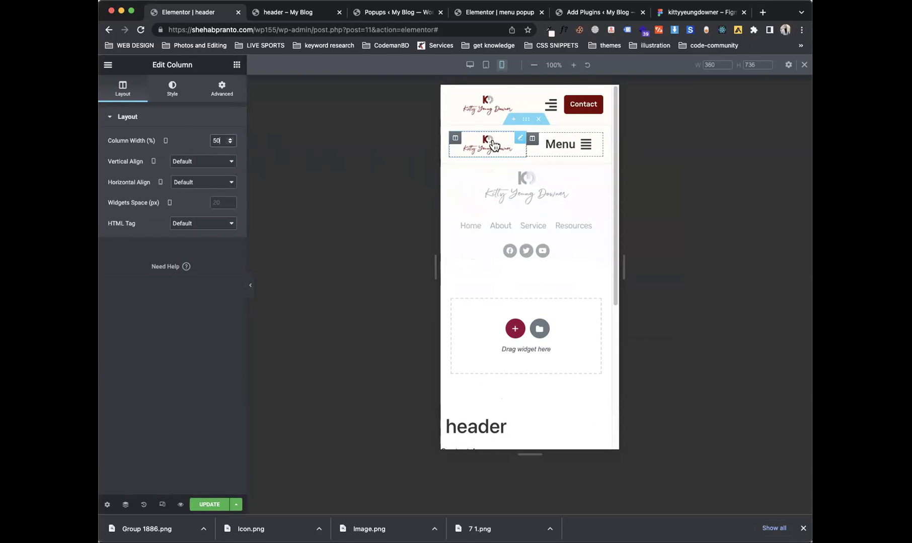
Step: Check the header at desktop and mobile widths, select the nav menu, and update the template
left_click(474, 65)
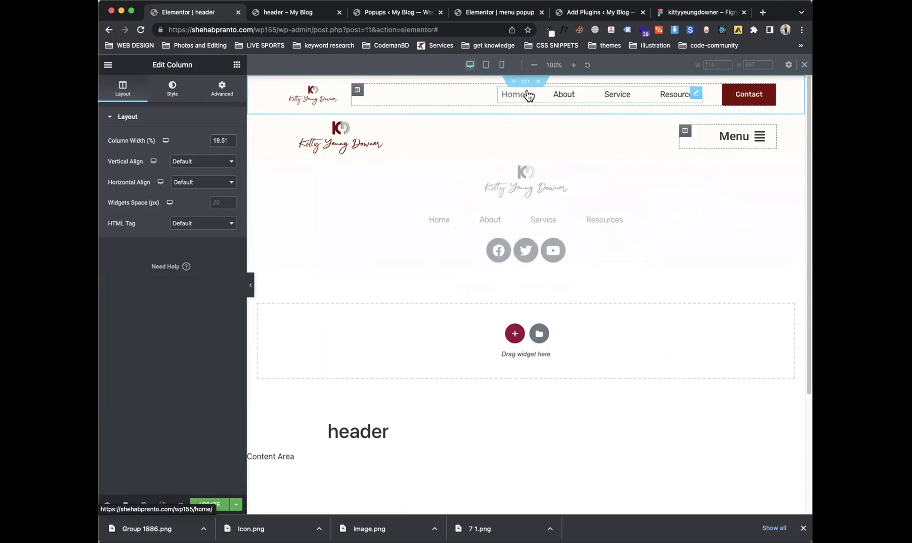
left_click(502, 65)
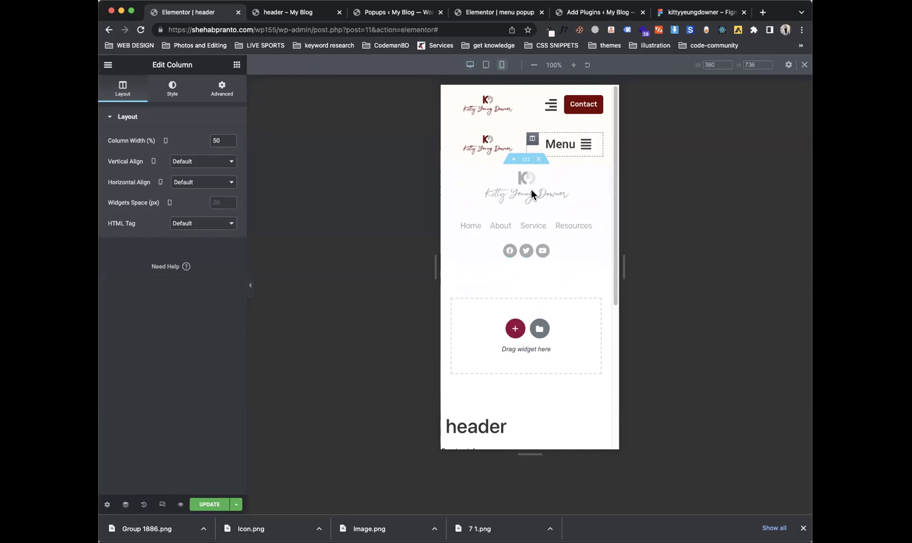
left_click(552, 107)
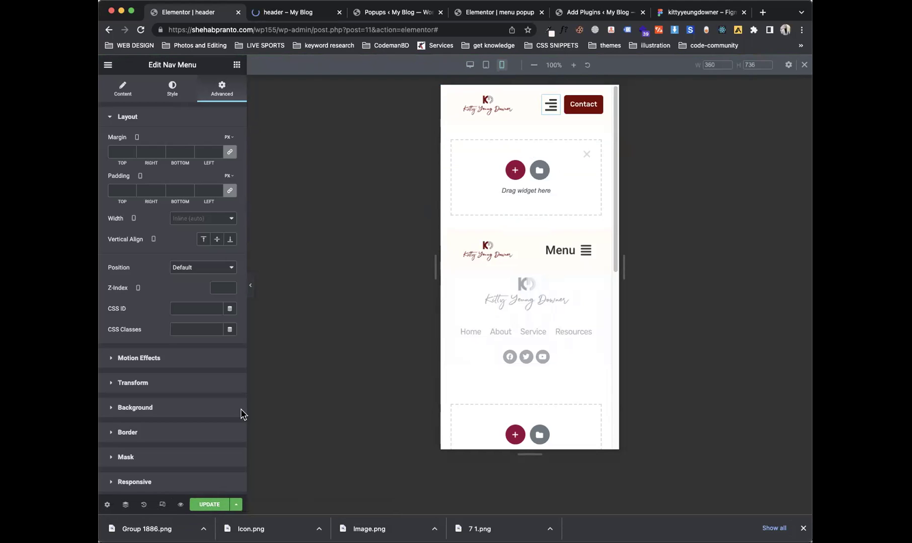
left_click(202, 506)
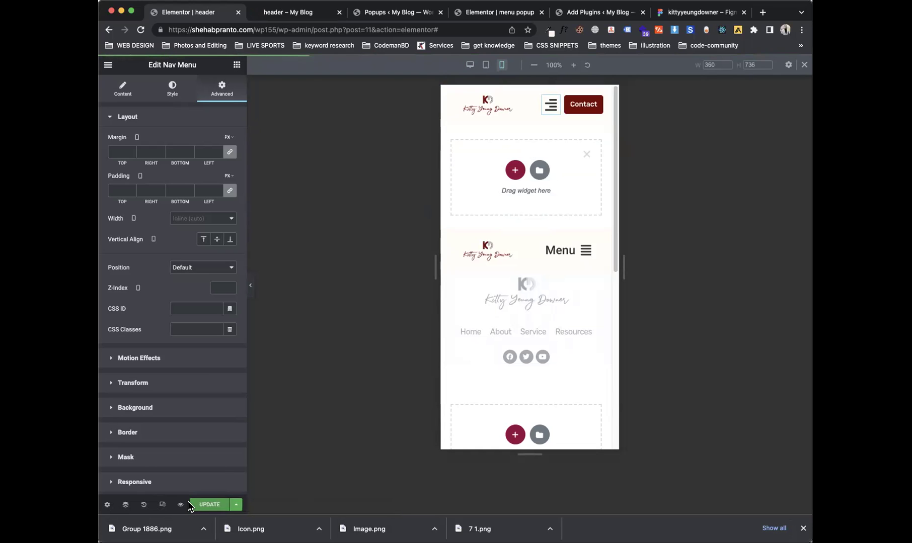
Step: Go from the editor tabs to the WordPress Plugins > Add New page
left_click(328, 25)
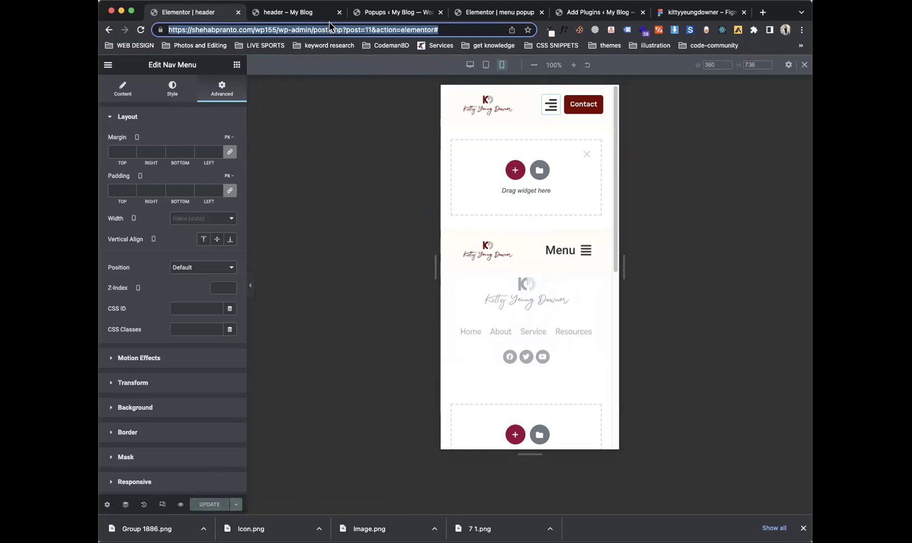
left_click(276, 12)
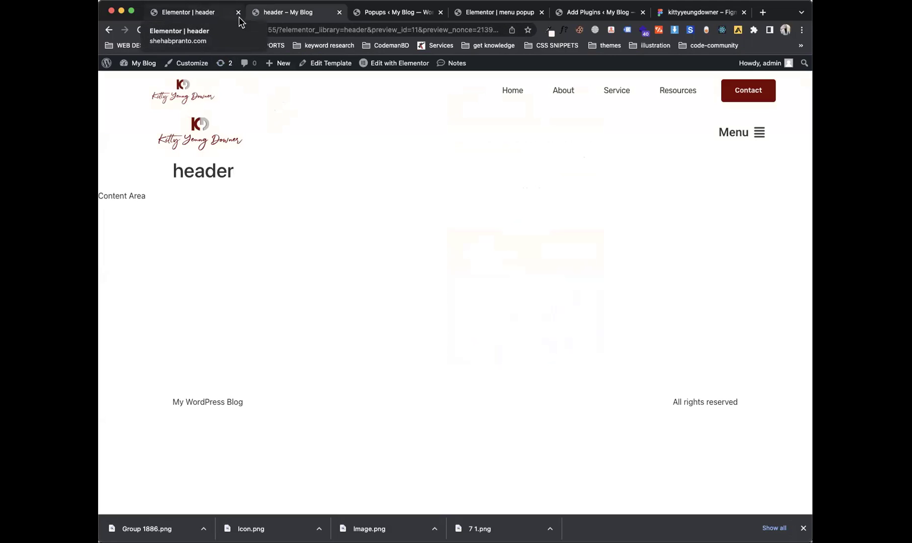
left_click(374, 13)
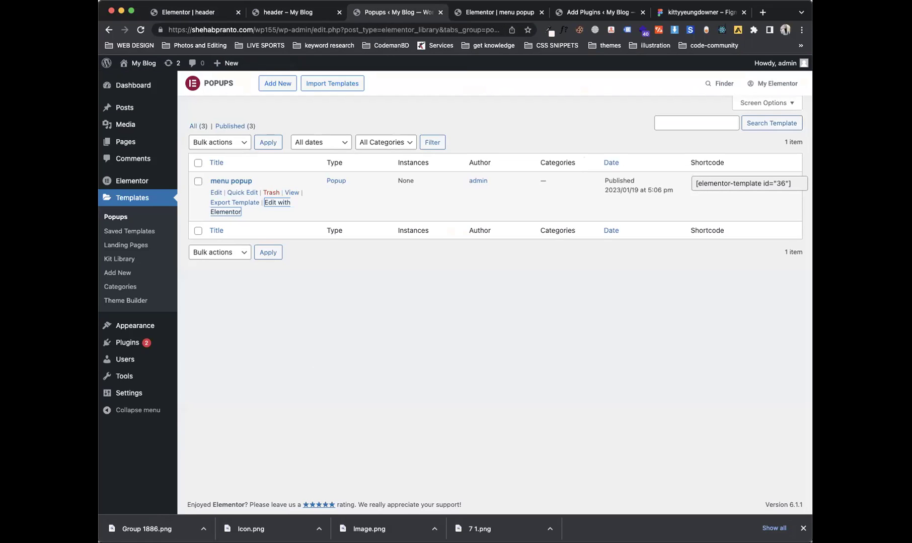
mouse_move(149, 348)
left_click(182, 359)
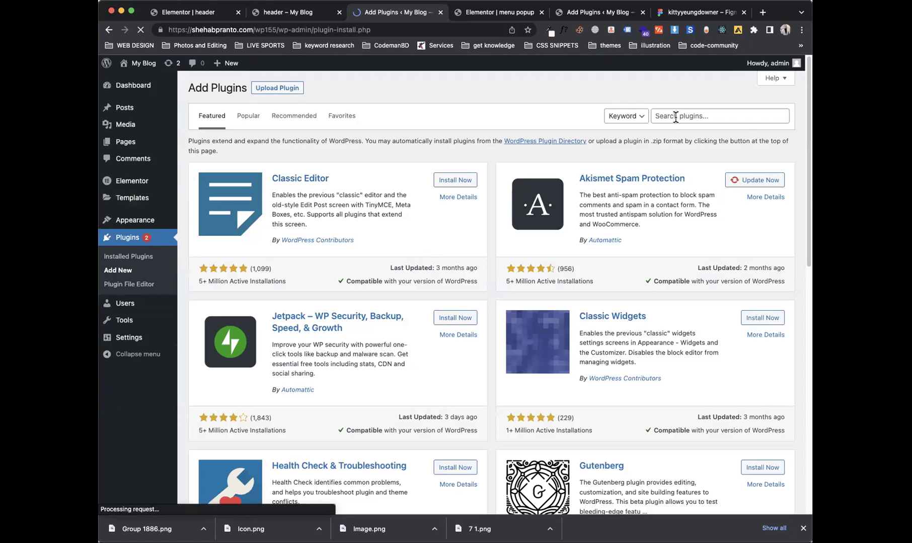
Step: Search 'generic elements', install and activate Generic Elements for Elementor, then return to the header editor
left_click(675, 116)
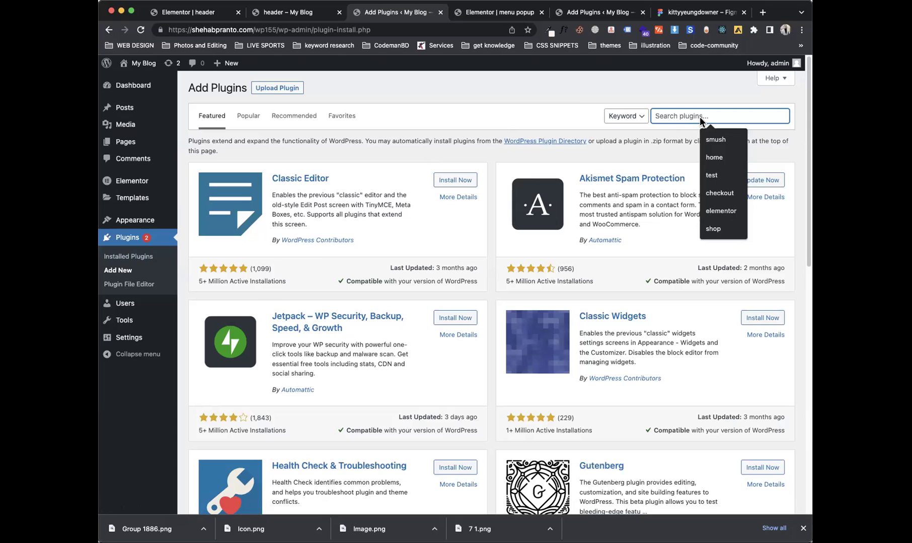
type("gemn")
key("BackSpace")
key("BackSpace")
type("neric")
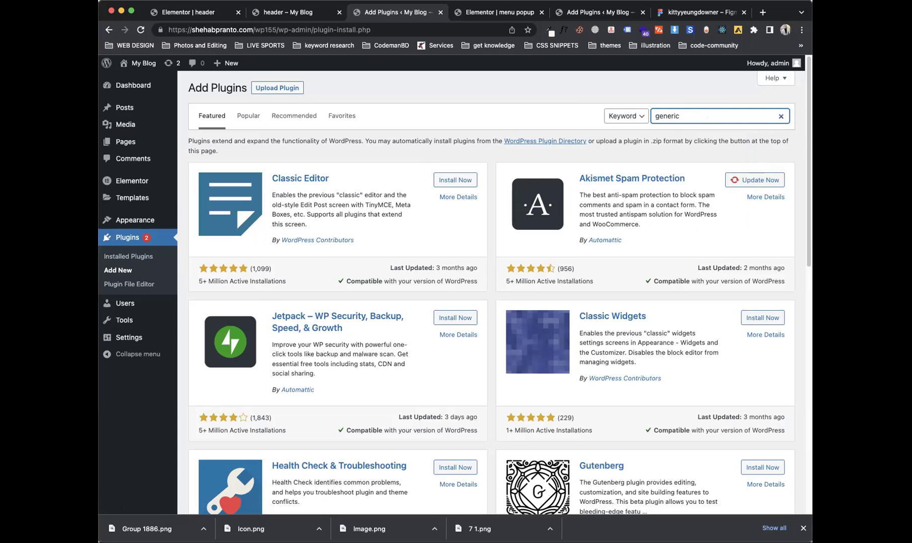
type(" elements")
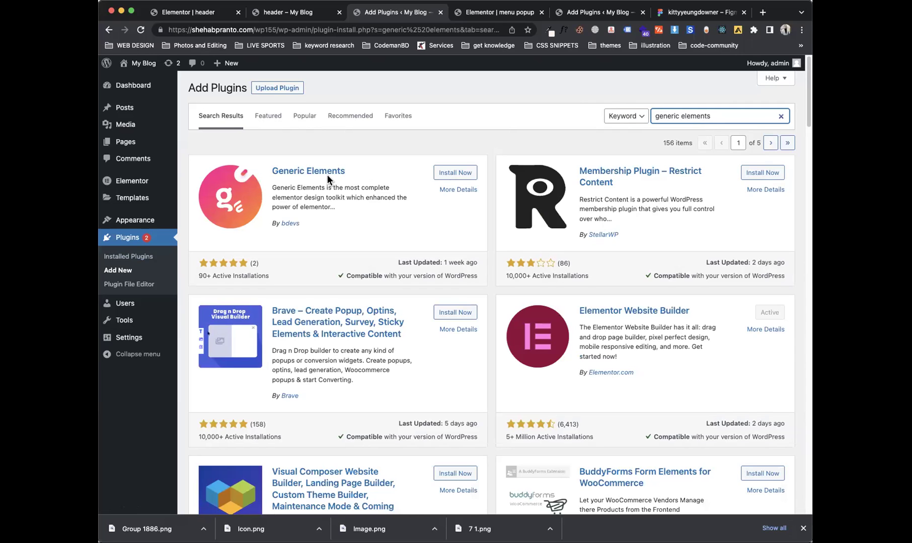
left_click(459, 174)
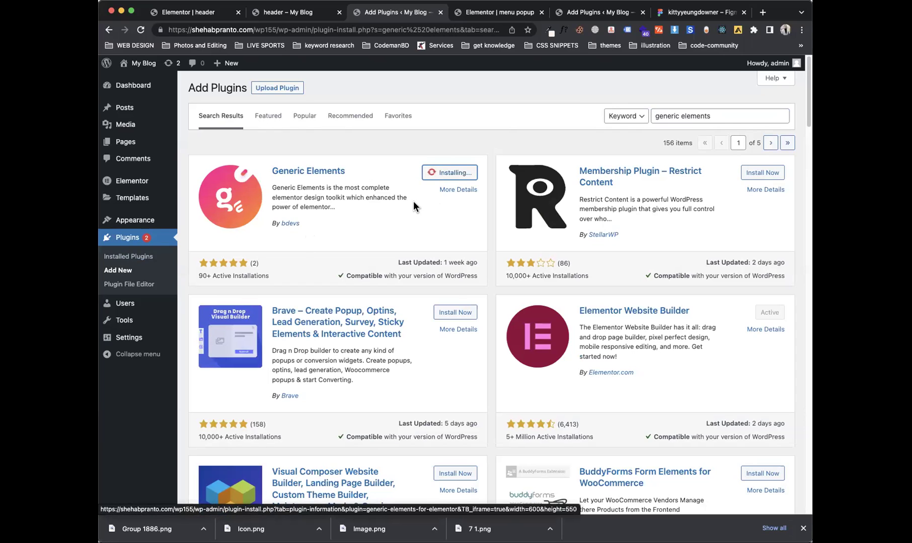
left_click(455, 176)
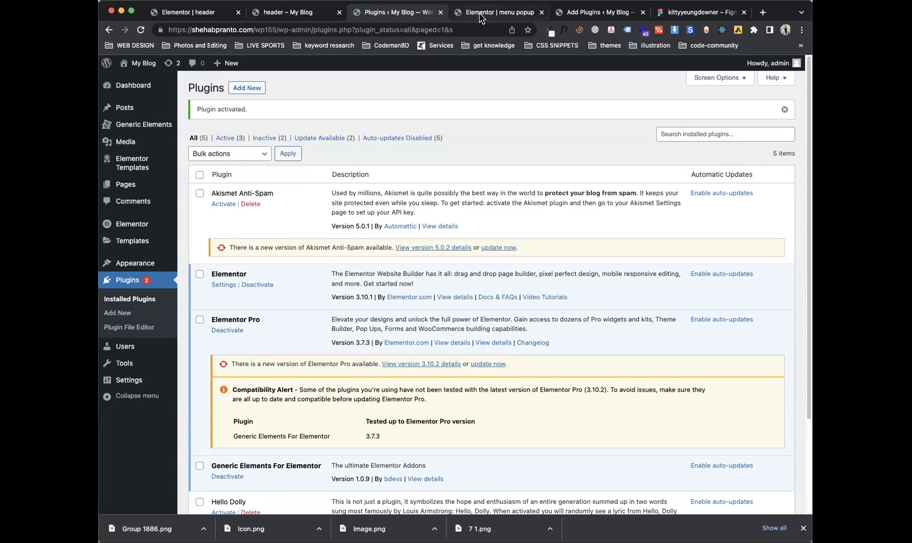
left_click(264, 15)
left_click(177, 14)
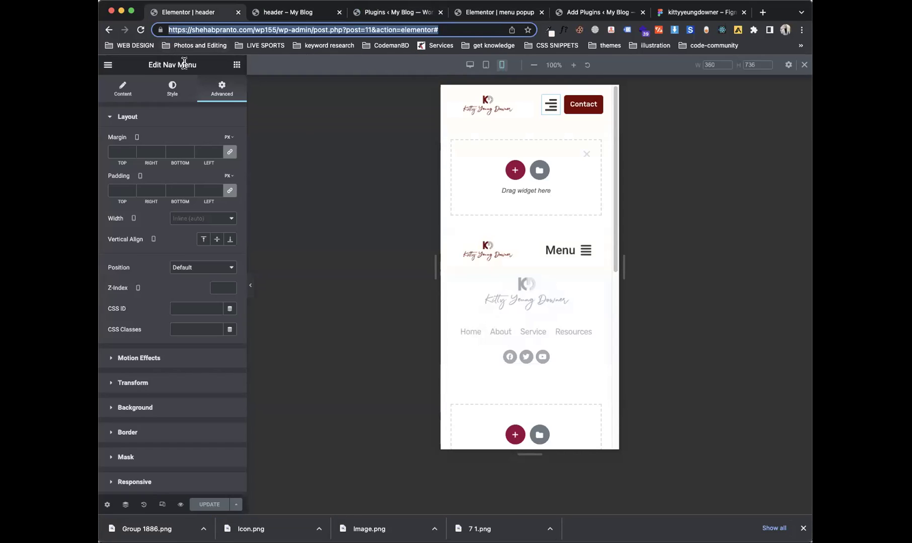
Step: Reload the editor and drag the Generic Elements Navigation Menu widget into the header
left_click(144, 32)
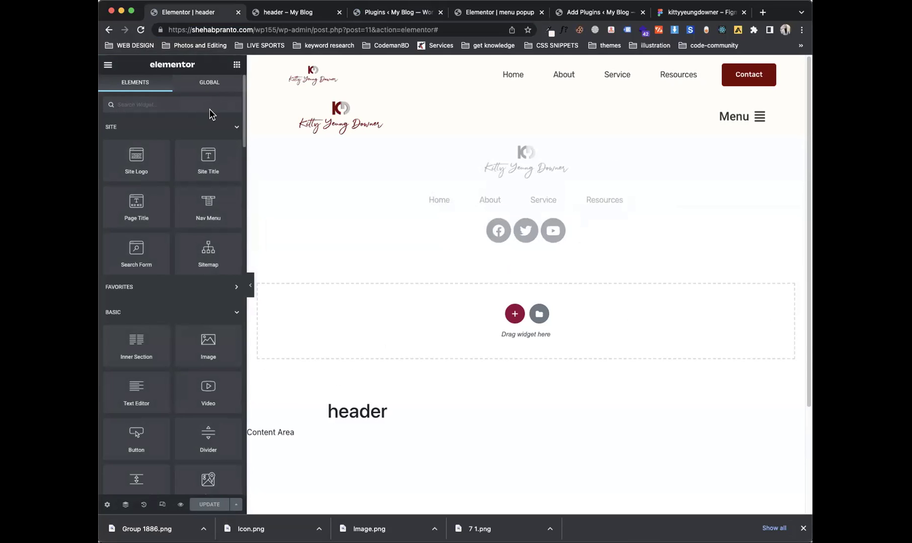
left_click(167, 315)
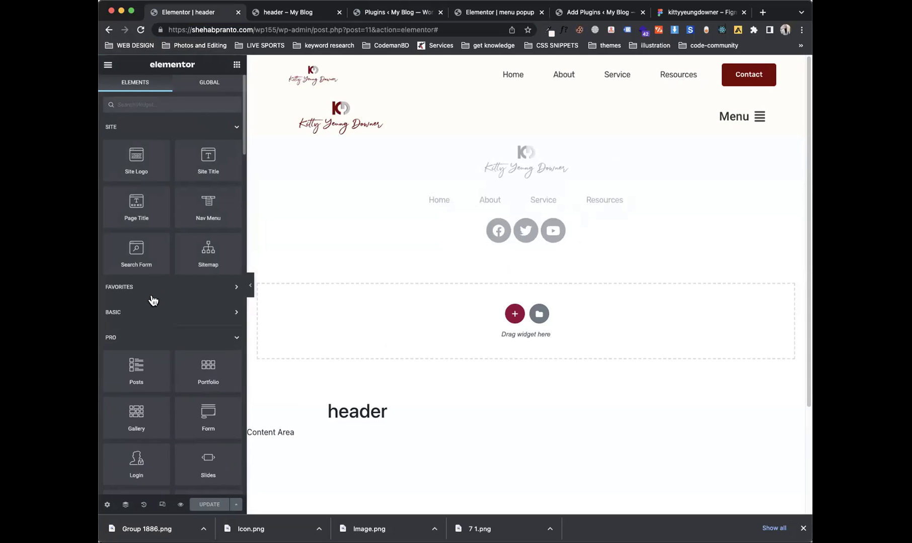
left_click(152, 339)
left_click(154, 365)
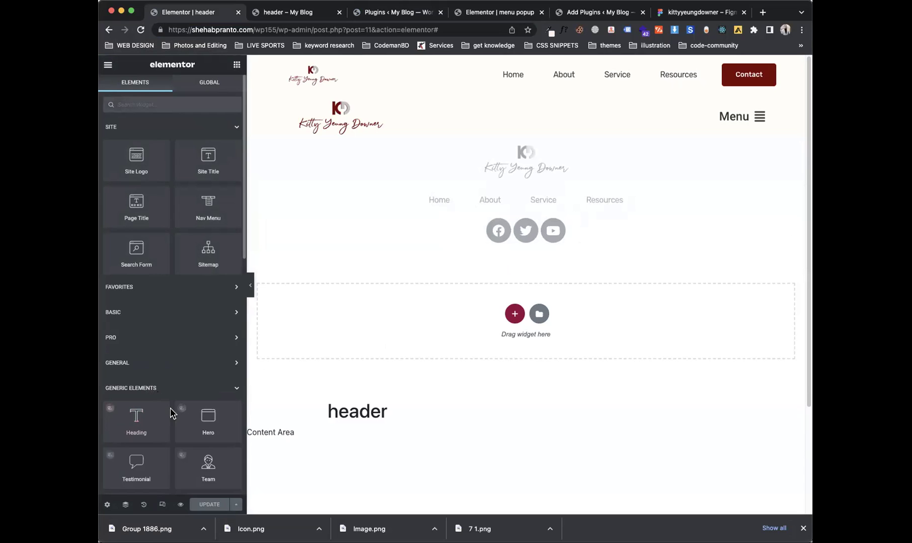
scroll(242, 261, "down", 5)
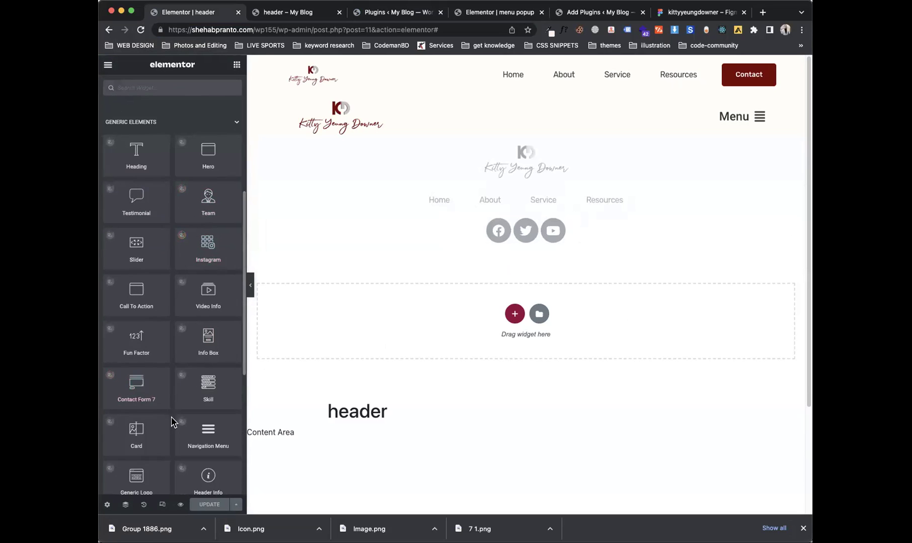
left_click_drag(214, 434, 495, 130)
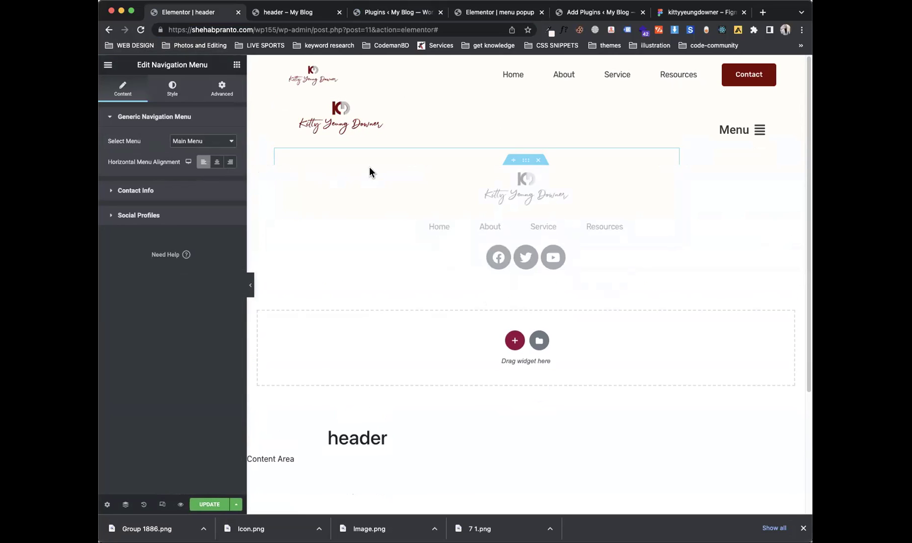
Step: Review the widget's settings, keeping Main Menu, entering placeholder contact text, and viewing its Style tab
left_click(188, 195)
left_click(159, 144)
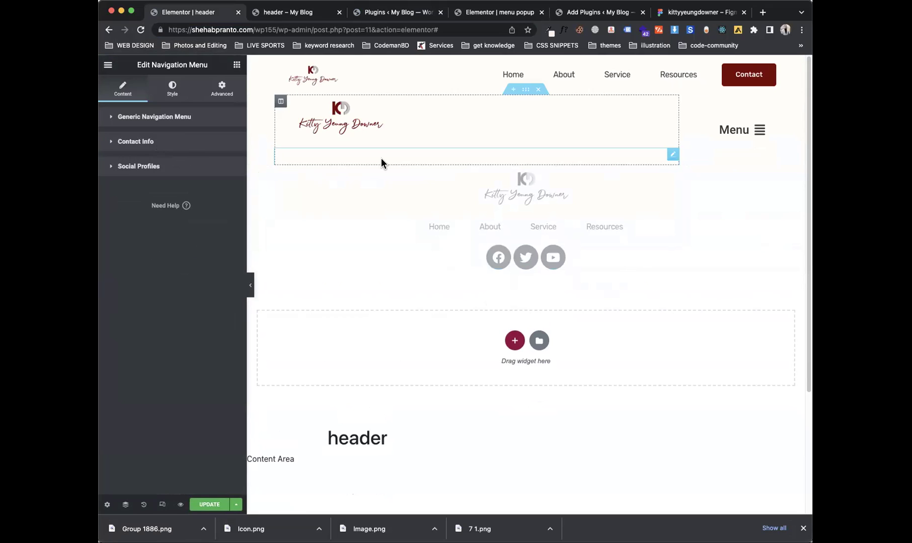
left_click(127, 126)
left_click(186, 147)
left_click(185, 143)
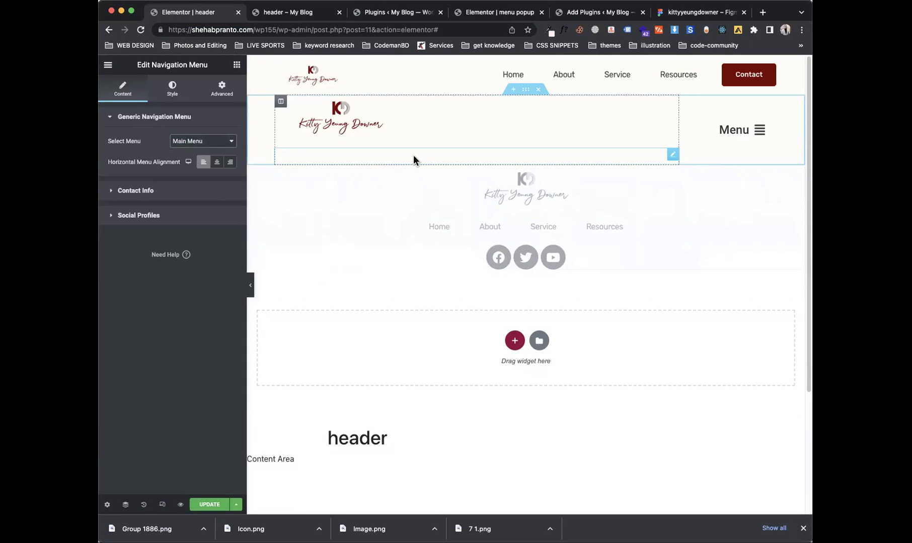
left_click(146, 190)
type("sadsf")
left_click(150, 301)
type("sdfasdf")
left_click(160, 364)
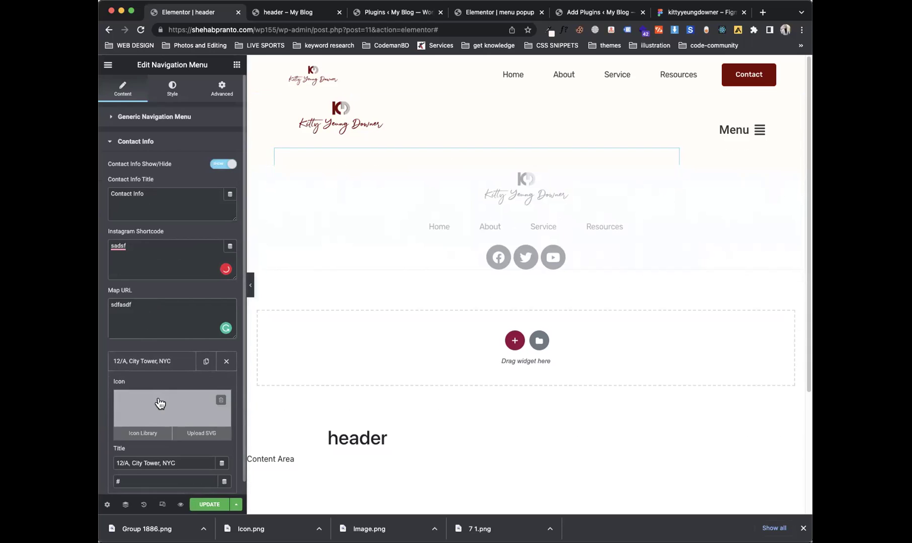
left_click(151, 362)
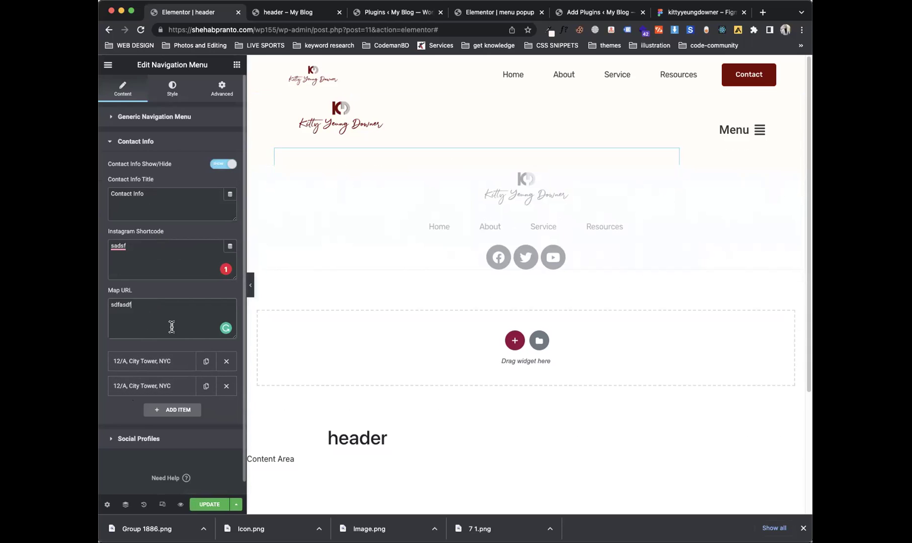
left_click(146, 439)
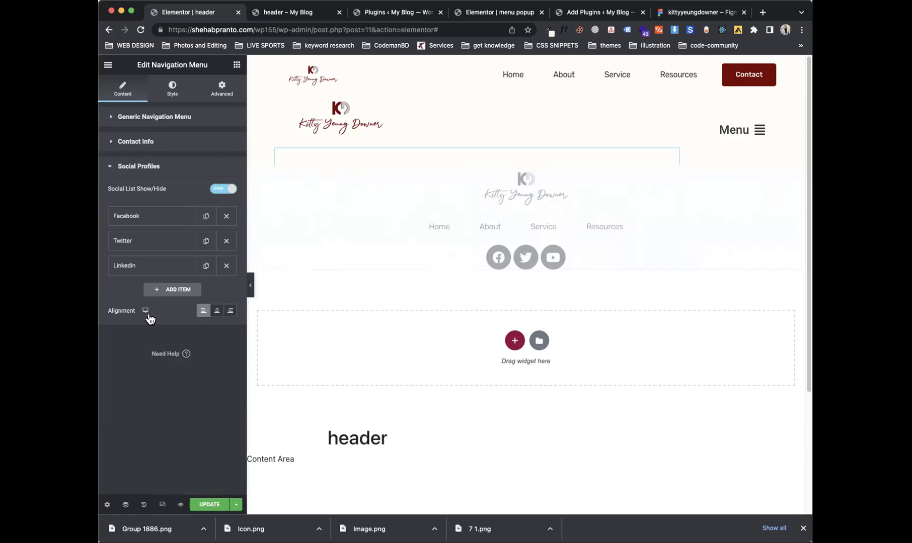
left_click(172, 88)
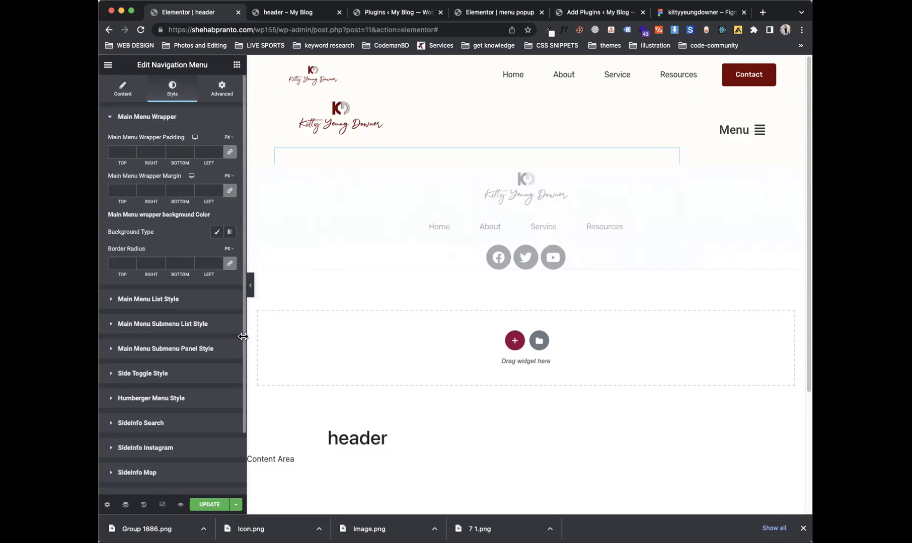
Step: Switch to the installed Plugins list and scroll through it
left_click(385, 22)
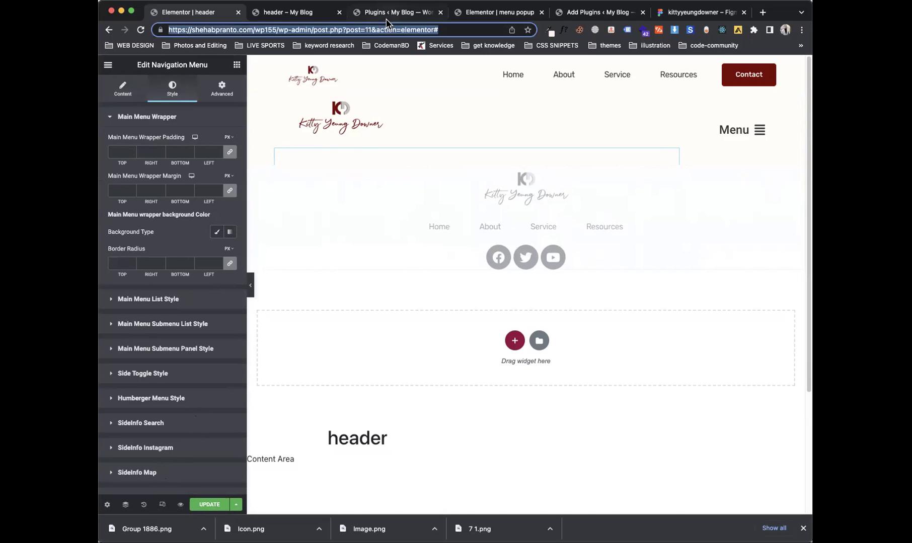
left_click(393, 16)
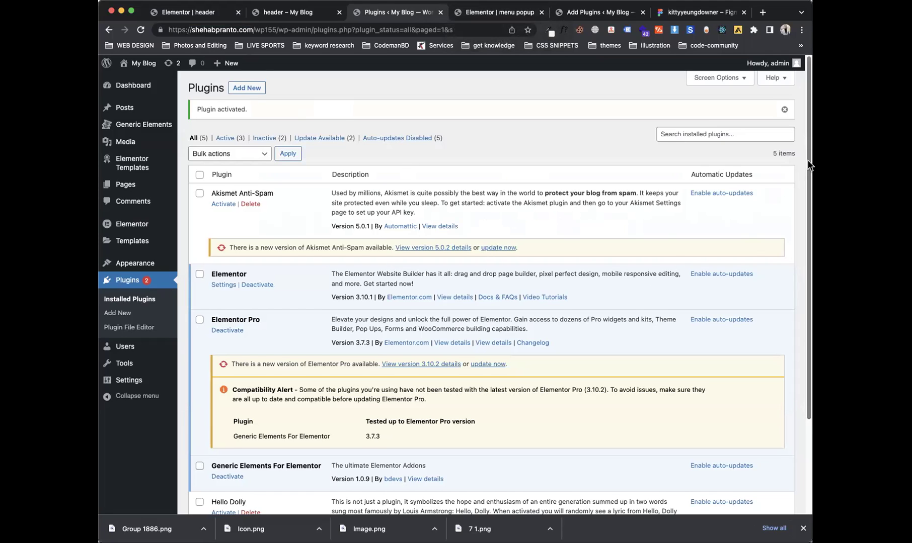
scroll(734, 257, "down", 3)
left_click_drag(329, 390, 219, 383)
Step: Delete the Navigation Menu widget from the header template and save the header
left_click(494, 396)
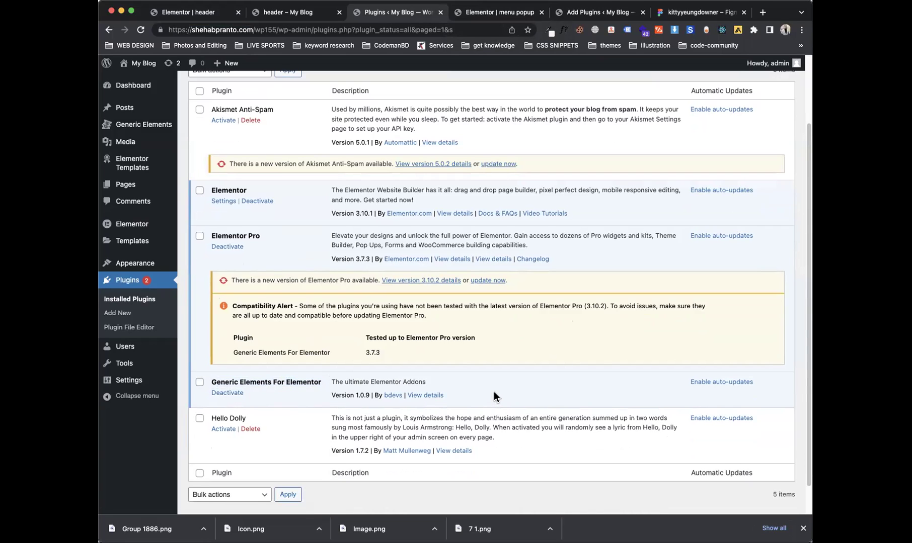
scroll(494, 396, "down", 1)
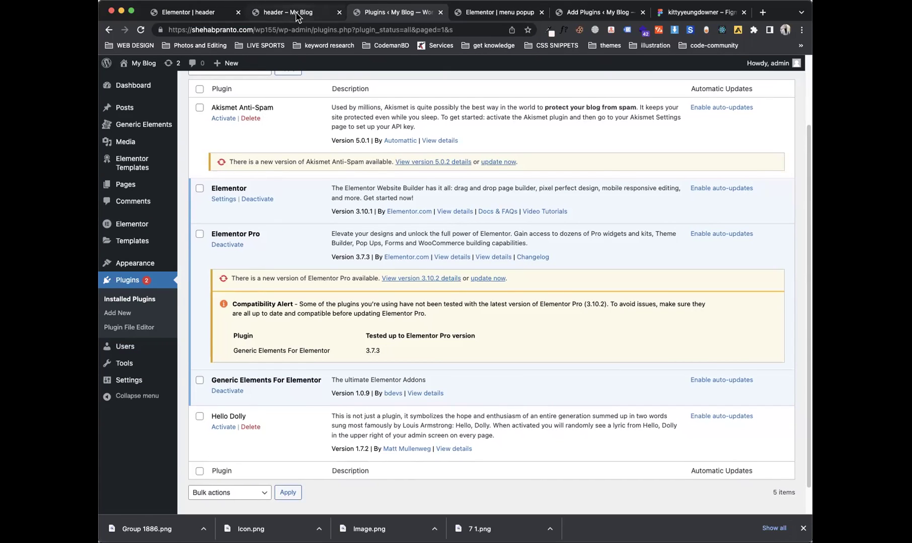
left_click(182, 14)
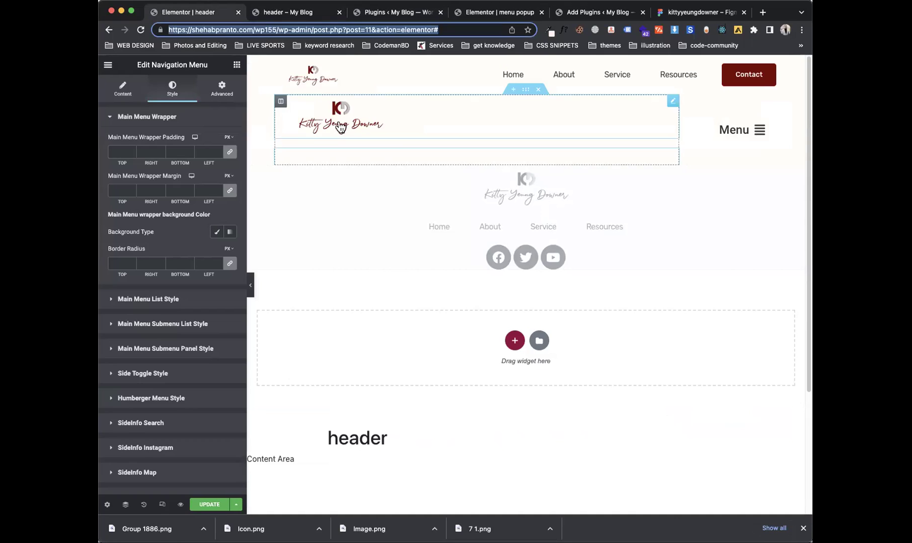
right_click(401, 154)
left_click(416, 307)
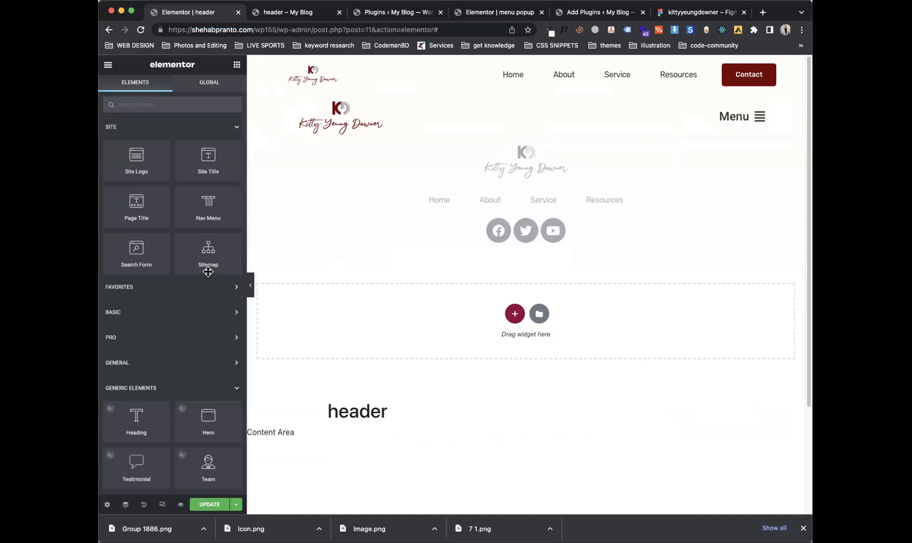
left_click(205, 506)
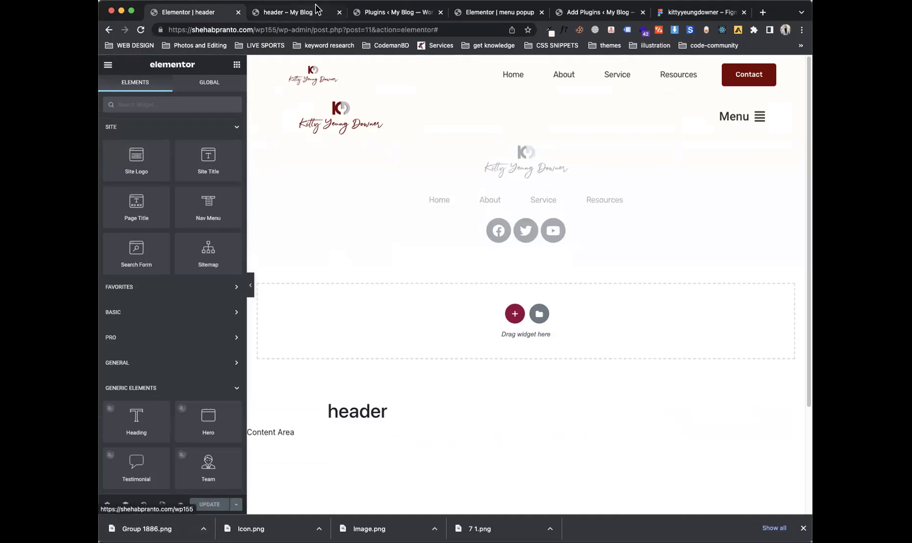
Step: Check the plugins, menu popup and header preview, then go to the WordPress Dashboard via My Blog
left_click(574, 12)
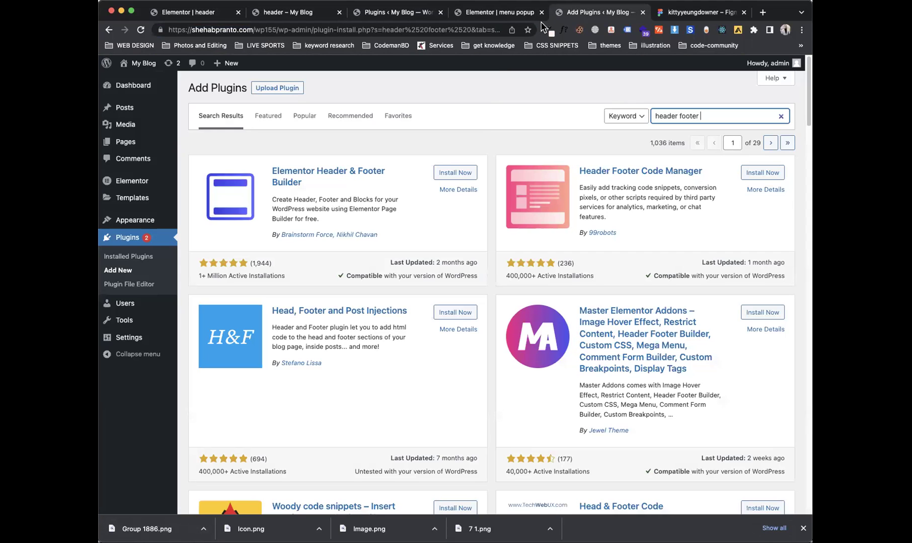
left_click(425, 15)
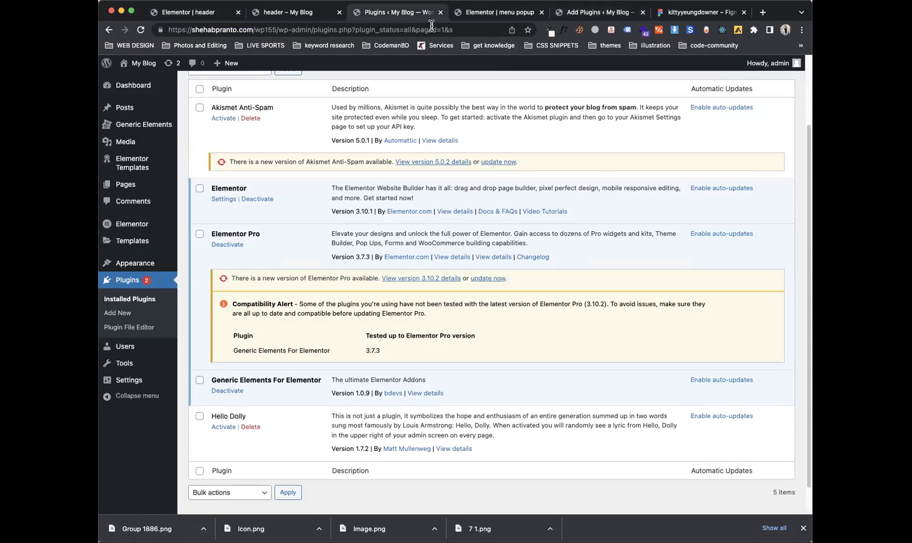
left_click(489, 16)
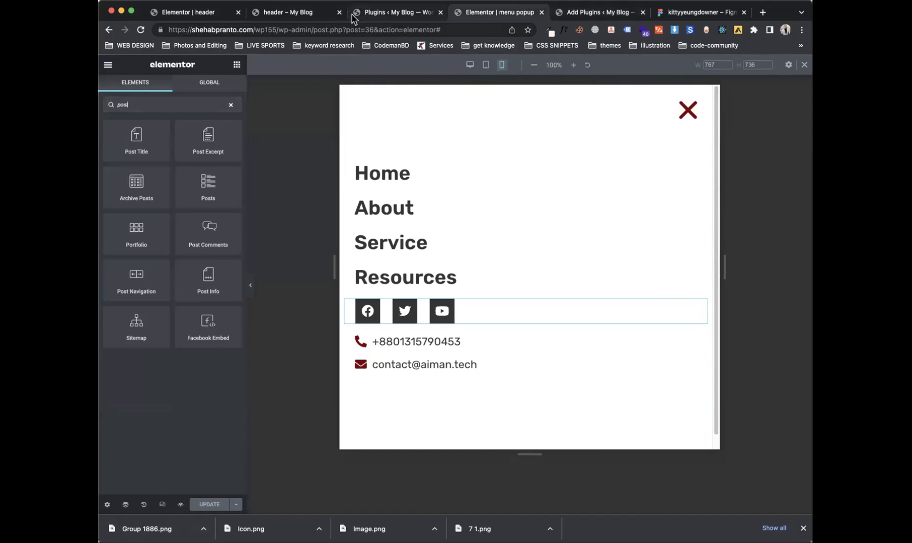
left_click(306, 18)
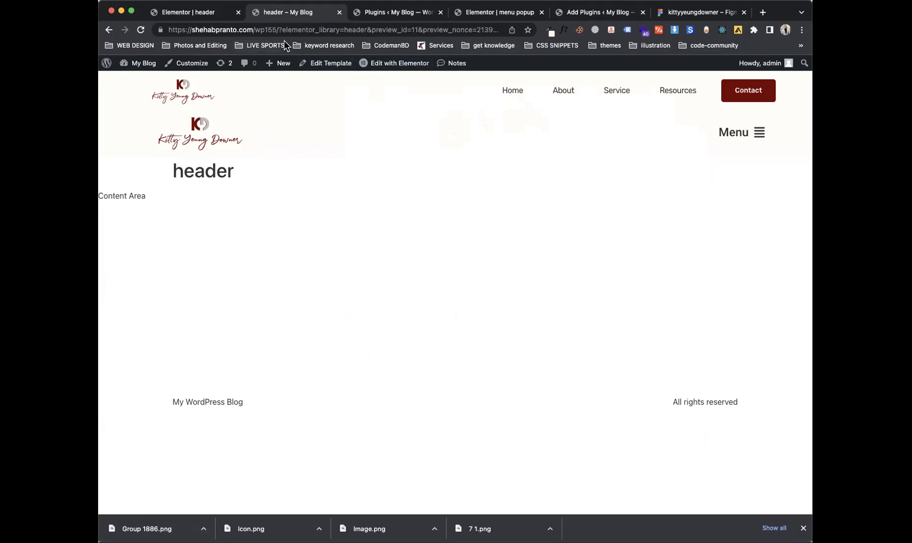
left_click(386, 14)
left_click(496, 13)
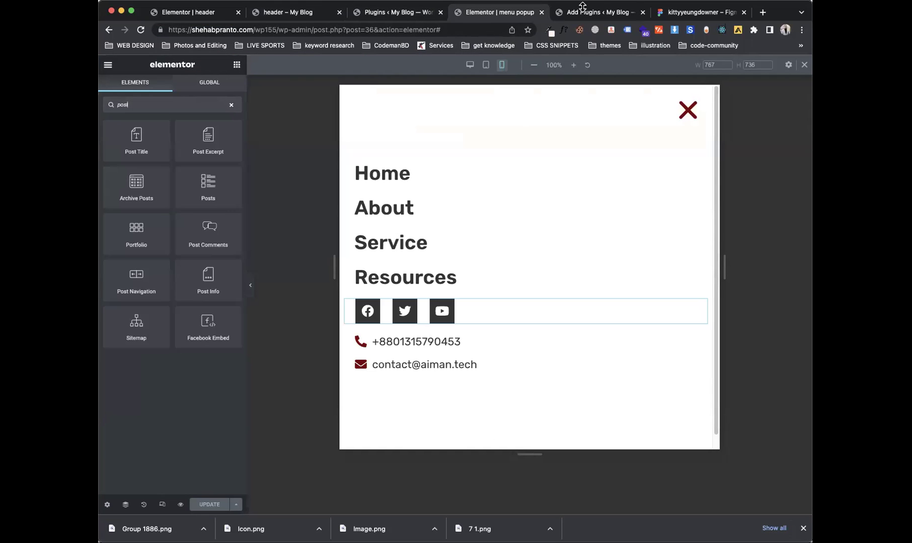
left_click(292, 13)
left_click(193, 14)
left_click(294, 13)
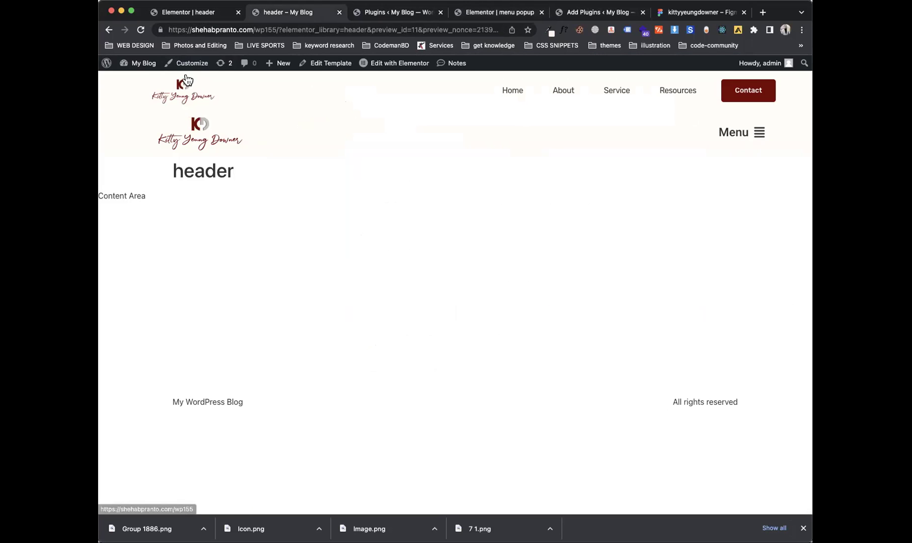
left_click(139, 83)
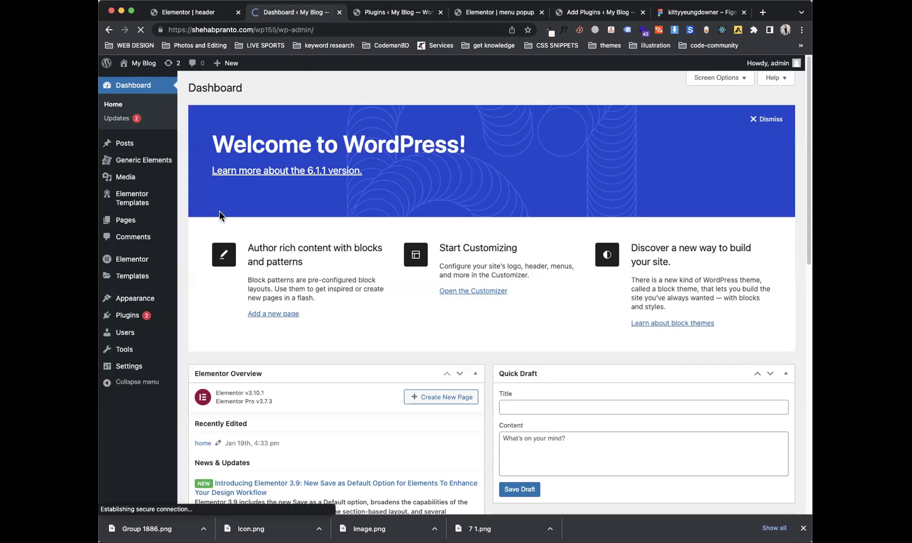
Step: Start a new page, back out to All Pages, and open the home page with Elementor
mouse_move(169, 224)
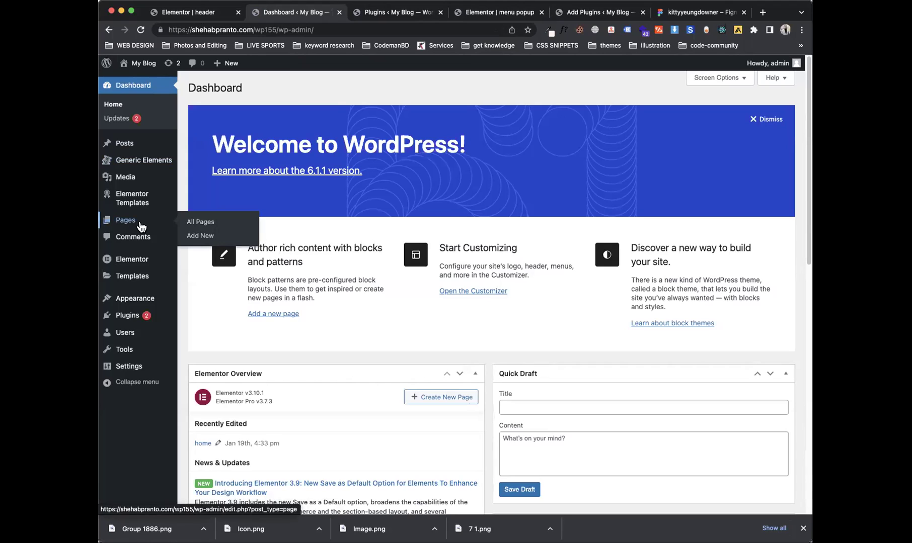
left_click(196, 236)
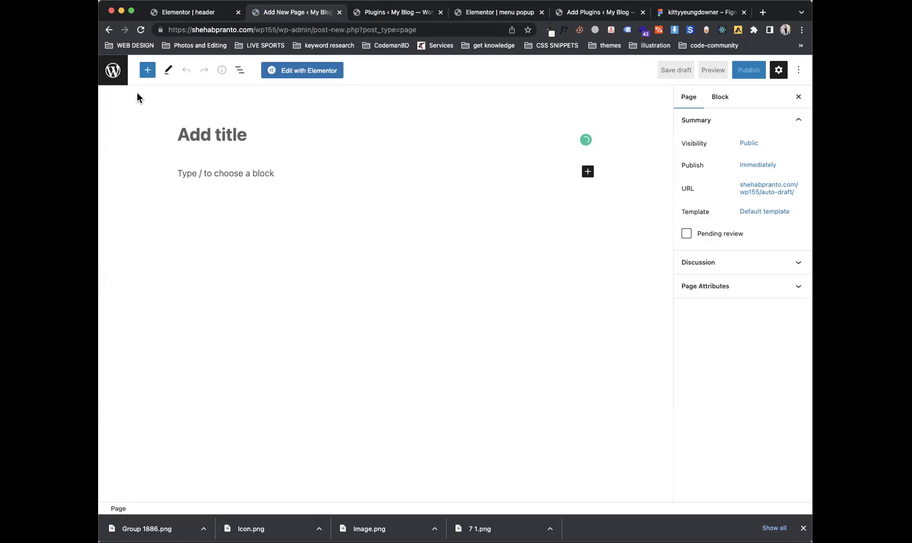
left_click(118, 79)
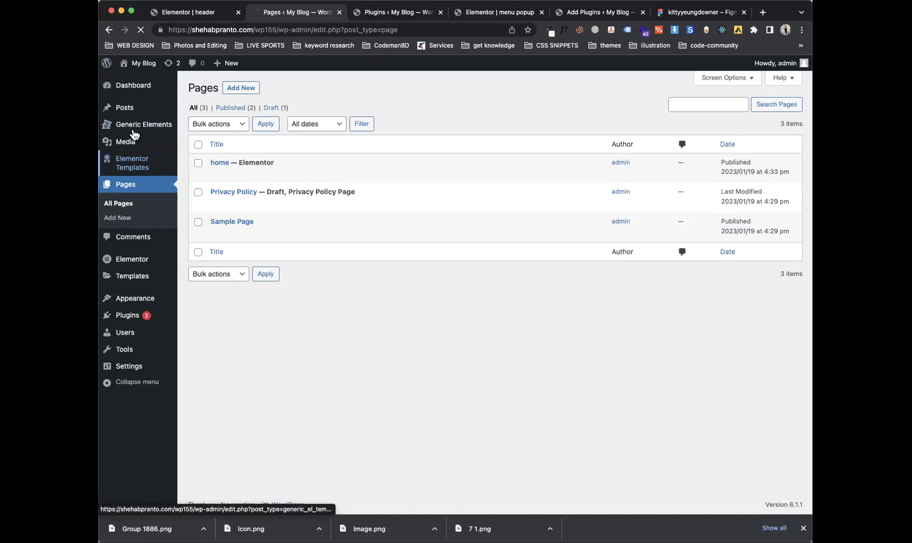
mouse_move(320, 174)
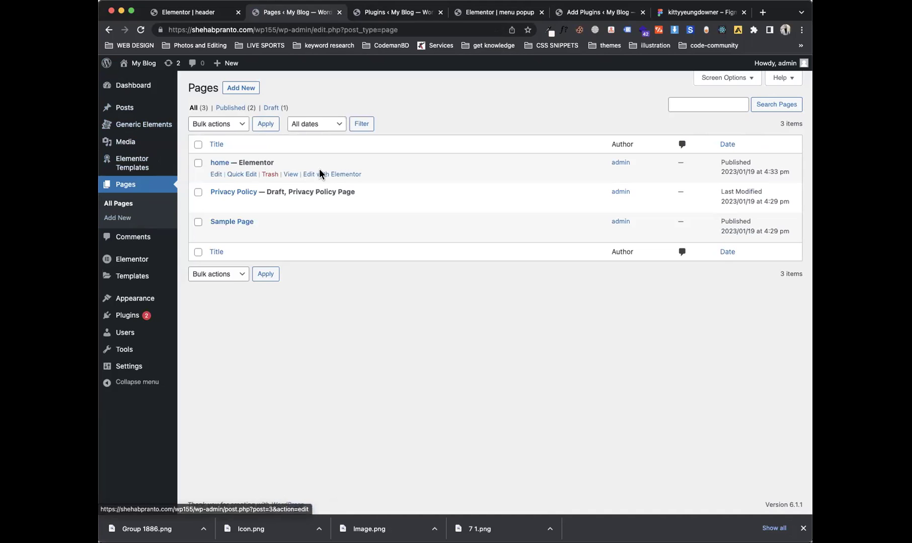
left_click(339, 177)
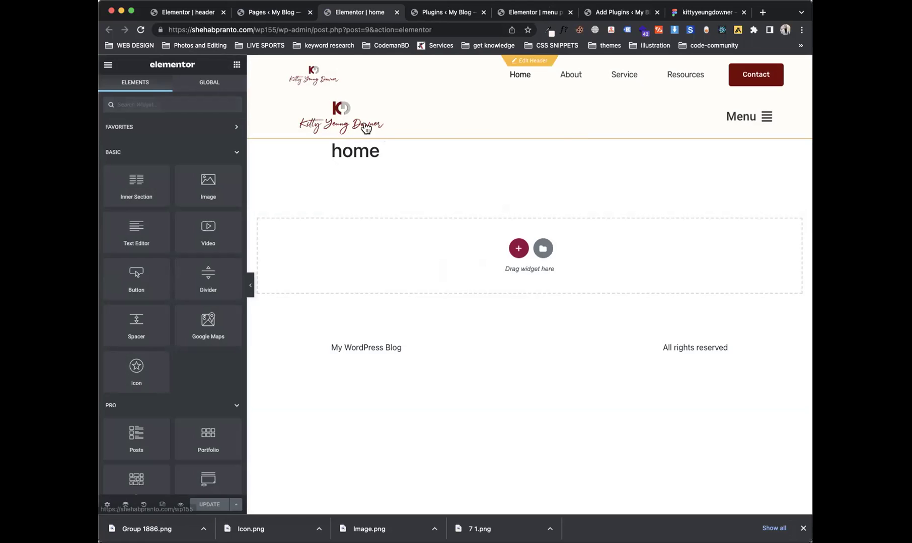
left_click(194, 14)
Step: Turn on Hide On Desktop for the header's logo-and-Menu section and update the header template
left_click(268, 14)
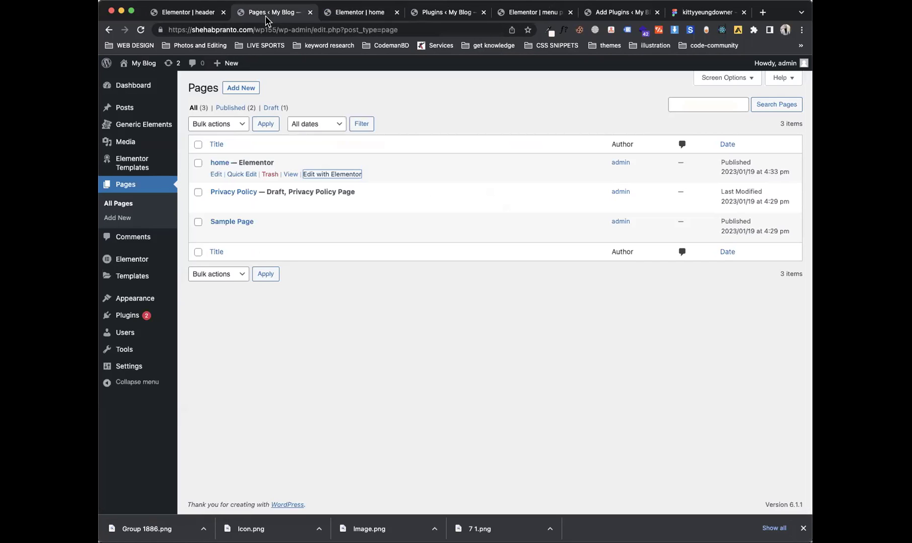
left_click(445, 12)
left_click(555, 15)
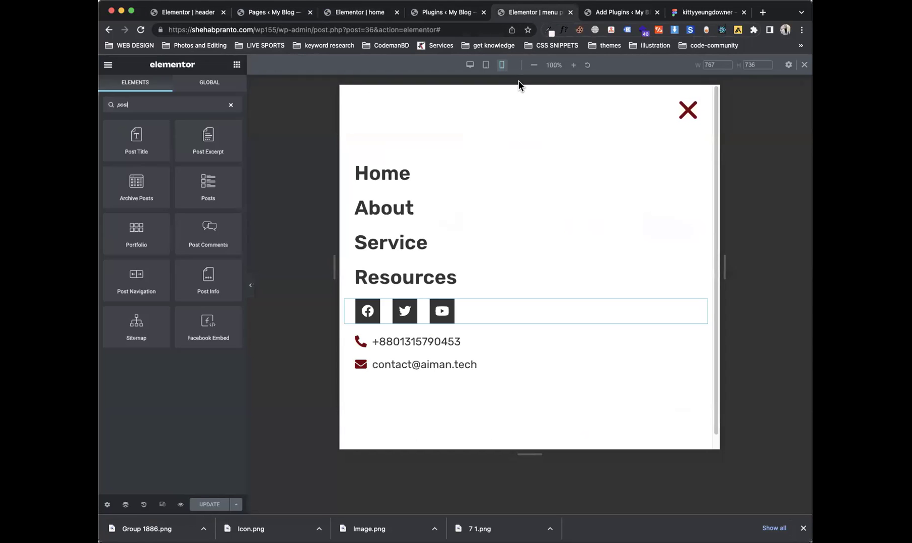
left_click(189, 13)
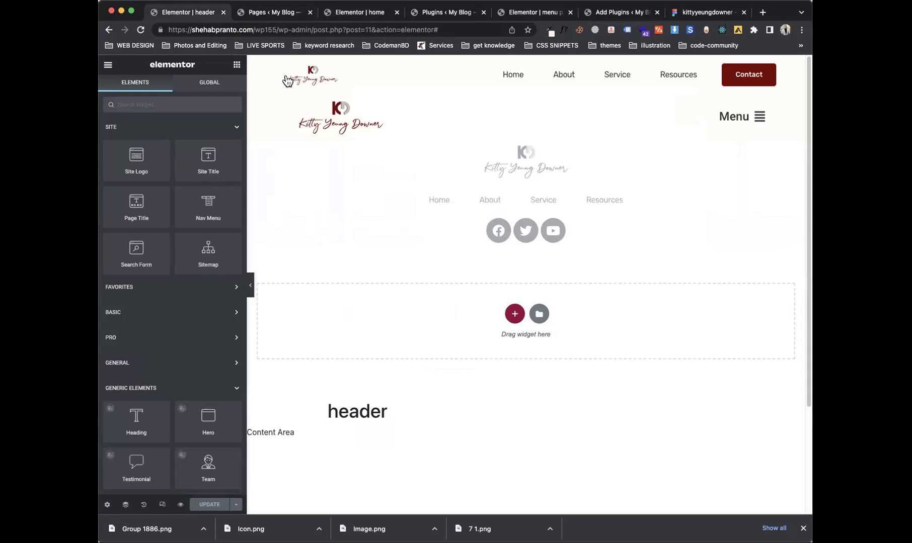
left_click(525, 89)
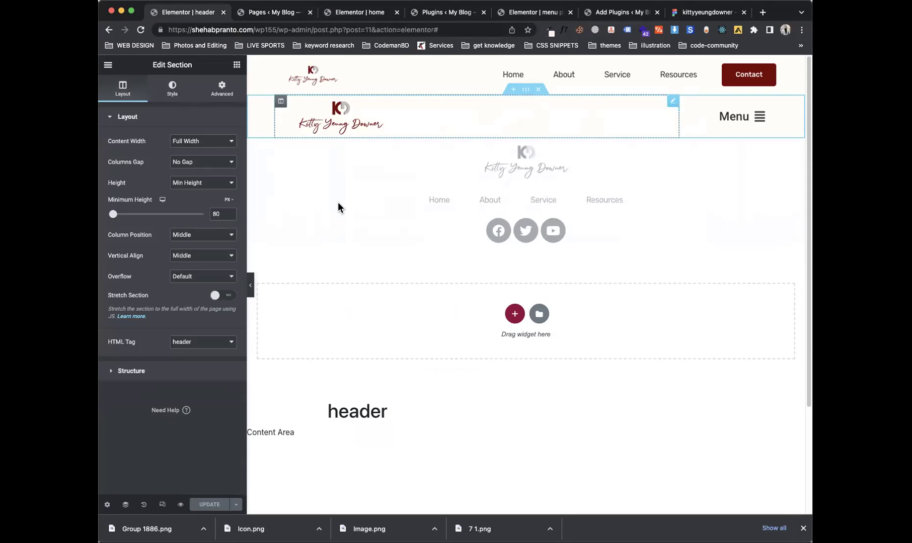
left_click(205, 95)
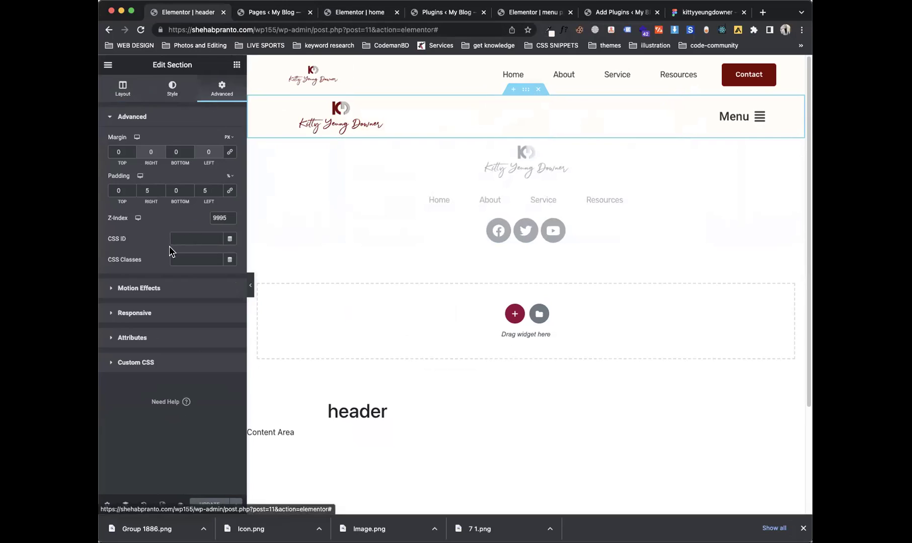
left_click(160, 309)
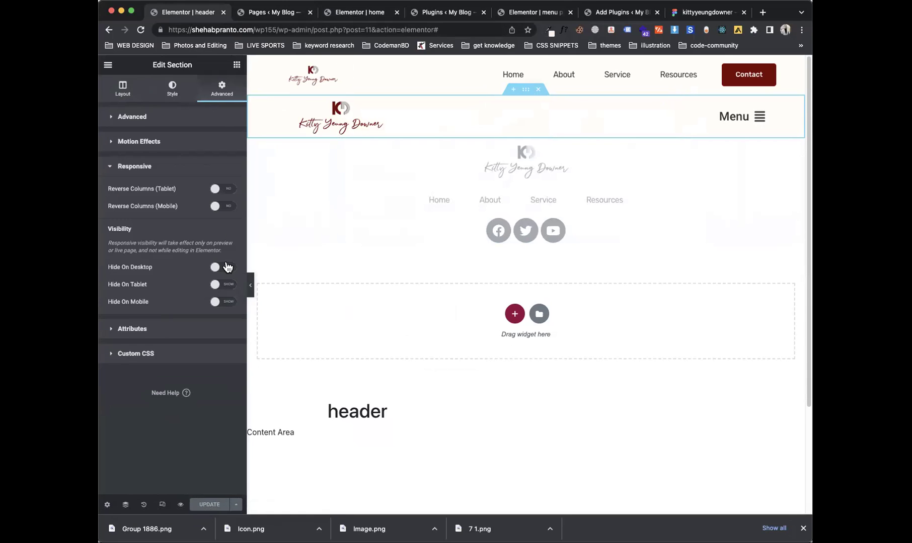
left_click(224, 267)
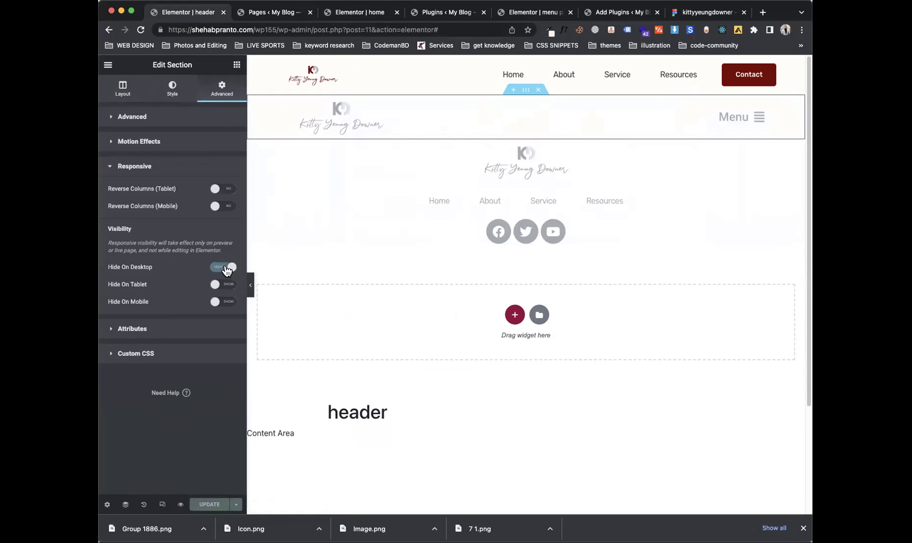
left_click(206, 503)
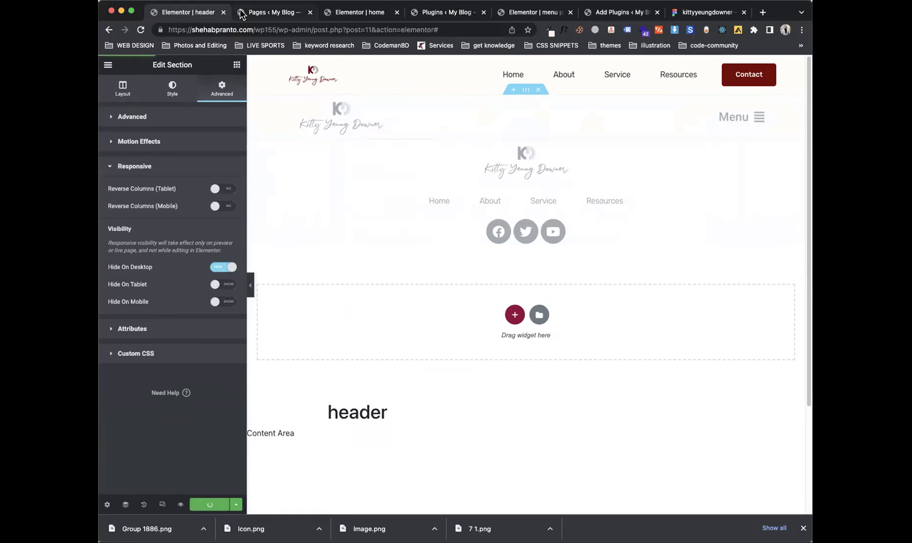
left_click(242, 12)
left_click(355, 12)
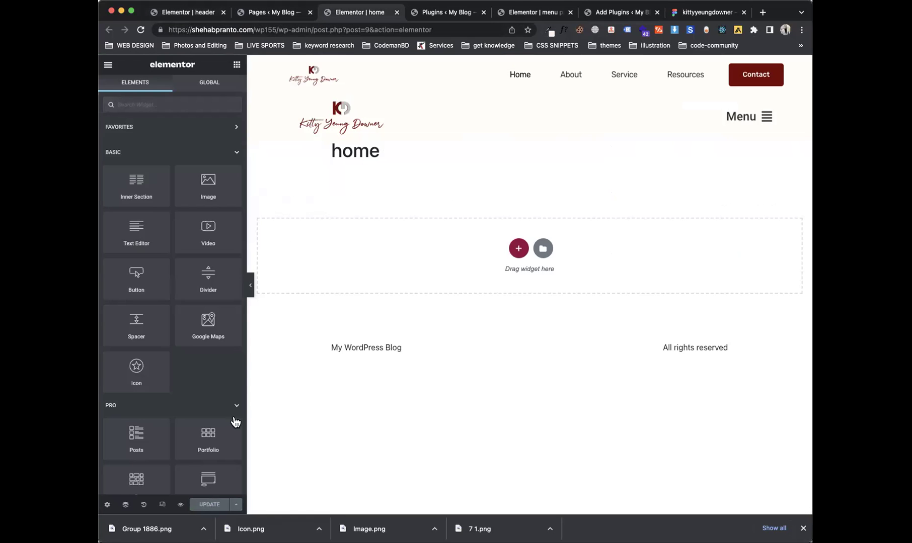
Step: In Page Settings, enable Hide Title and set Page Layout to Elementor Full Width
left_click(108, 505)
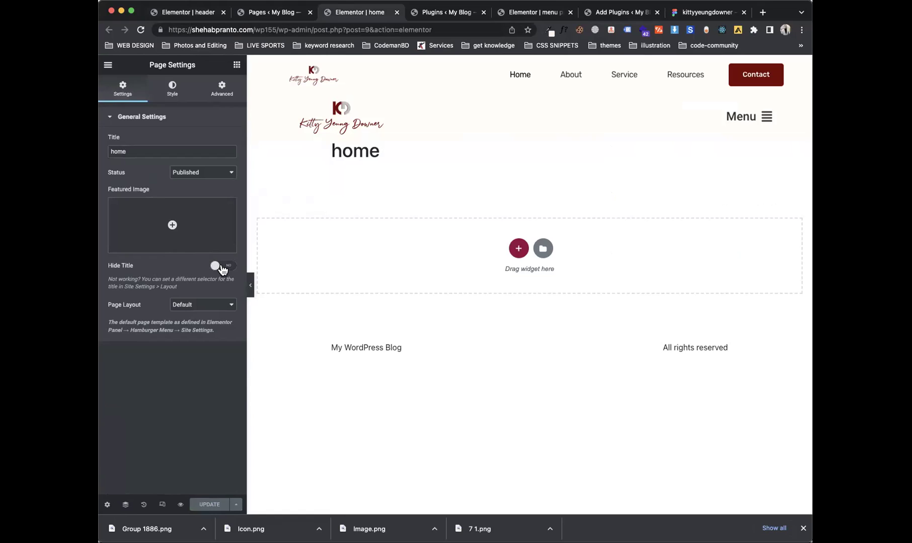
left_click(221, 266)
left_click(215, 305)
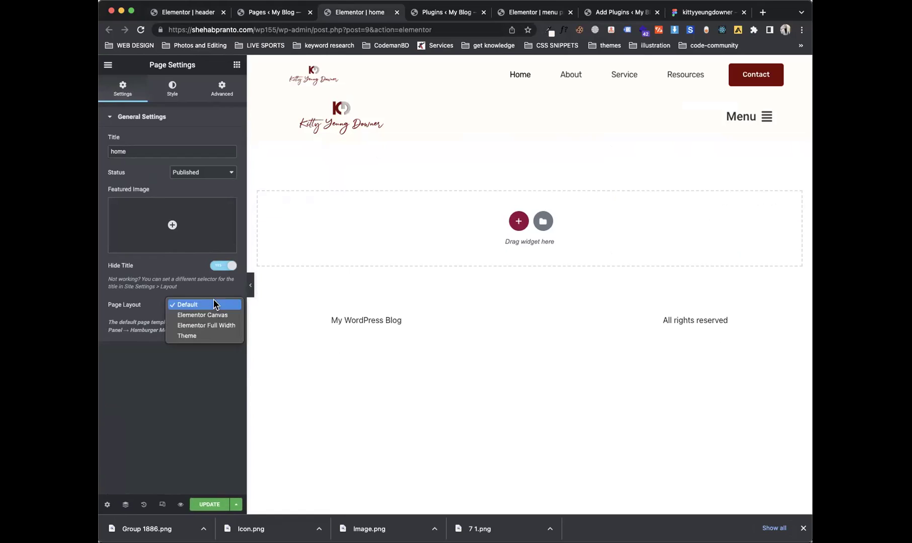
left_click(209, 327)
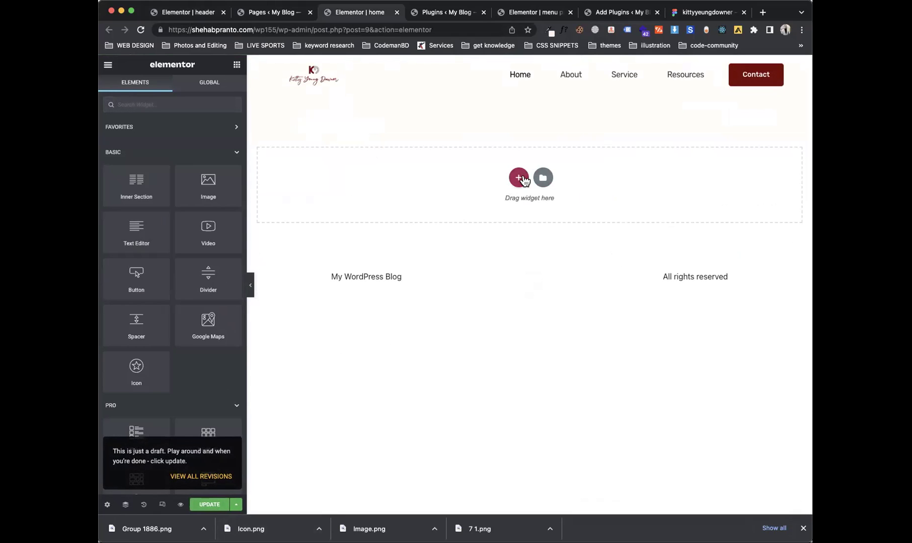
Step: Insert the Wireframe – Home 2 template from the library, applying its page settings
left_click(518, 178)
left_click(788, 160)
left_click(542, 178)
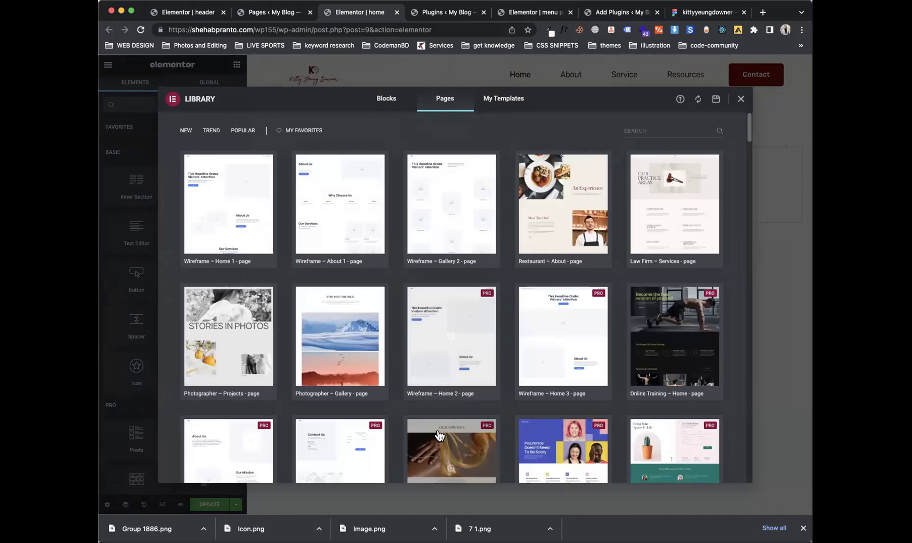
left_click(428, 394)
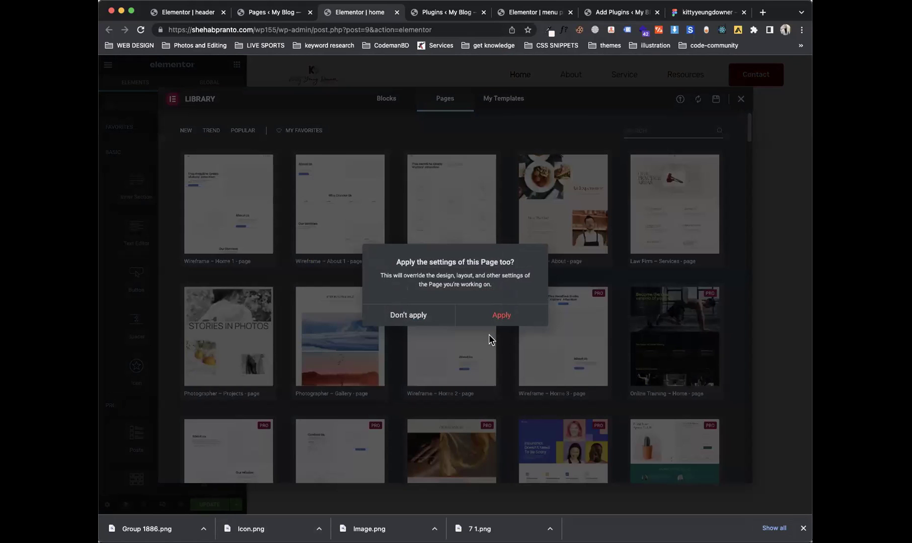
left_click(519, 315)
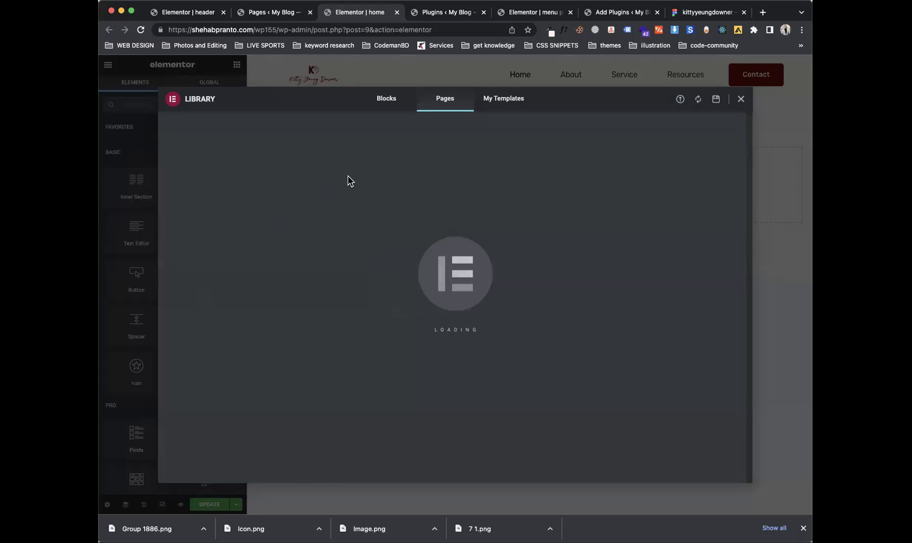
left_click(676, 16)
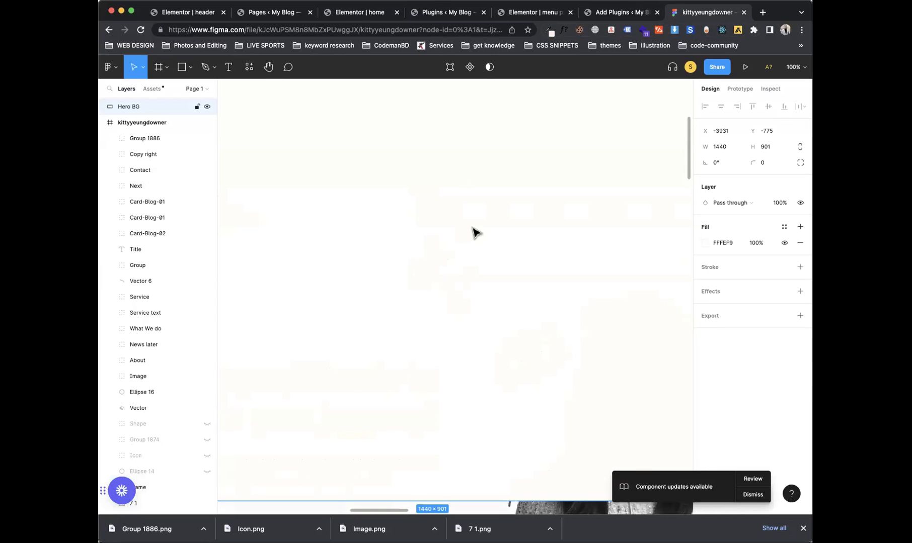
Step: Zoom out and scroll through the Figma hero and services layout, then return to the Elementor home page
scroll(422, 240, "down", 3)
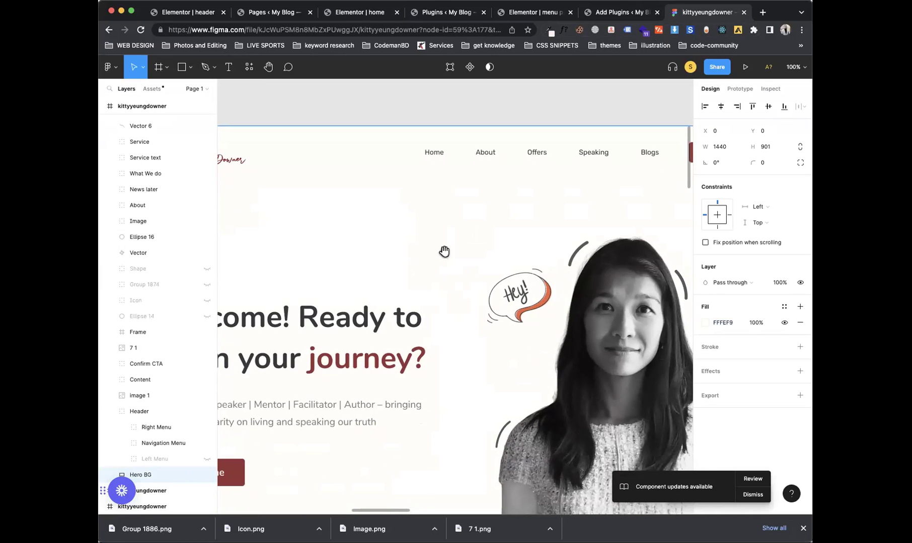
key("minus")
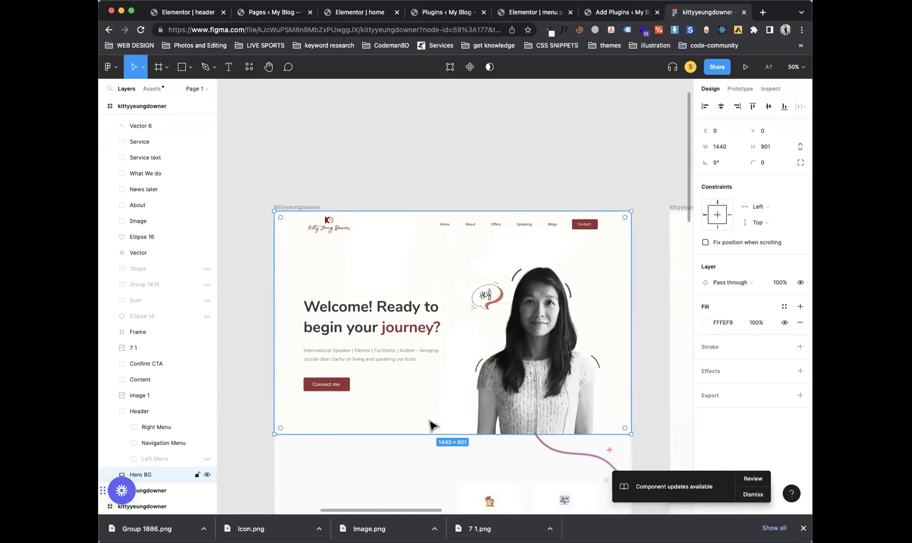
scroll(432, 427, "down", 5)
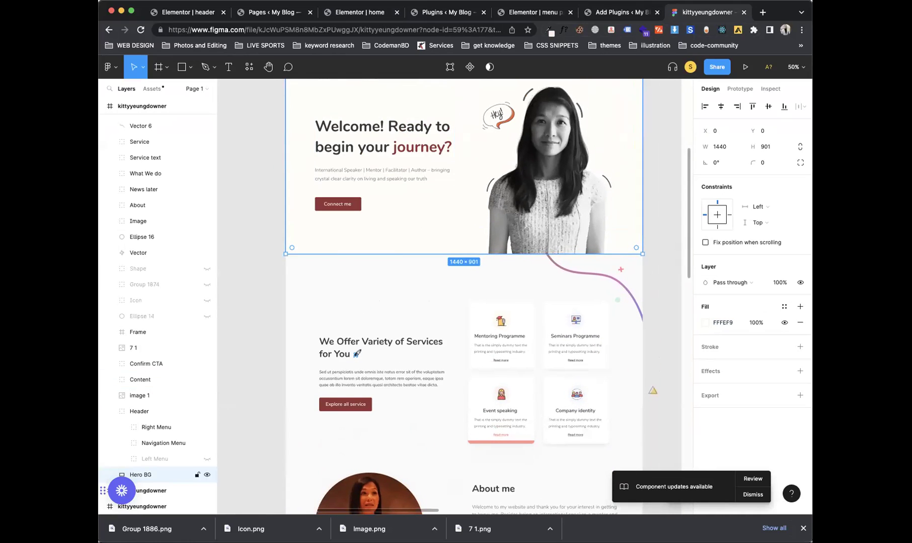
left_click(285, 14)
left_click(342, 19)
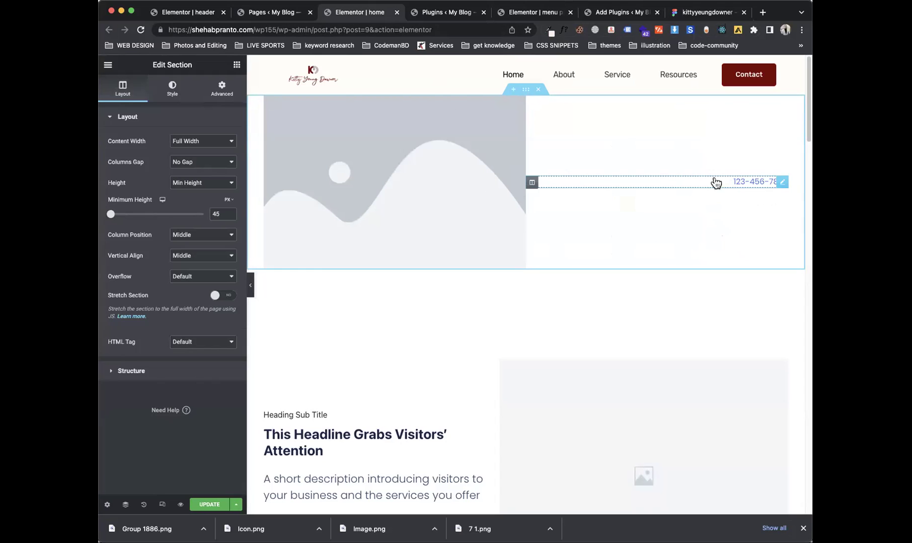
Step: Delete the placeholder section, set the hero image to the woman's portrait, and update the page
left_click(538, 89)
left_click(647, 250)
left_click(183, 149)
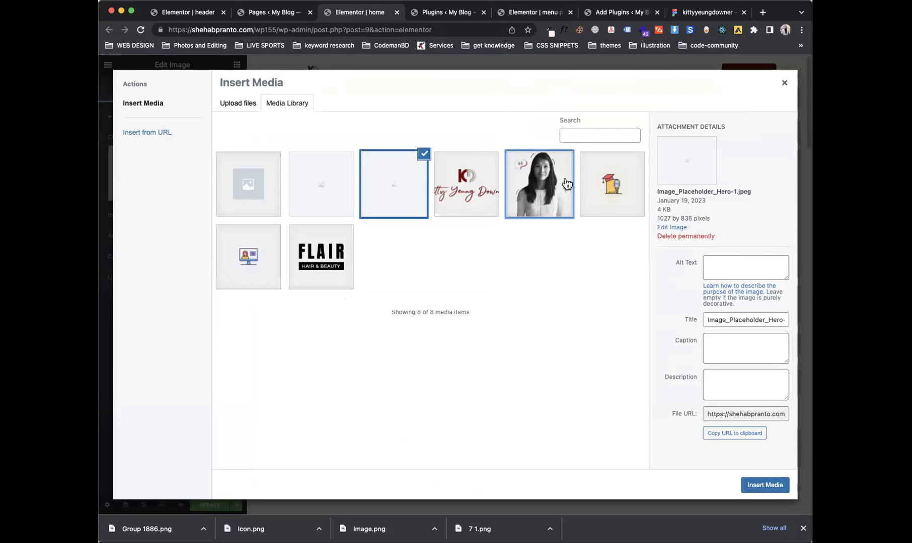
left_click(564, 184)
left_click(753, 484)
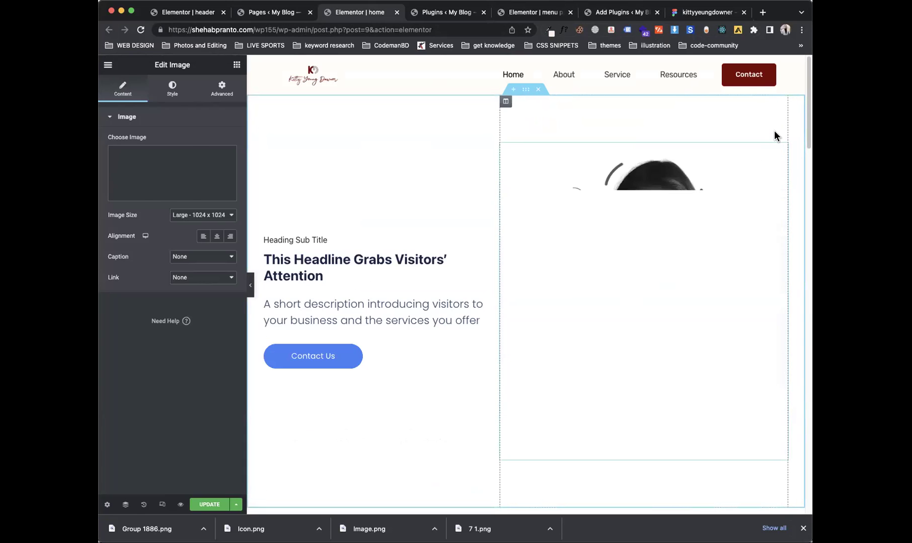
left_click_drag(808, 117, 722, 108)
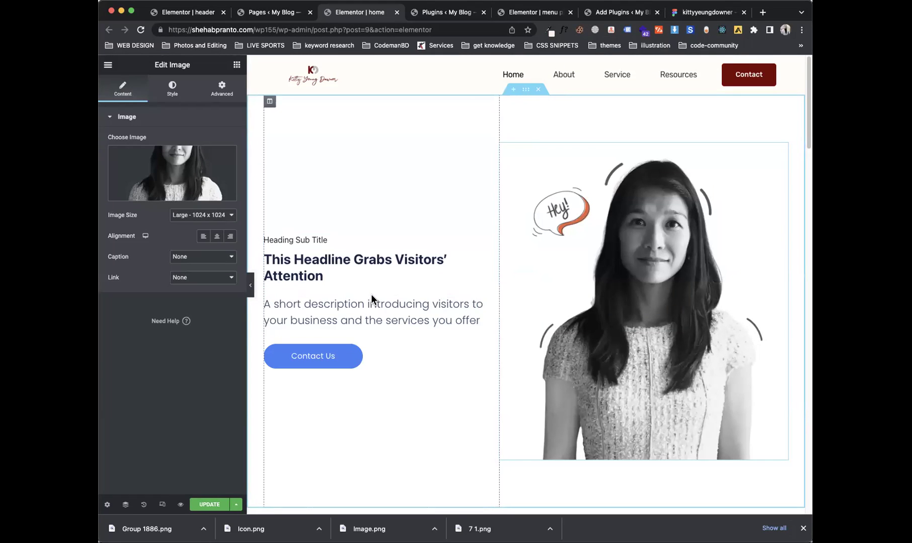
left_click(209, 504)
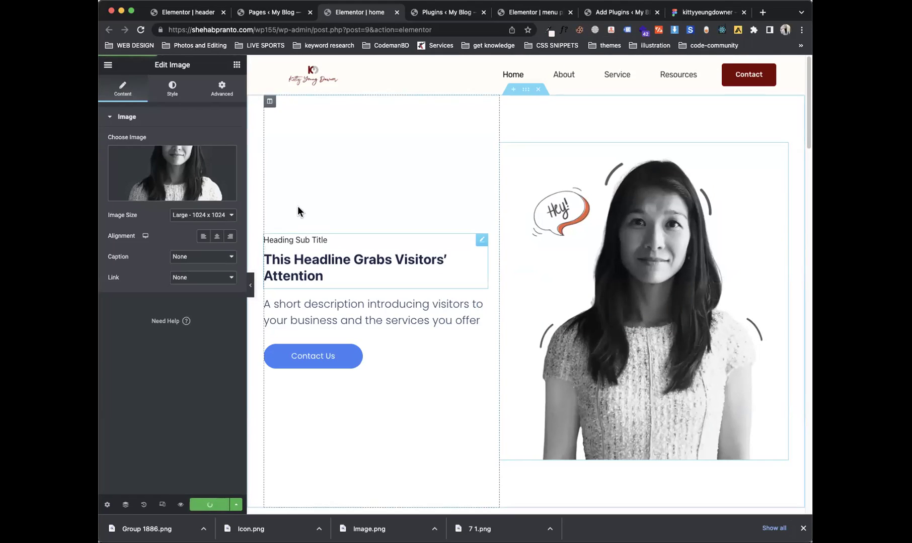
Step: Switch the Elementor canvas to the Mobile device preview in Responsive Mode
left_click(160, 506)
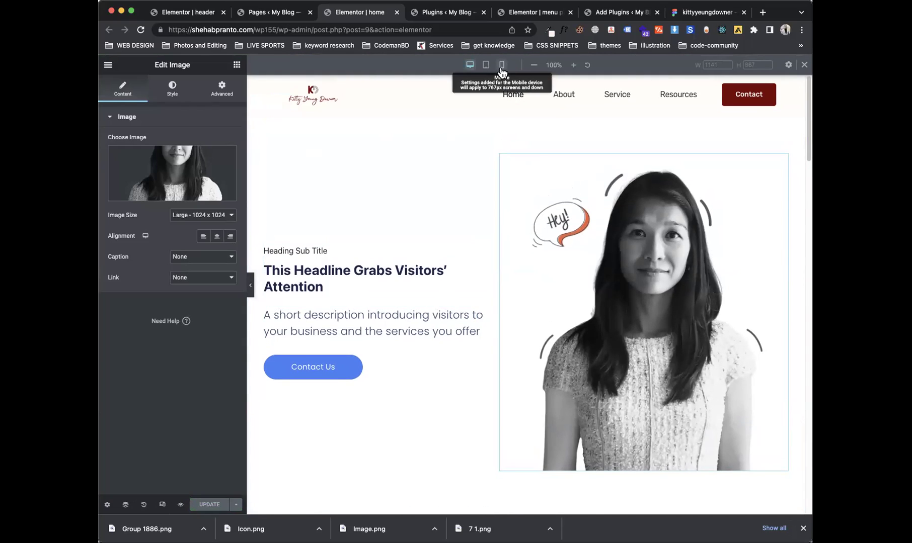
left_click(502, 70)
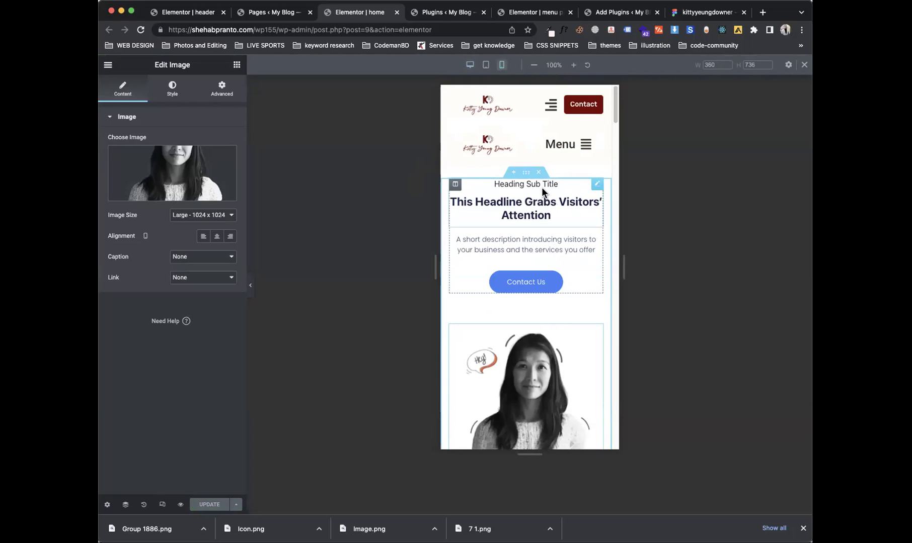
left_click(162, 505)
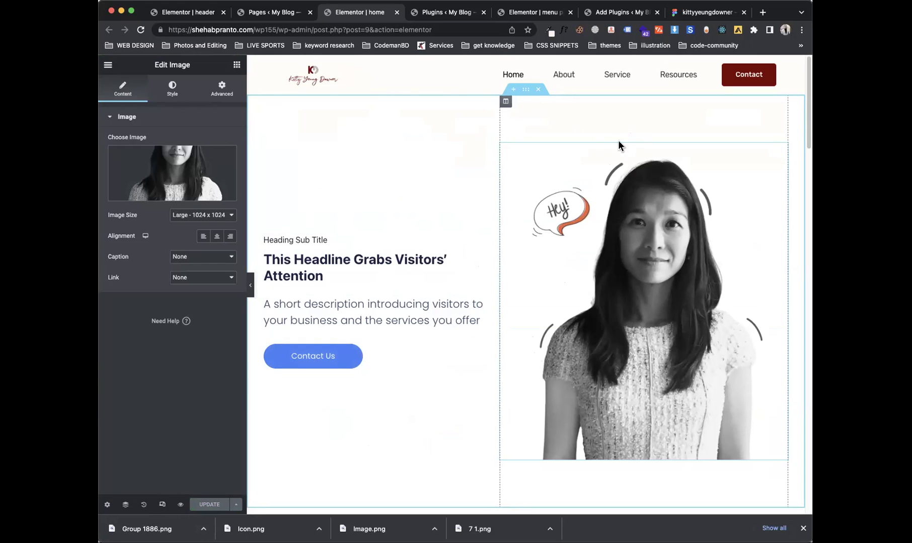
left_click(166, 507)
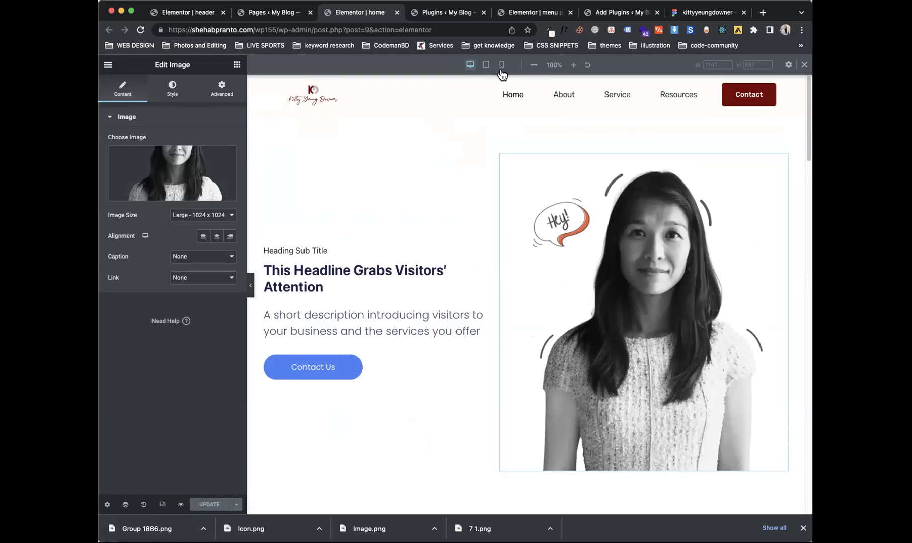
left_click(502, 65)
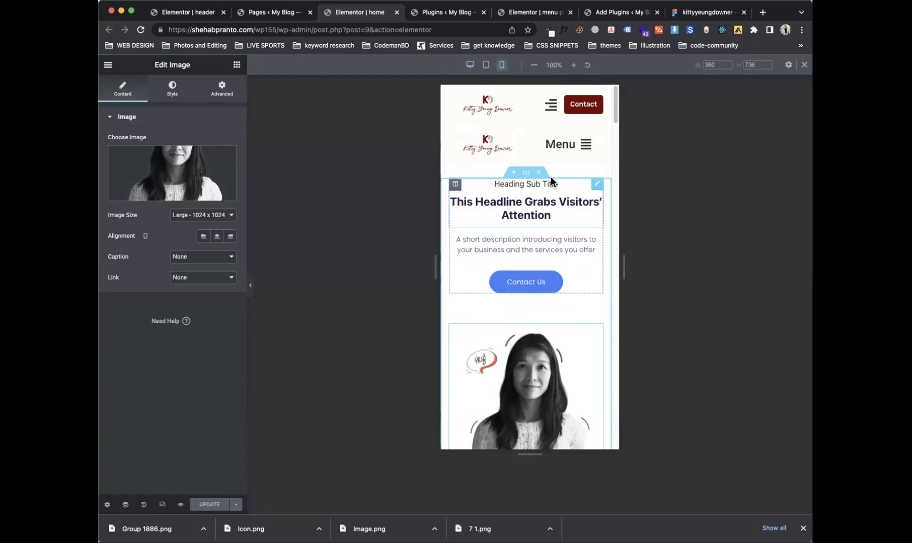
Step: Set the hero heading's Mobile alignment to Center
left_click(594, 187)
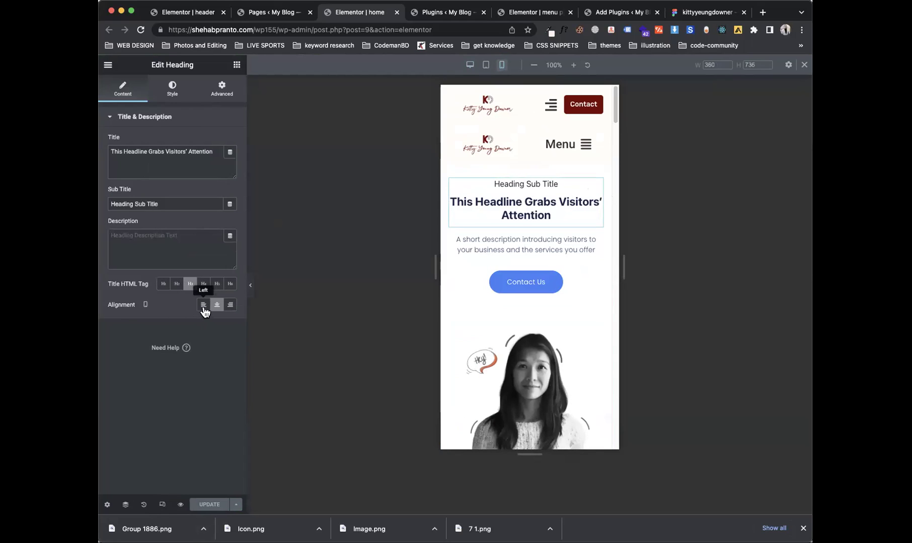
left_click(146, 305)
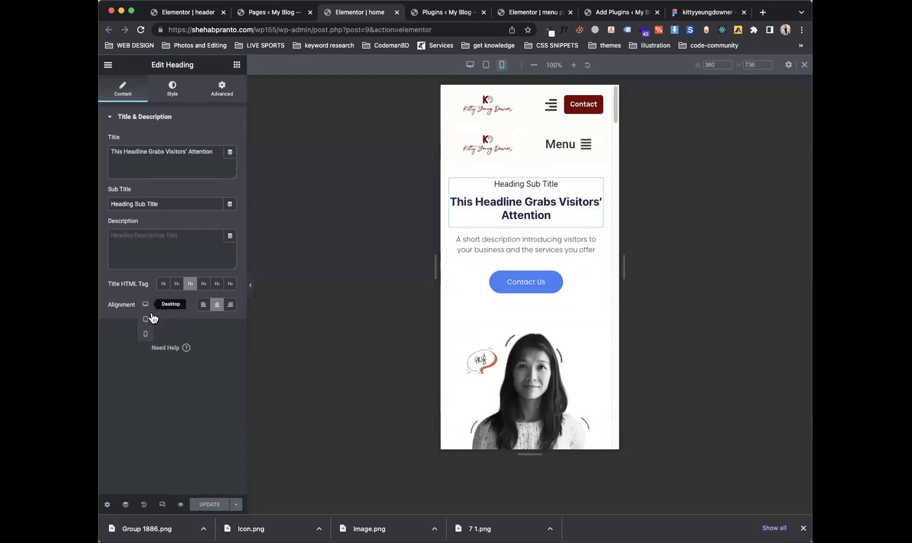
left_click(149, 333)
left_click(230, 306)
left_click(217, 305)
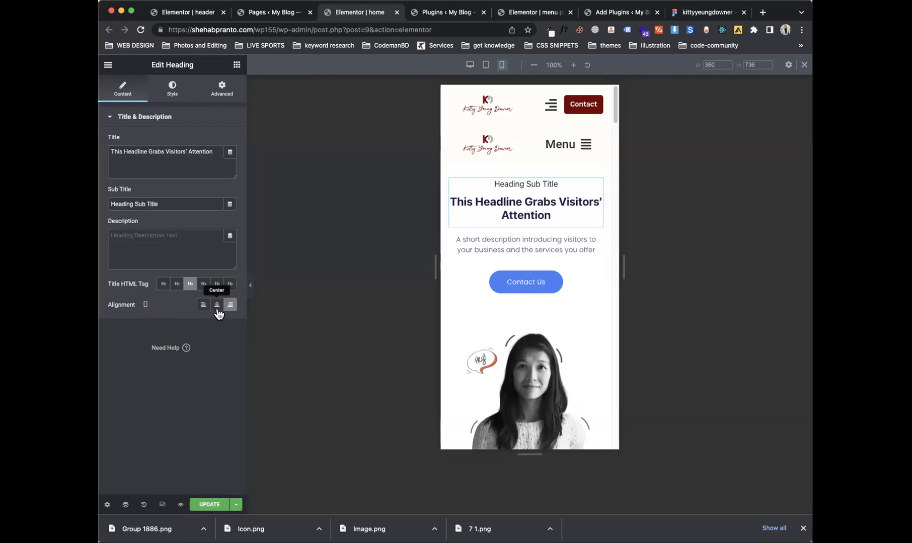
left_click(203, 305)
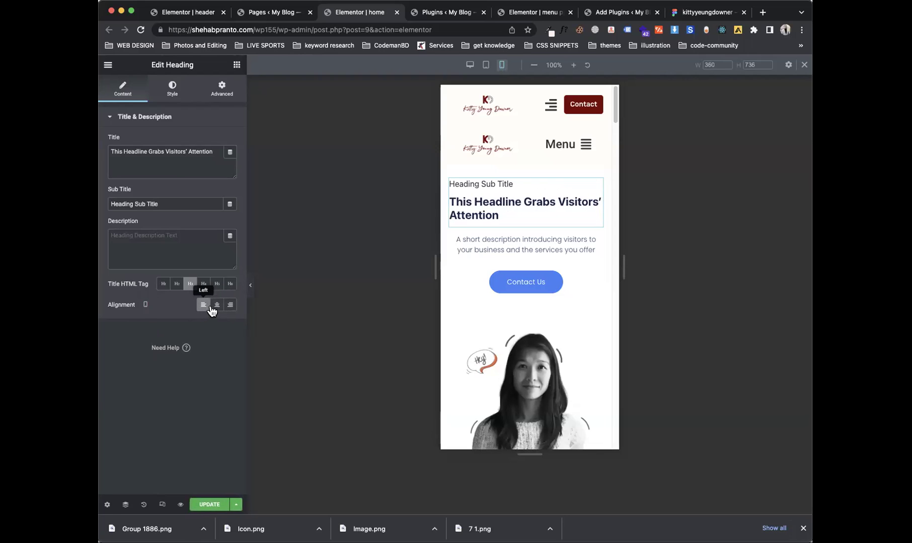
left_click(216, 306)
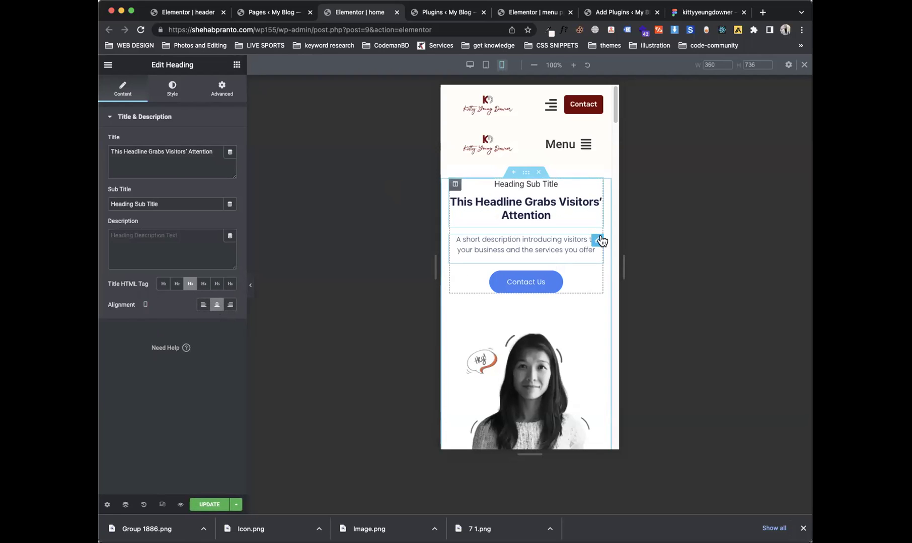
Step: Set the hero description's typography size to 15 px and keep its alignment centred
left_click(598, 241)
left_click(173, 89)
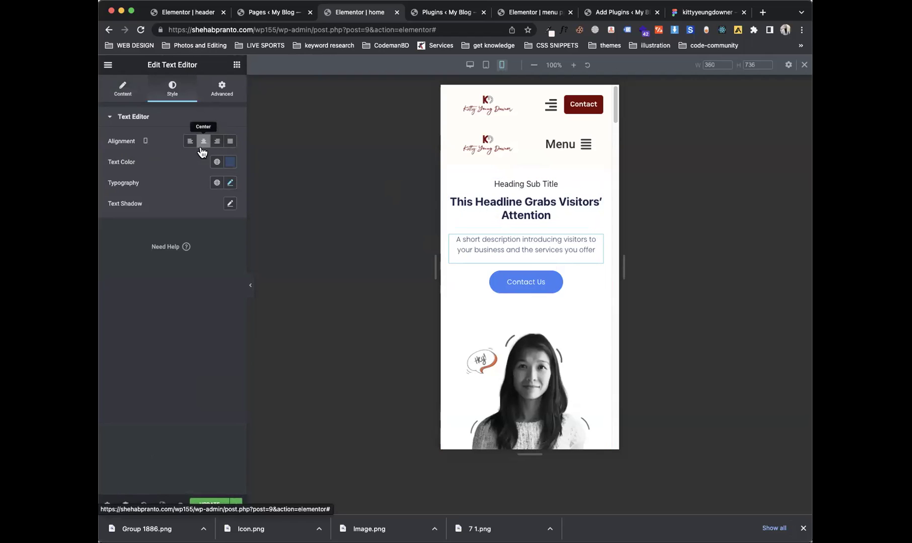
left_click(230, 183)
left_click(145, 183)
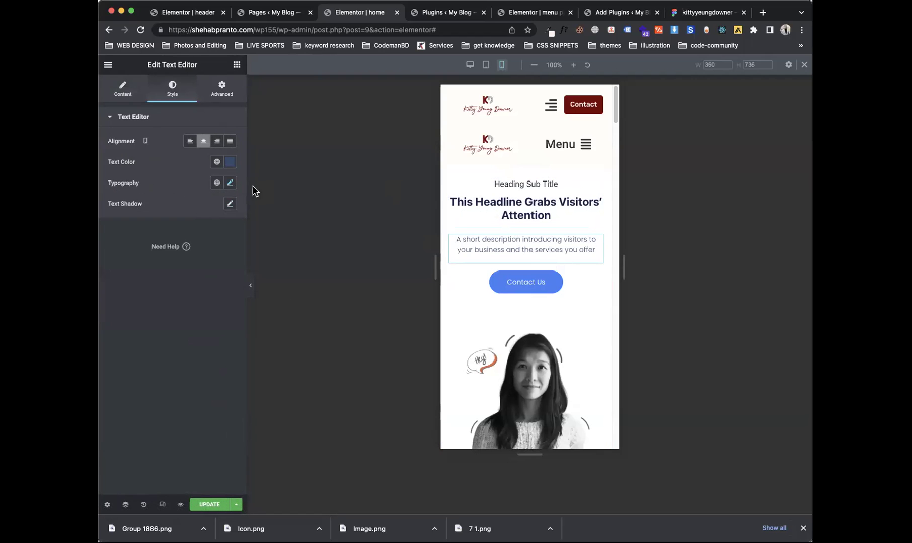
left_click(230, 183)
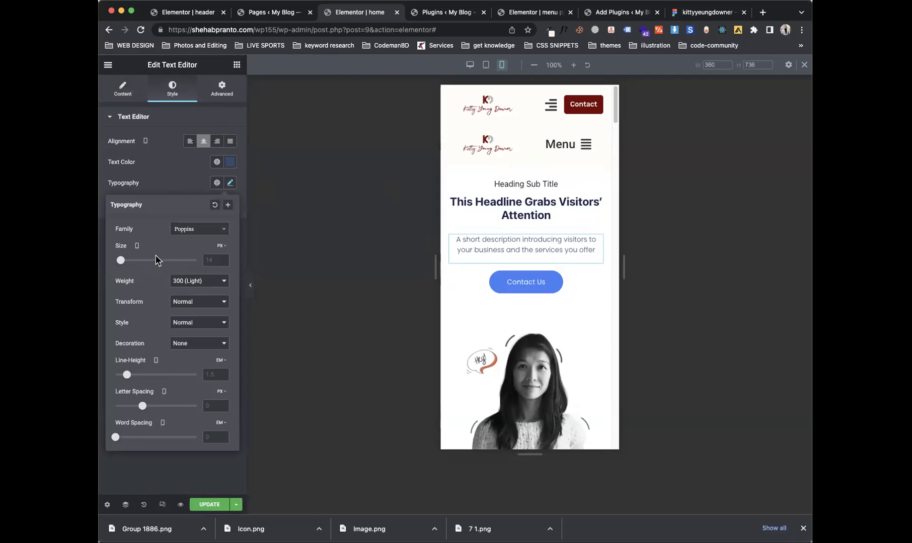
left_click_drag(121, 260, 124, 262)
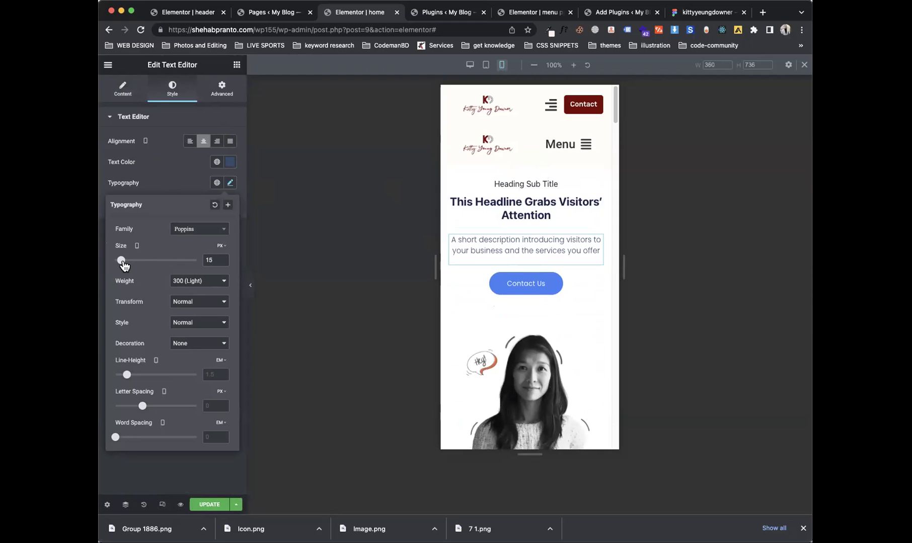
left_click(190, 182)
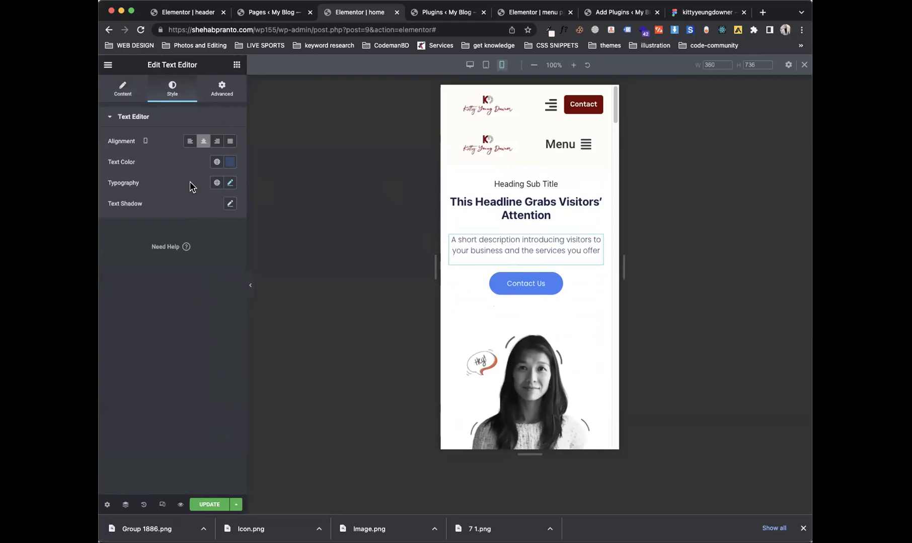
left_click(217, 141)
left_click(203, 141)
left_click(190, 142)
left_click(203, 141)
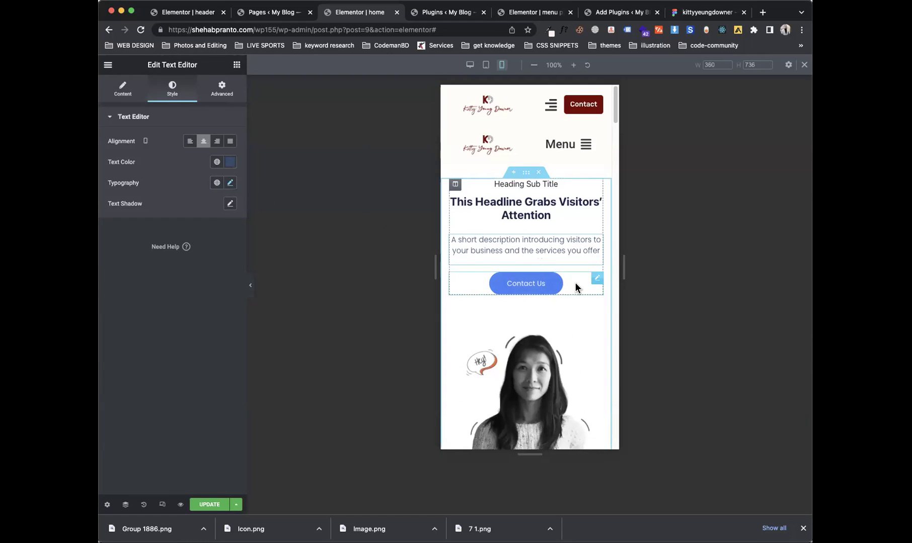
Step: Open the Contact Us button's Edit Button panel and scroll the mobile preview down and back up
left_click(576, 284)
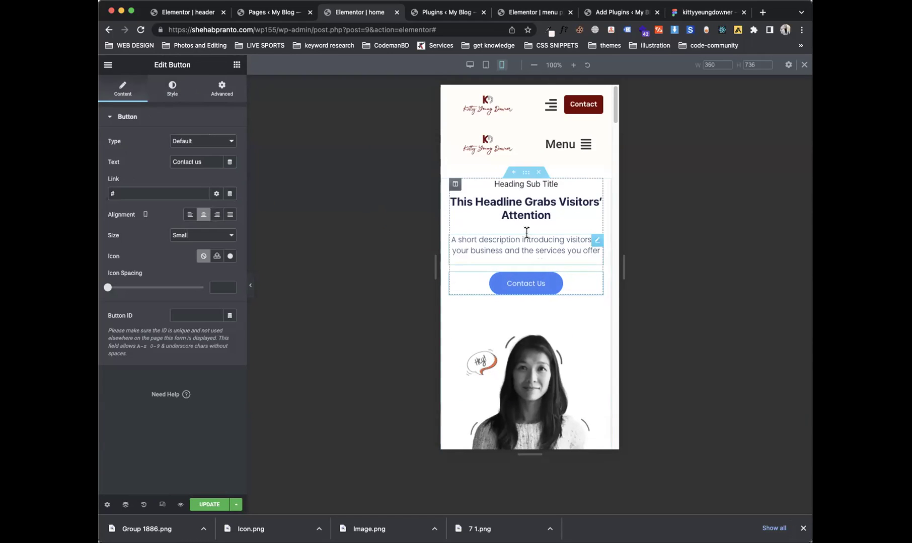
left_click_drag(615, 120, 618, 202)
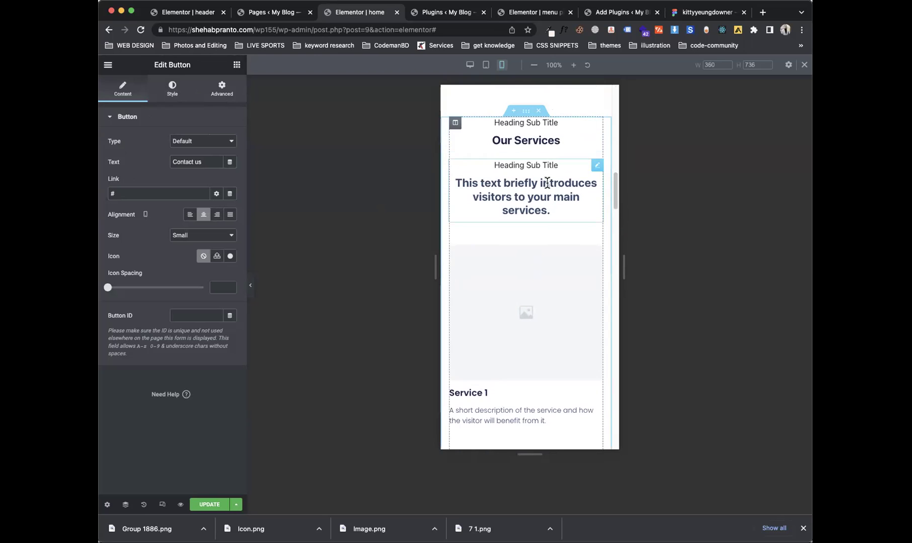
left_click_drag(615, 187, 611, 99)
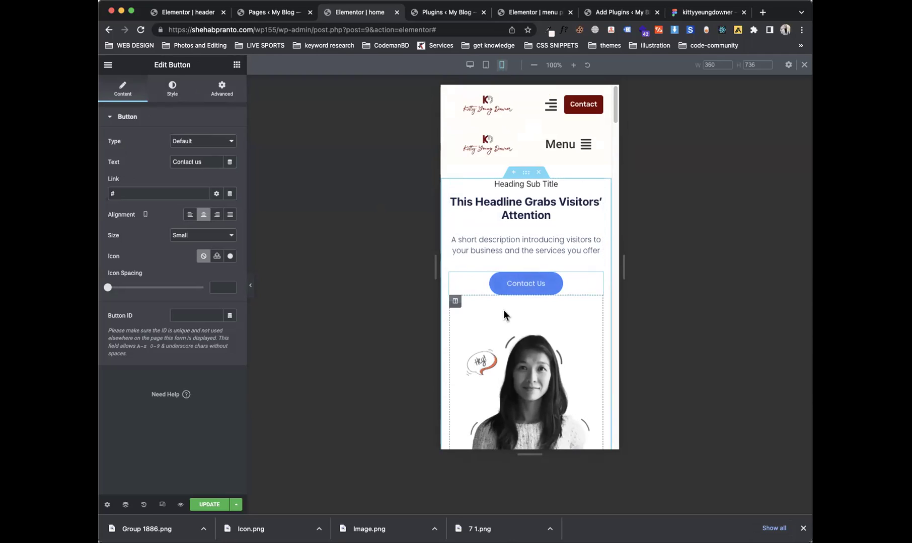
Step: Set Reverse Columns (Mobile) to Yes on the hero section, then compare Desktop and Mobile previews
left_click(526, 172)
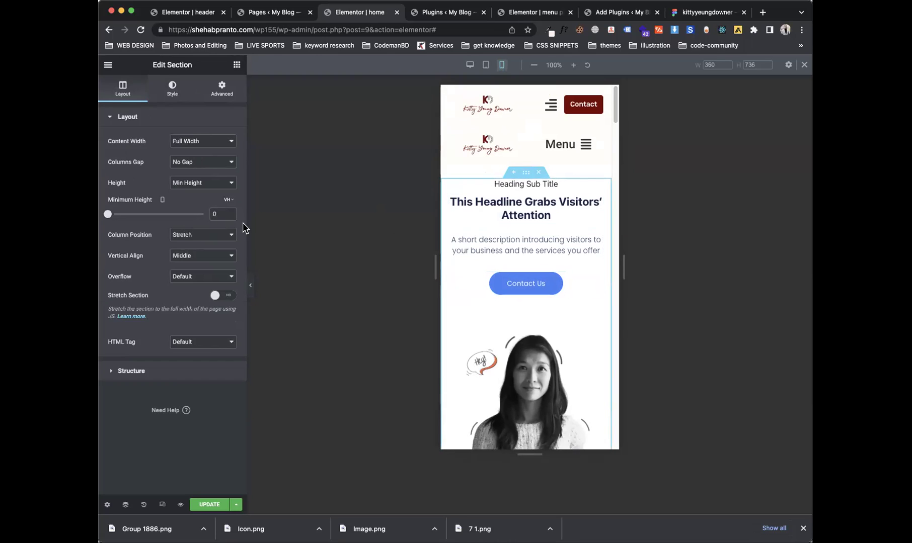
left_click(226, 93)
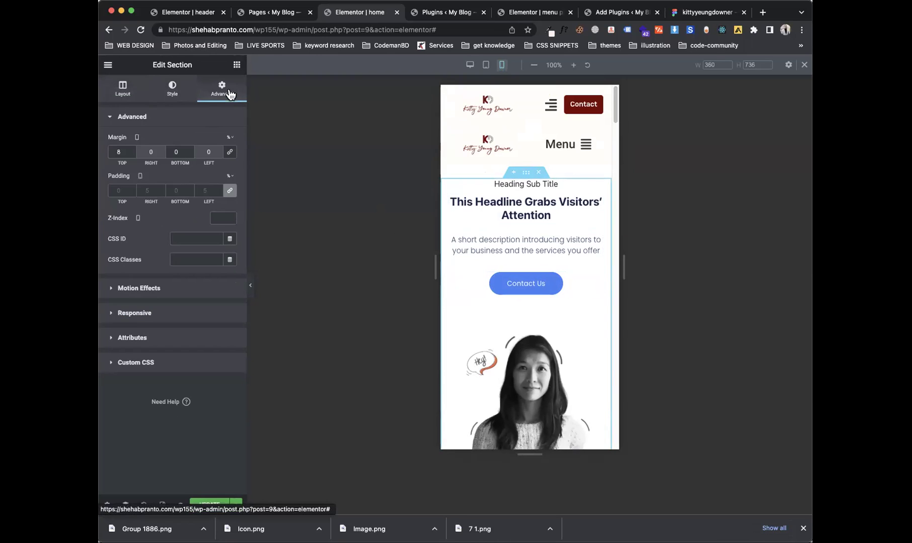
left_click(139, 322)
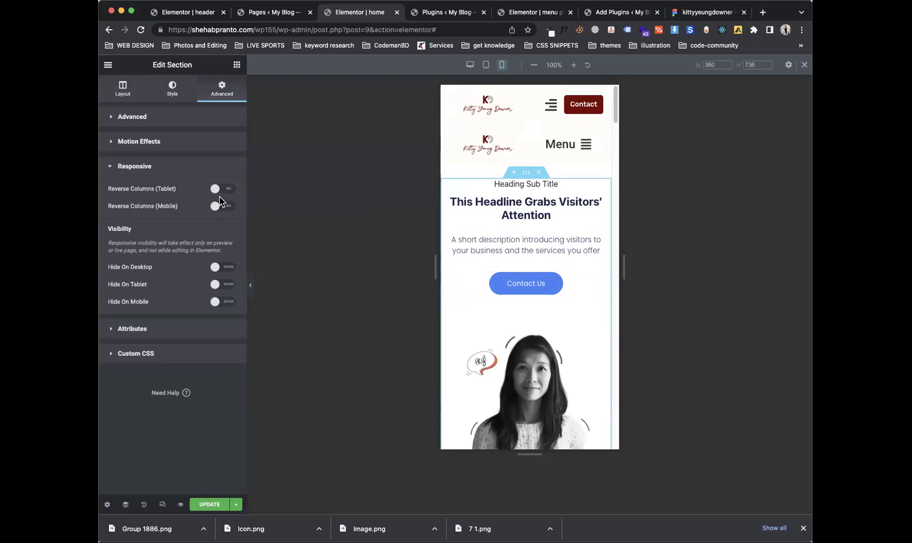
left_click(219, 208)
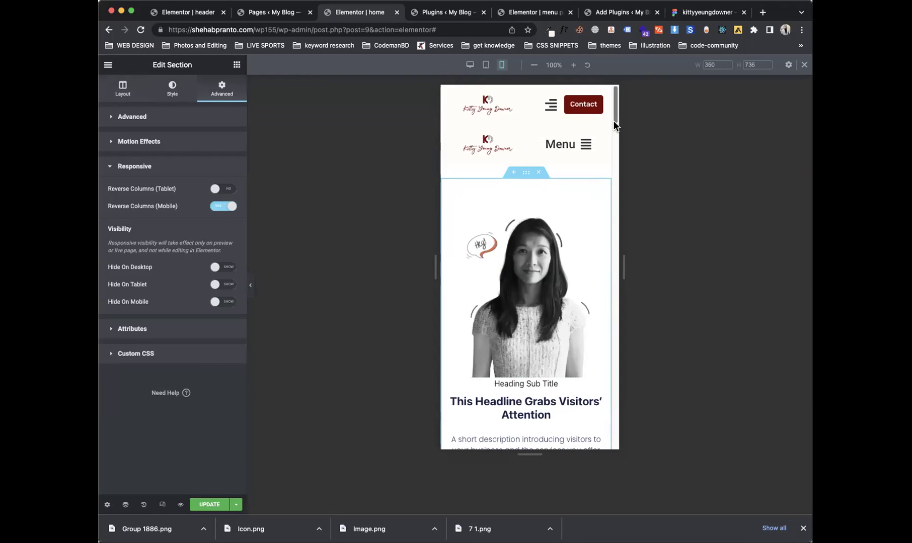
left_click_drag(614, 119, 615, 125)
scroll(614, 125, "down", 3)
scroll(616, 127, "up", 3)
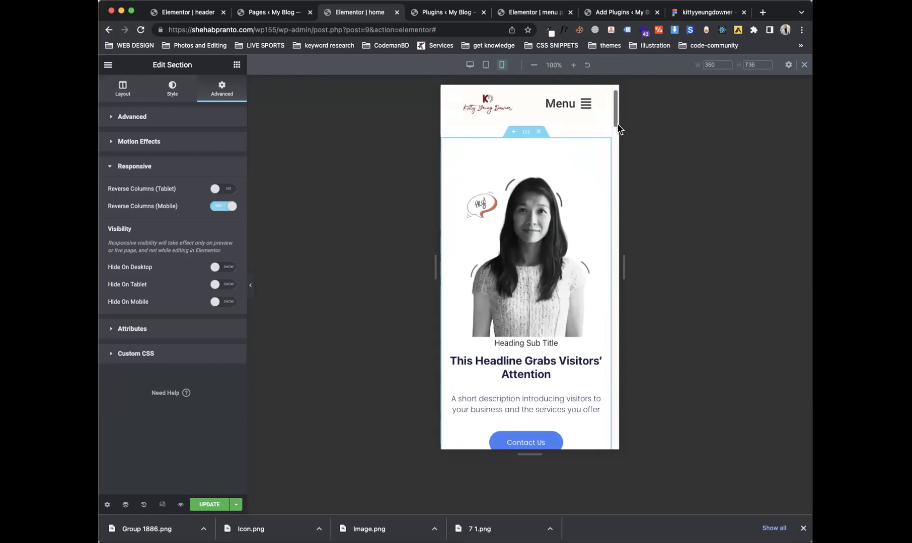
scroll(617, 123, "up", 1)
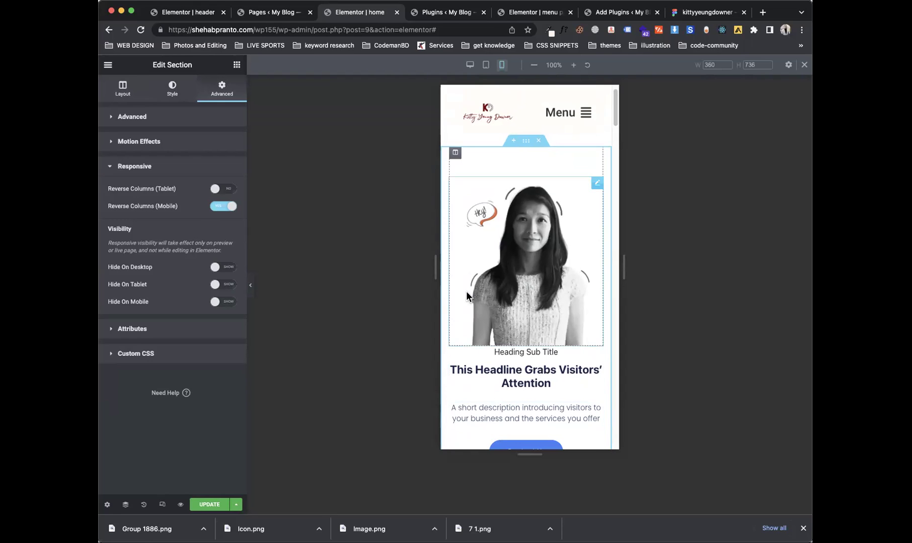
left_click(470, 65)
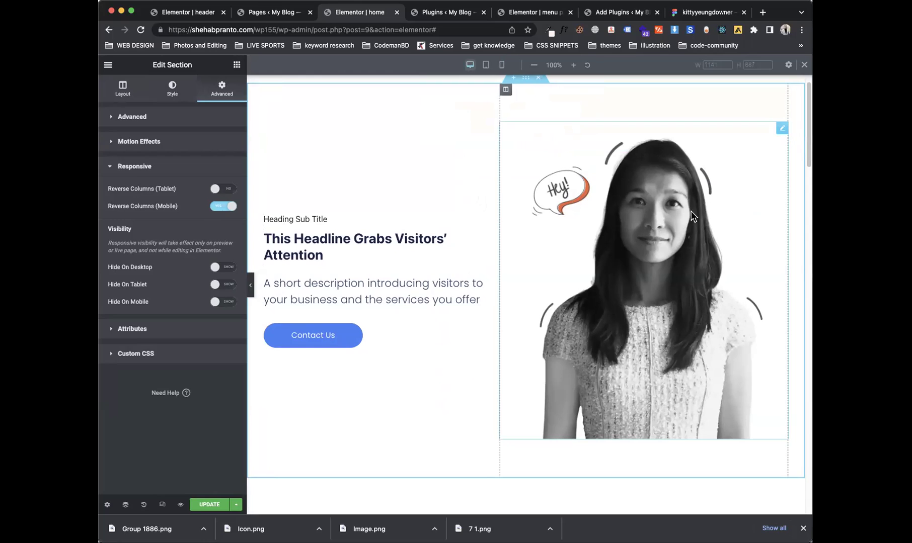
left_click(500, 65)
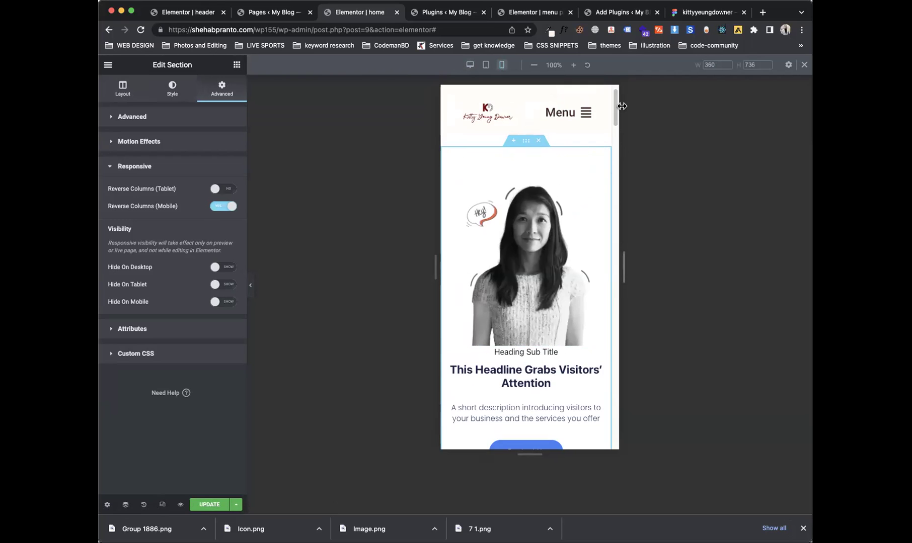
left_click_drag(615, 112, 615, 151)
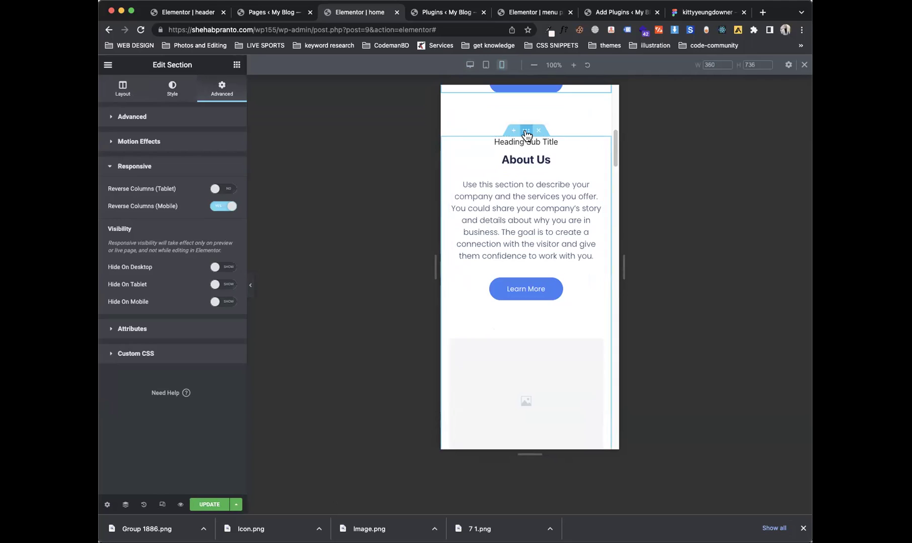
Step: Set the About Us section's Reverse Columns to No on tablet and Yes on mobile, then update
left_click(525, 132)
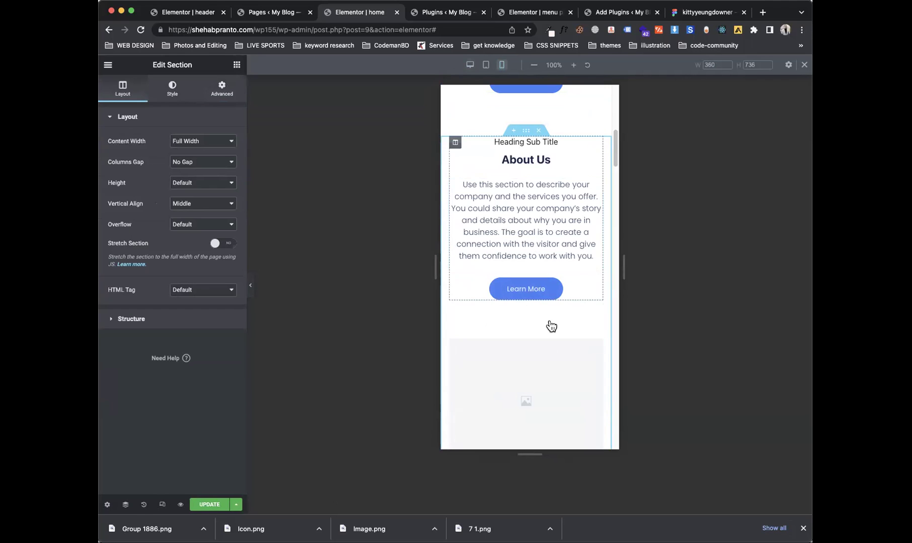
left_click(214, 93)
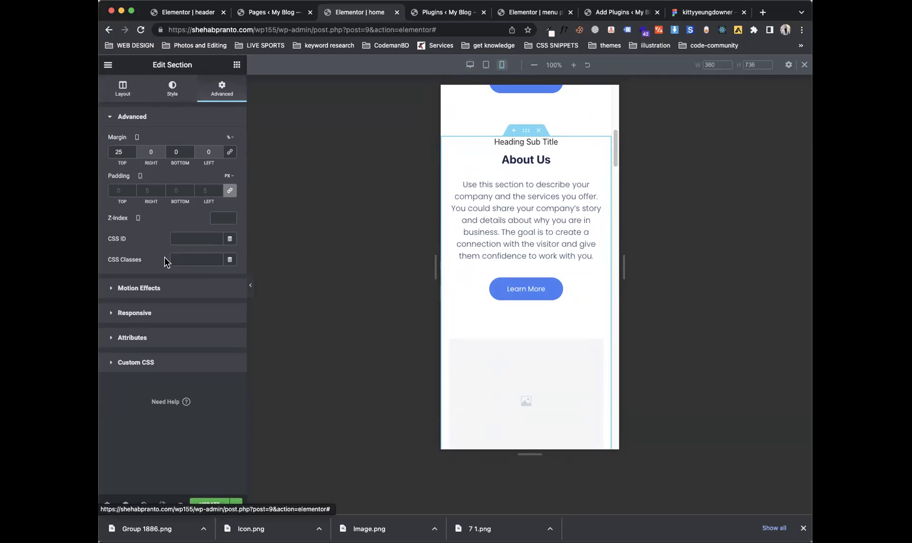
left_click(134, 313)
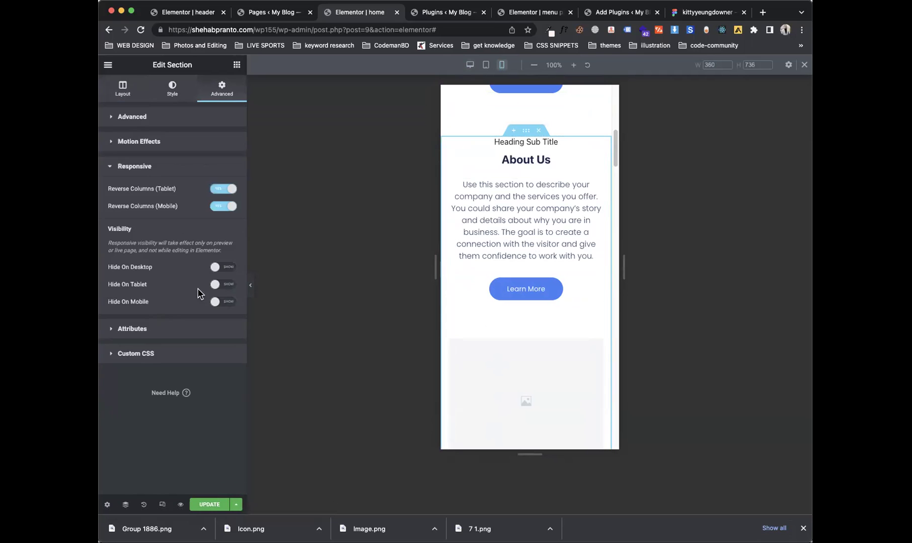
left_click(223, 188)
left_click(220, 206)
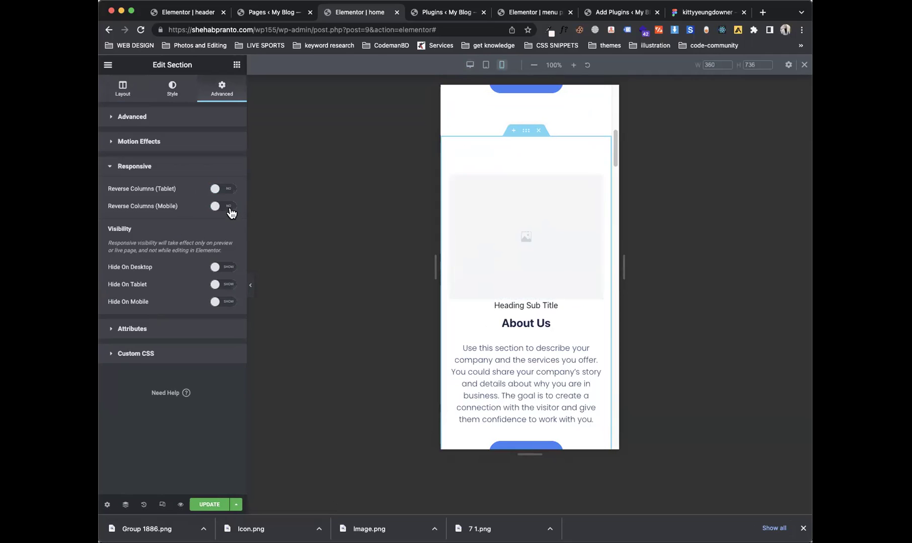
left_click(229, 207)
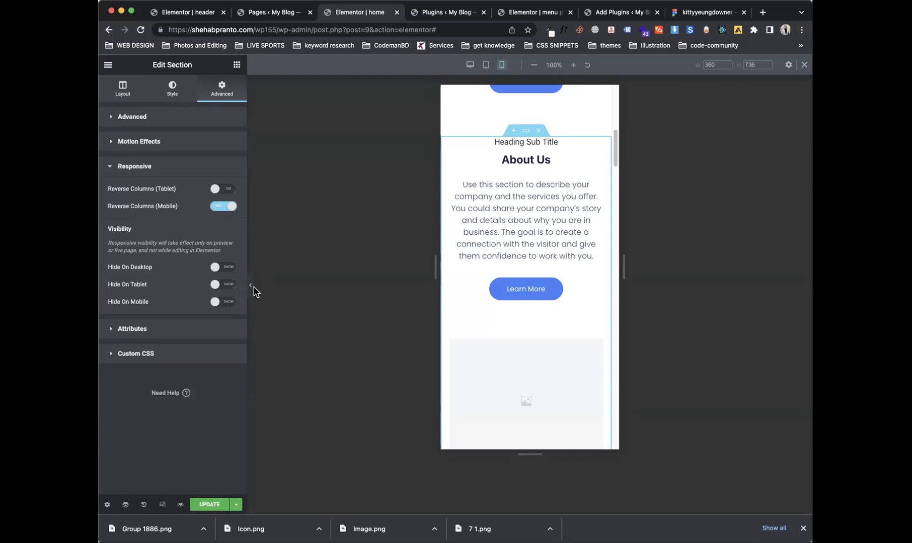
left_click(209, 506)
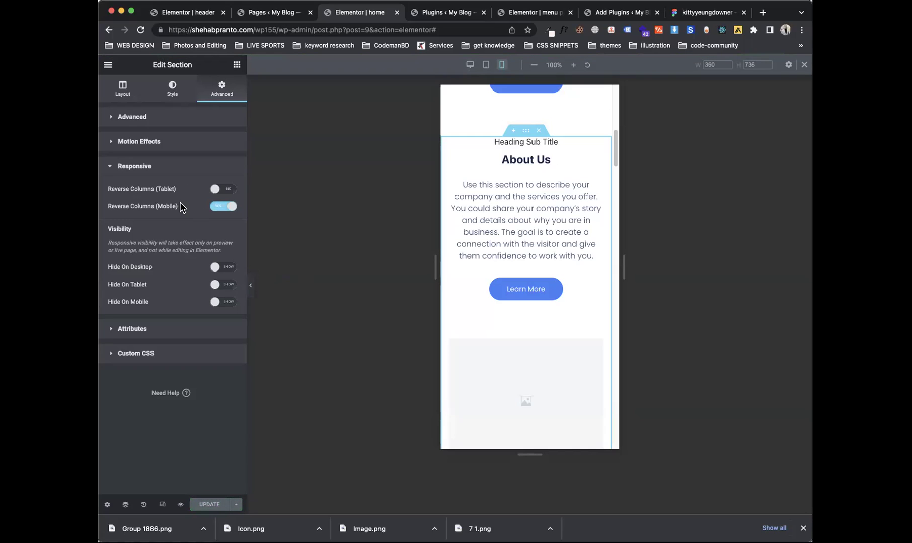
left_click_drag(433, 259, 393, 267)
Step: In tablet view, set the About Us column's right padding to 0 and centre the Learn More button
left_click(486, 70)
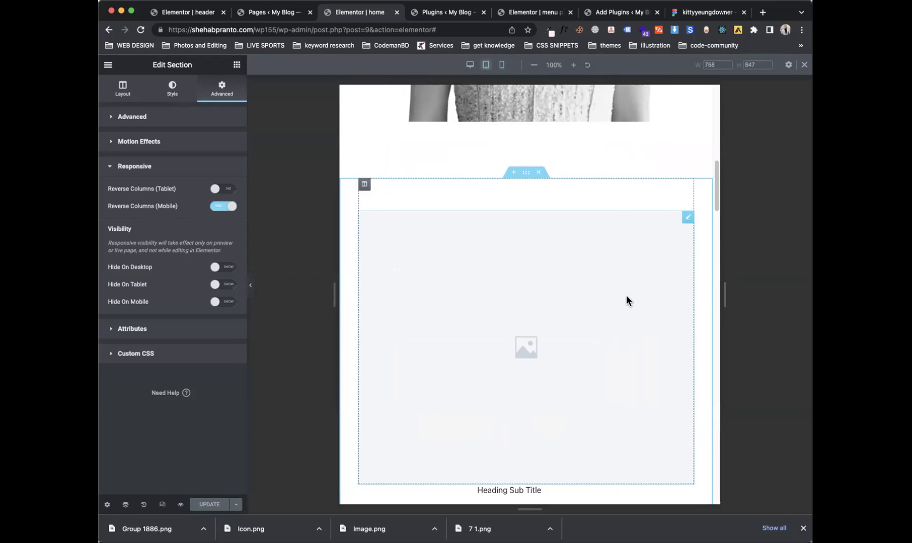
scroll(717, 204, "down", 5)
scroll(711, 230, "up", 3)
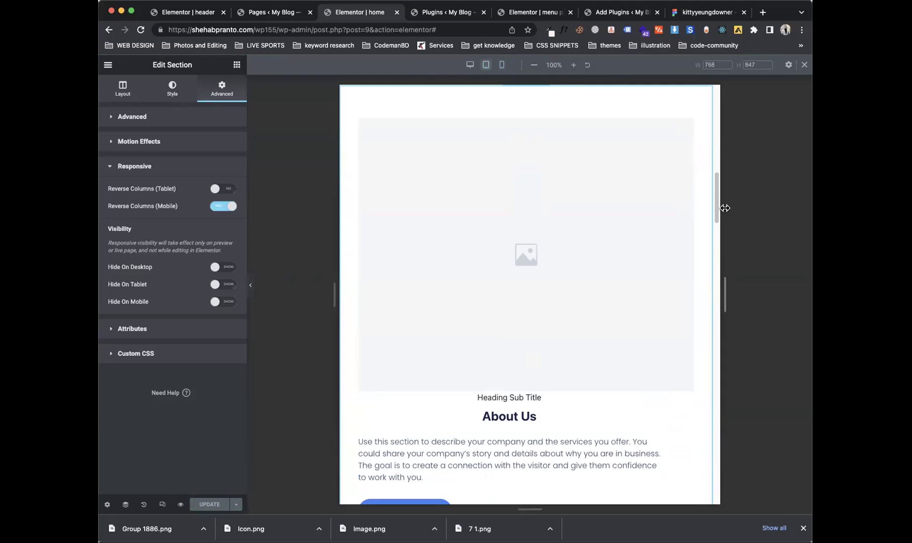
left_click_drag(717, 197, 714, 229)
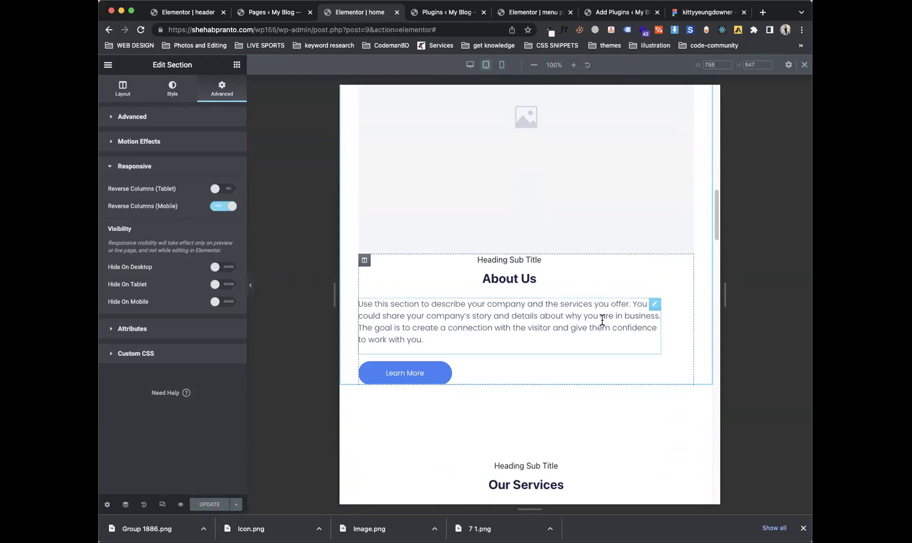
left_click(370, 264)
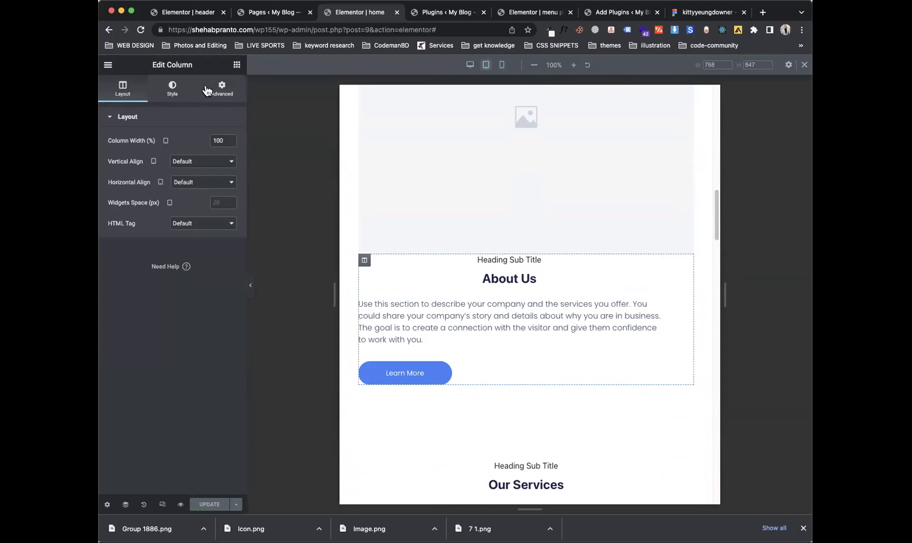
left_click(222, 89)
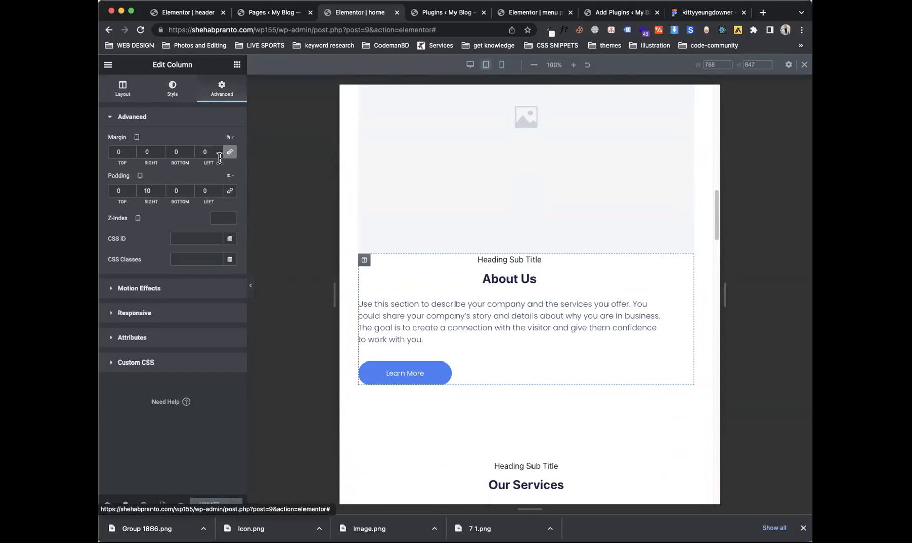
left_click(147, 190)
type("0")
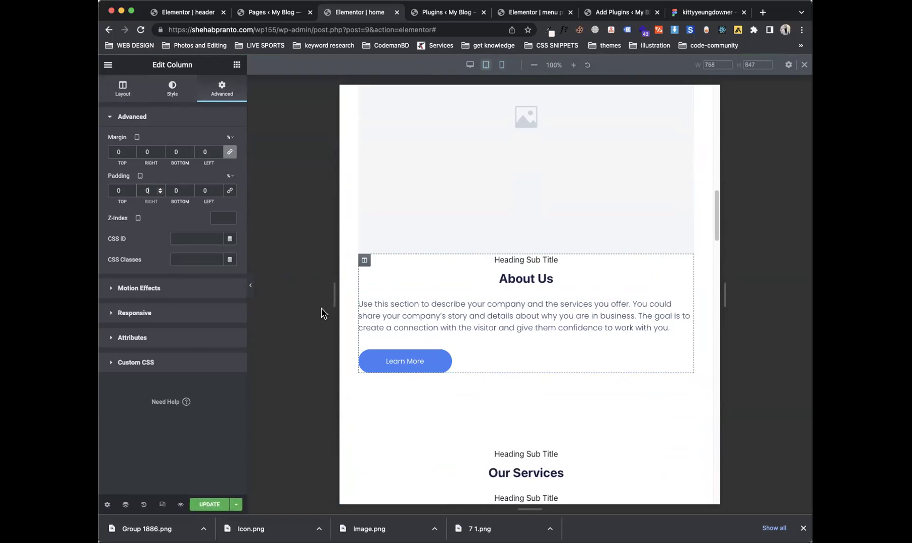
left_click(459, 352)
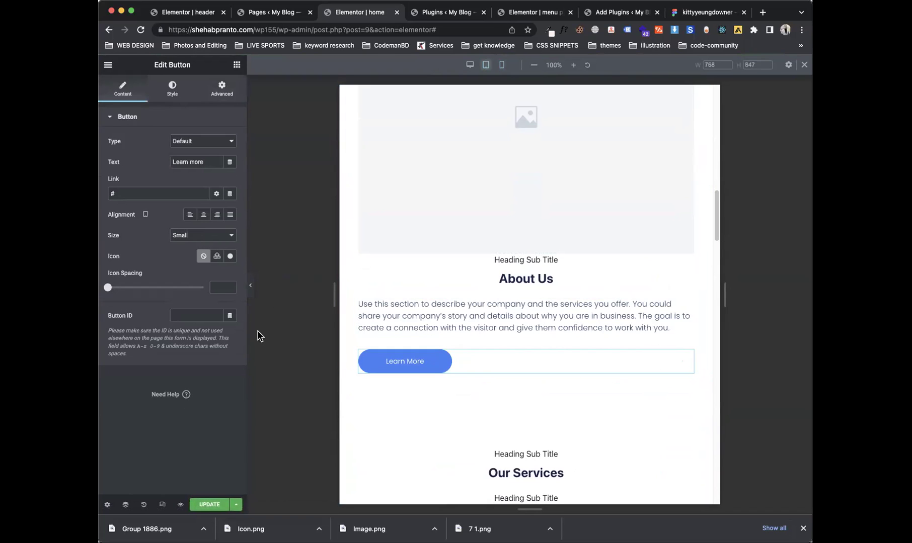
left_click(199, 222)
Step: Give the About Us heading a 20 px top margin on tablet
left_click(559, 202)
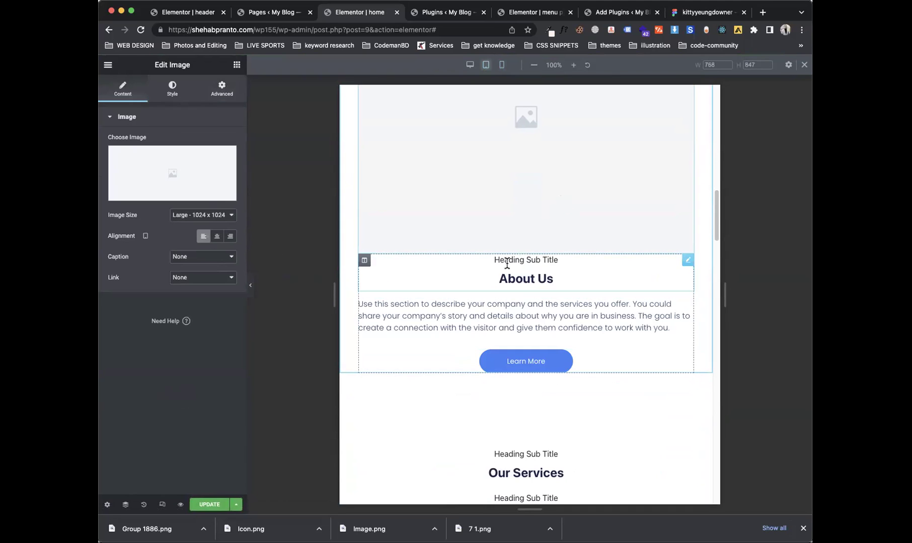
left_click(688, 261)
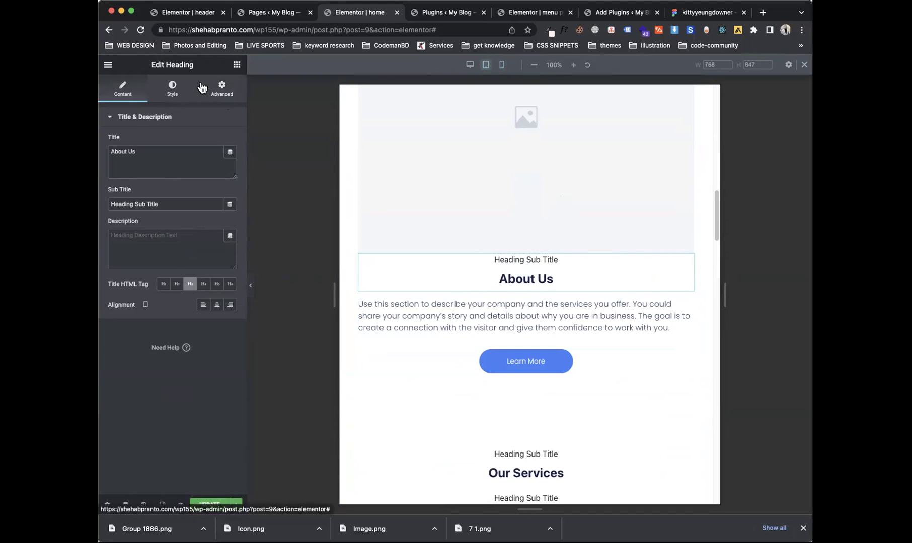
left_click(217, 89)
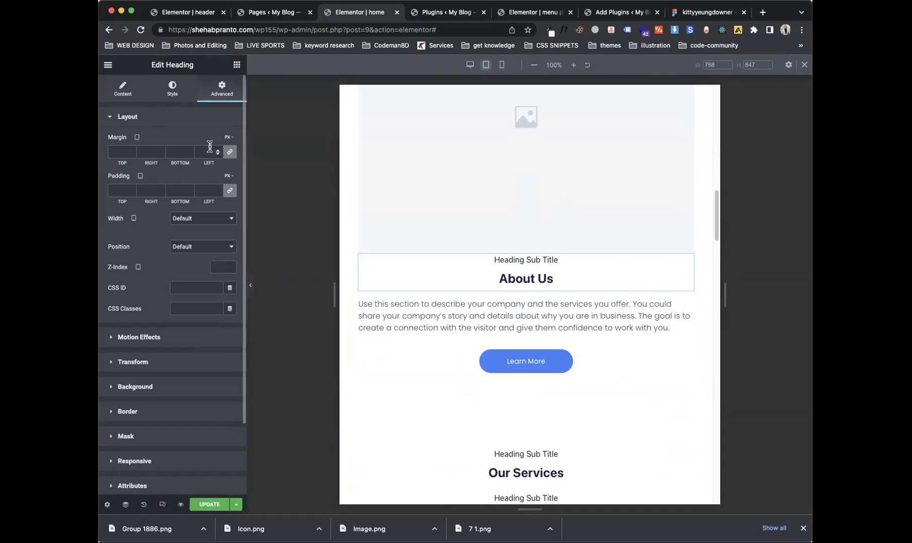
left_click(229, 152)
type("20")
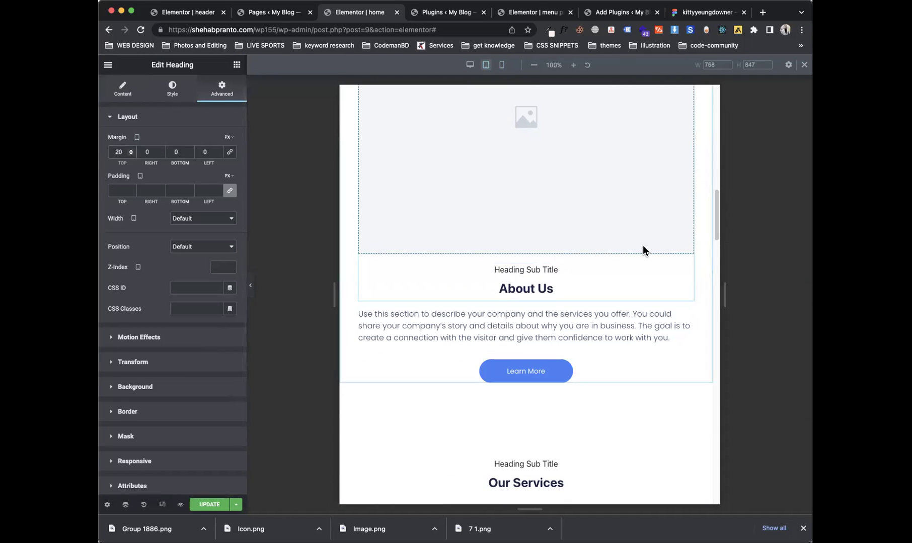
left_click_drag(713, 224, 714, 210)
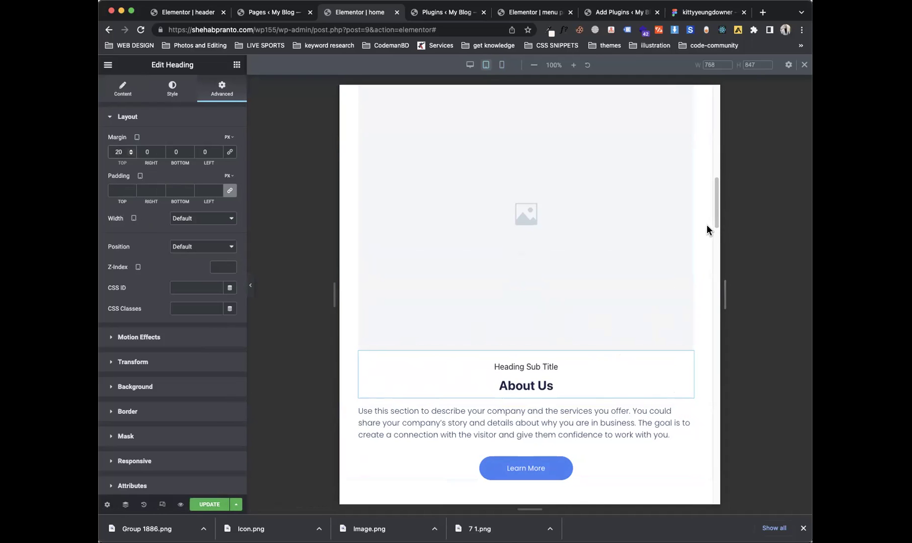
left_click_drag(717, 214, 717, 118)
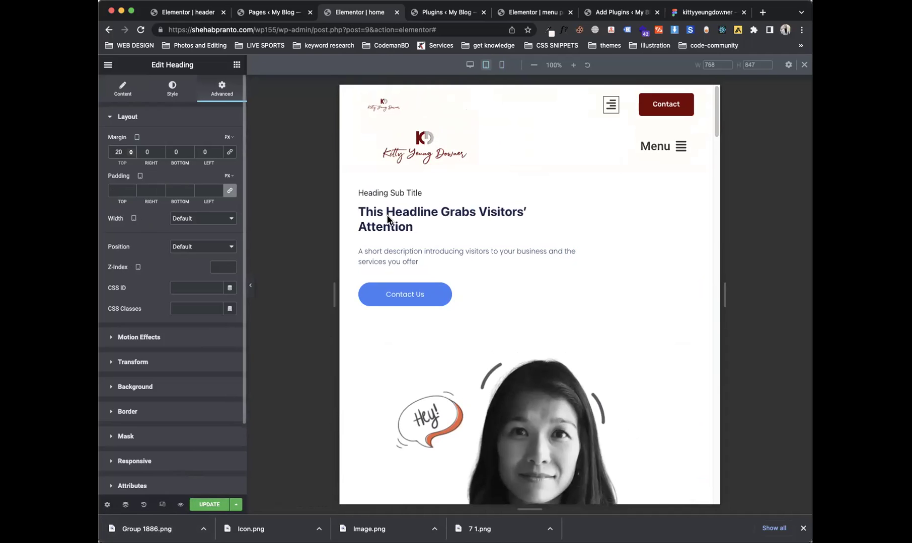
left_click(502, 70)
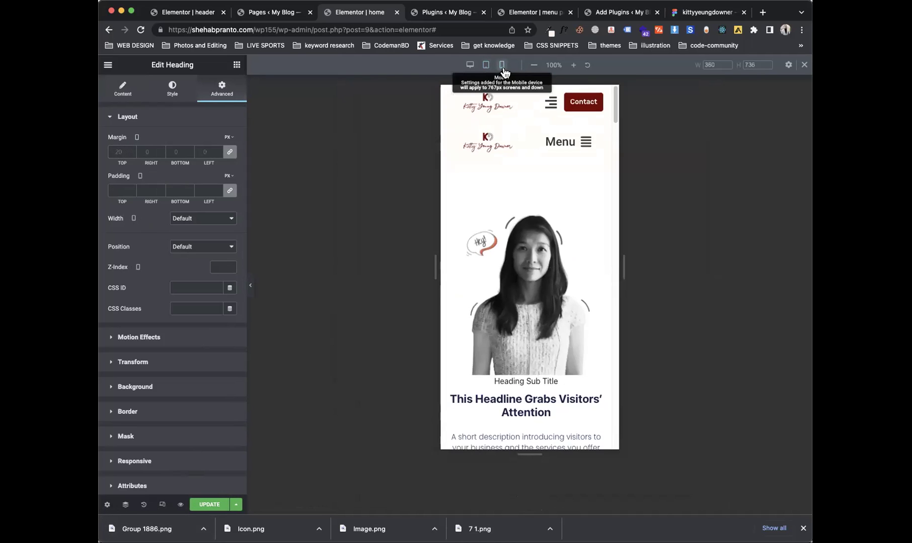
scroll(593, 262, "down", 6)
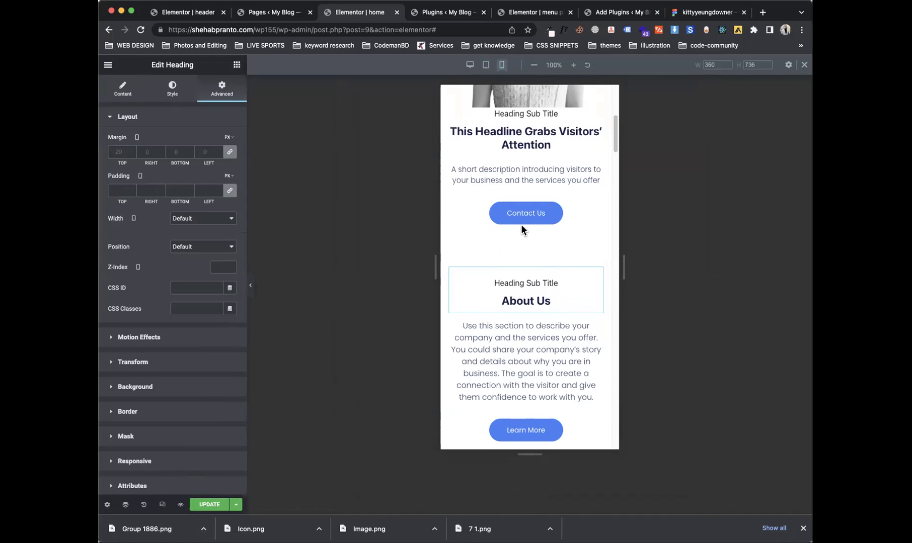
scroll(616, 136, "up", 5)
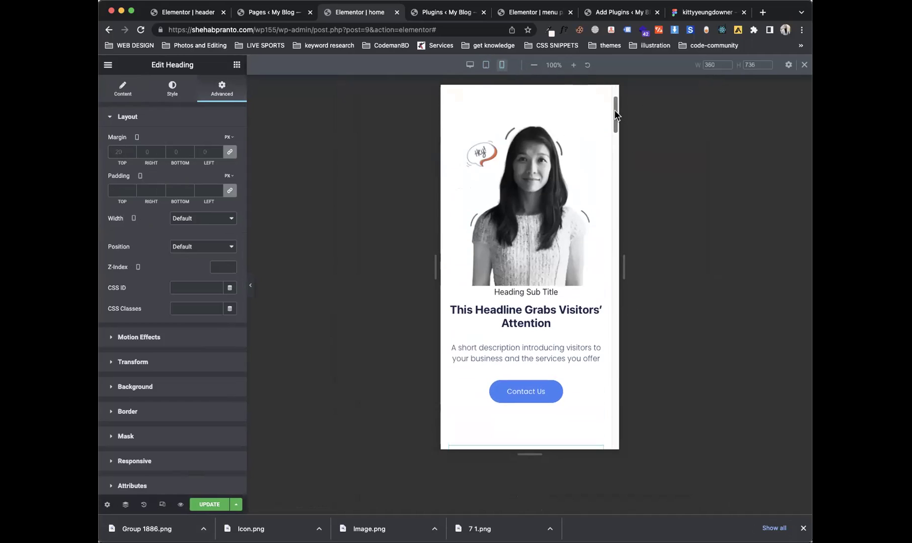
left_click(510, 166)
left_click(172, 90)
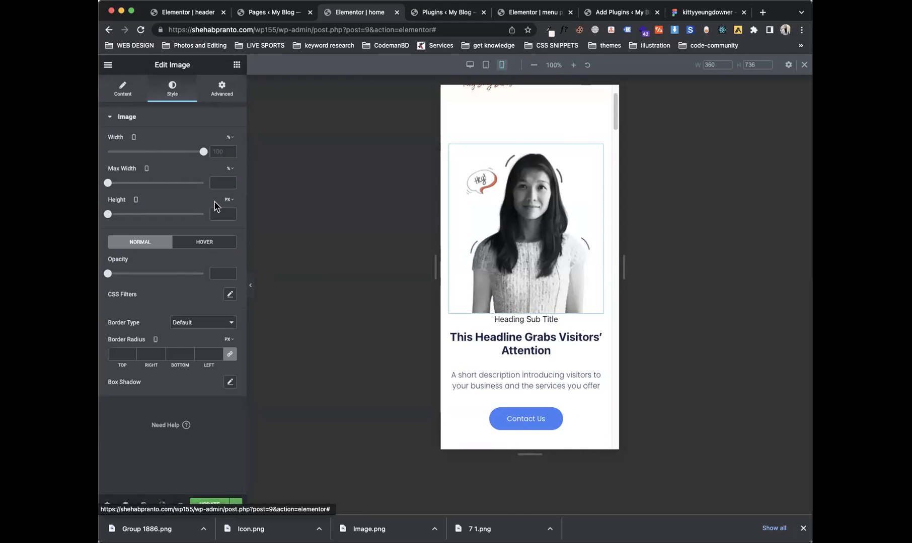
left_click_drag(203, 155, 308, 180)
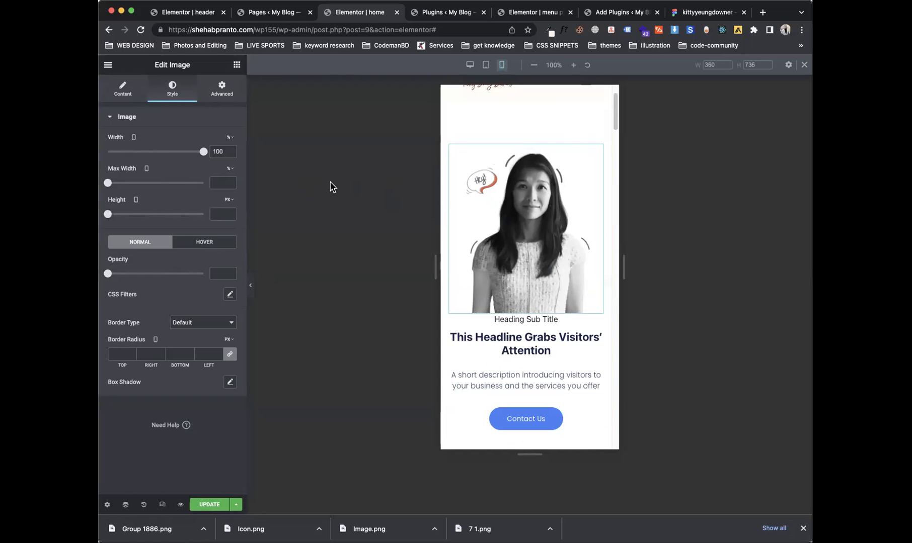
left_click_drag(202, 151, 159, 152)
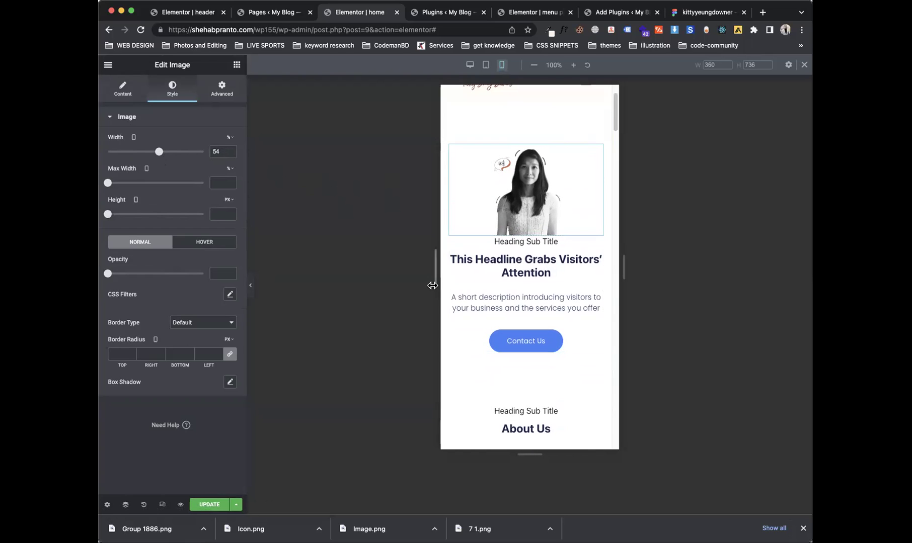
left_click(470, 64)
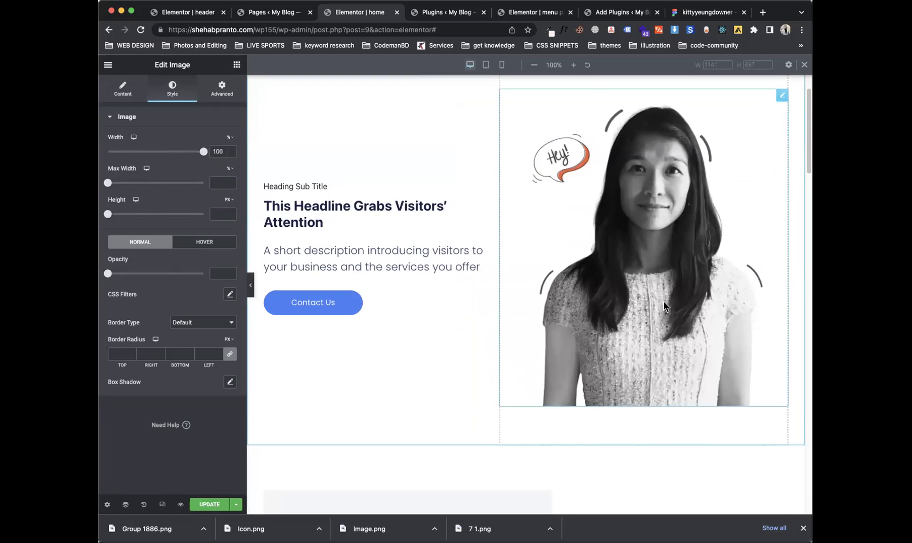
left_click(502, 66)
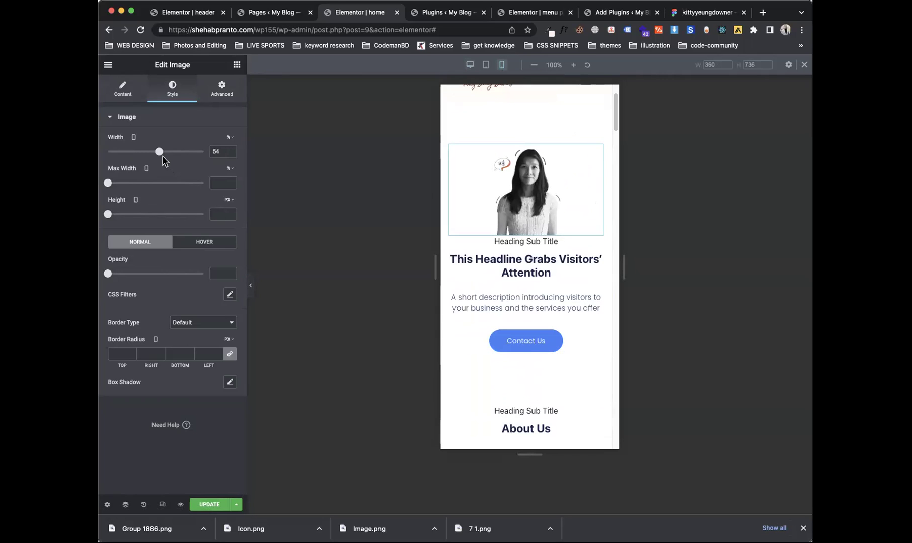
left_click_drag(160, 155, 355, 177)
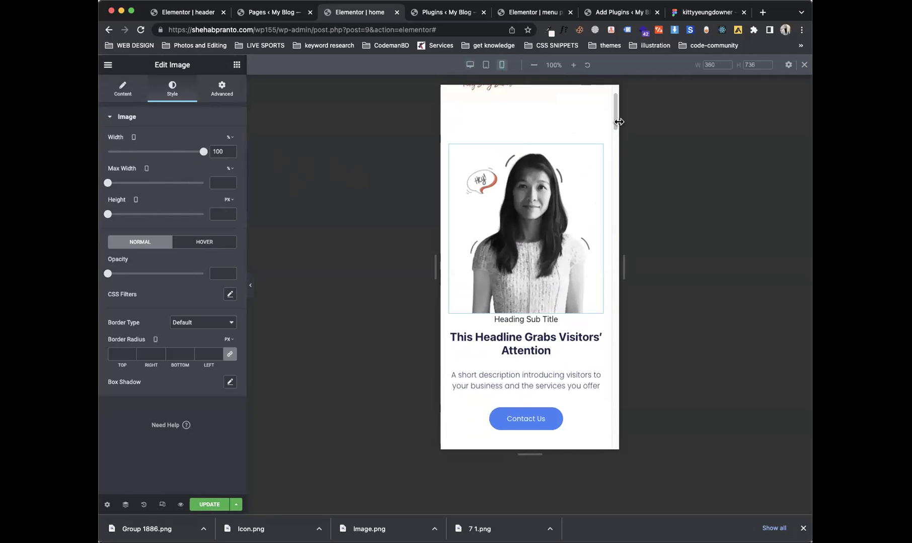
left_click_drag(615, 126, 617, 269)
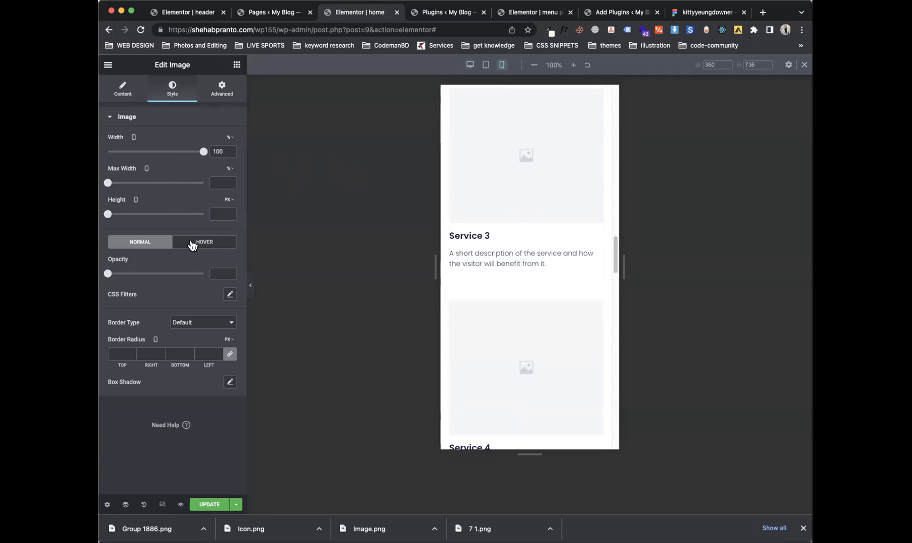
Step: Show the image's Hover style settings and review the mobile preview from the services section up to the hero
left_click(191, 244)
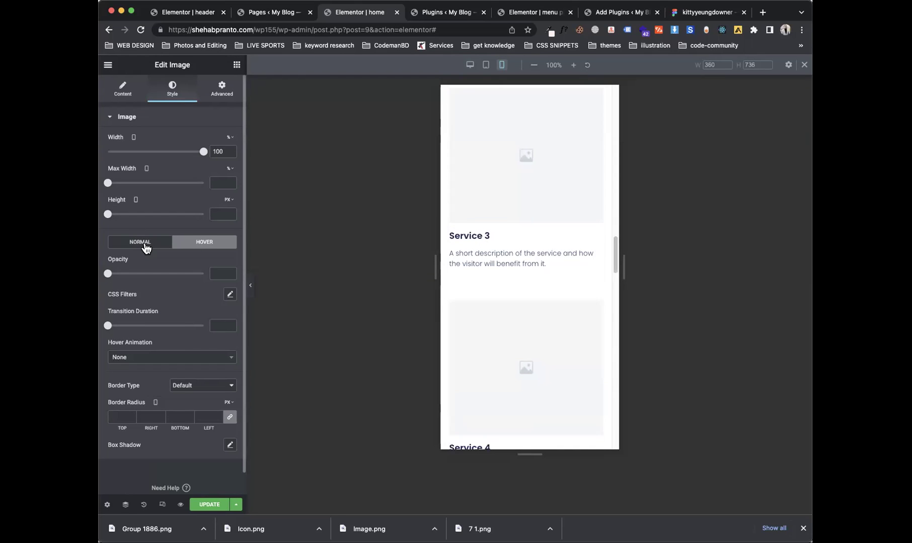
left_click_drag(612, 257, 613, 187)
scroll(521, 238, "up", 2)
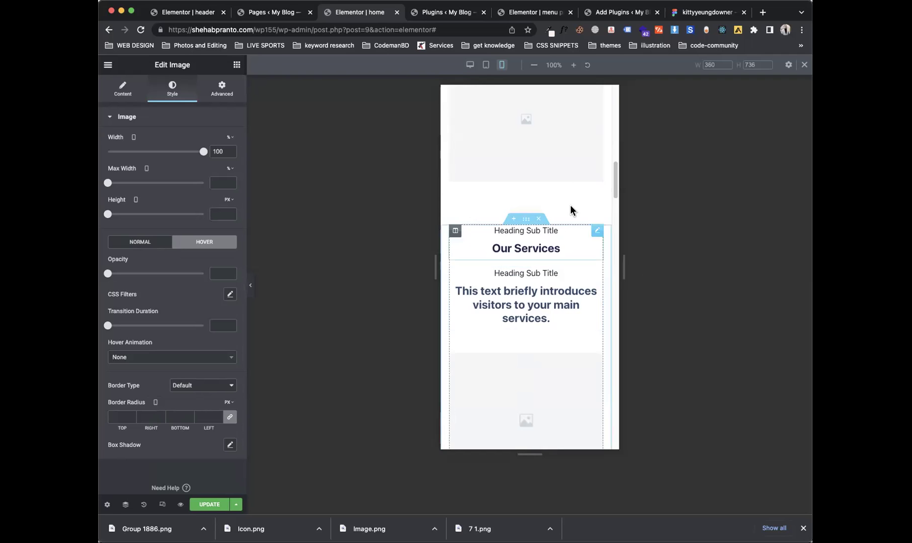
left_click_drag(615, 182, 618, 102)
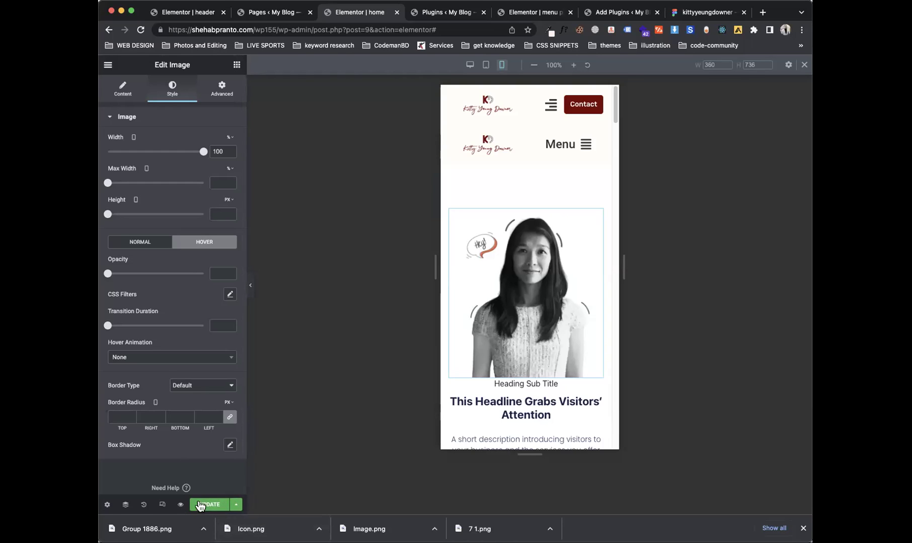
Step: In a new tab, search 'elementor kit library' and open the Elementor Kits Library result
left_click(762, 14)
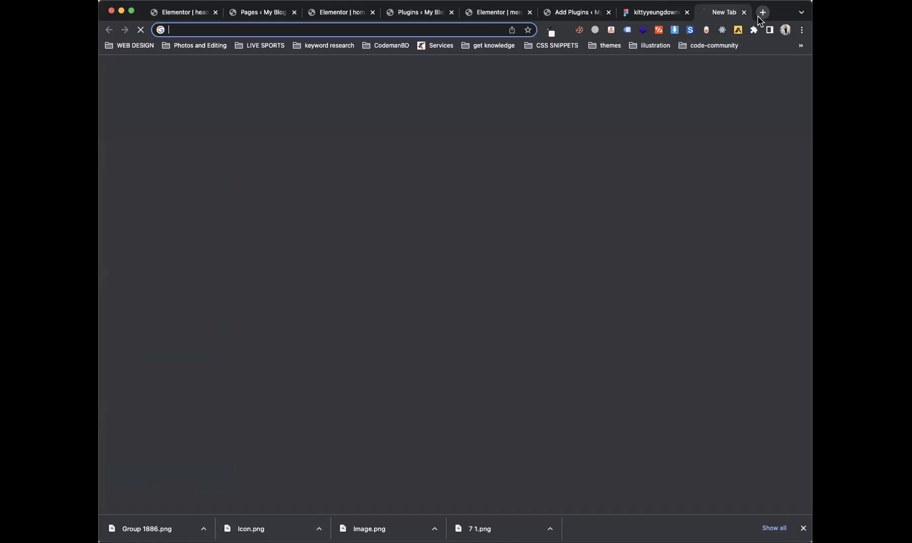
type("elementor kit")
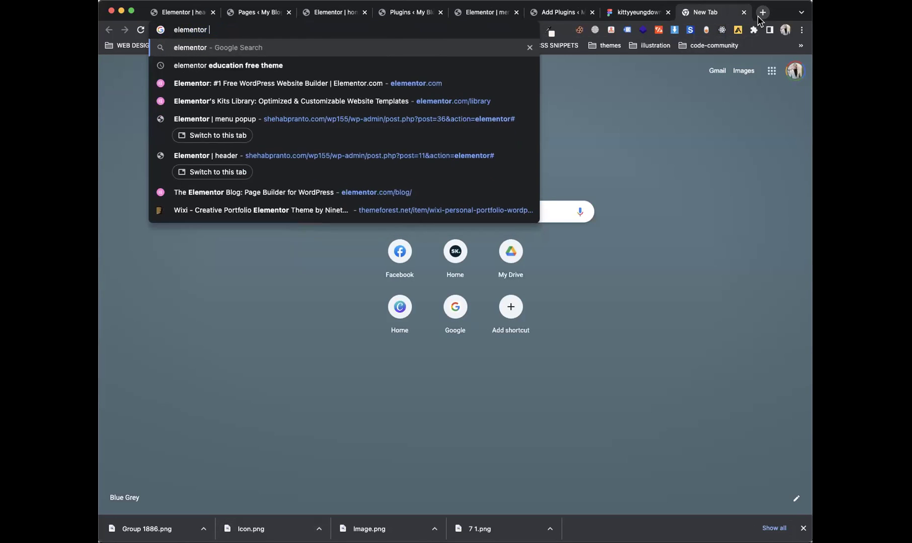
key("Down")
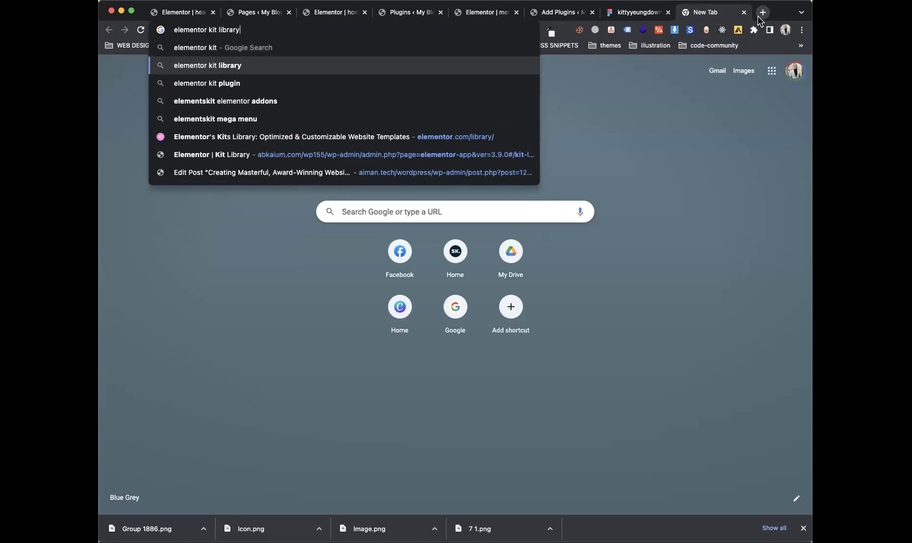
key("Return")
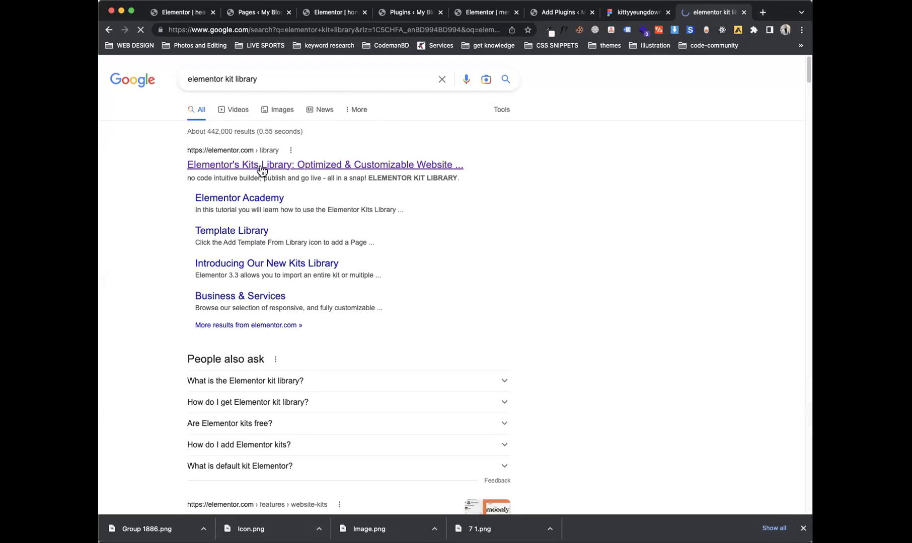
left_click(260, 165)
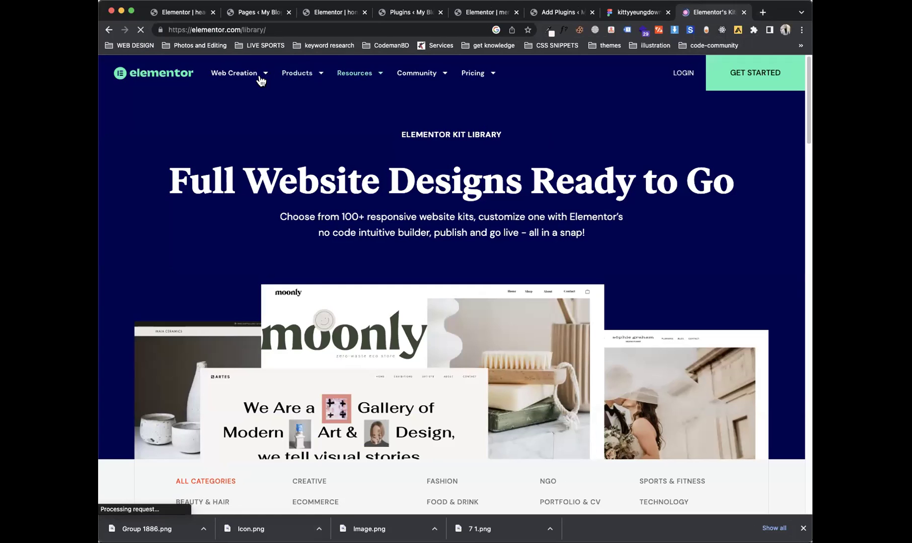
Step: Browse the kit listings and open the Business Consulting kit page
left_click_drag(806, 119, 799, 215)
scroll(799, 215, "down", 10)
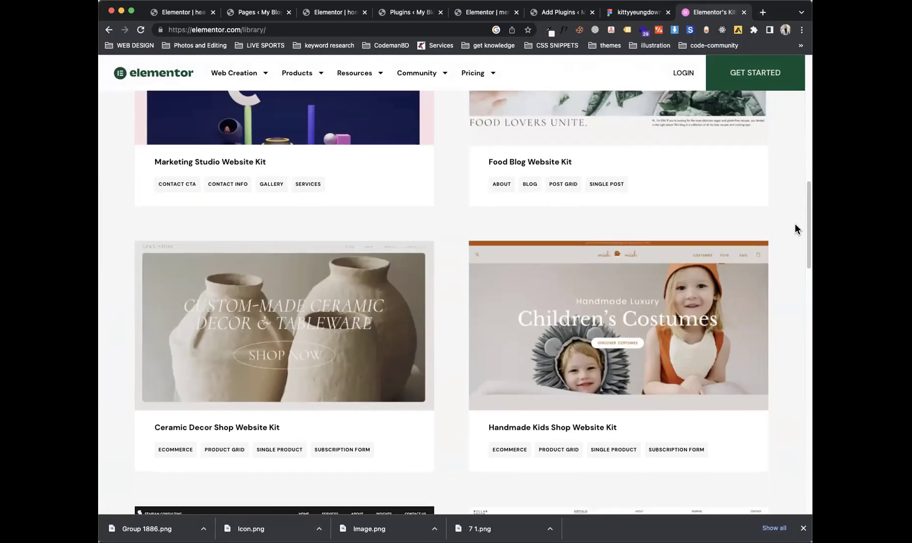
scroll(776, 302, "up", 2)
left_click(289, 281)
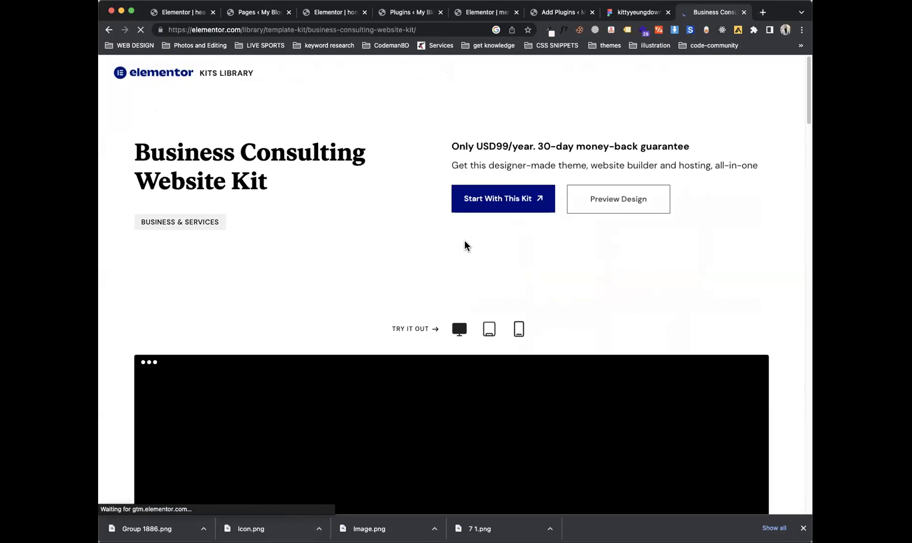
Step: Preview the Business Consulting kit at mobile size, scroll the demo, and close its consultation popup
left_click(519, 330)
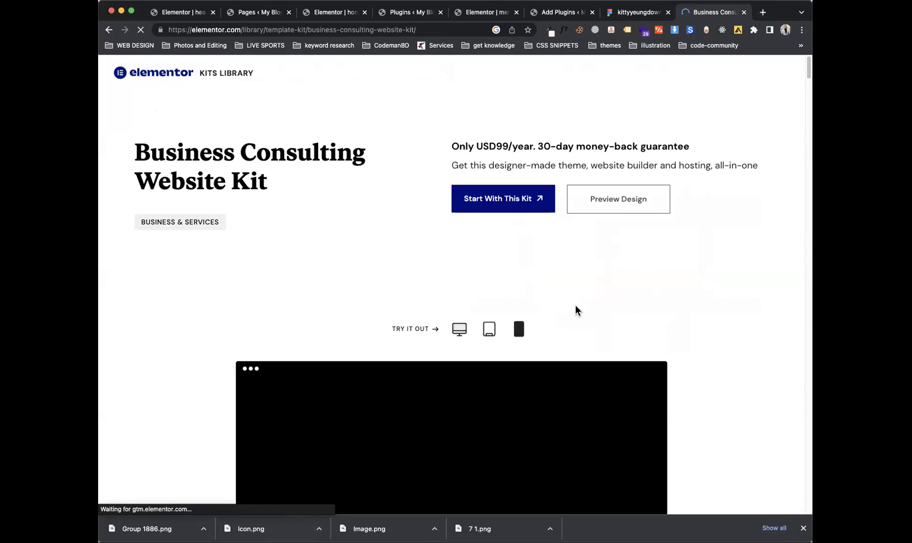
left_click_drag(805, 65, 803, 83)
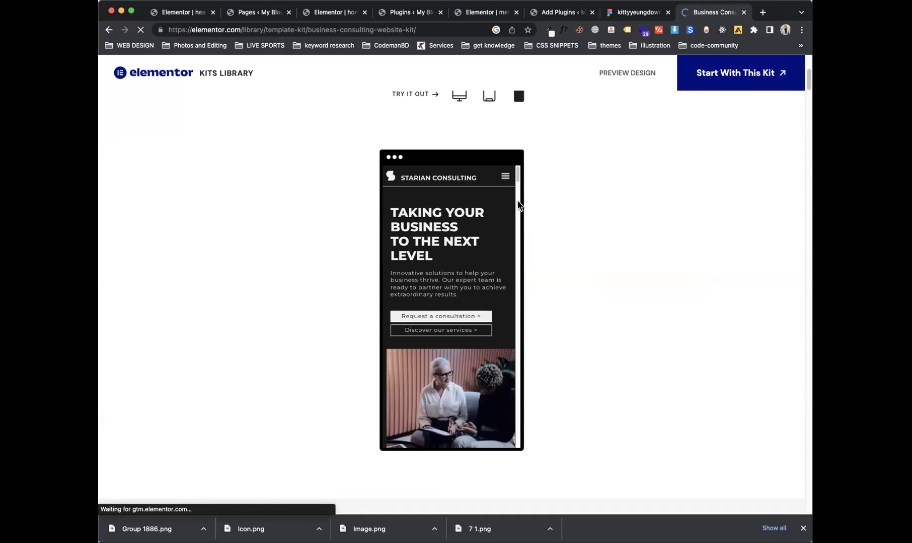
scroll(518, 192, "down", 5)
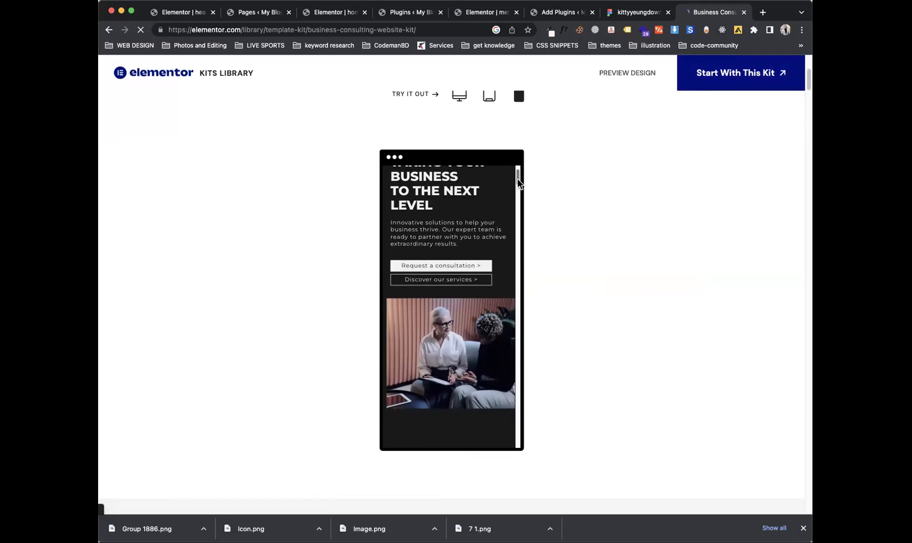
left_click_drag(518, 192, 539, 134)
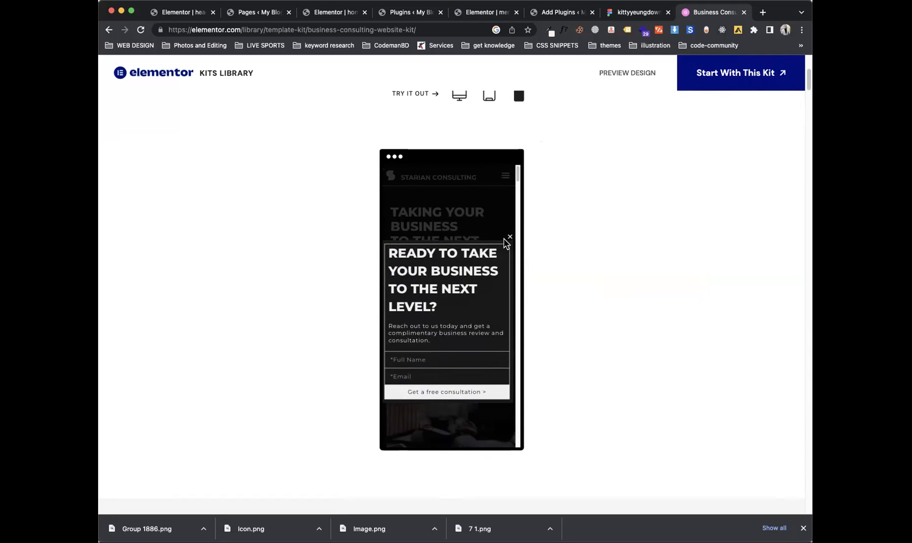
left_click(507, 237)
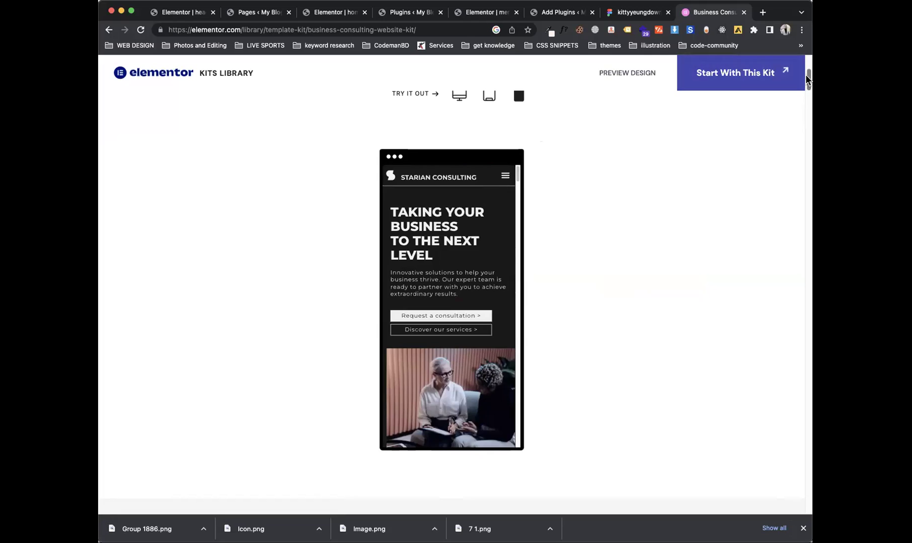
left_click_drag(808, 78, 805, 51)
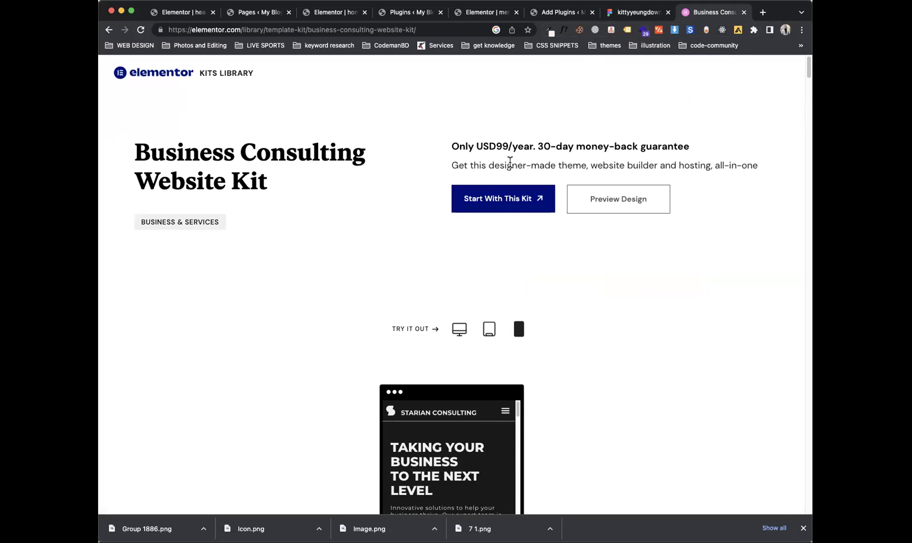
Step: Return to the elementor.com library page via the address bar and scroll down to the kit cards
left_click(162, 72)
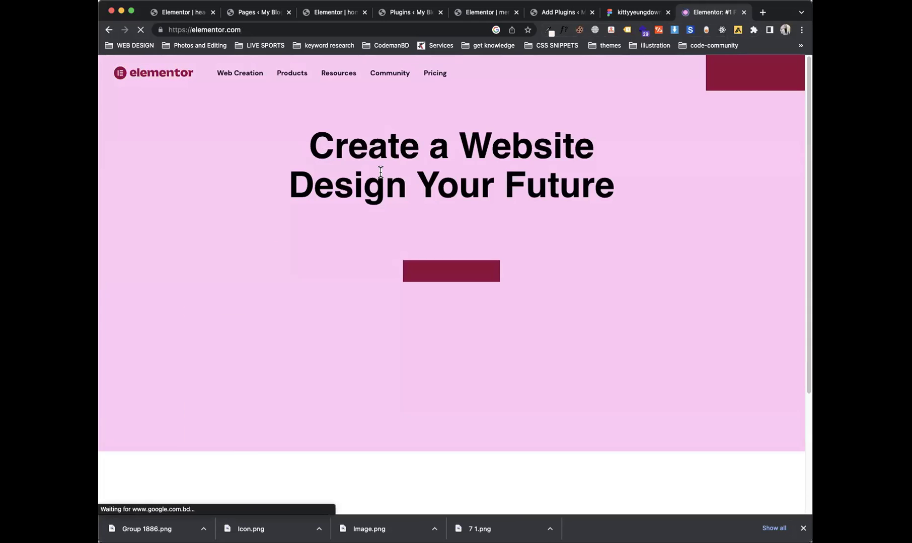
left_click(293, 31)
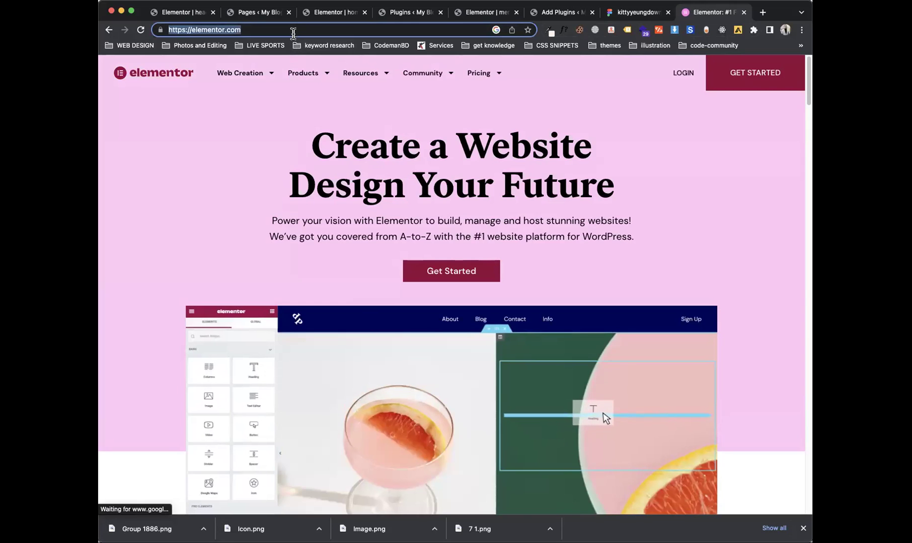
type("elementor.com")
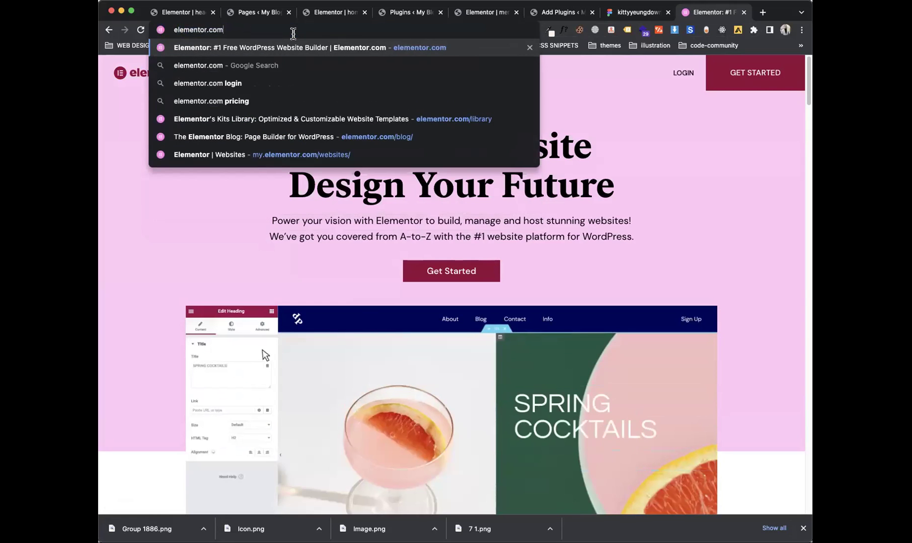
key("Down")
key("Down")
key("Down")
key("Down")
key("Return")
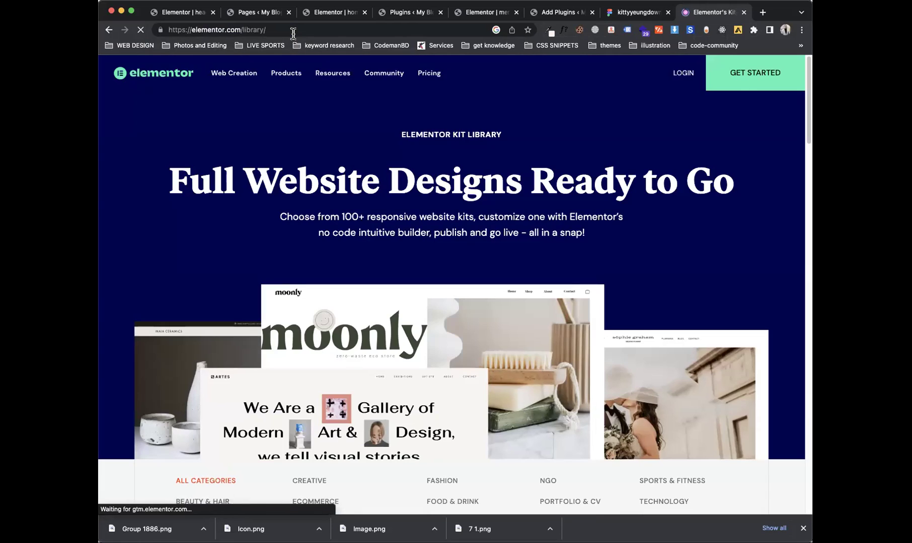
left_click_drag(807, 110, 799, 231)
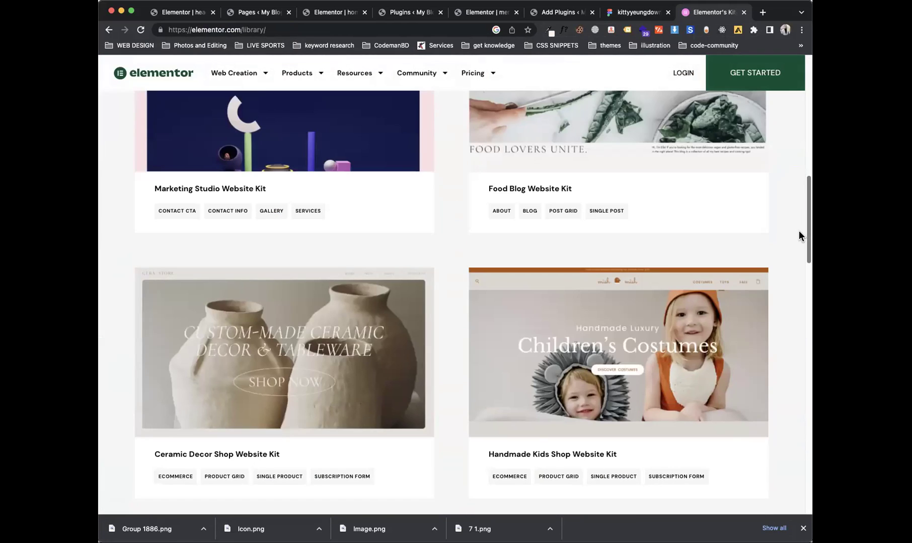